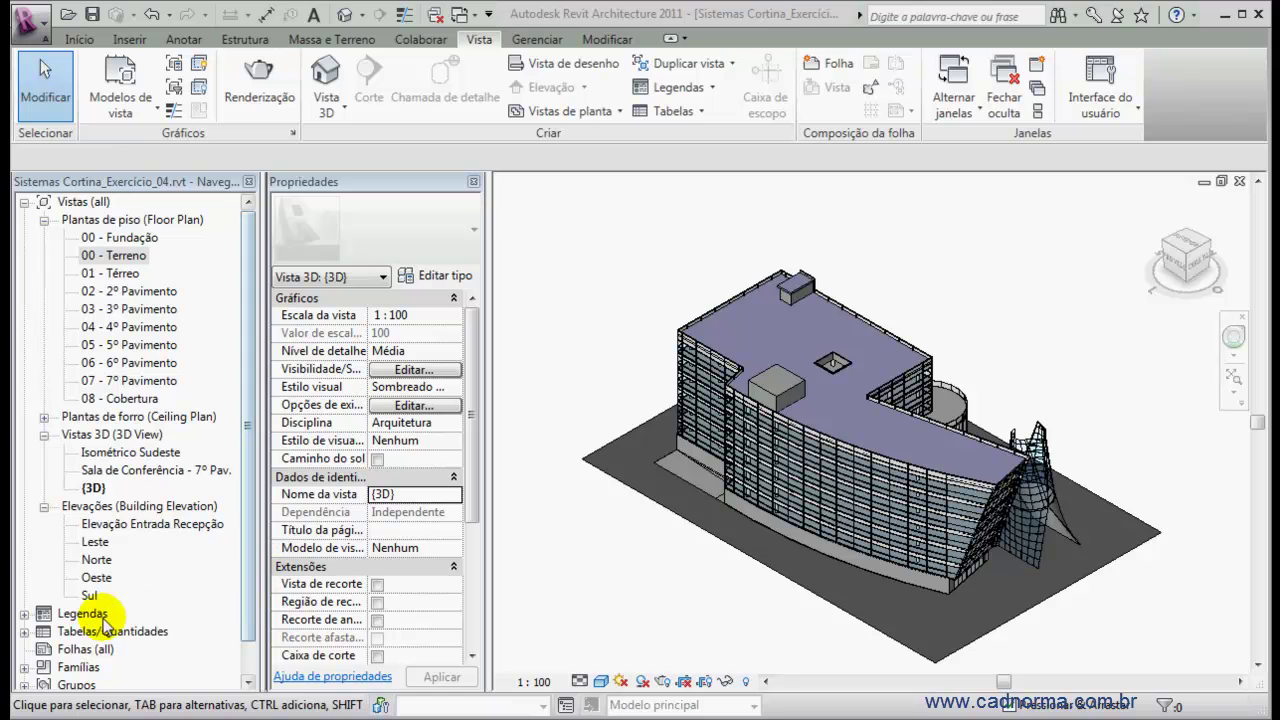
Step: Filter the Tabela de Paredes Básicas schedule to list only walls whose Largura "é maior do que" 0
click(23, 631)
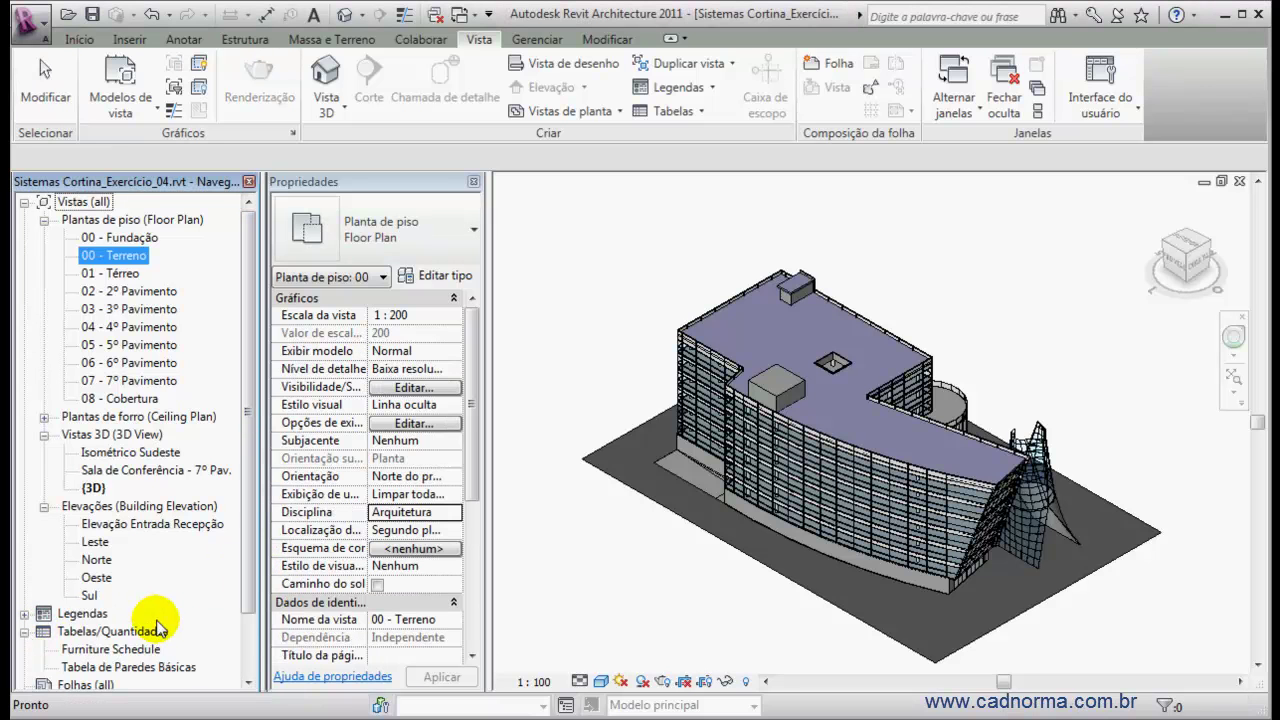
double_click(128, 667)
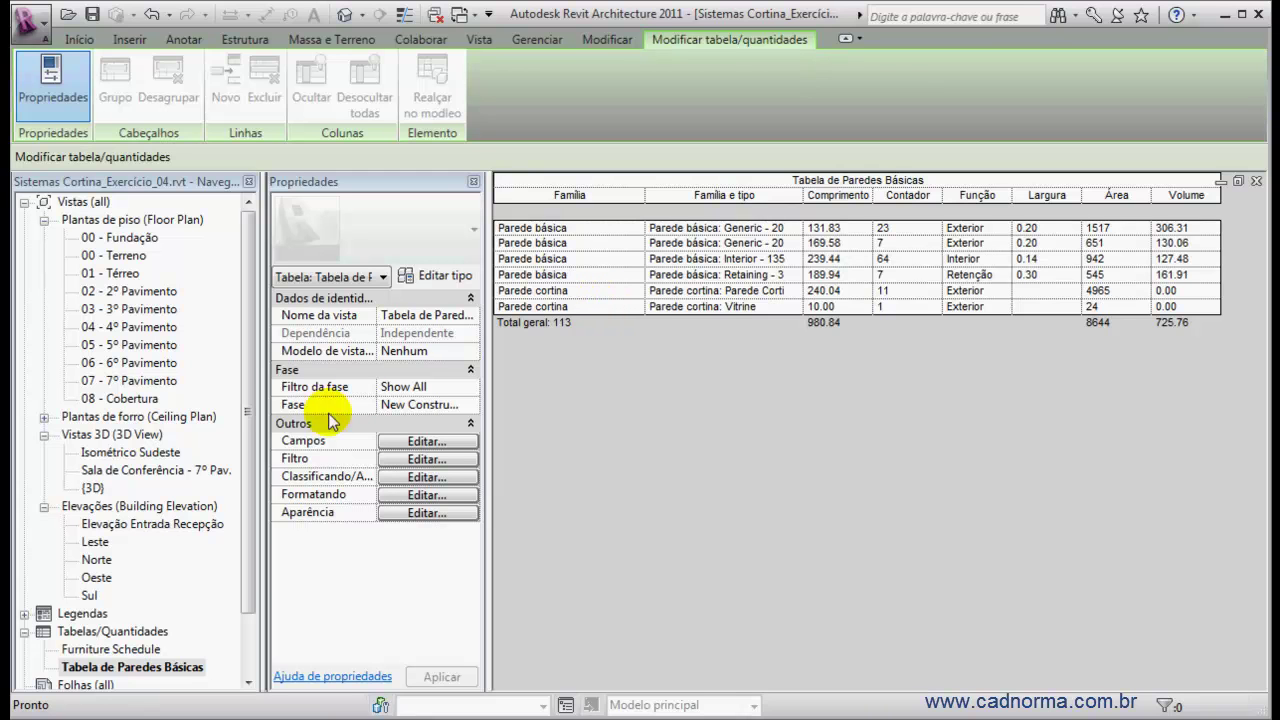
click(435, 461)
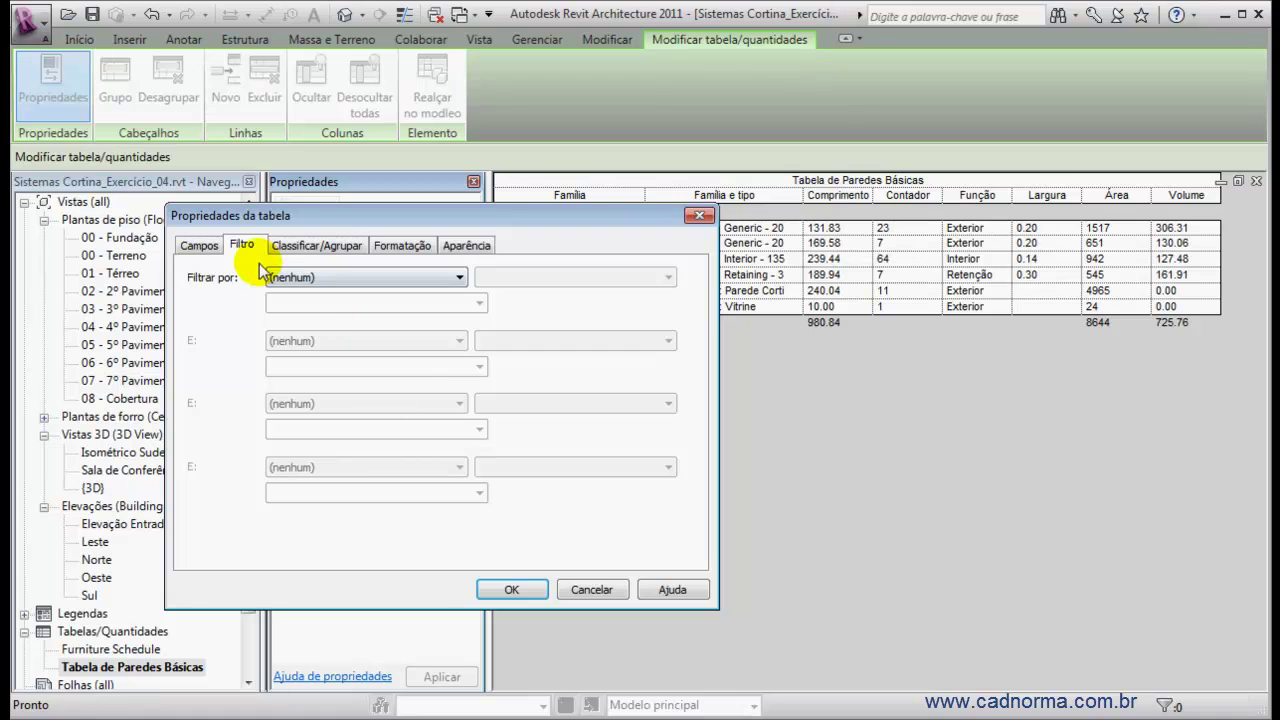
click(459, 277)
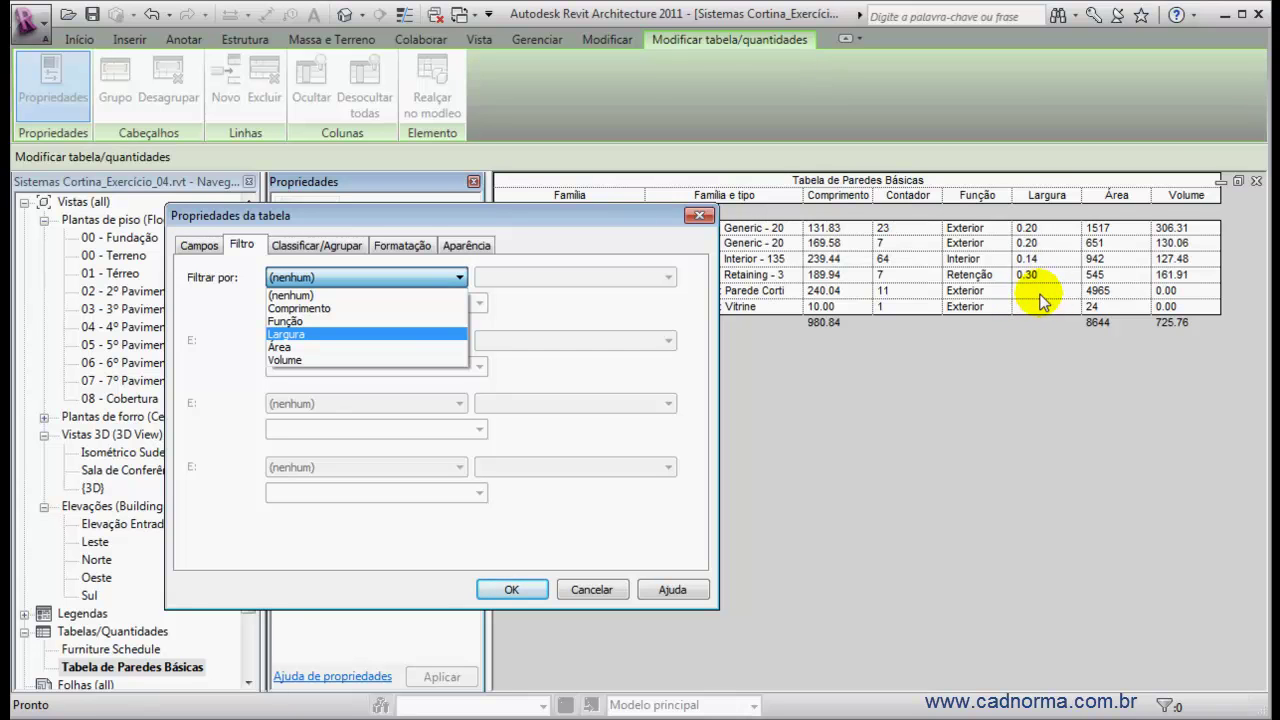
click(355, 336)
click(667, 278)
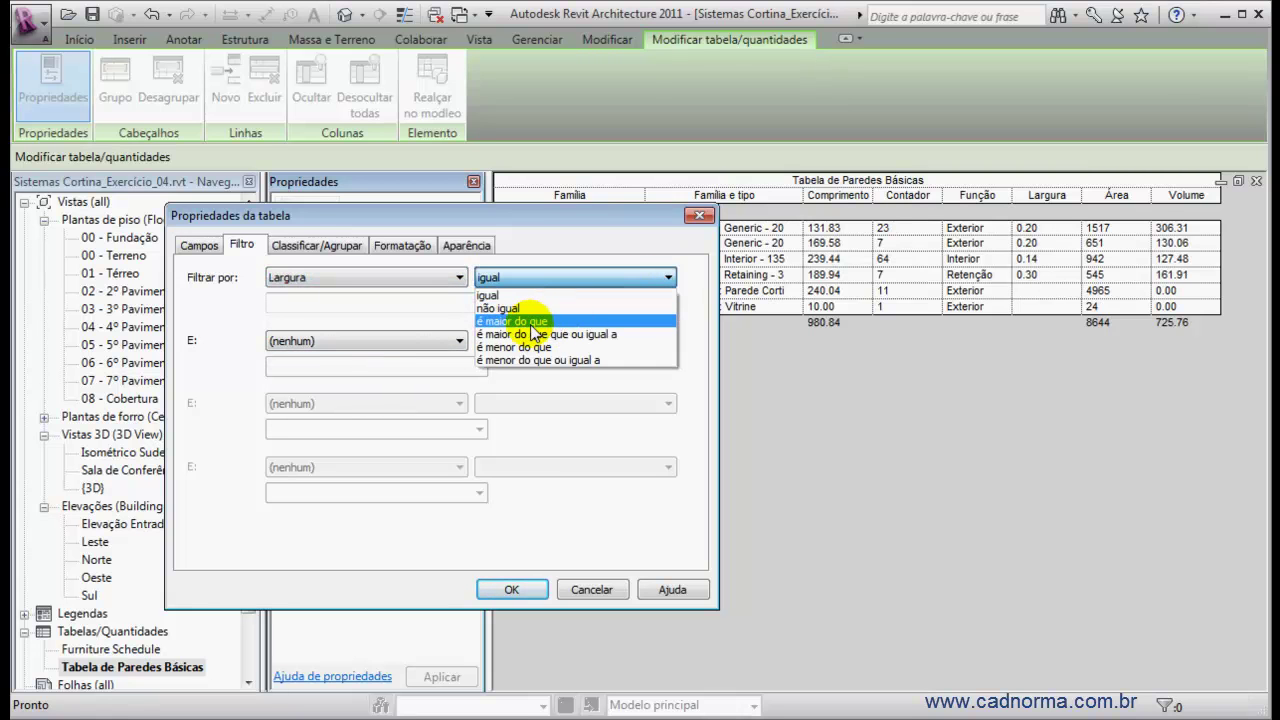
click(563, 322)
click(397, 302)
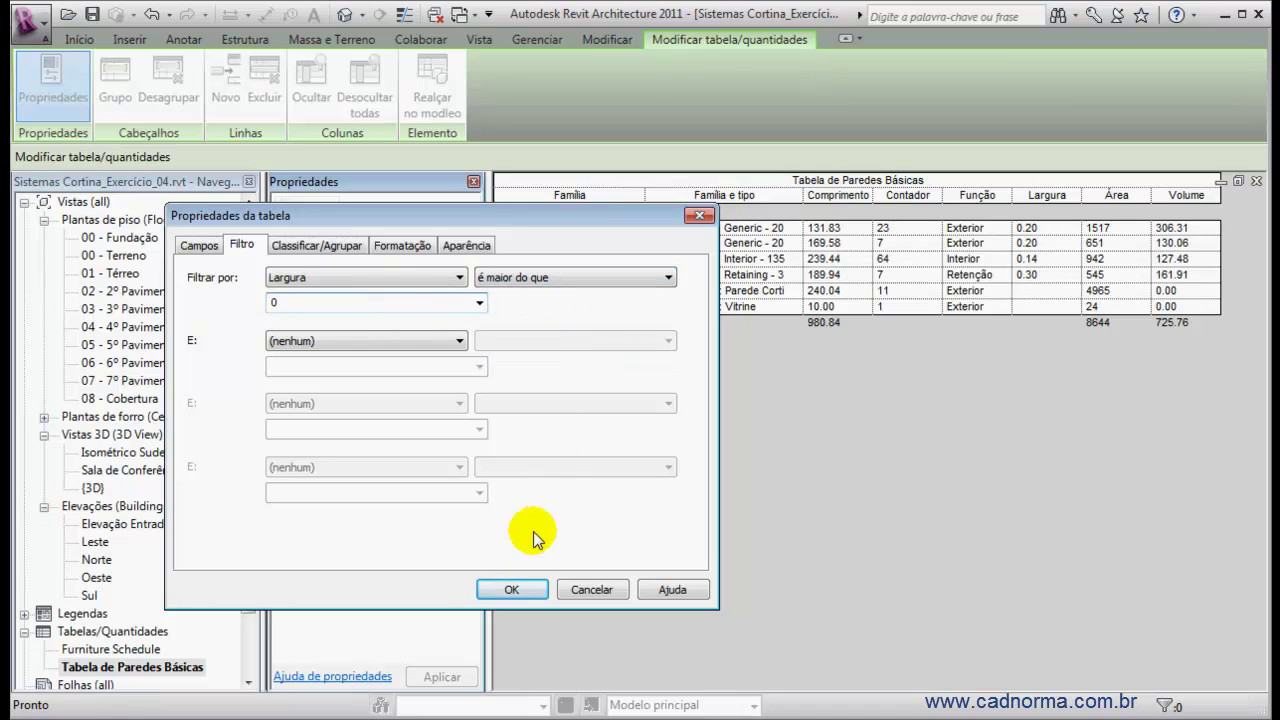
click(511, 589)
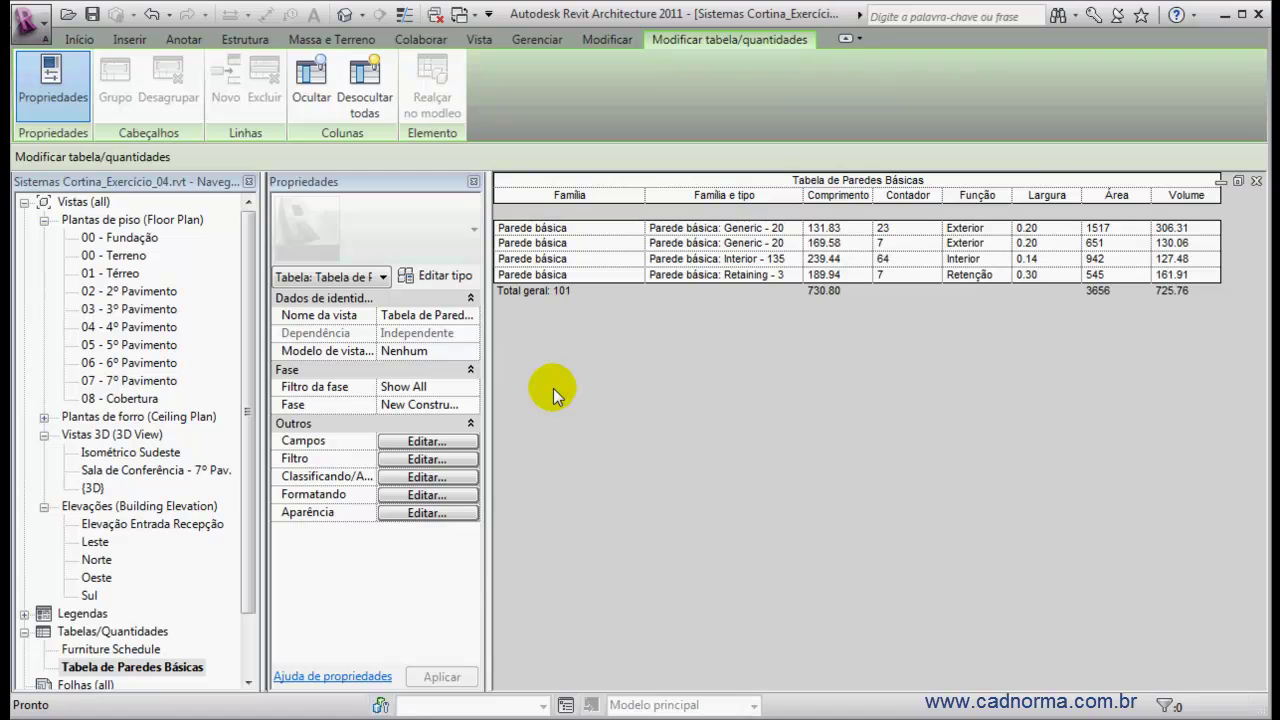
Step: Duplicate the Tabela de Paredes Básicas schedule as an independent view
scroll(100, 620, down, 1)
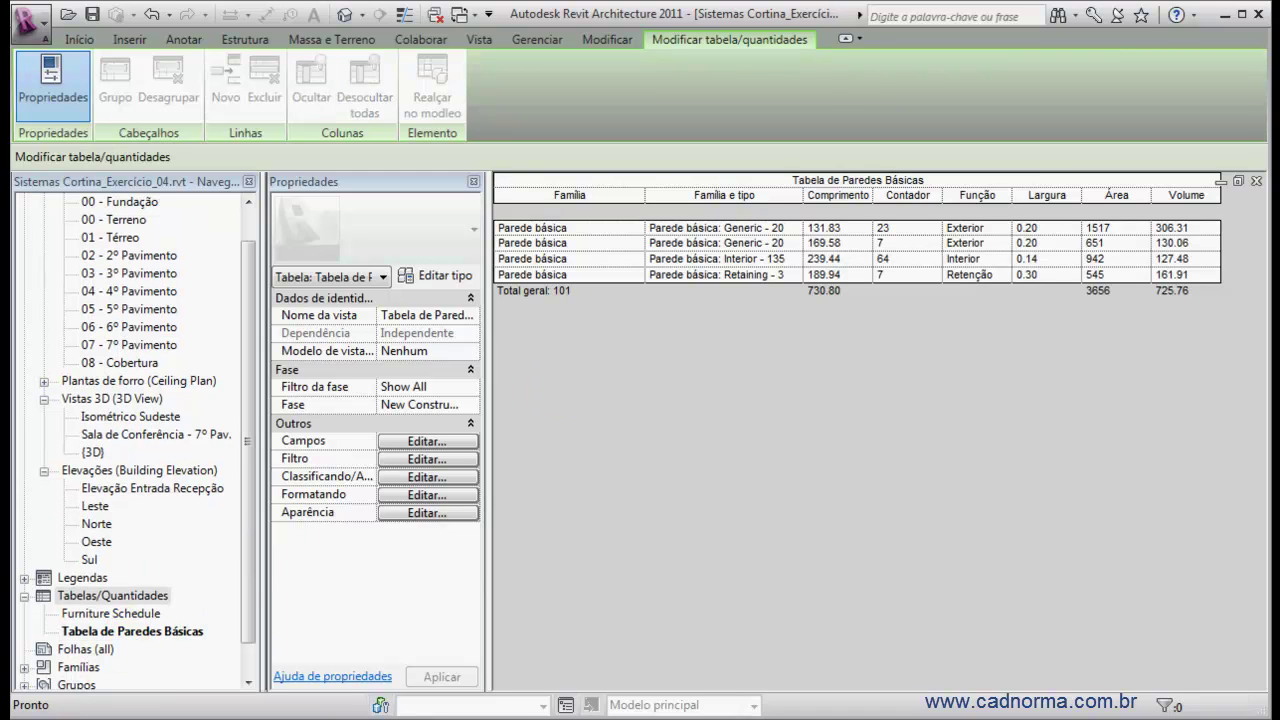
click(130, 632)
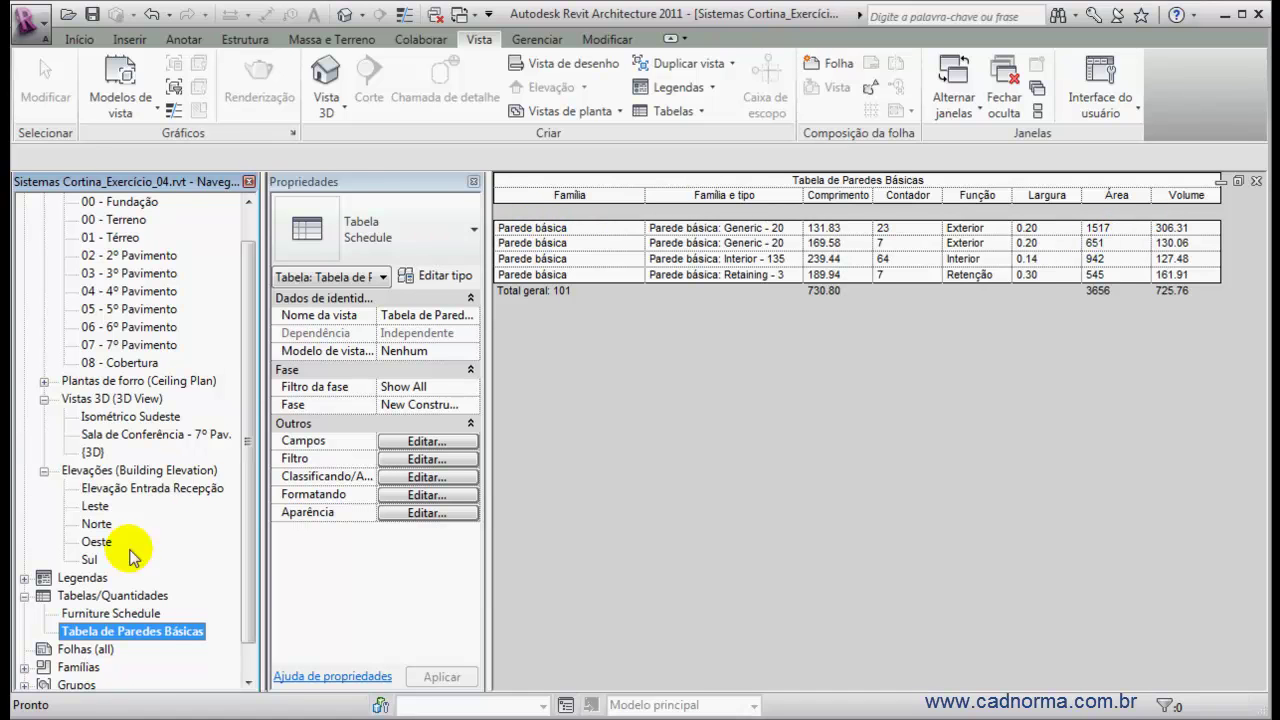
right_click(162, 633)
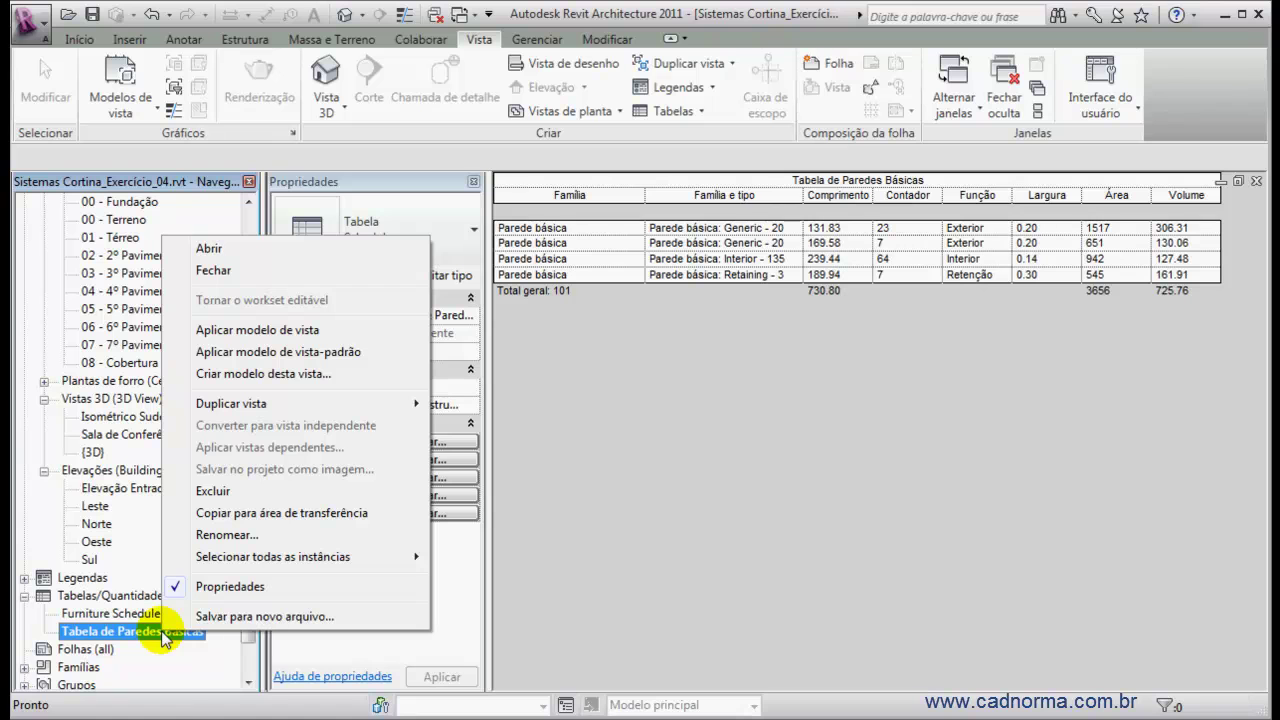
mouse_move(362, 410)
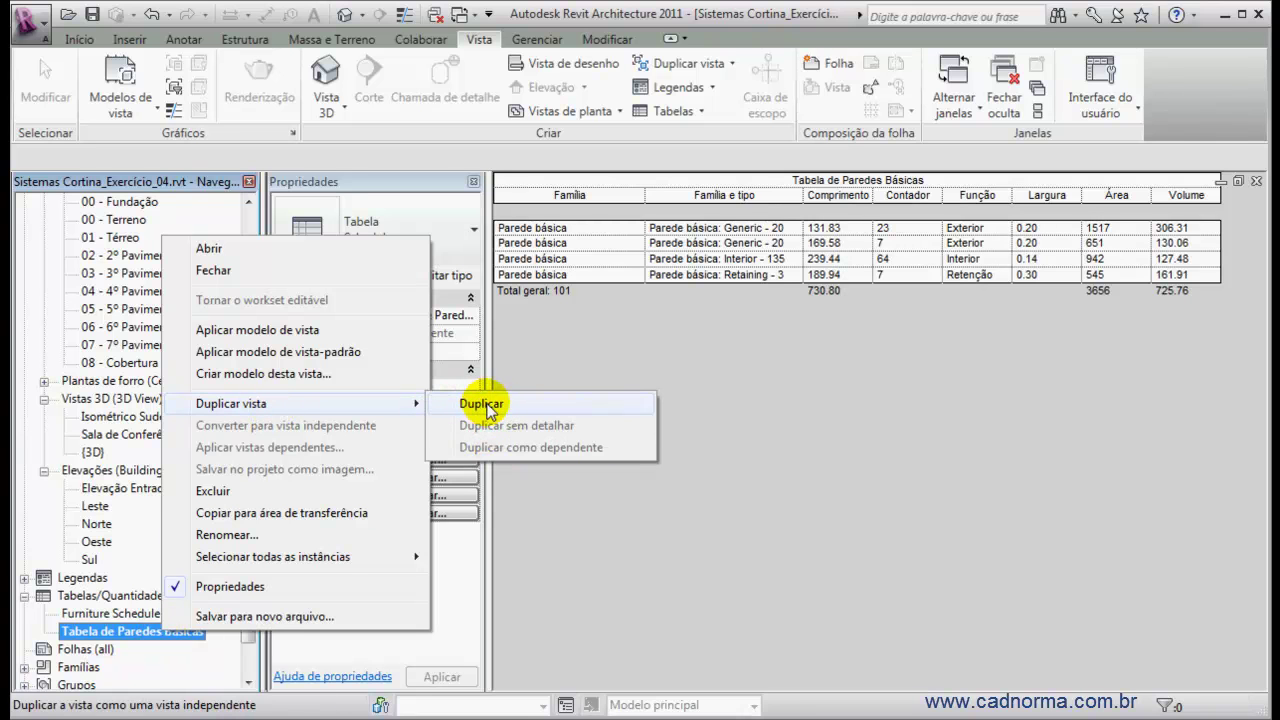
click(482, 404)
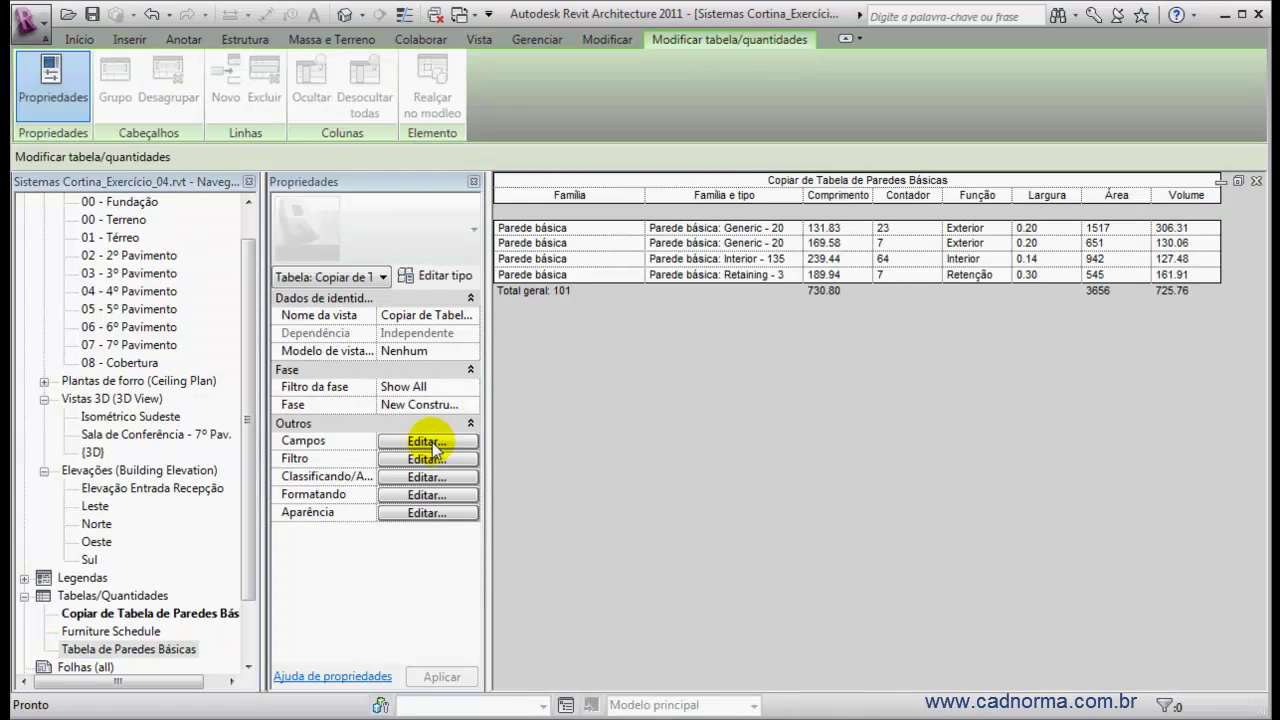
Step: Rename the duplicated wall schedule as "Tabela de paredes Cortina"
click(130, 614)
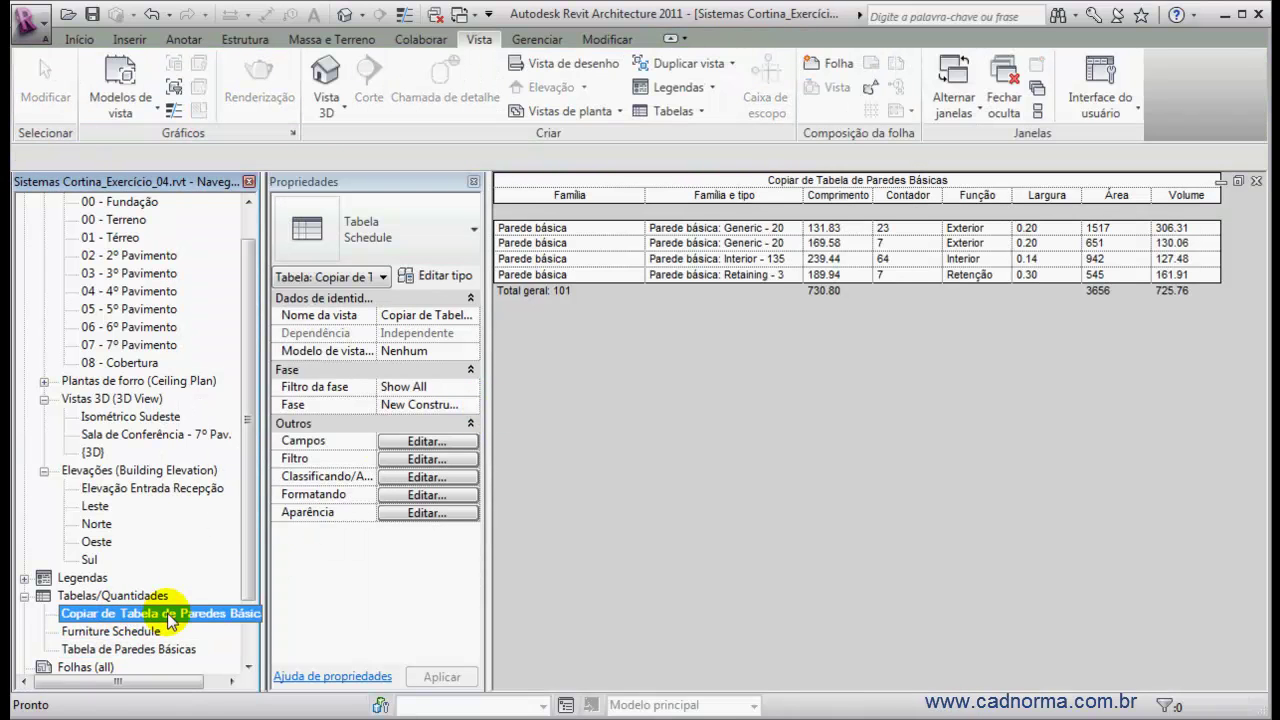
right_click(165, 620)
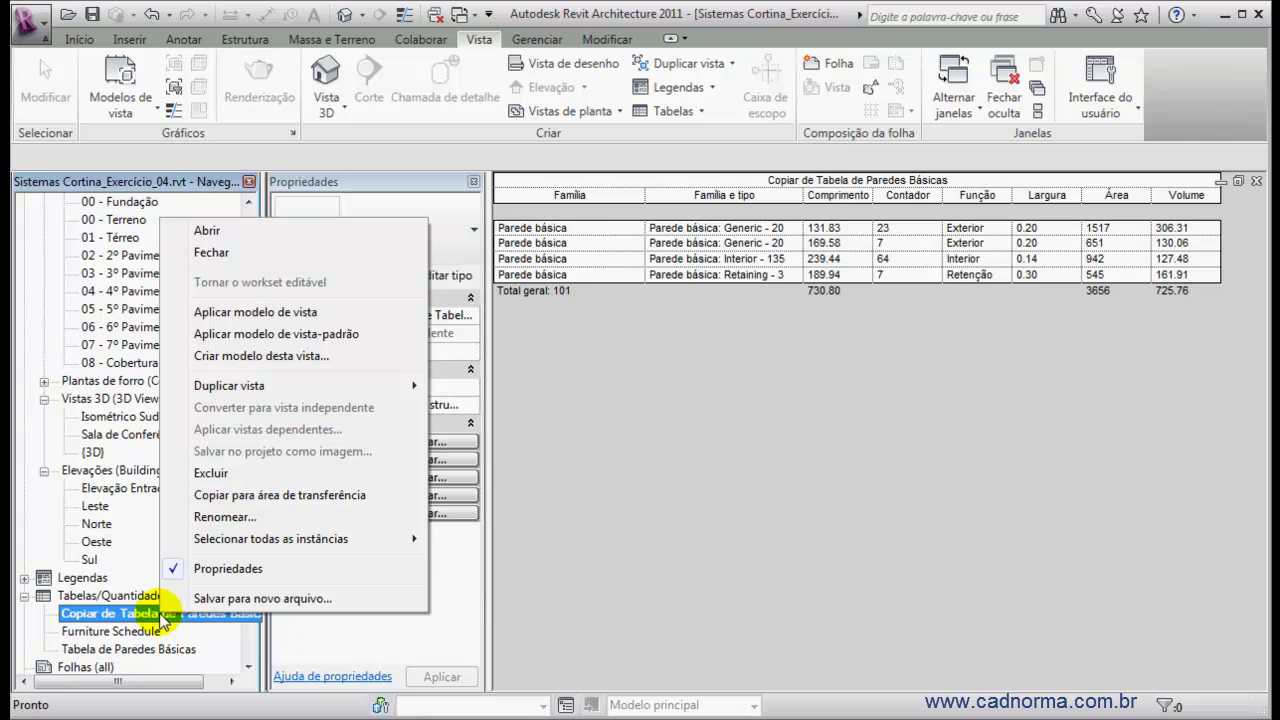
click(225, 517)
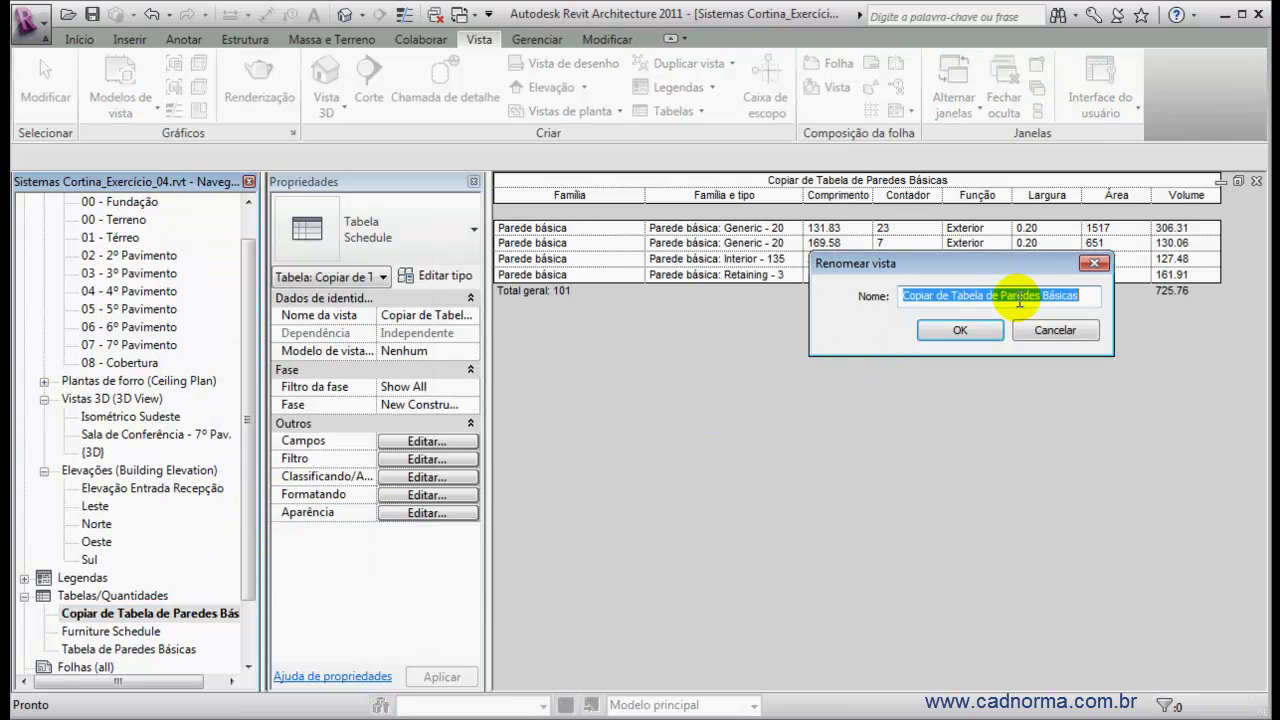
text(Ta)
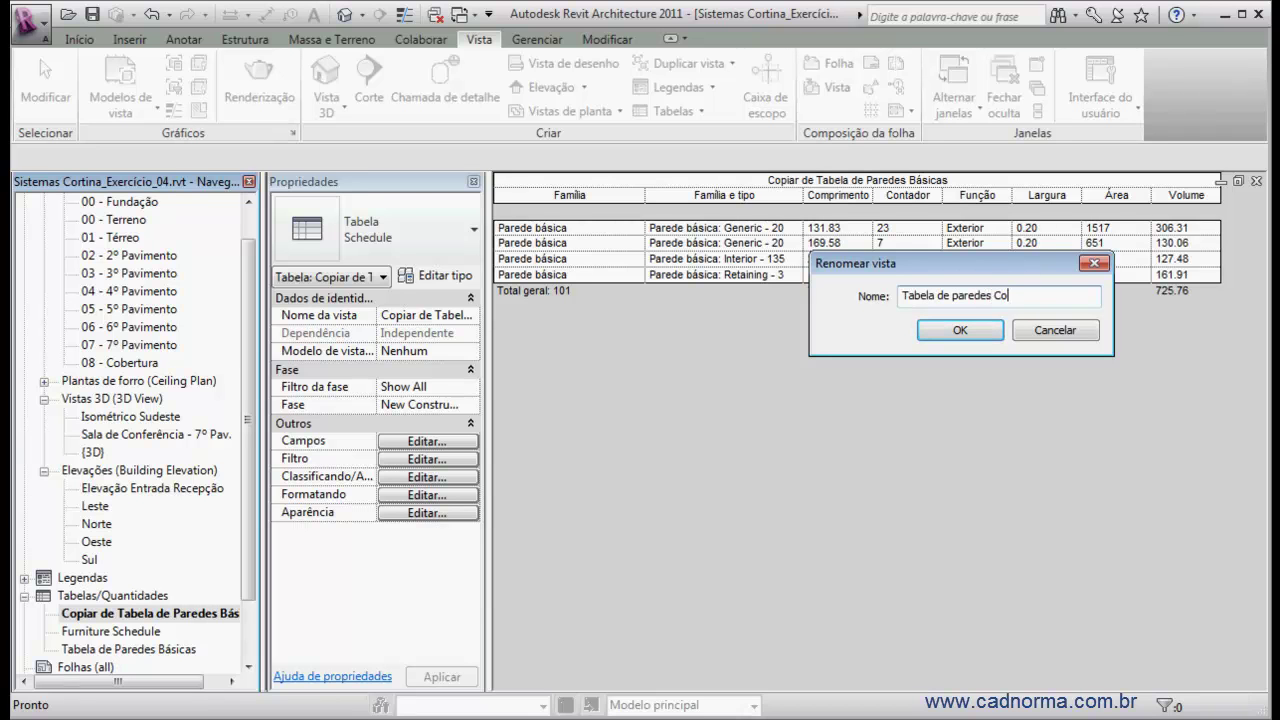
click(957, 330)
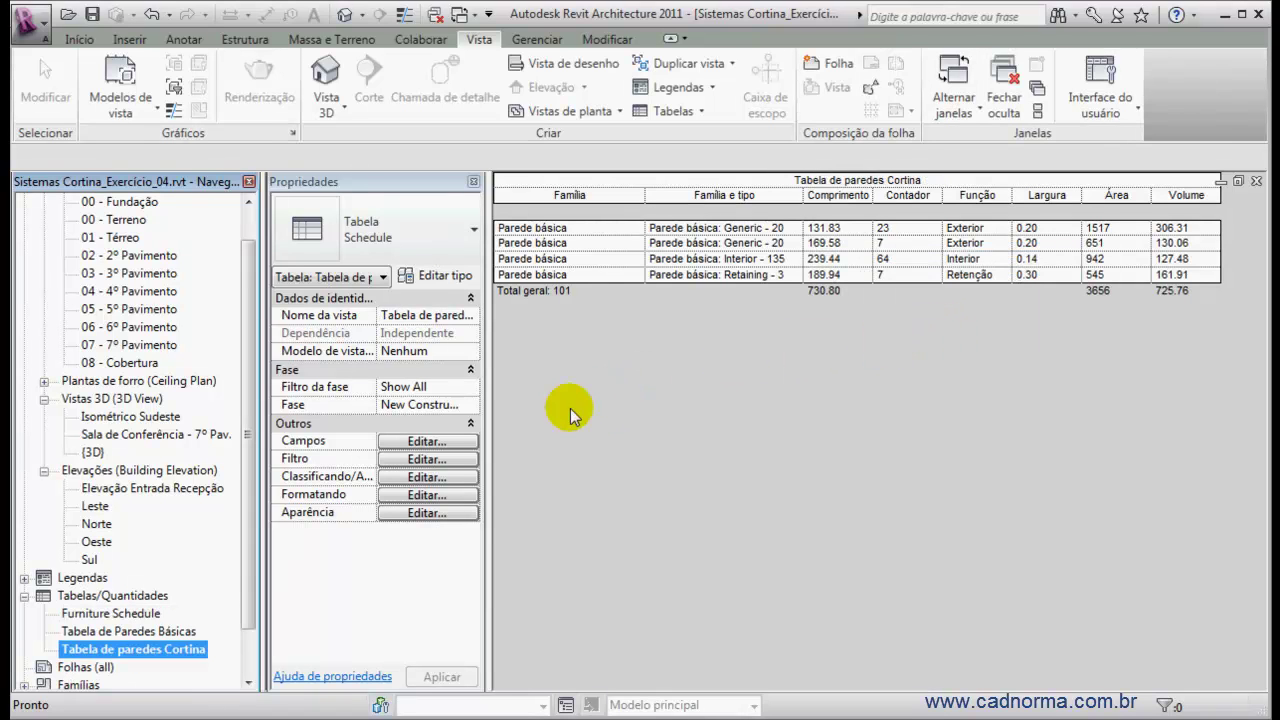
Step: Change the curtain wall schedule's Largura filter to "é menor do que ou igual a" 0 and widen the Família e tipo column
click(442, 461)
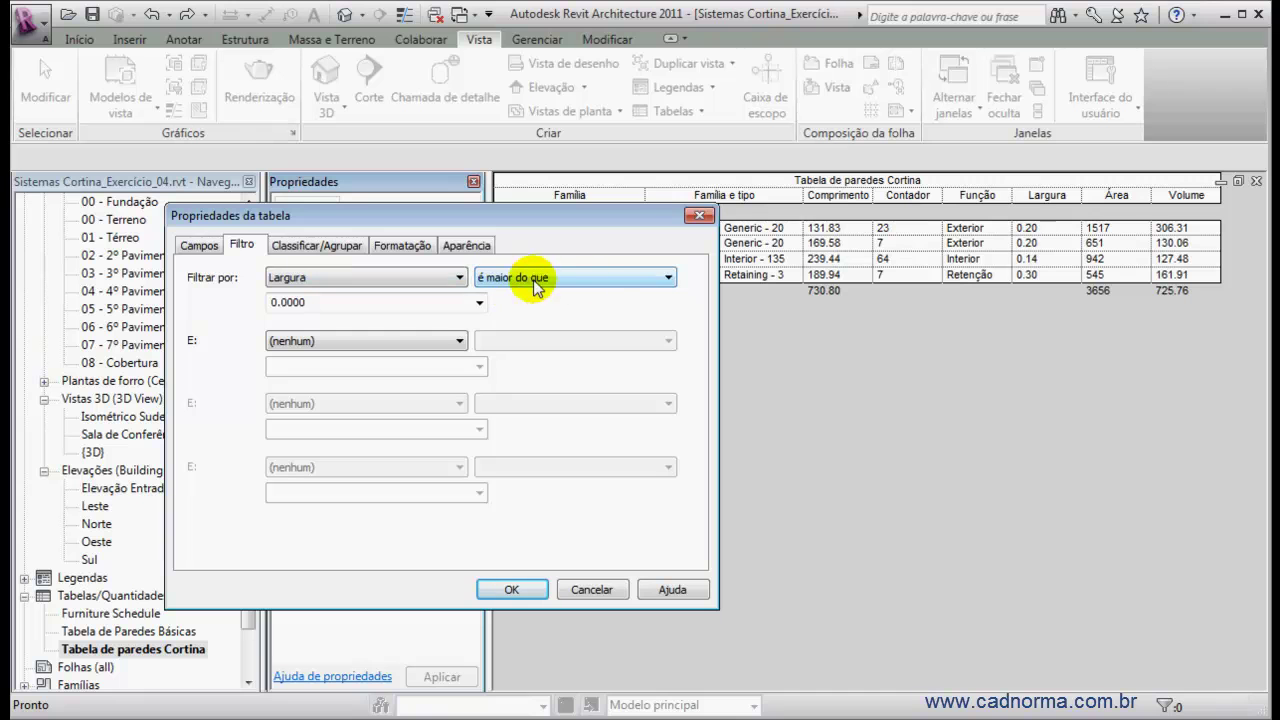
click(668, 278)
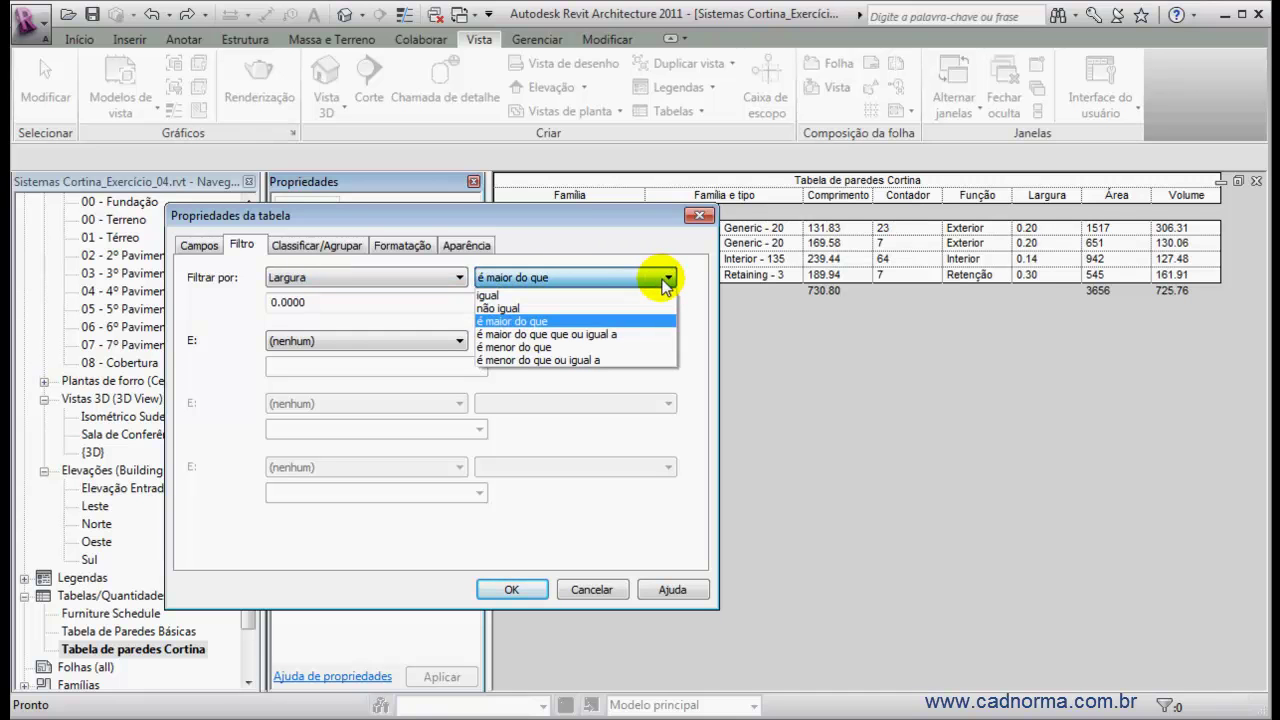
click(590, 360)
double_click(323, 302)
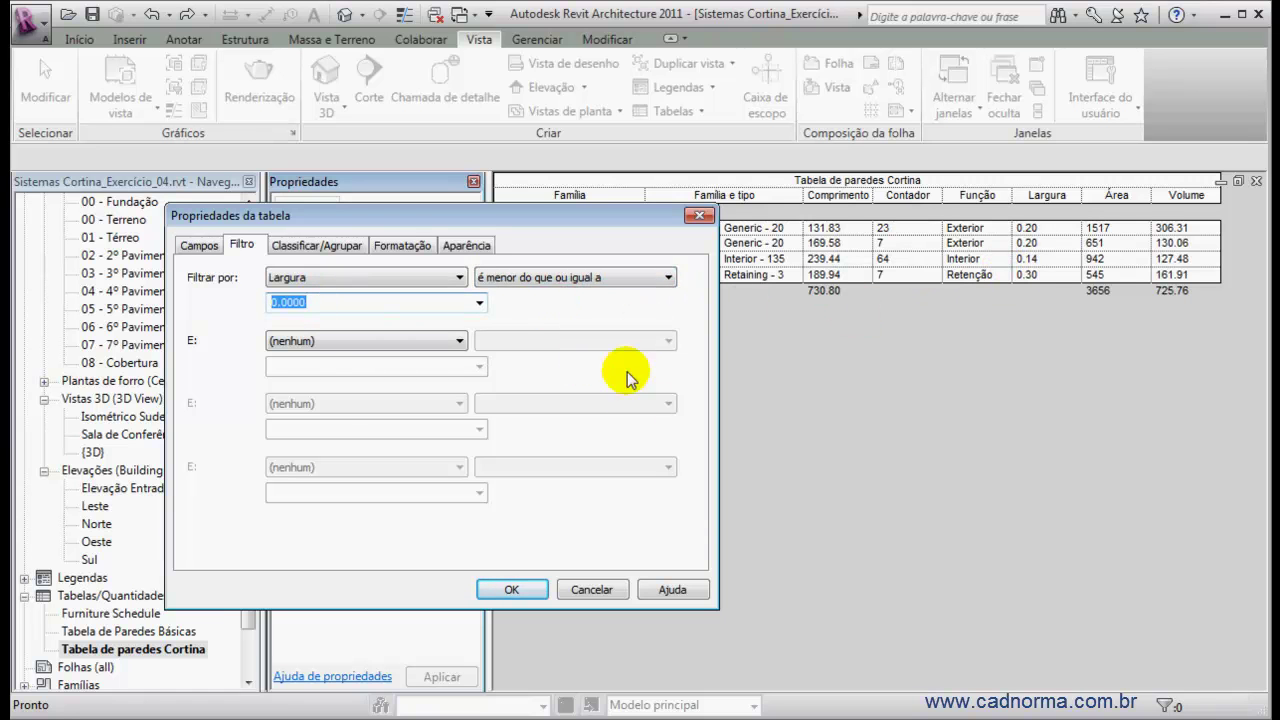
click(512, 590)
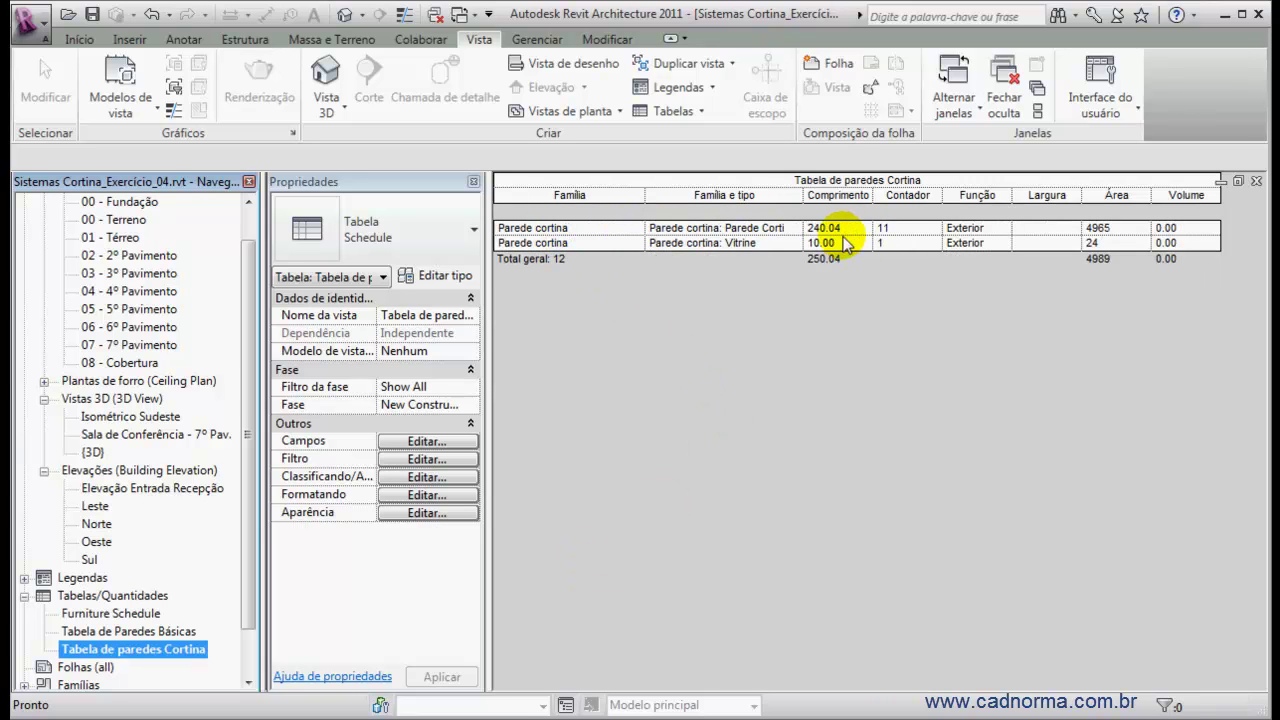
drag(805, 199, 823, 199)
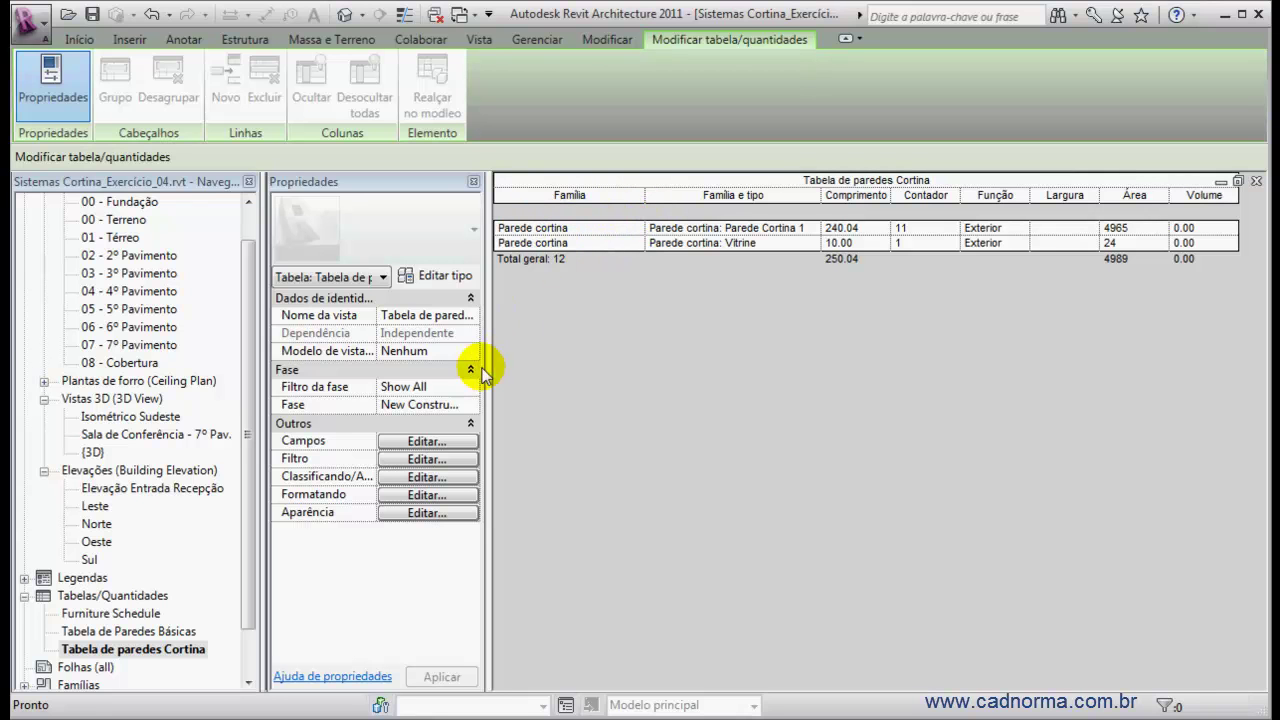
Step: Remove the Família field from the scheduled fields of Tabela de paredes Cortina
click(427, 441)
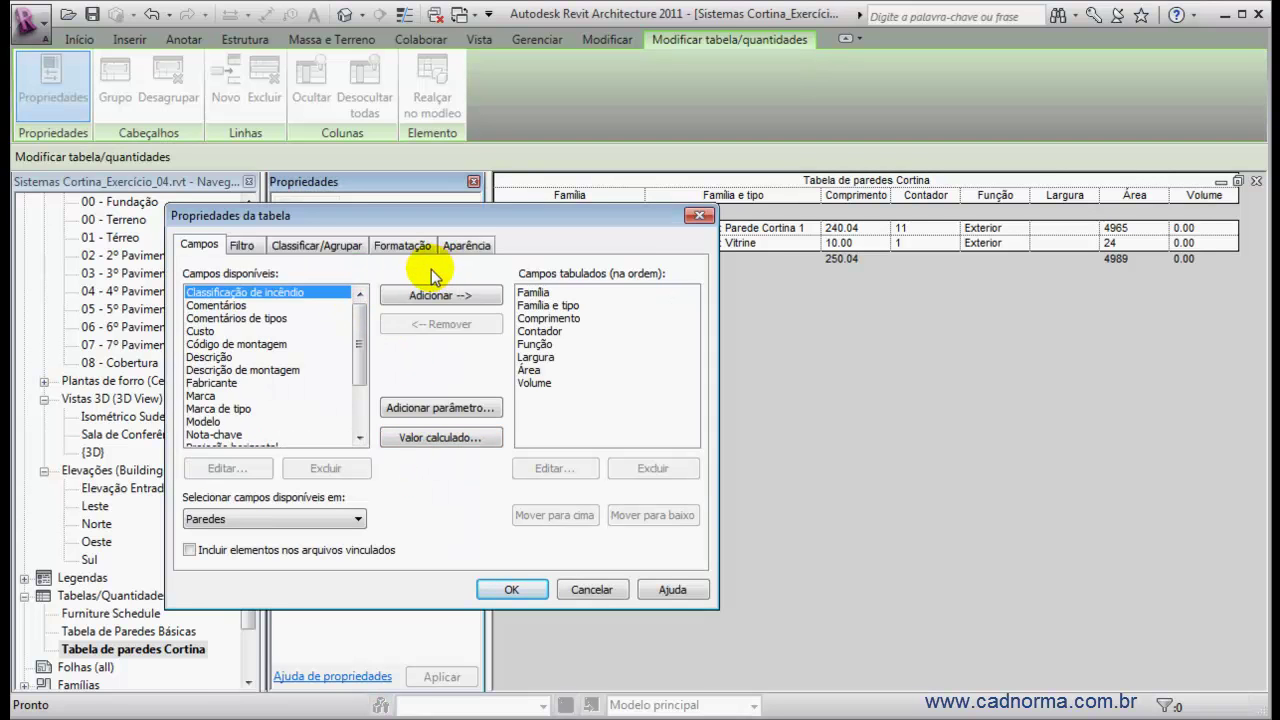
click(530, 292)
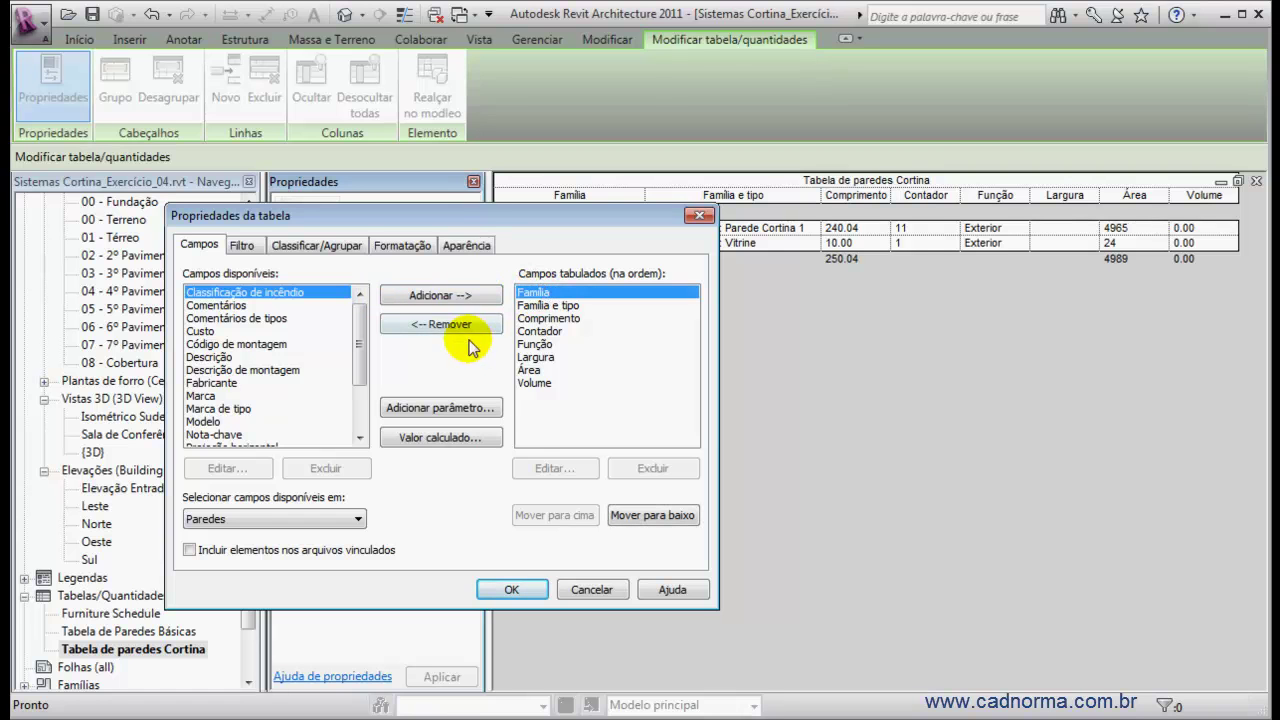
click(470, 340)
click(512, 589)
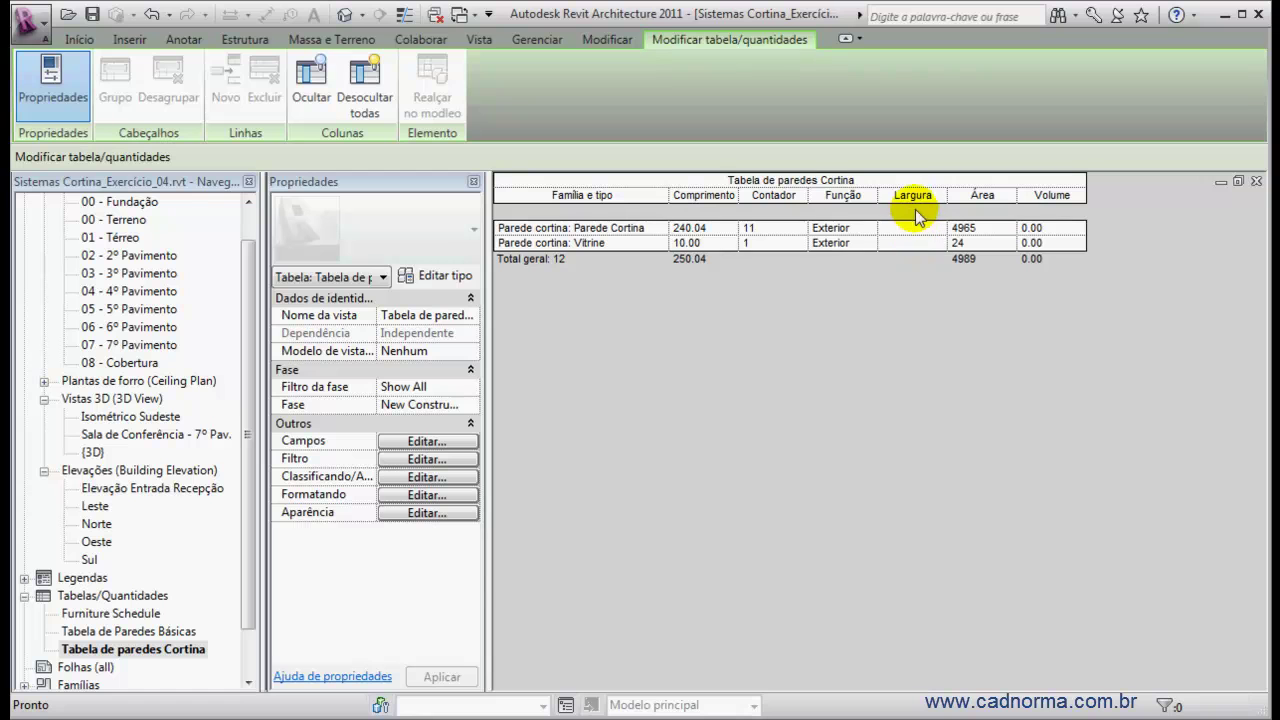
Step: Make Largura a hidden field in the formatting of Tabela de paredes Cortina
click(435, 441)
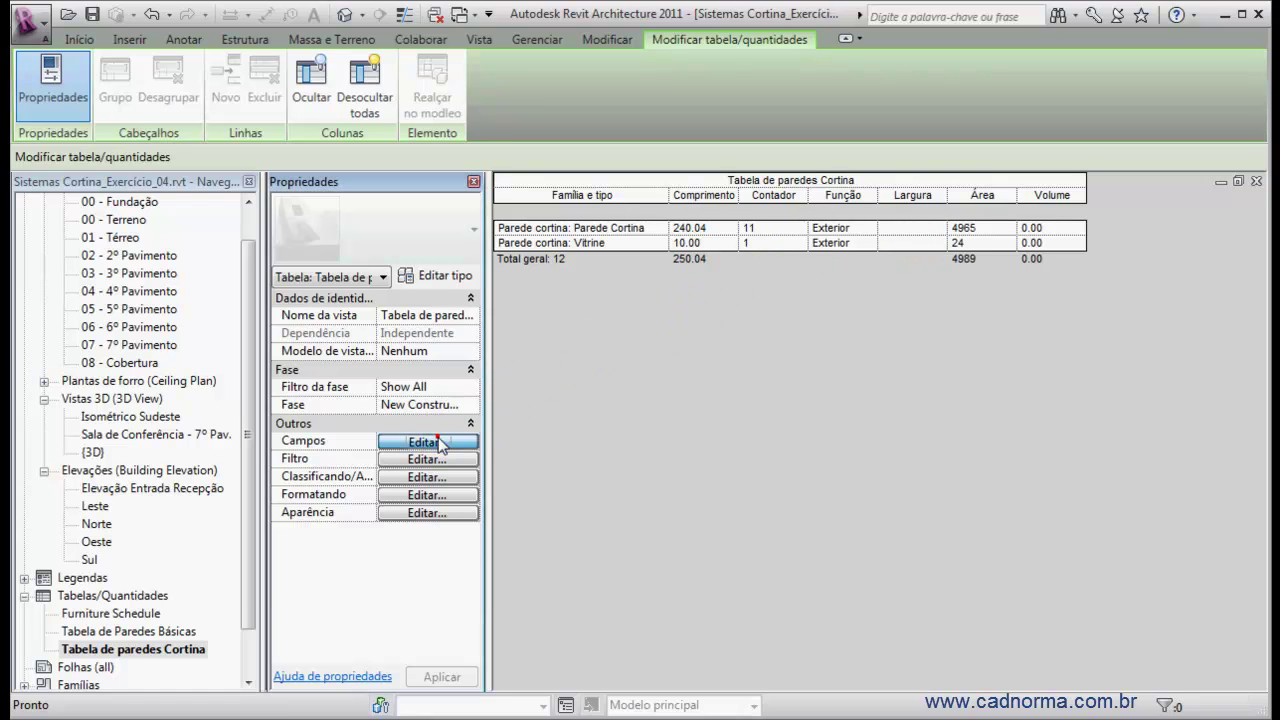
click(403, 247)
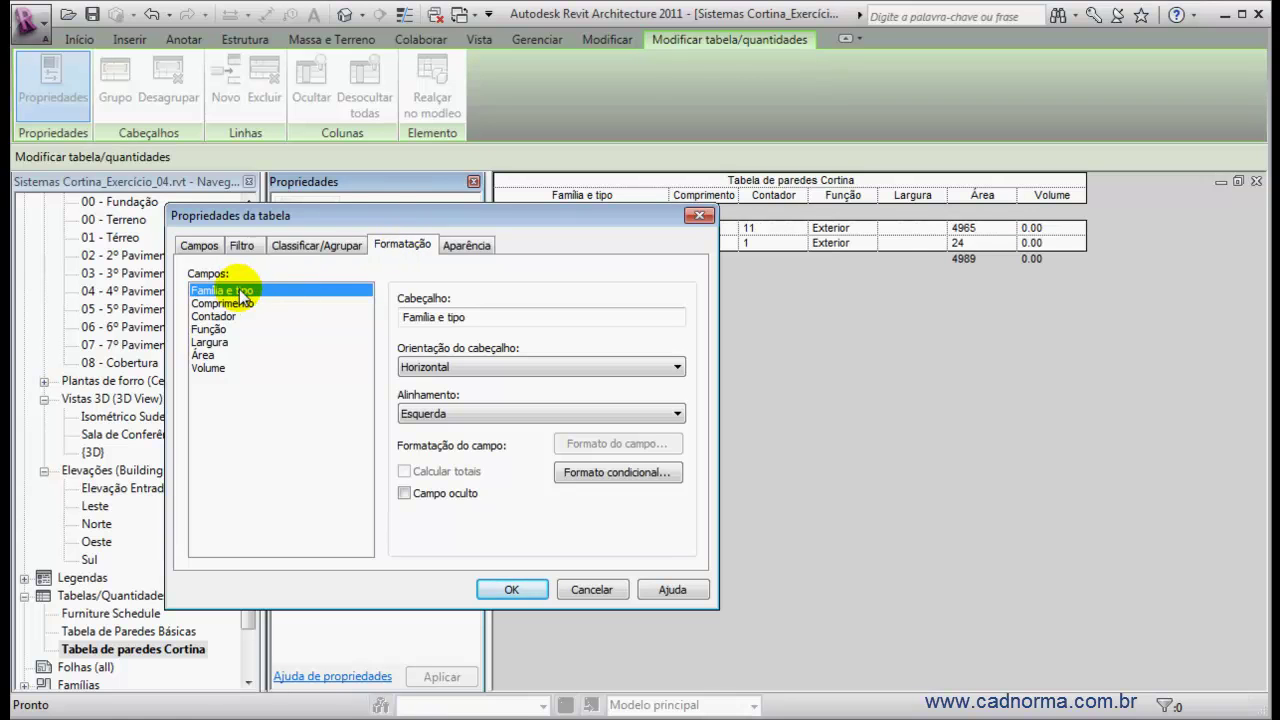
click(221, 342)
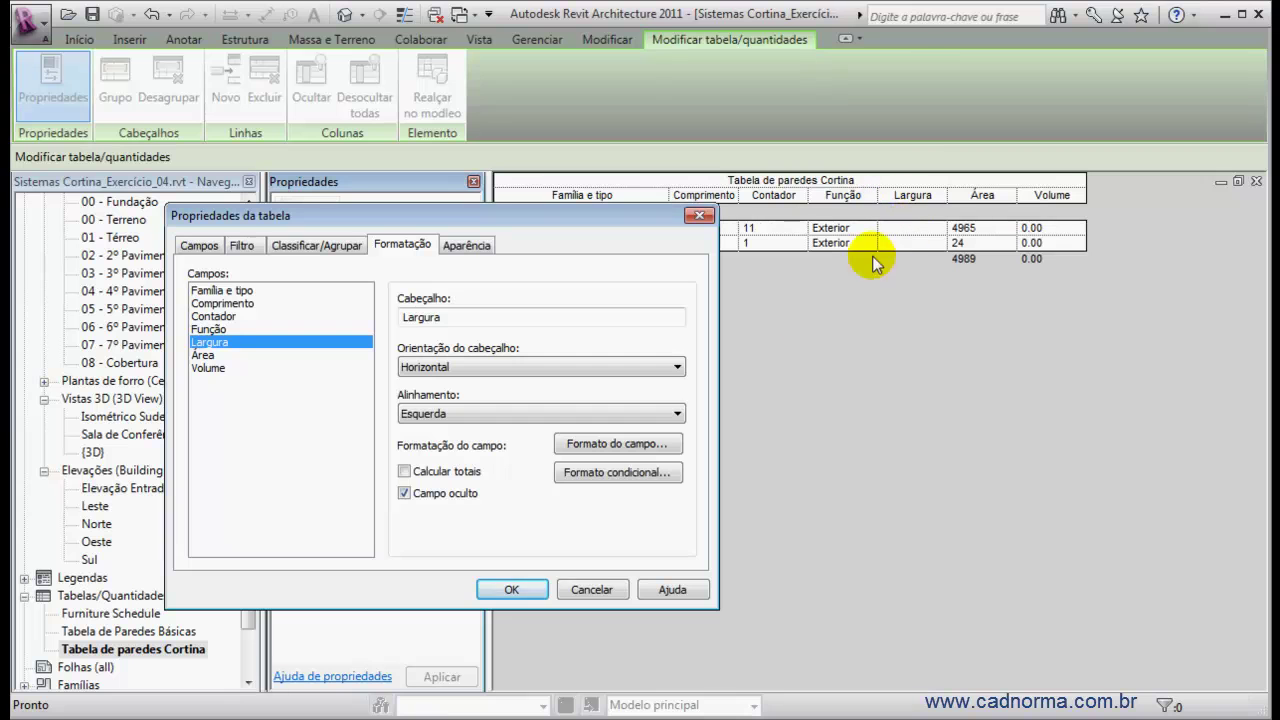
click(512, 592)
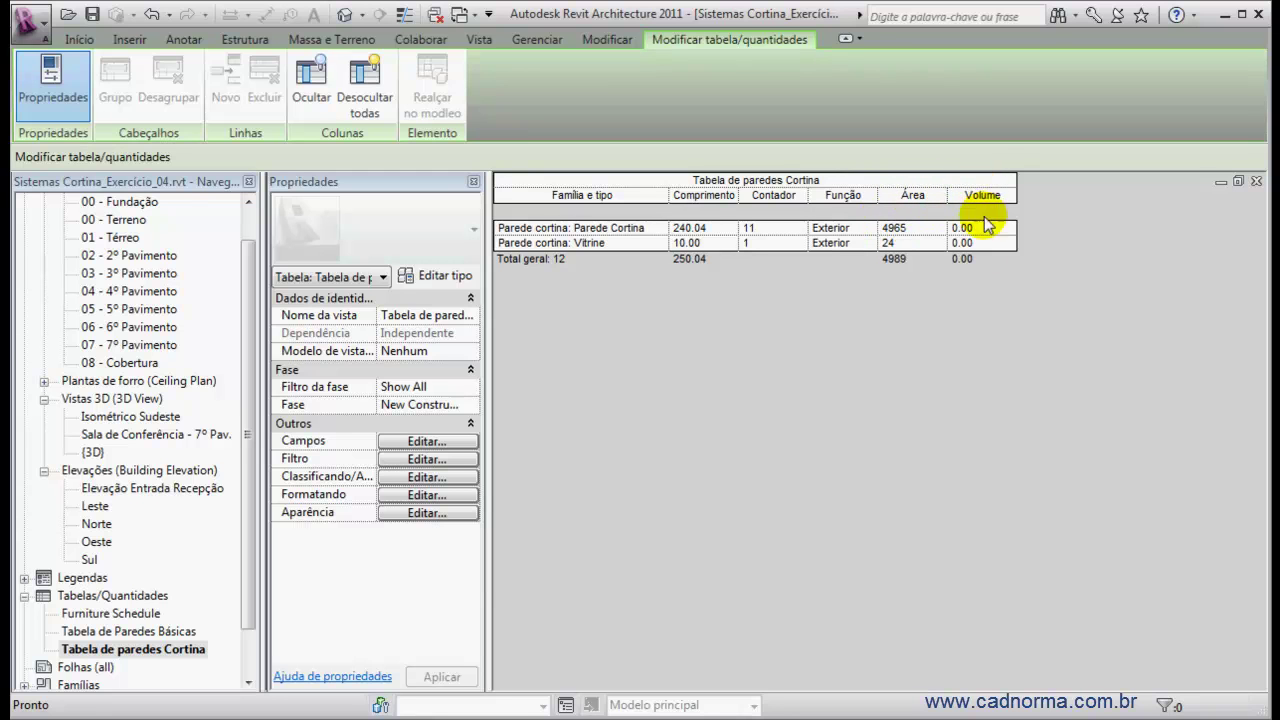
Step: Mark the Volume field as hidden in the formatting of Tabela de paredes Cortina
click(445, 443)
click(405, 245)
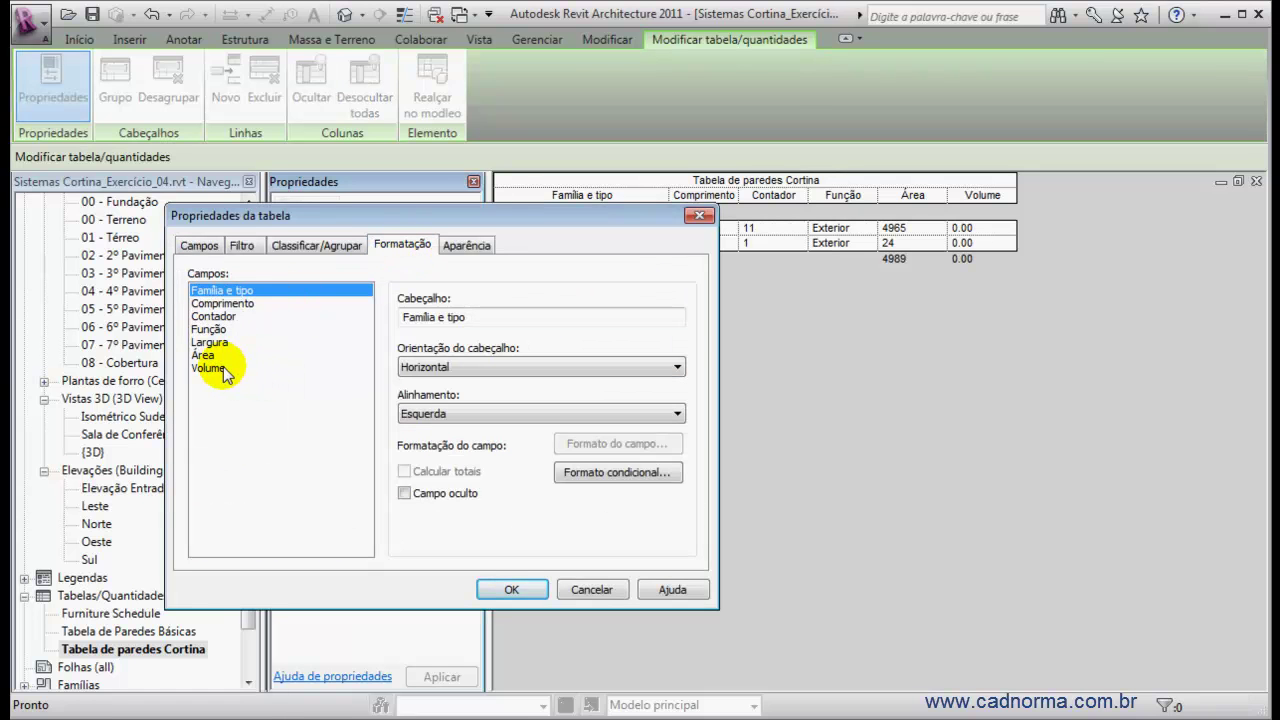
click(210, 368)
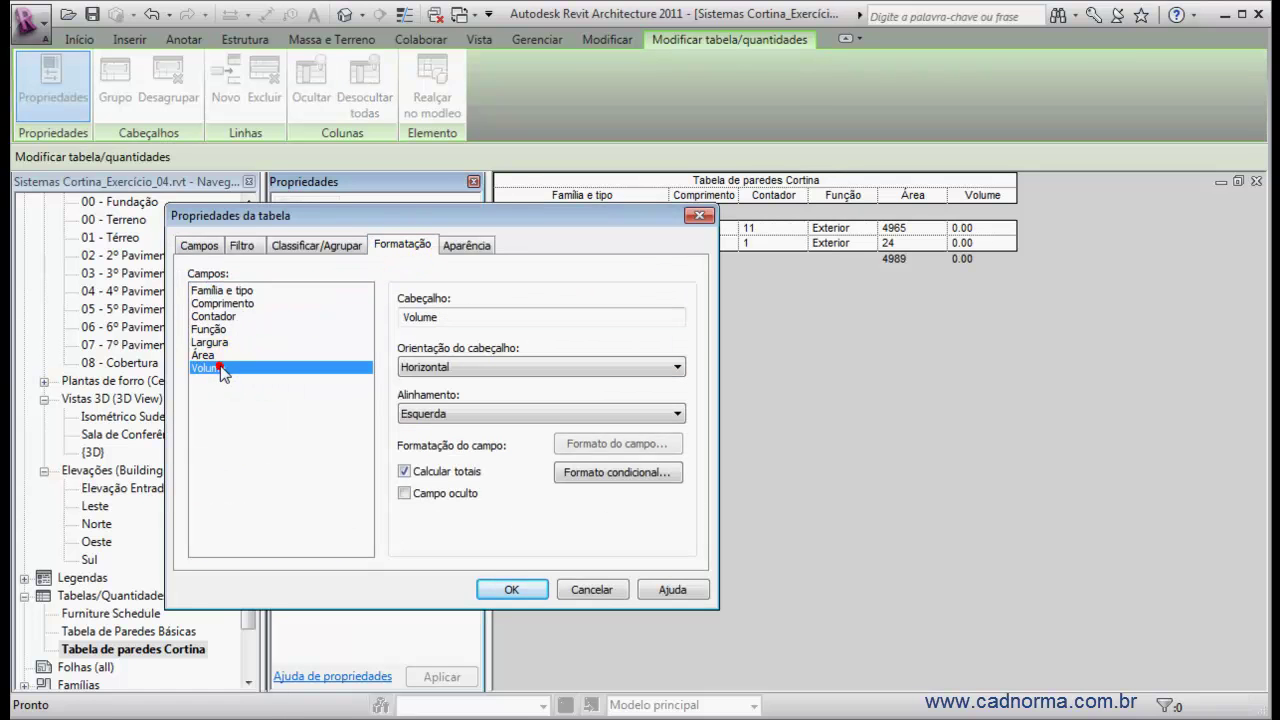
click(403, 494)
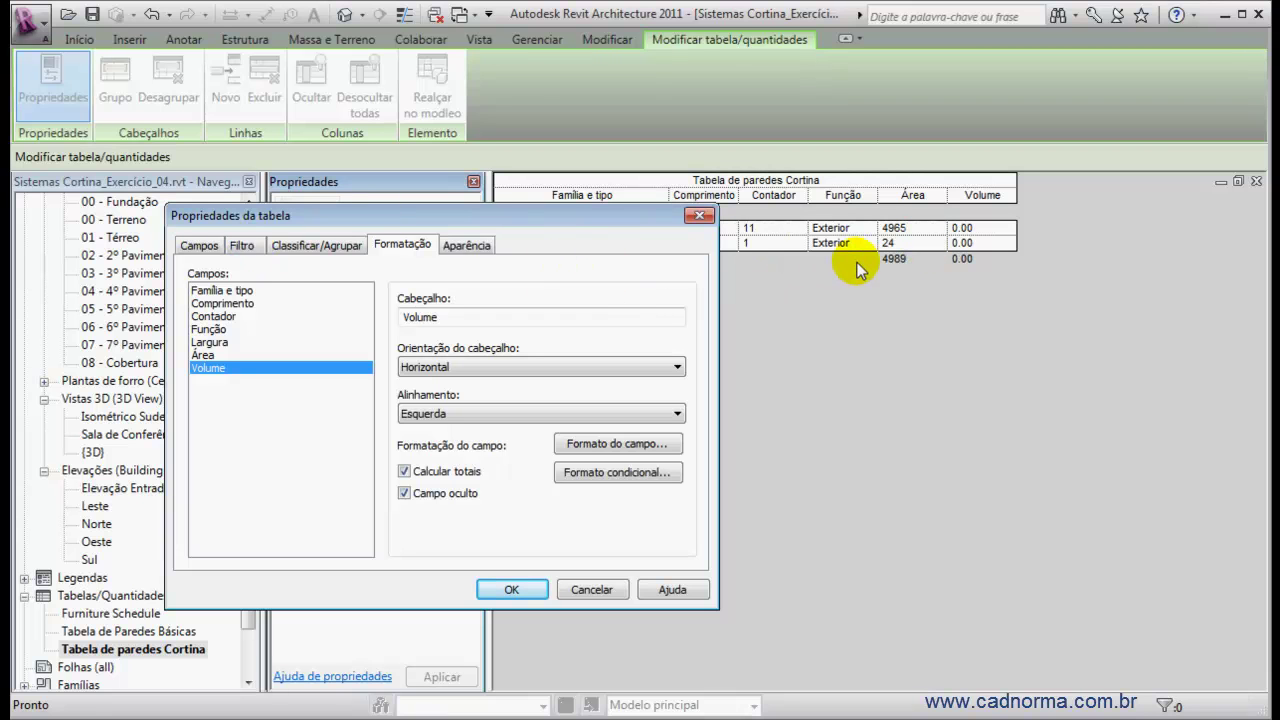
Step: Remove the Volume field from the scheduled fields of Tabela de paredes Cortina and apply the schedule properties
click(203, 245)
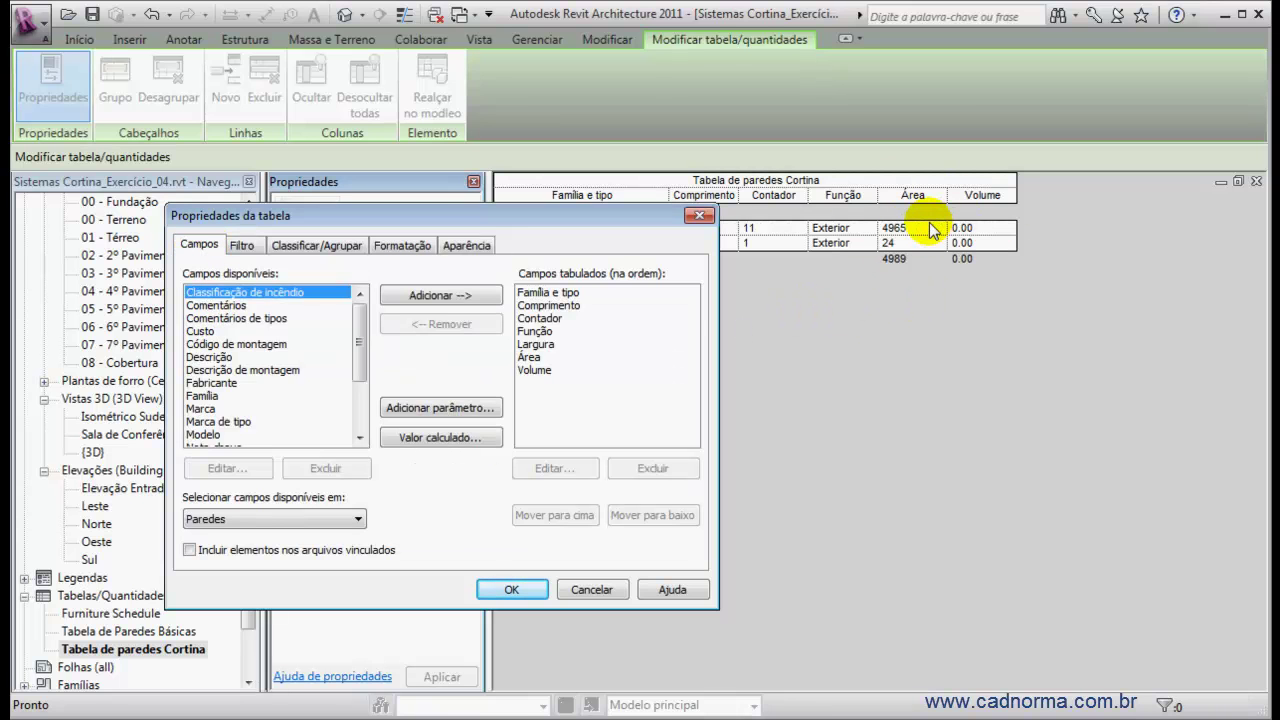
click(560, 372)
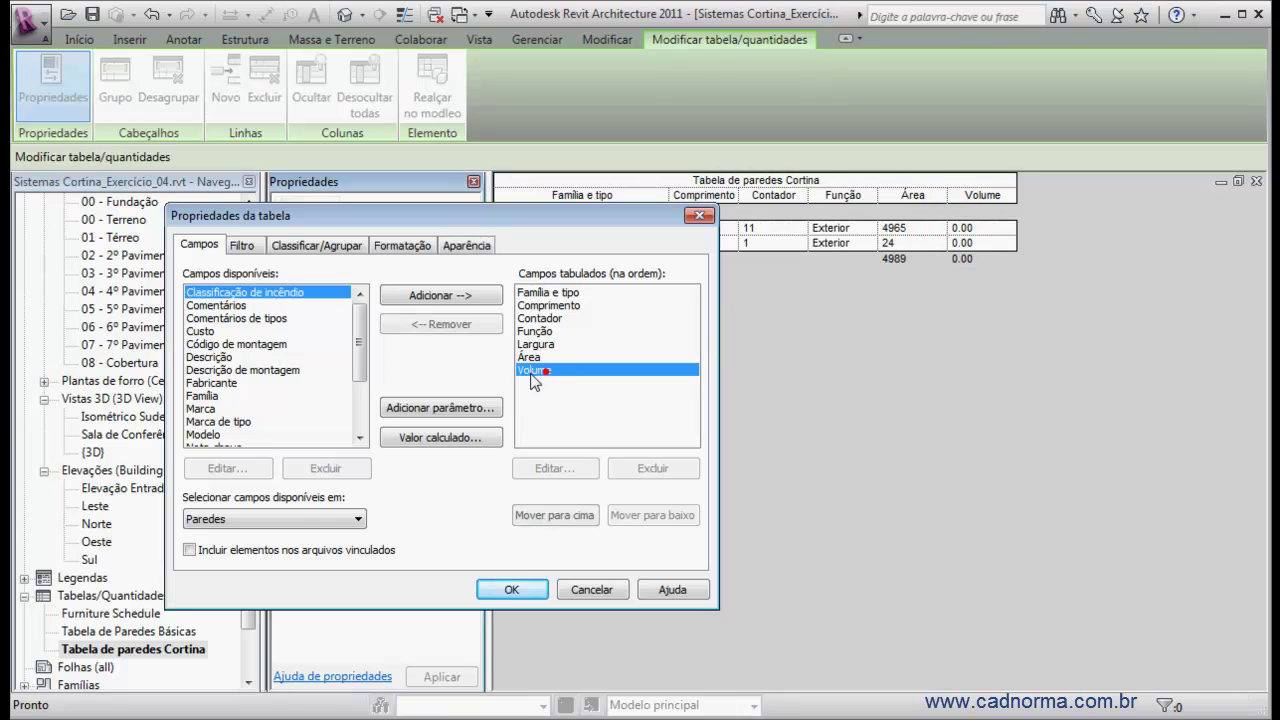
click(443, 324)
click(531, 586)
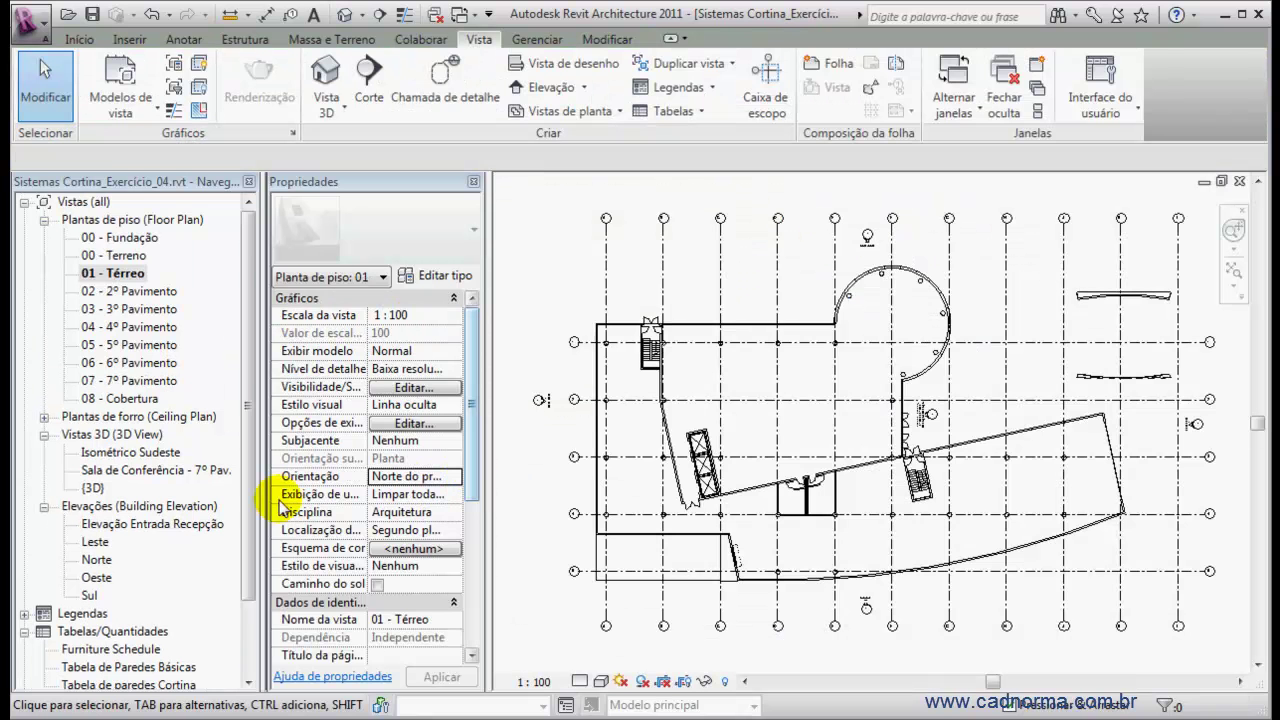
Step: Review the curtain wall quantities in Tabela de paredes Cortina and view the building in the default 3D view
scroll(252, 572, down, 2)
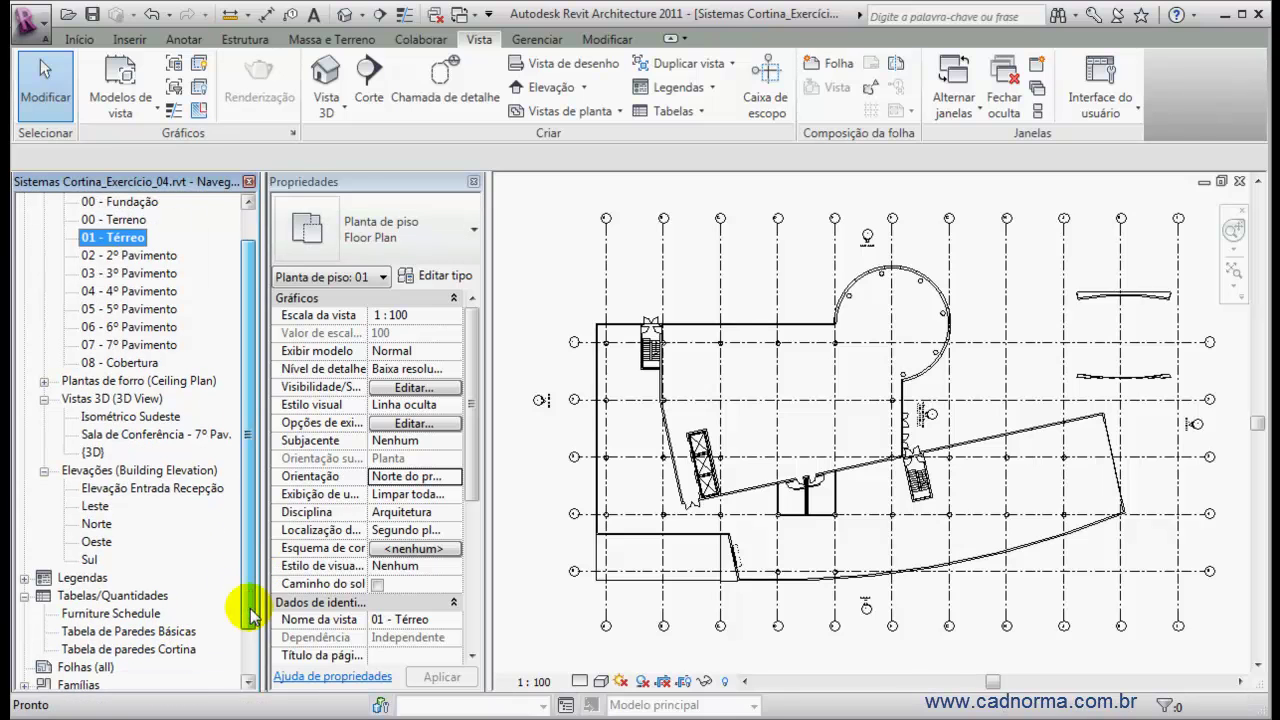
double_click(148, 650)
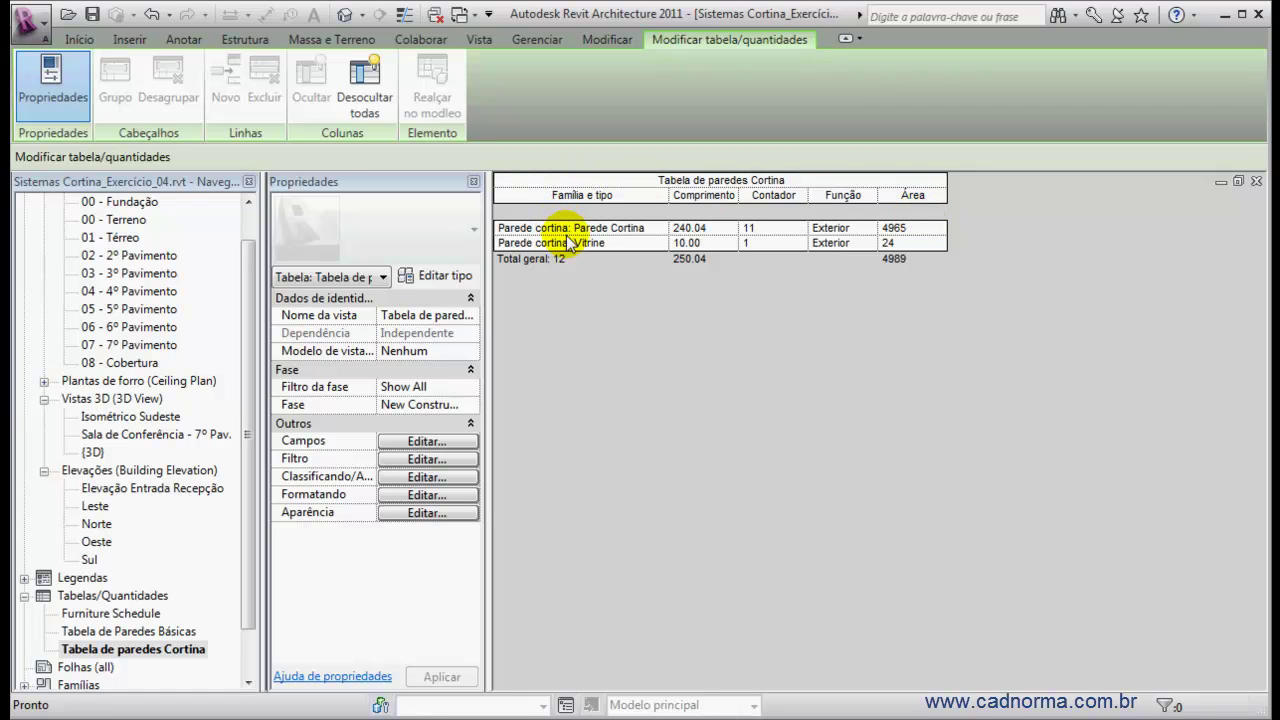
click(625, 405)
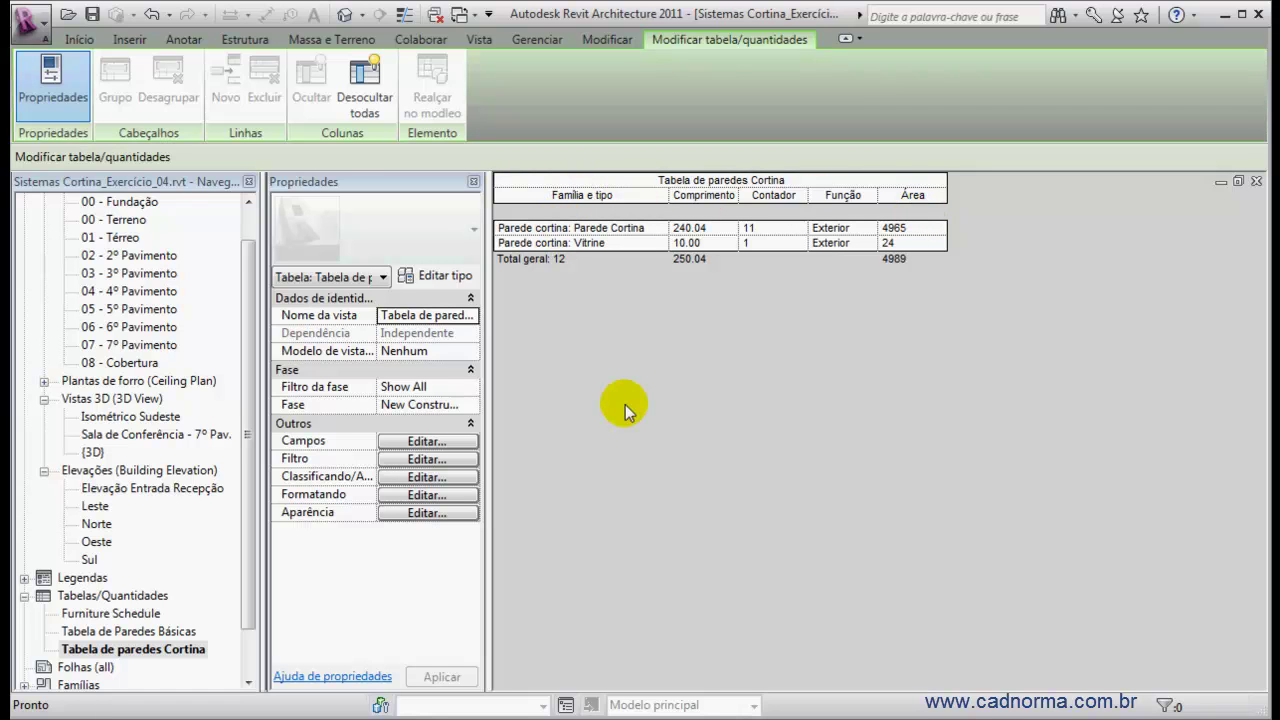
click(344, 15)
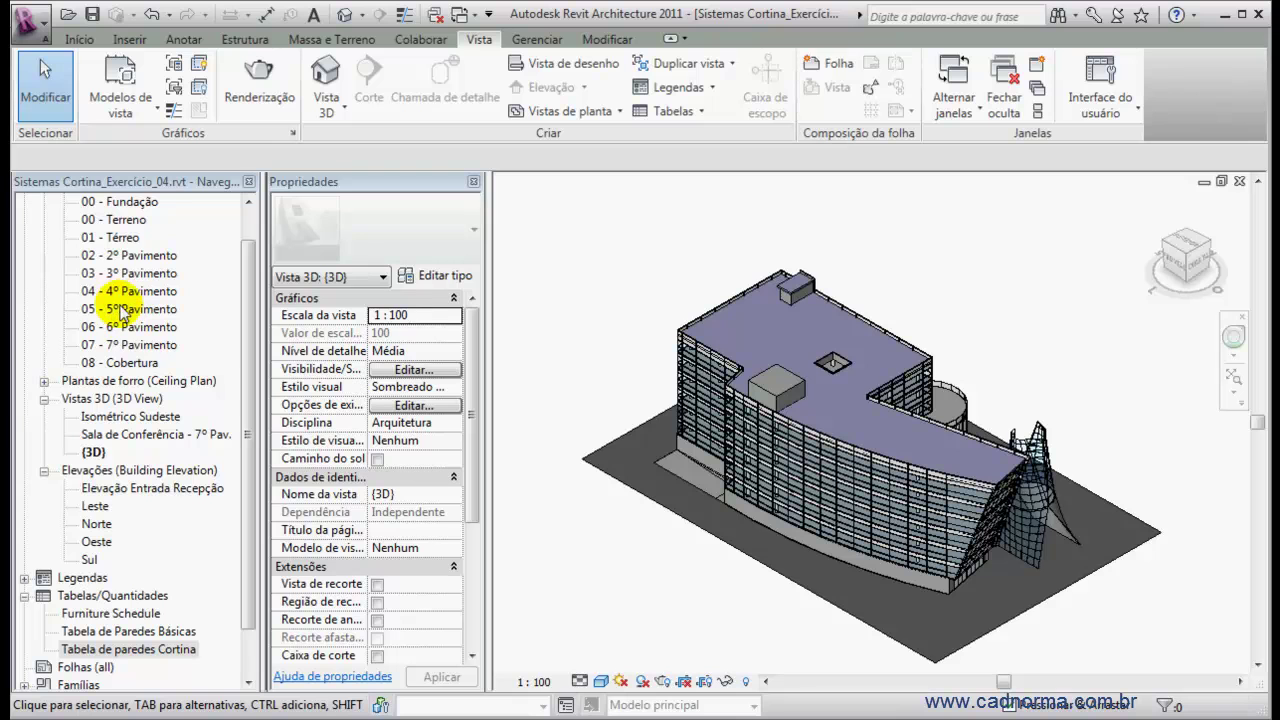
Step: Open the floor plan 02 - 2º Pavimento and select the horizontal curtain wall along the building's north side
double_click(92, 256)
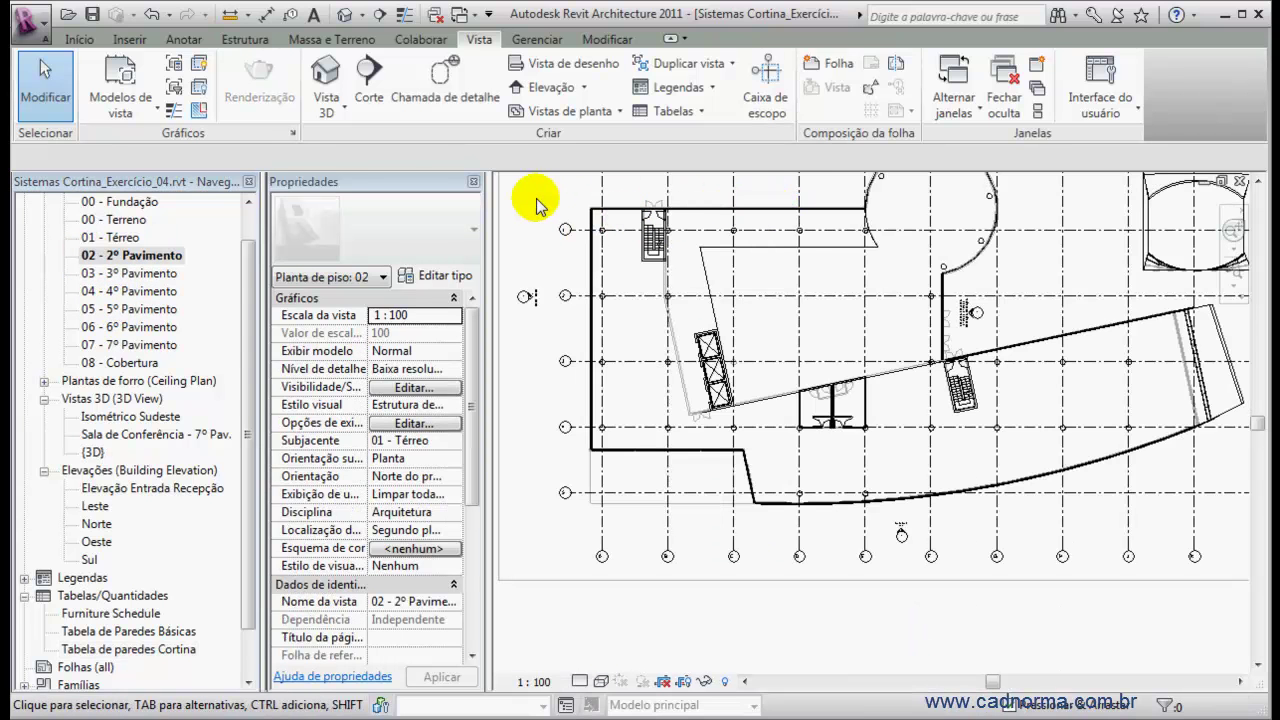
middle_drag(814, 207, 773, 269)
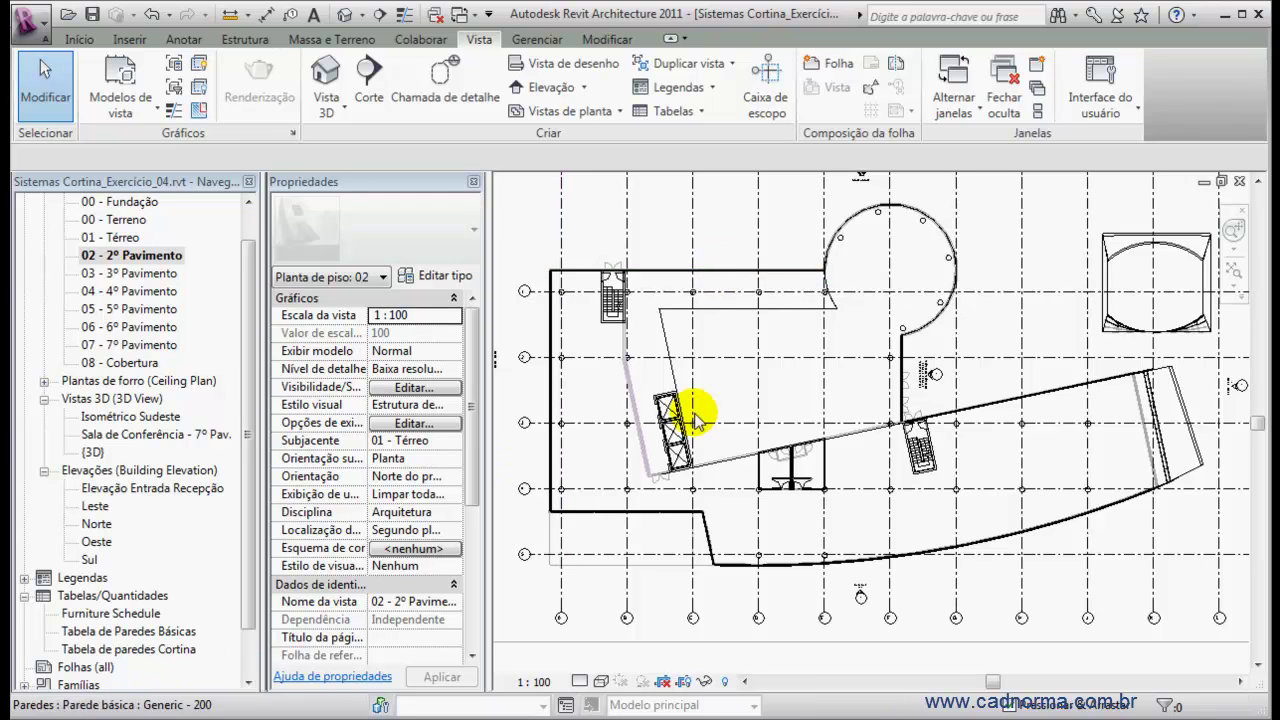
click(722, 273)
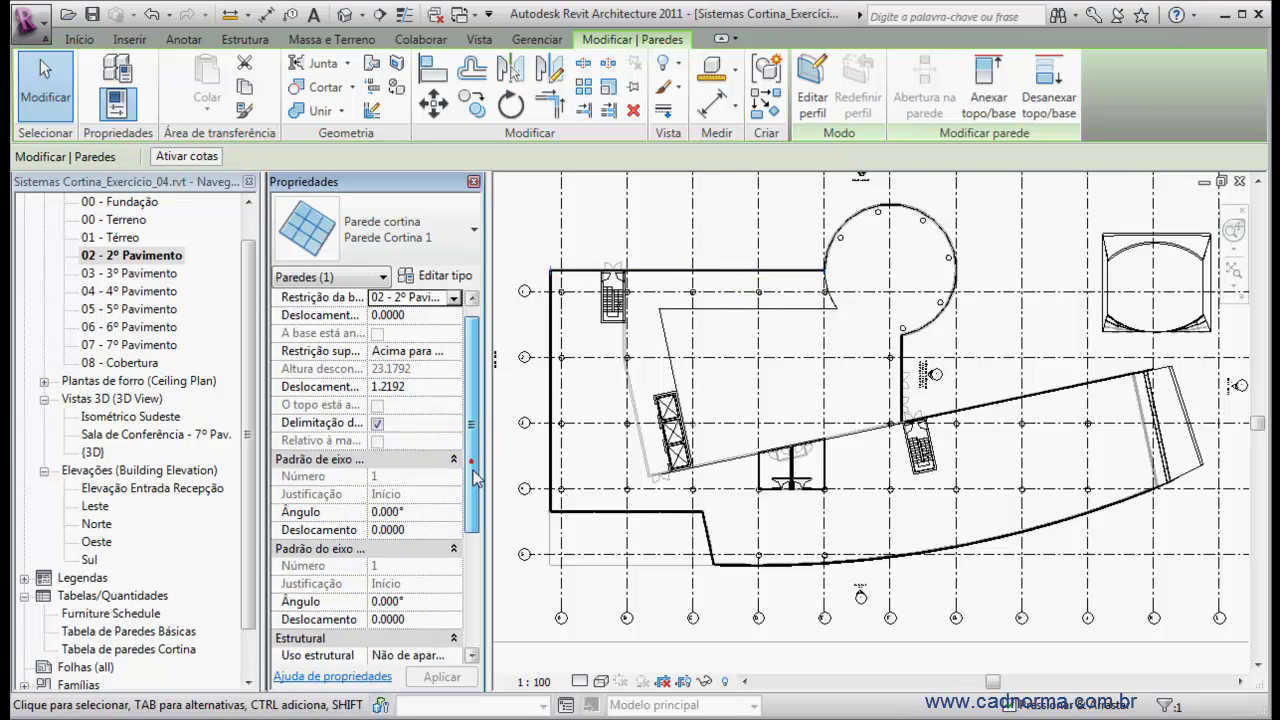
scroll(471, 440, down, 3)
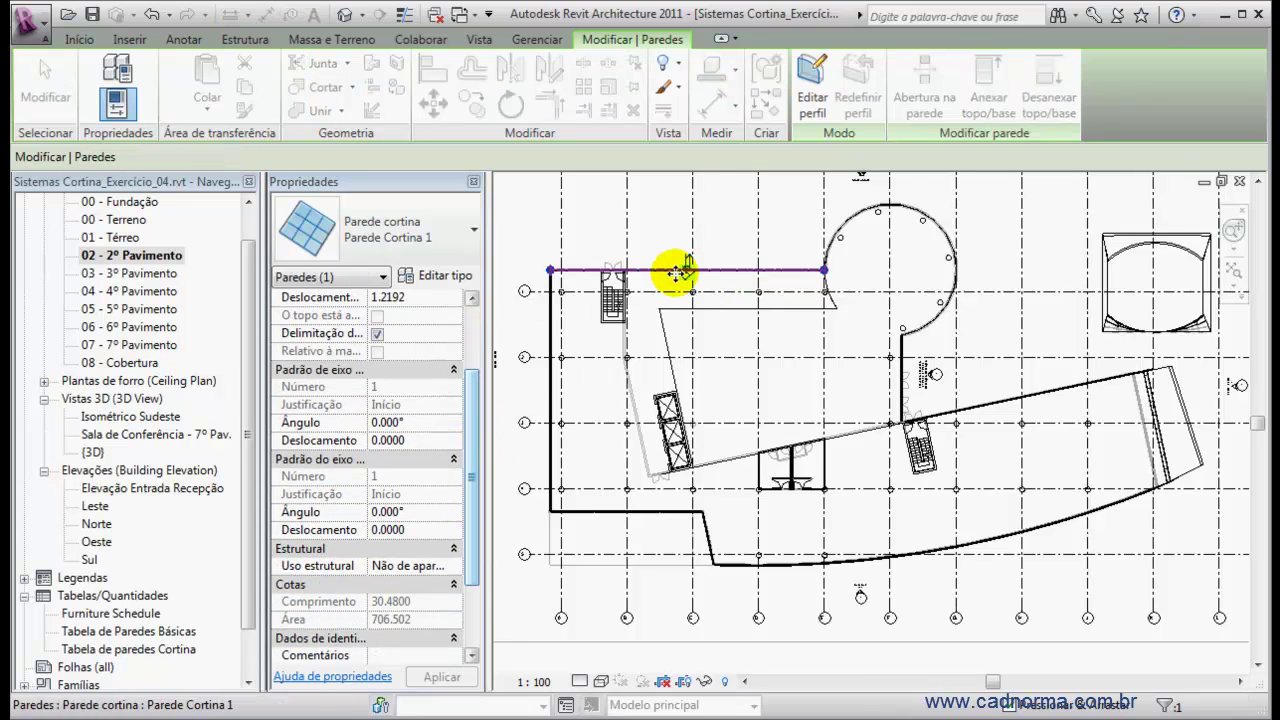
click(445, 278)
drag(455, 330, 452, 492)
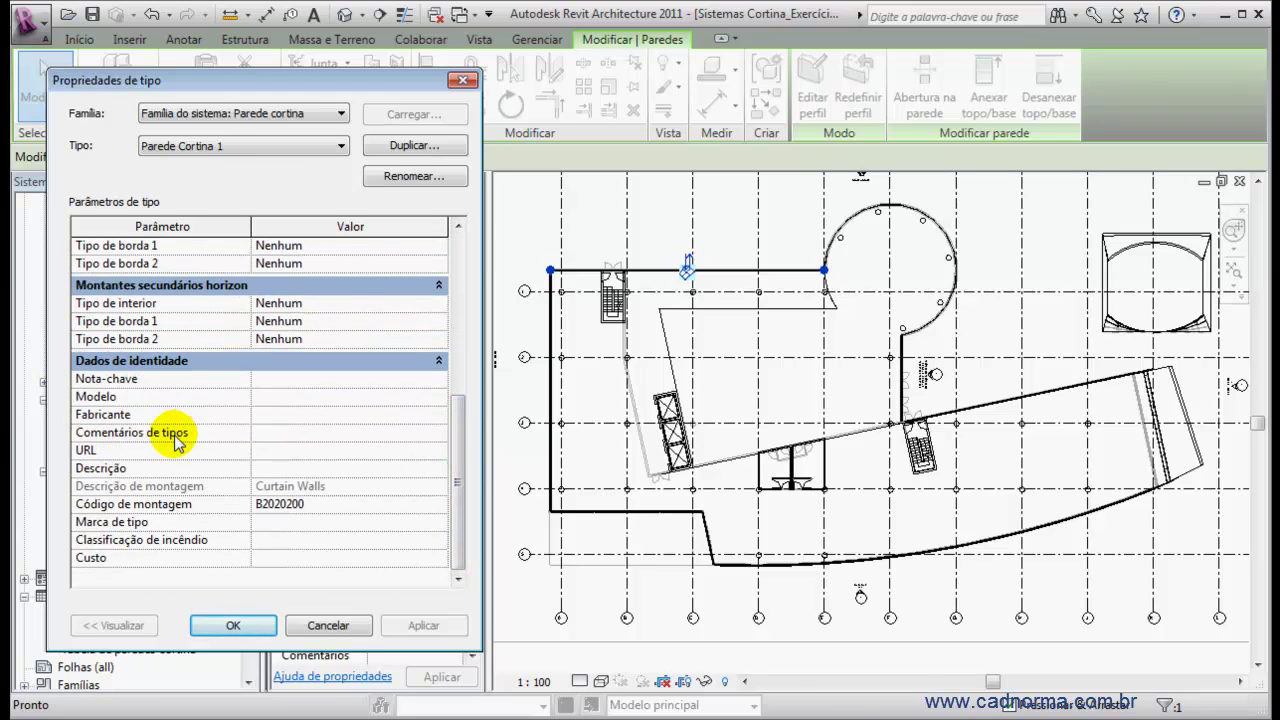
click(328, 626)
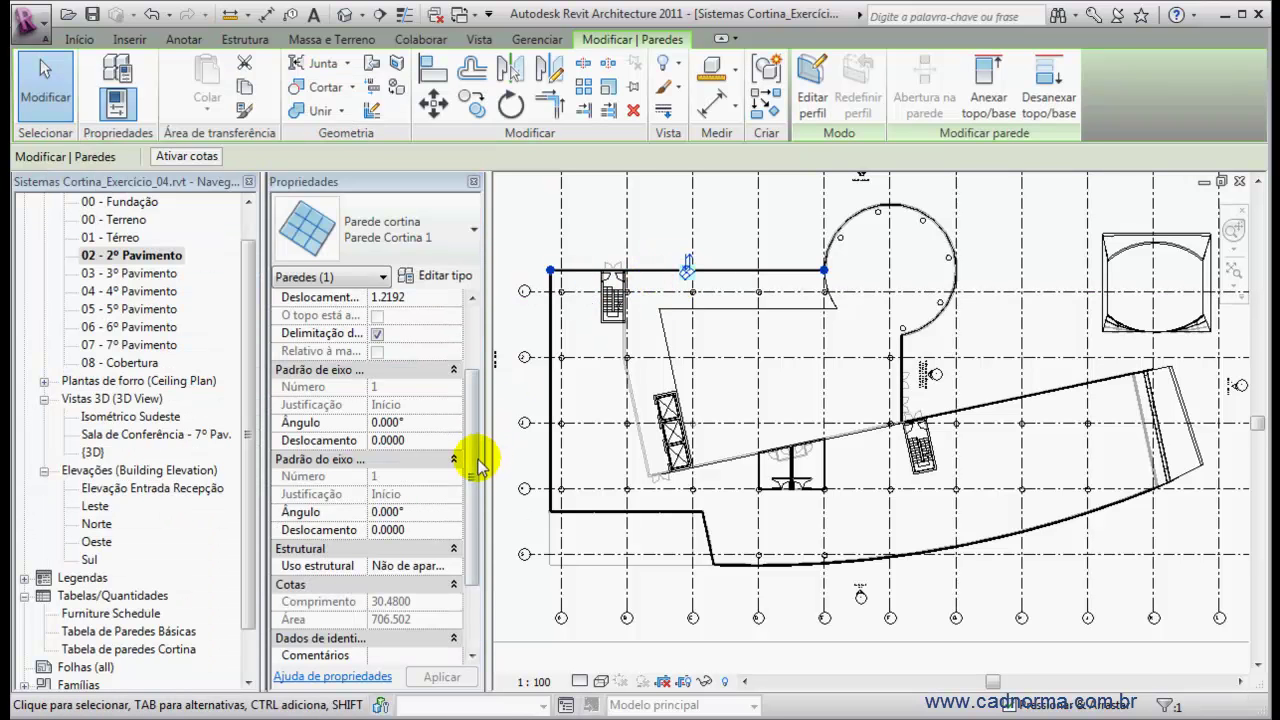
Step: Set Comentários to Norte for the selected north curtain wall and to Oeste for the vertical west curtain wall, applying both
drag(476, 485, 474, 545)
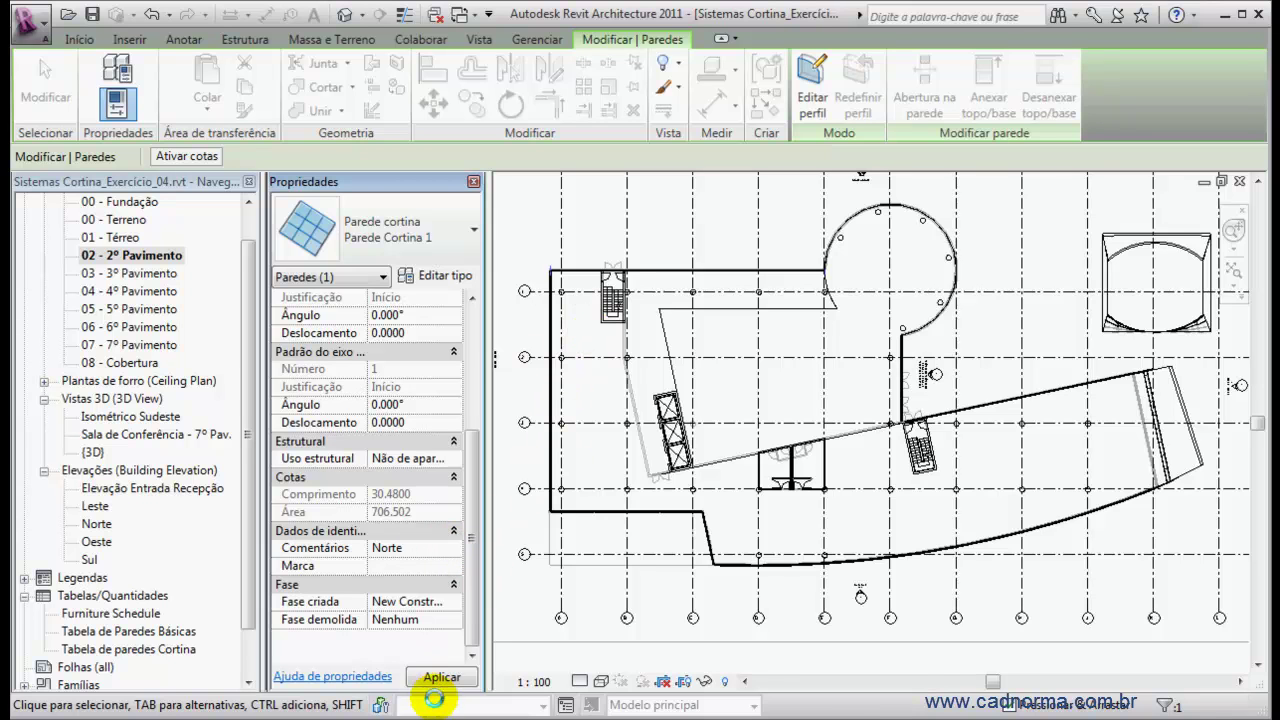
click(435, 679)
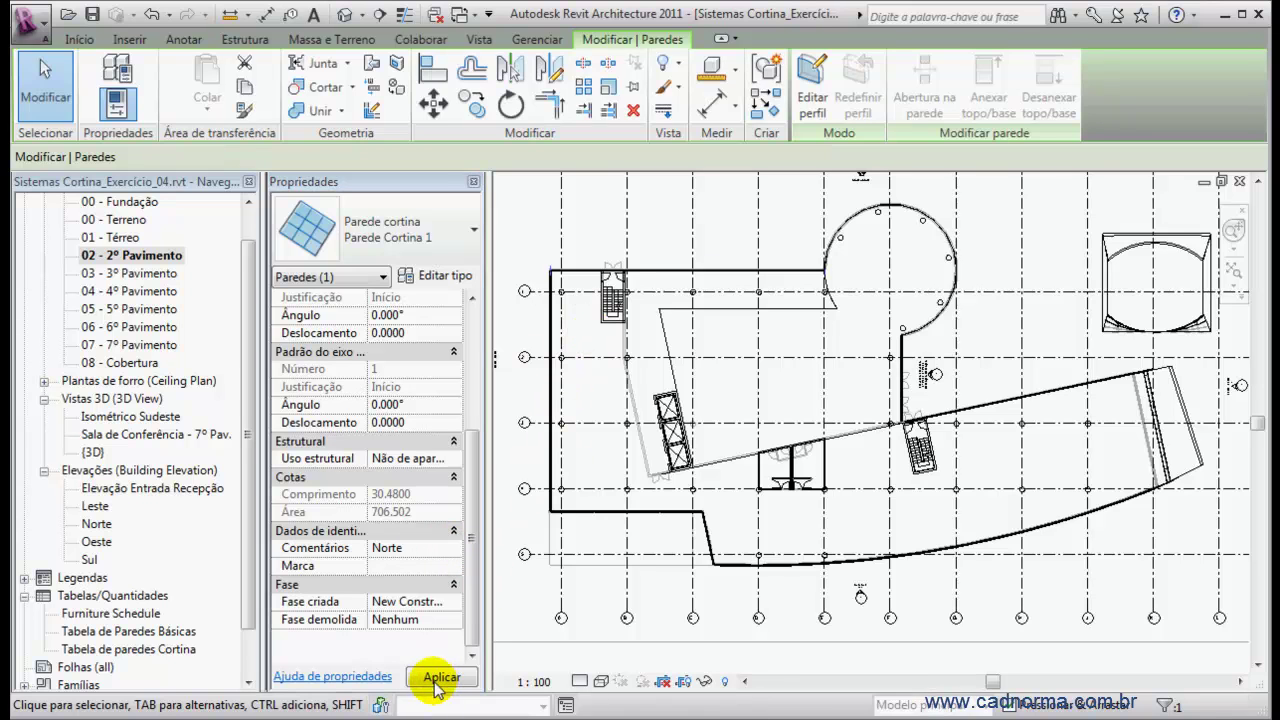
click(548, 388)
click(425, 548)
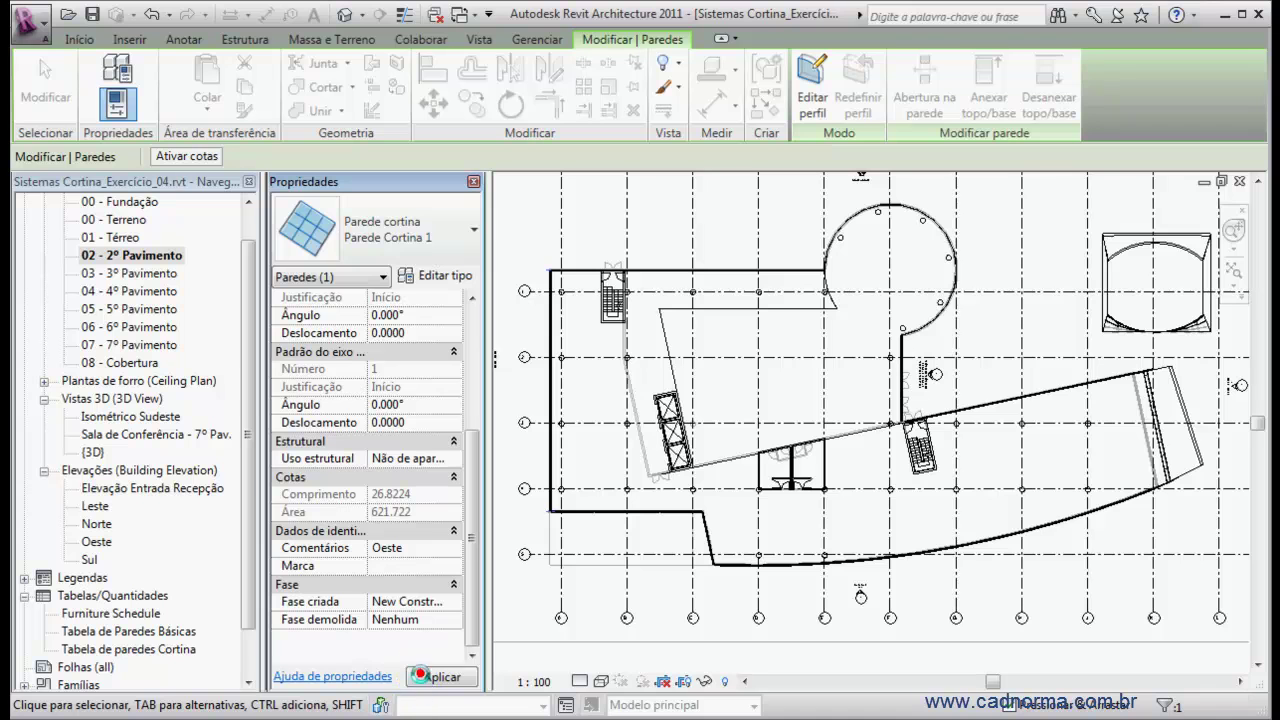
click(420, 676)
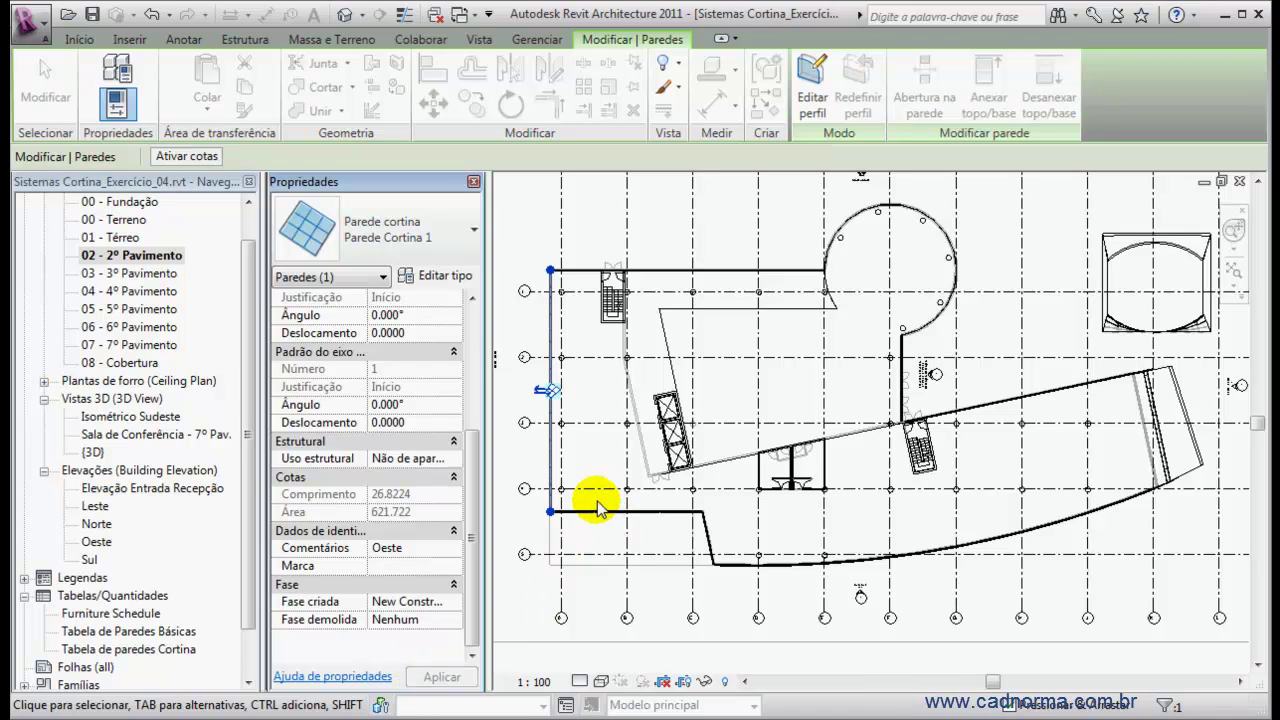
click(588, 571)
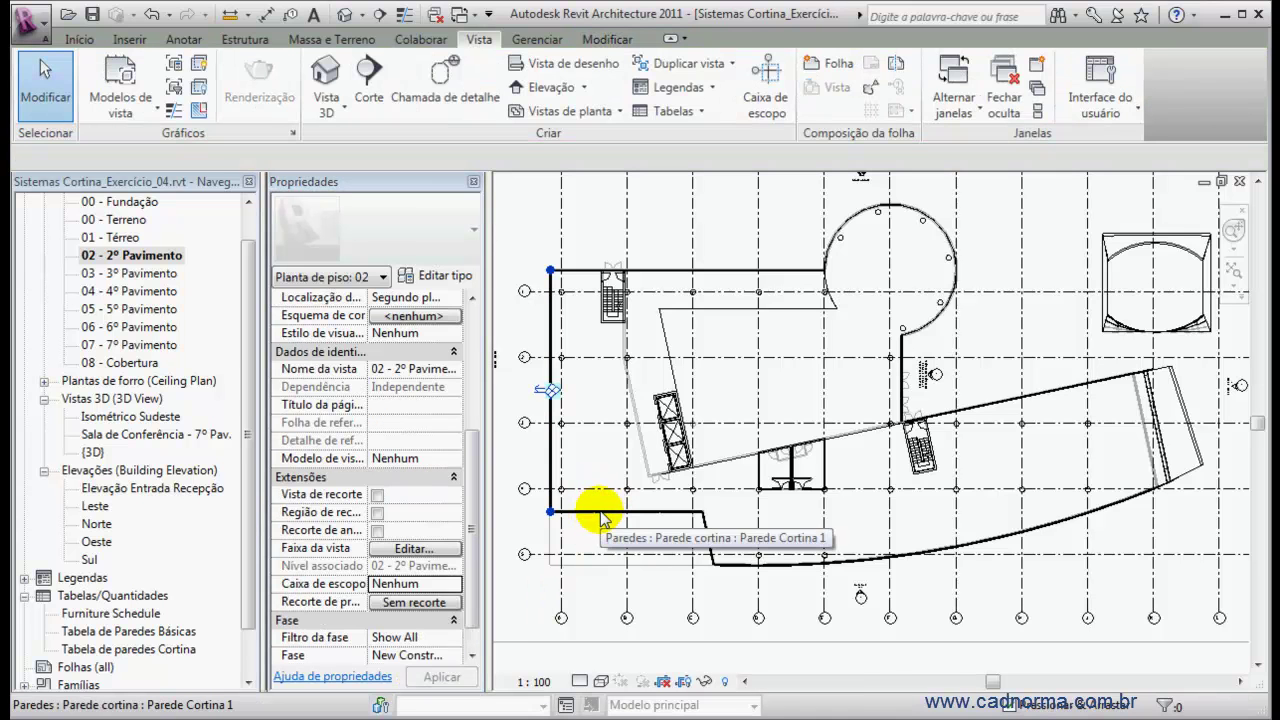
Step: Set Comentários to Sul 01 for the short horizontal curtain wall at the building's southwest corner
click(591, 512)
click(428, 549)
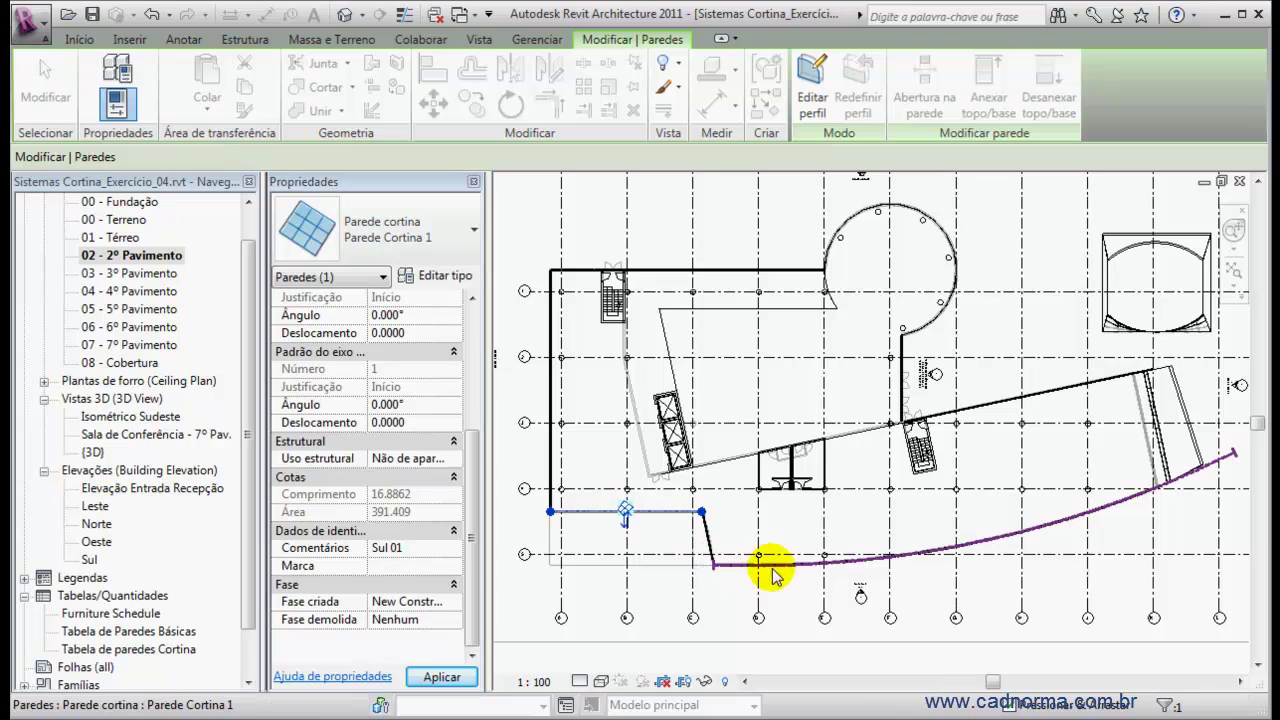
click(718, 520)
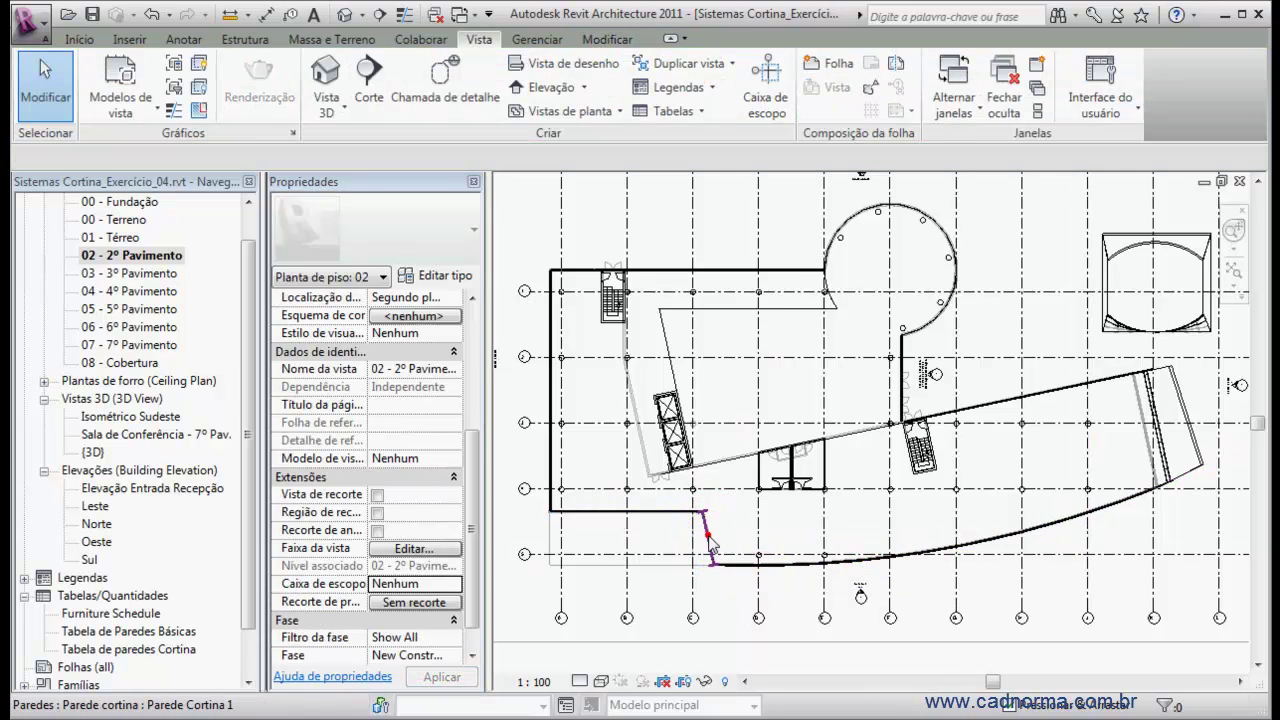
Step: Set Comentários to Sul 02 for the short slanted curtain wall next to the curved facade and apply it
click(710, 540)
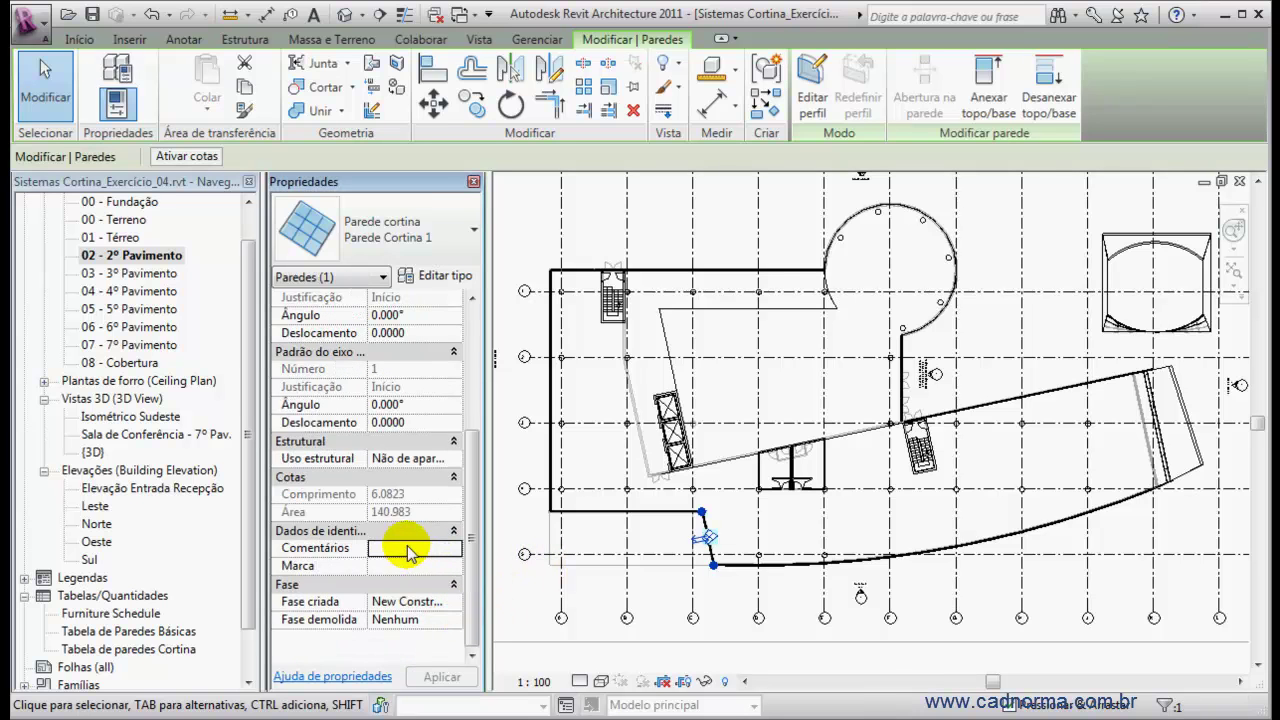
click(407, 547)
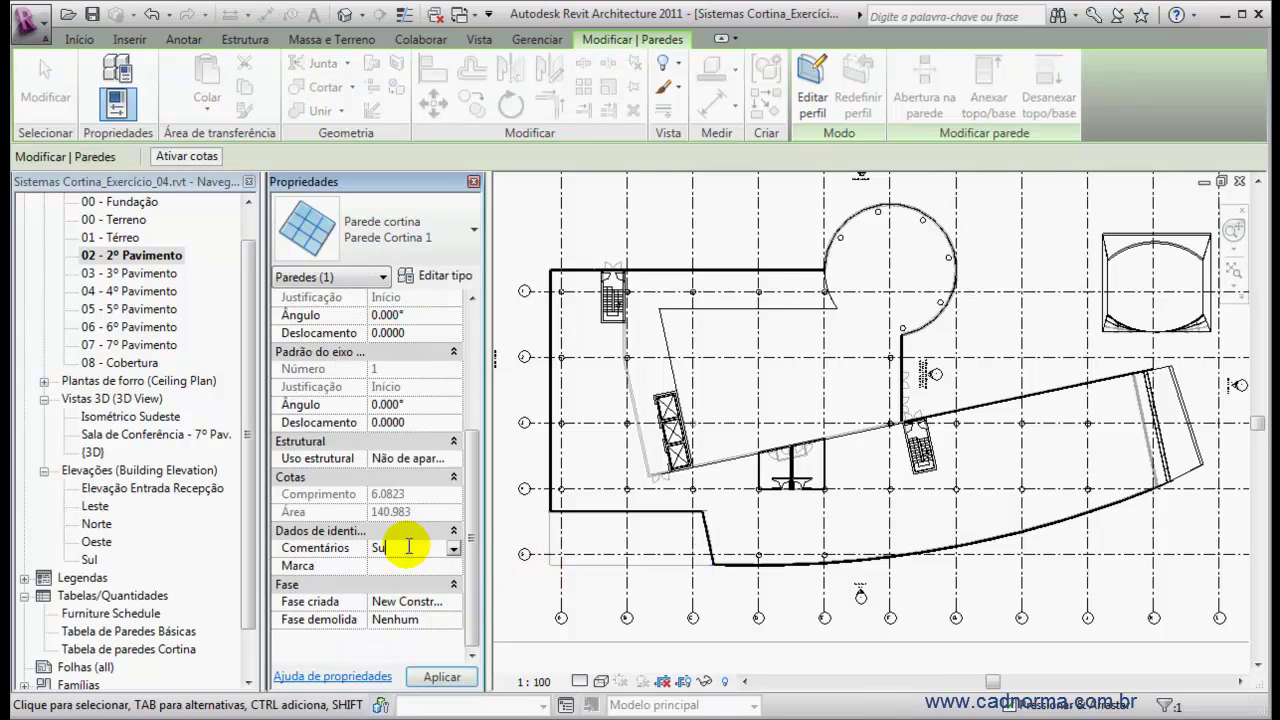
text(Sul 02)
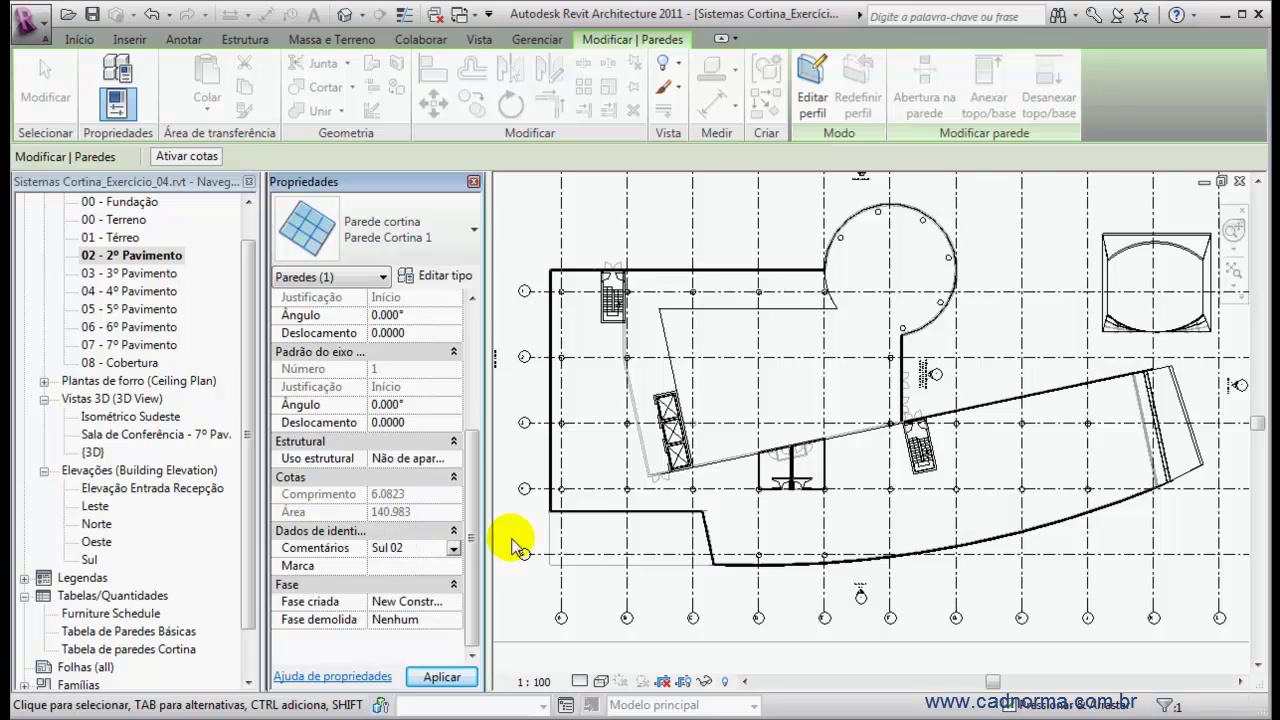
click(428, 676)
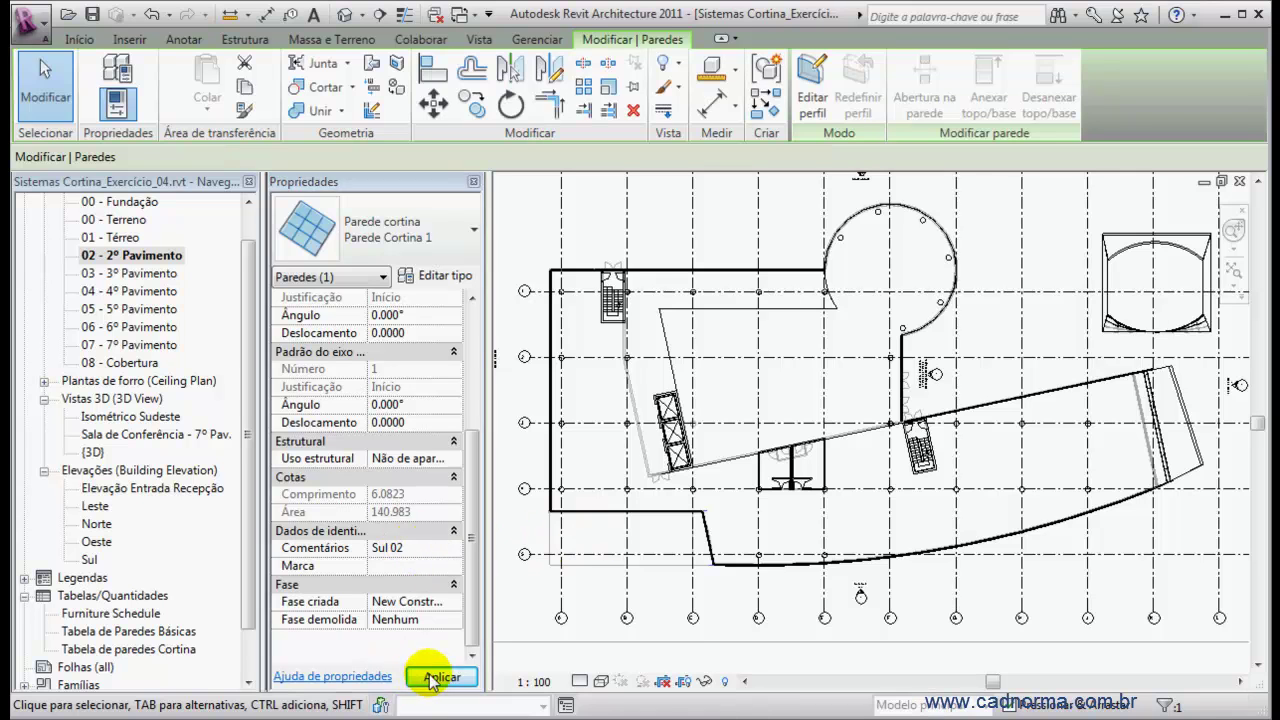
Step: Set Comentários to Sul 03 for the long curved curtain wall on the south side
click(976, 543)
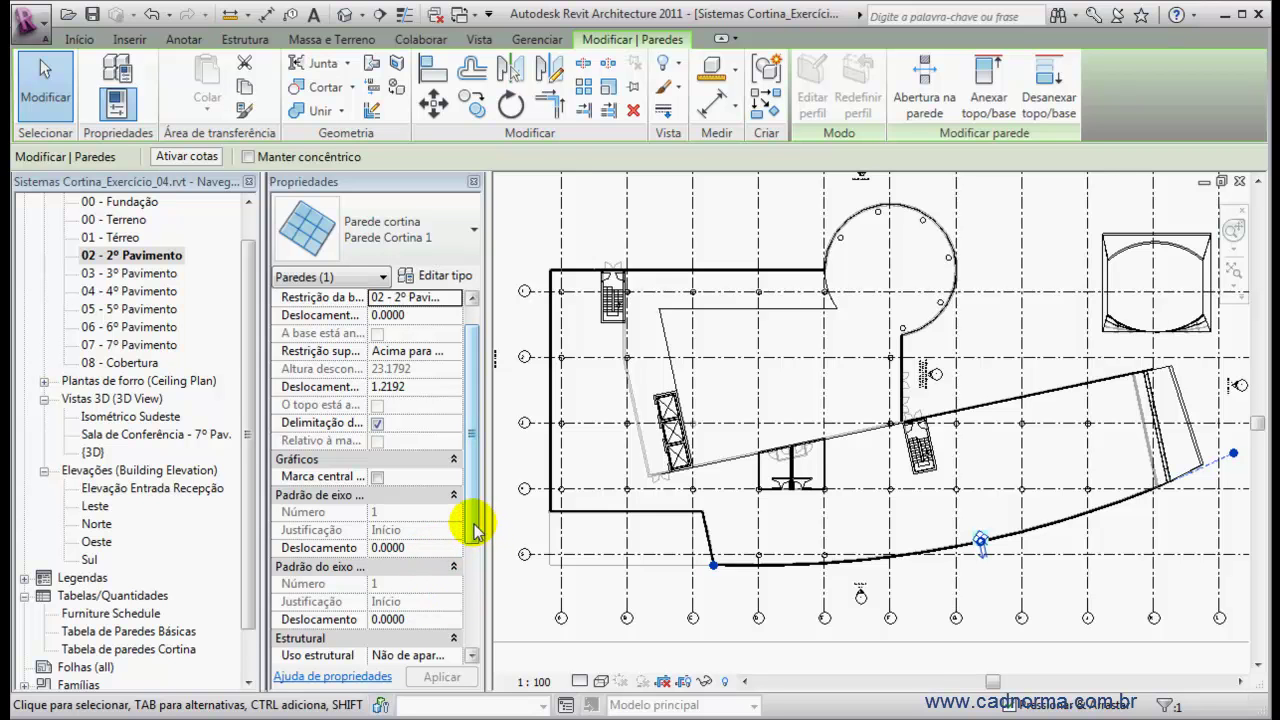
scroll(471, 530, down, 3)
click(415, 585)
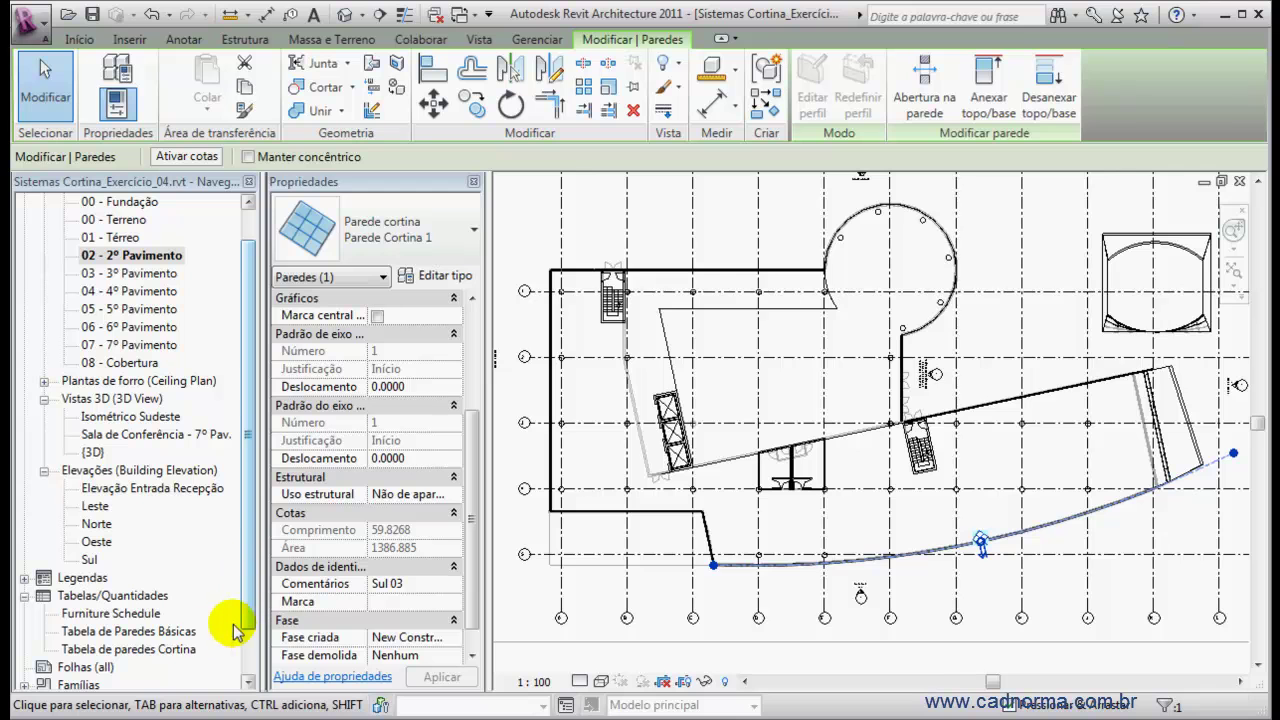
Step: Add the Comentários field to Tabela de paredes Cortina and move it to the first place in the scheduled fields
double_click(117, 651)
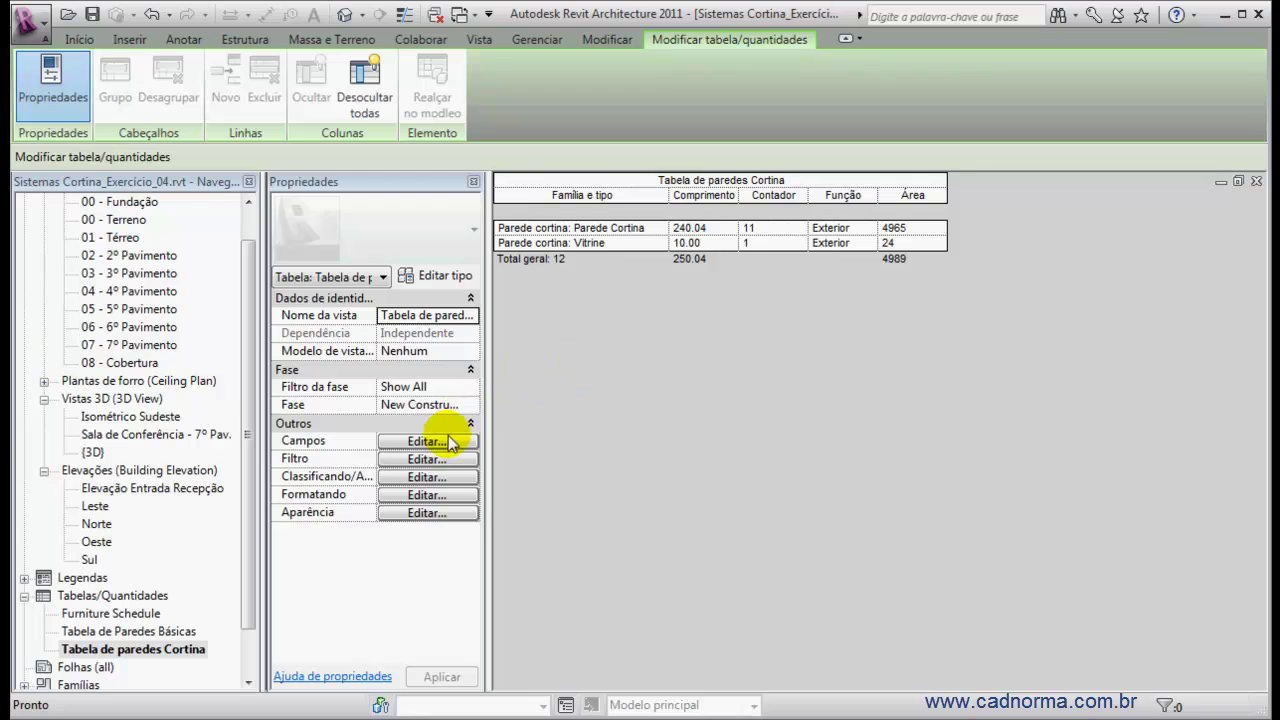
click(440, 441)
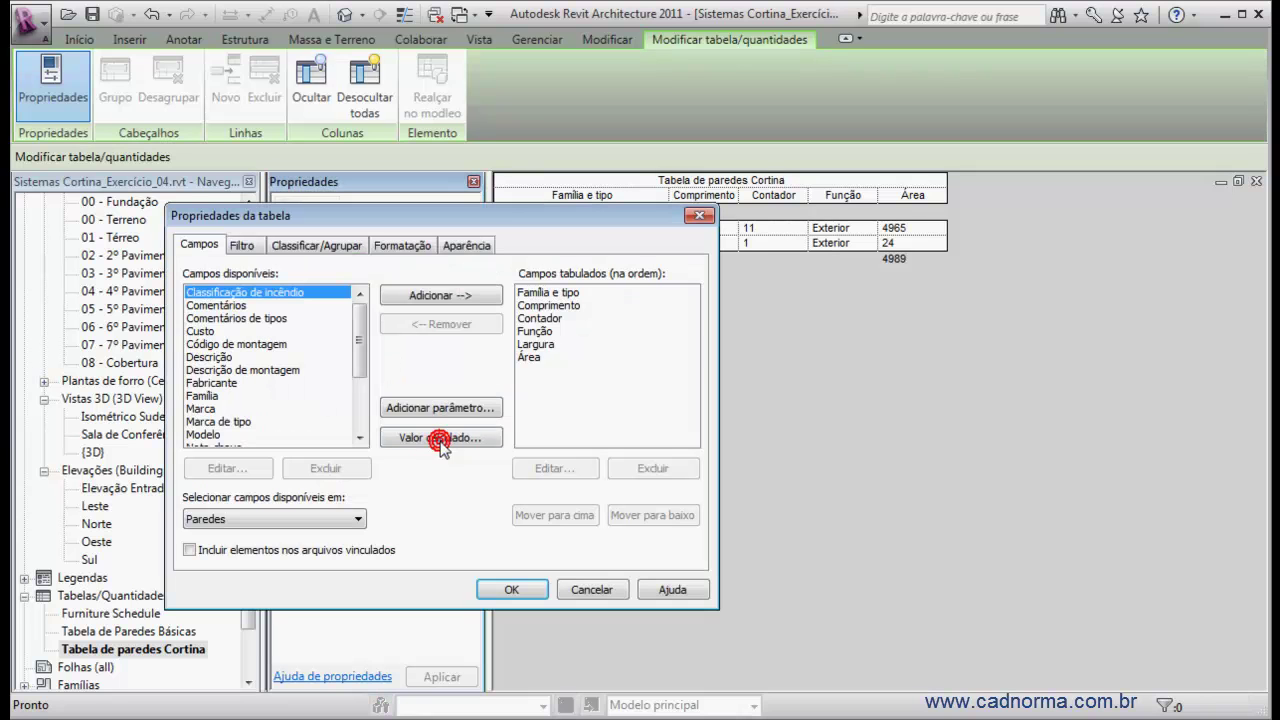
click(232, 305)
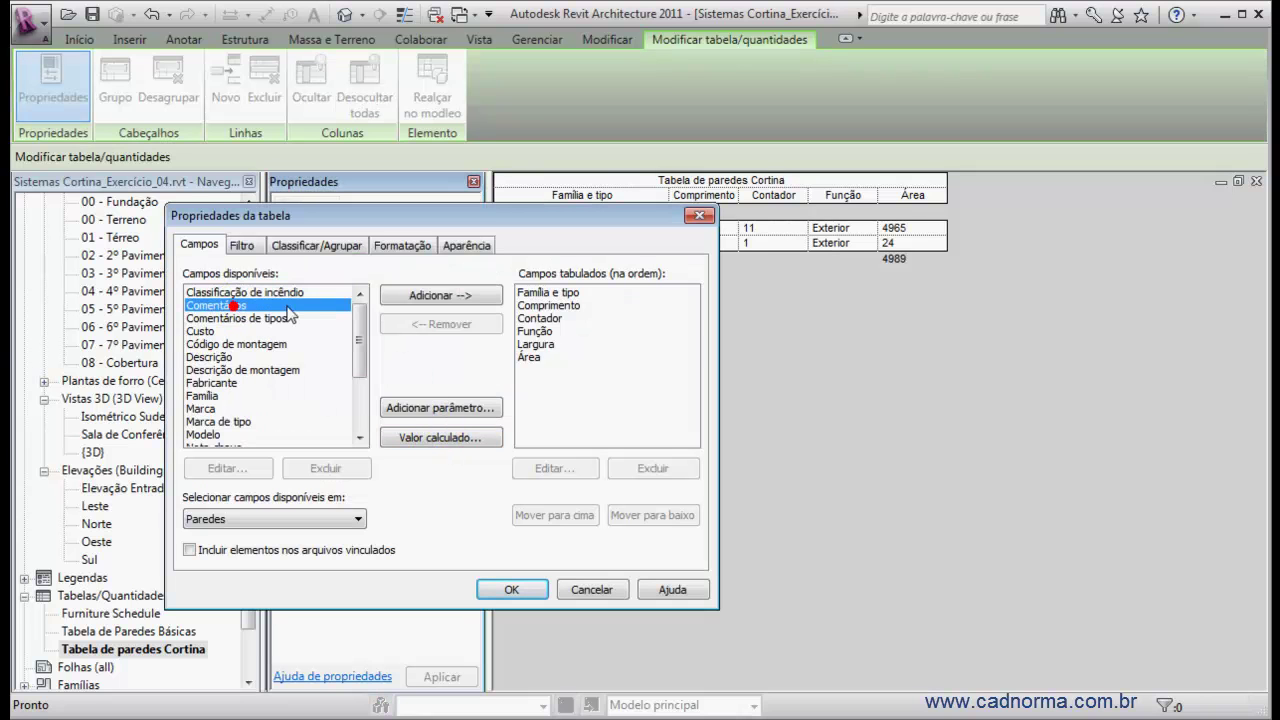
click(440, 296)
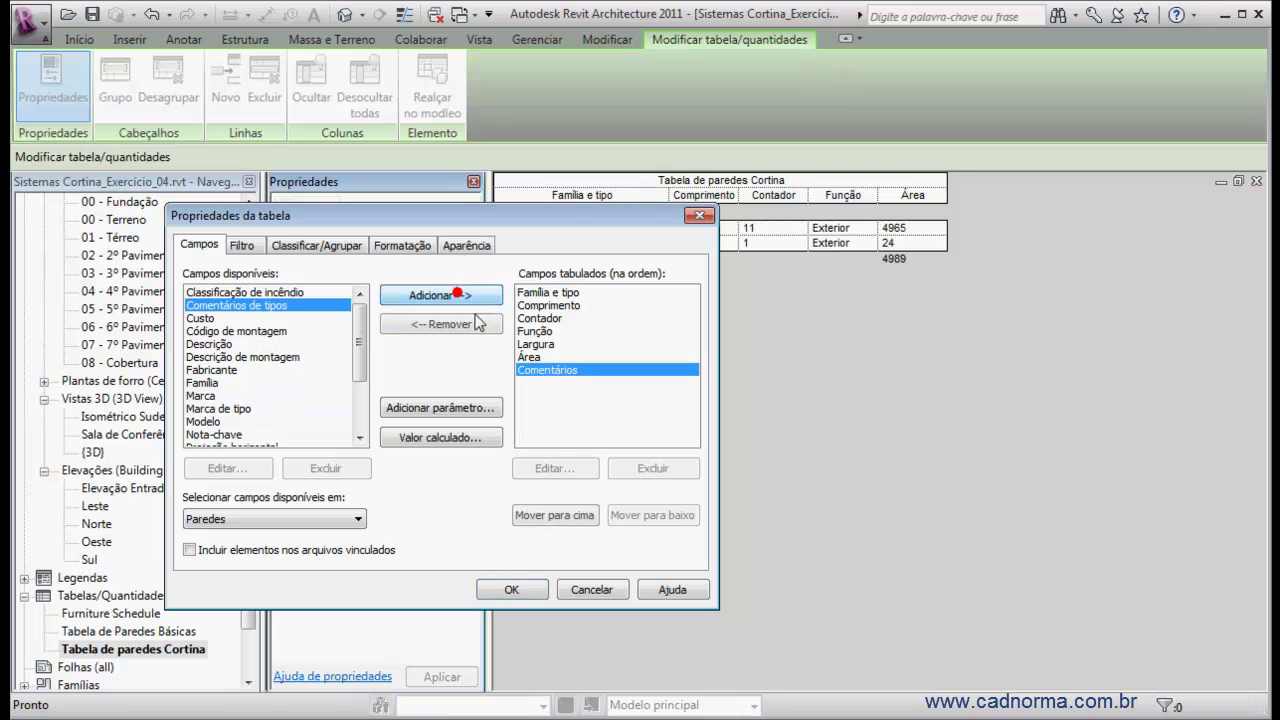
click(556, 515)
click(556, 515)
click(556, 515)
click(556, 515)
click(556, 515)
click(556, 515)
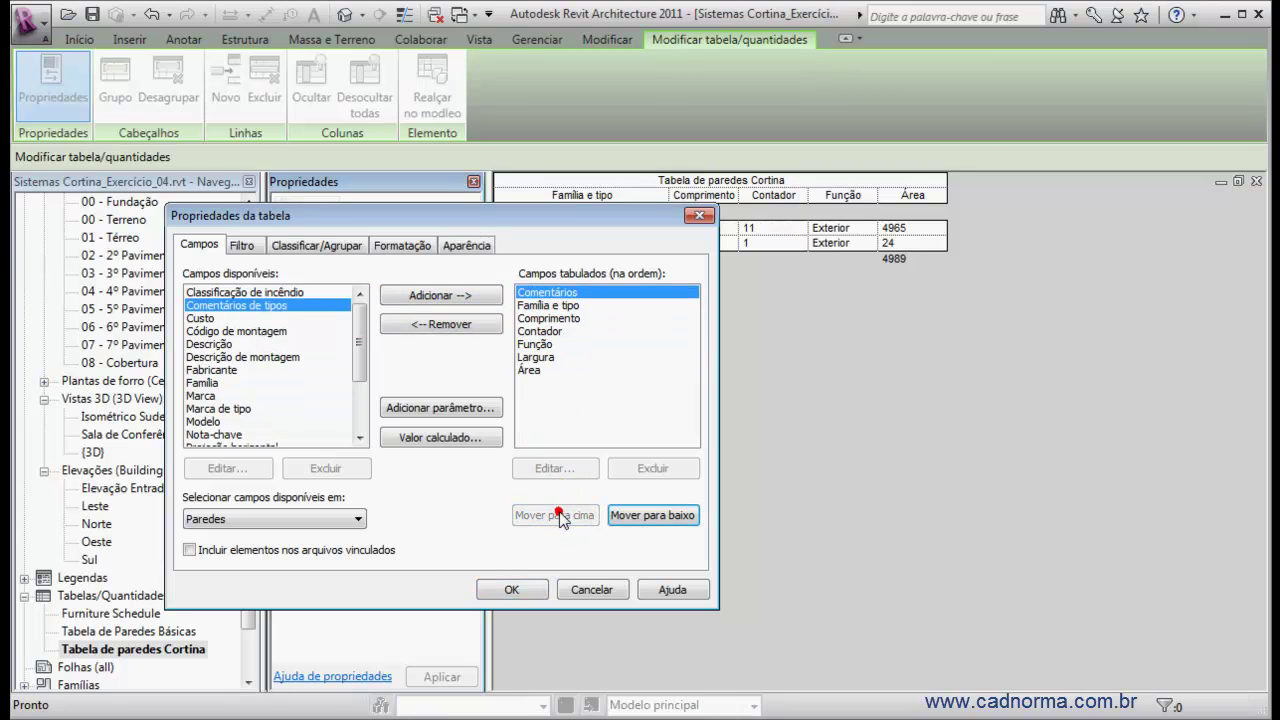
Step: Sort Tabela de paredes Cortina by Comentários instead of Família e tipo and apply the schedule properties
click(328, 247)
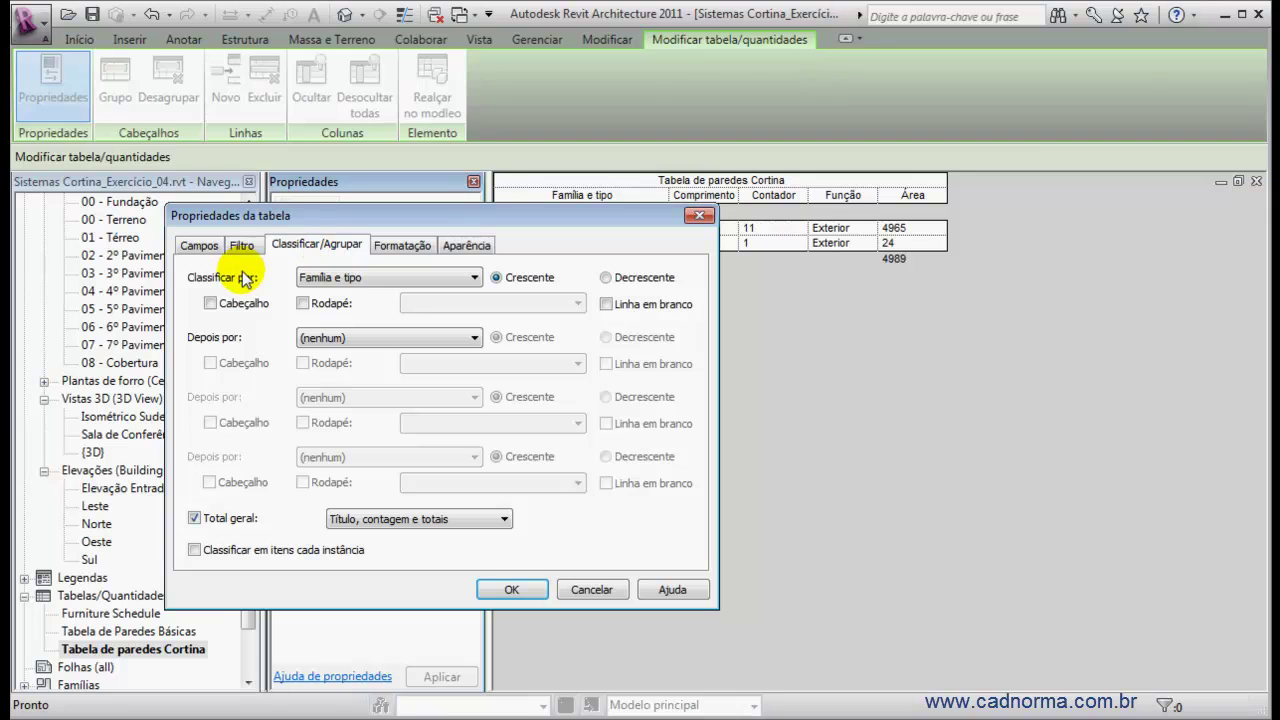
click(475, 279)
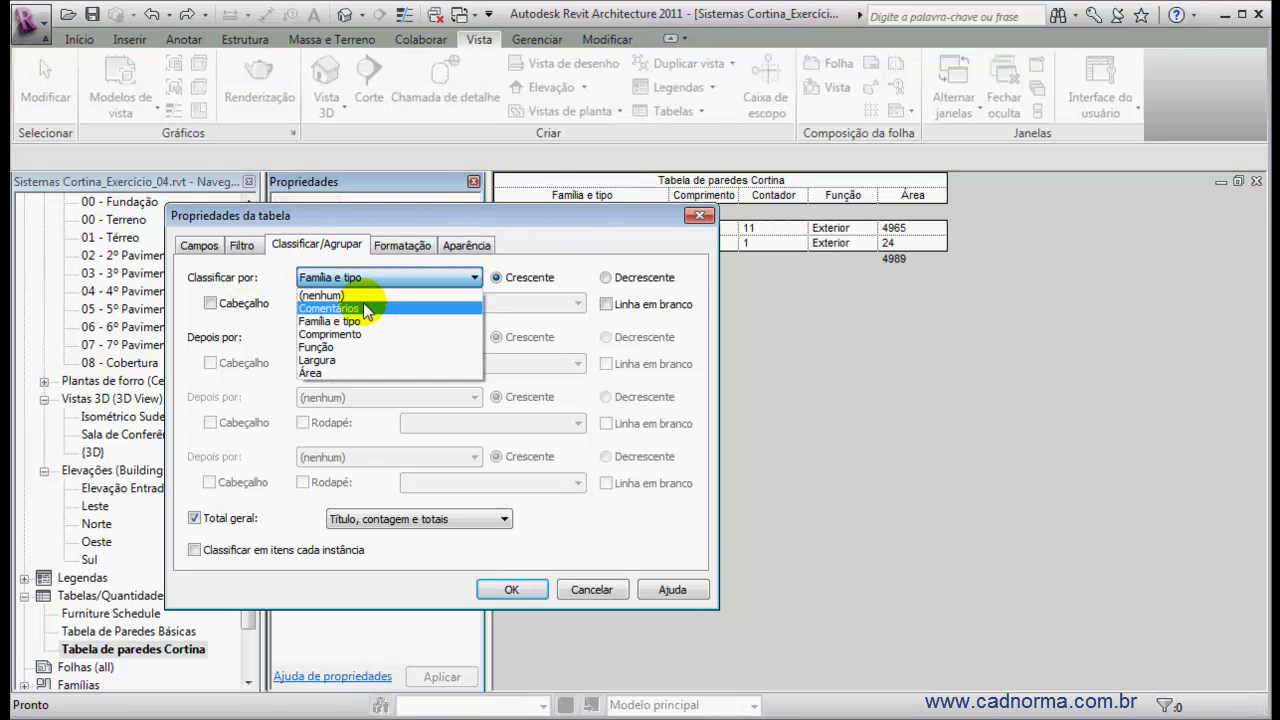
click(340, 309)
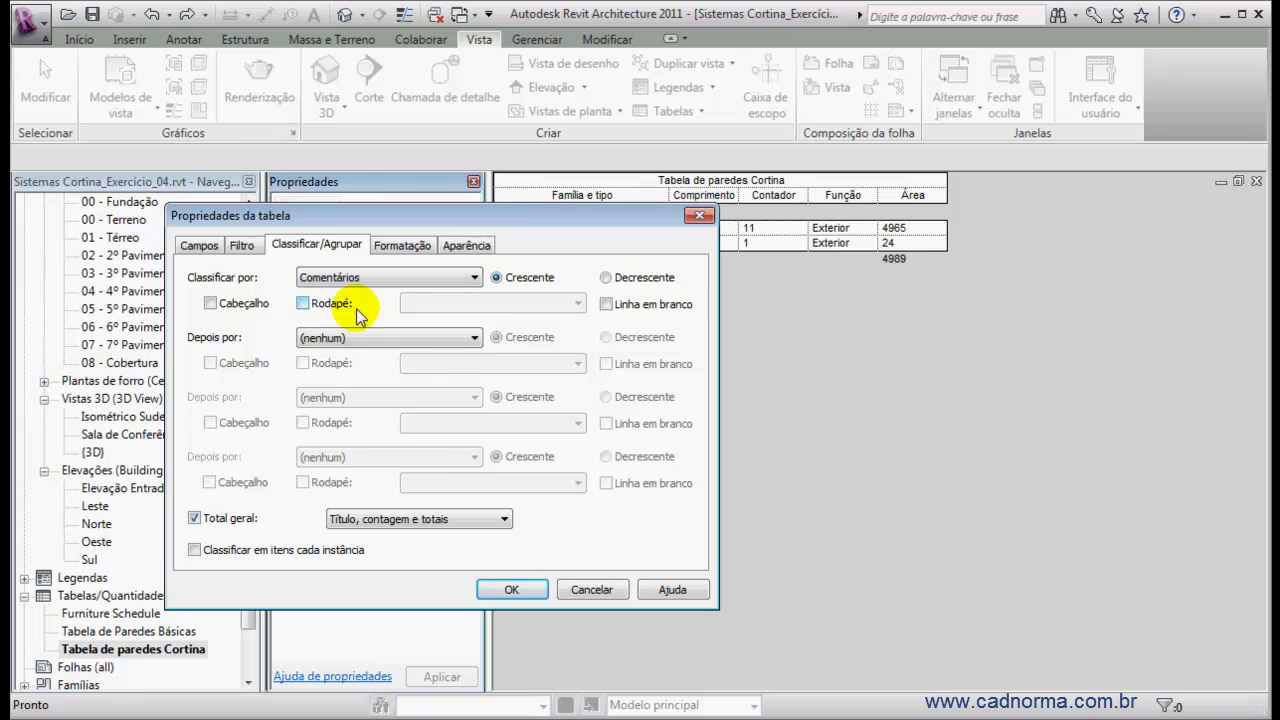
click(511, 590)
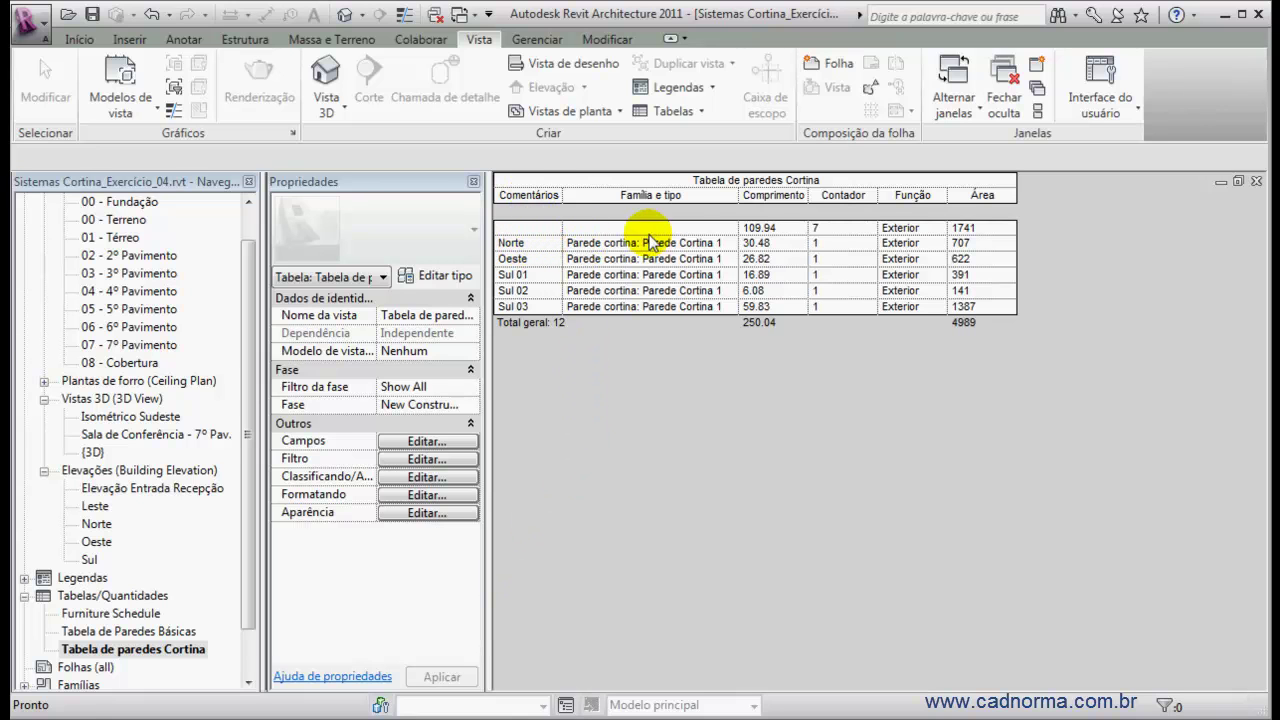
click(537, 227)
click(605, 227)
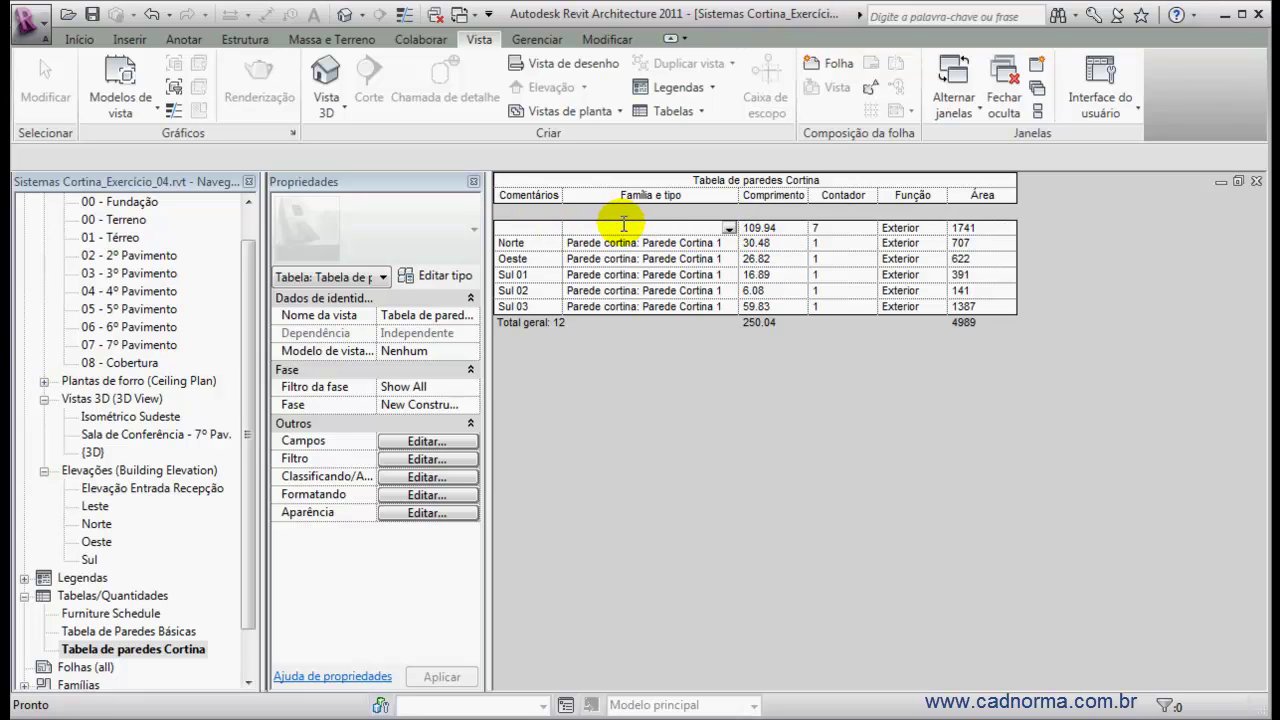
click(522, 246)
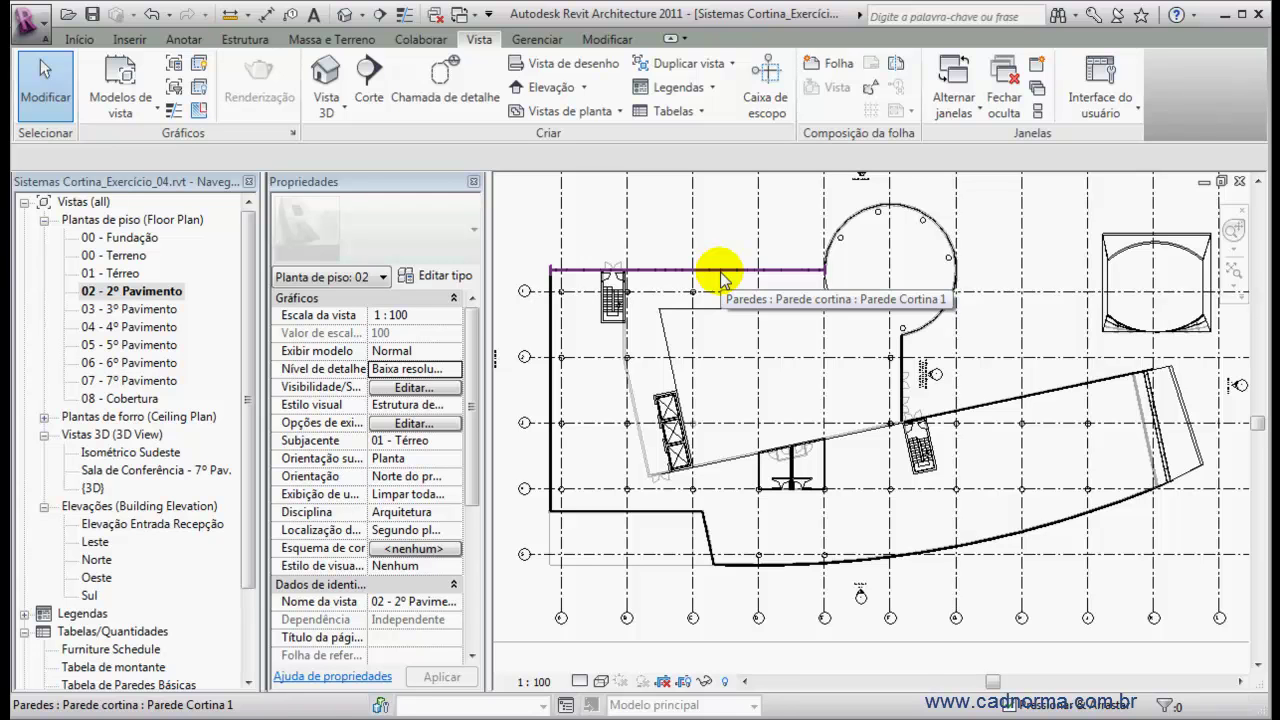
Step: Create a new building component schedule for the Montantes de parede cortina category
click(670, 112)
click(682, 146)
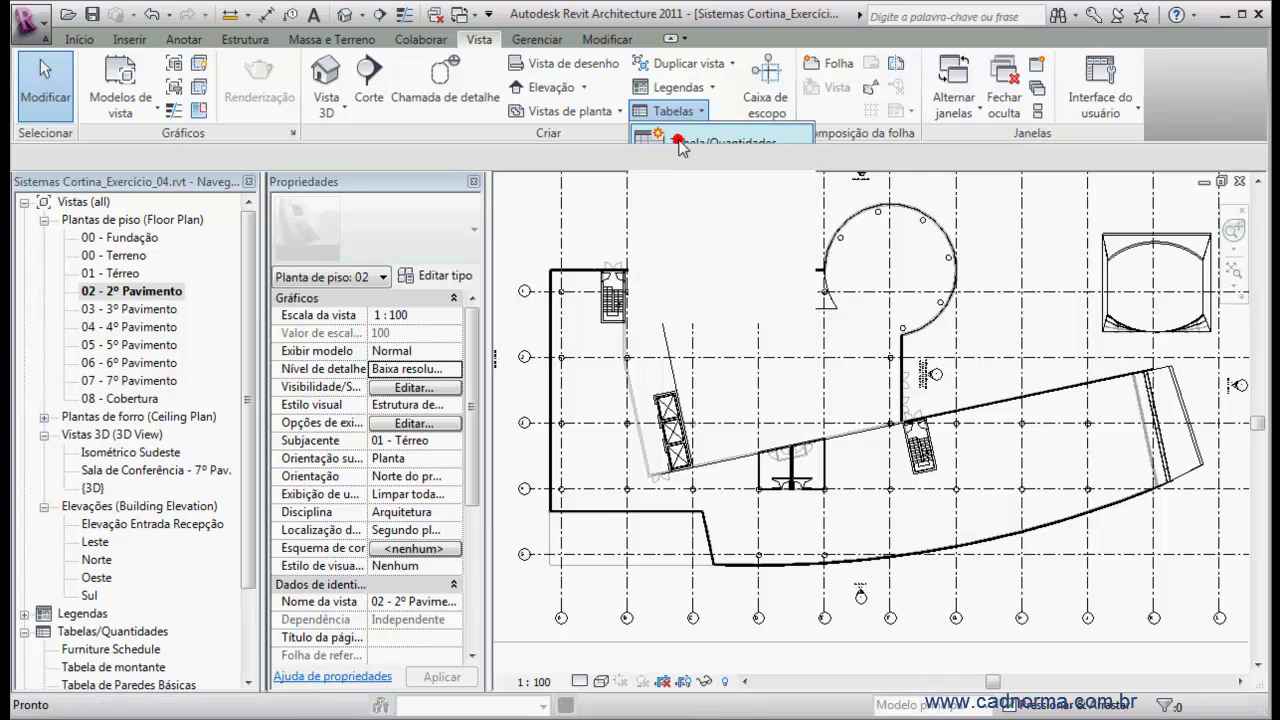
drag(626, 285, 627, 372)
click(478, 340)
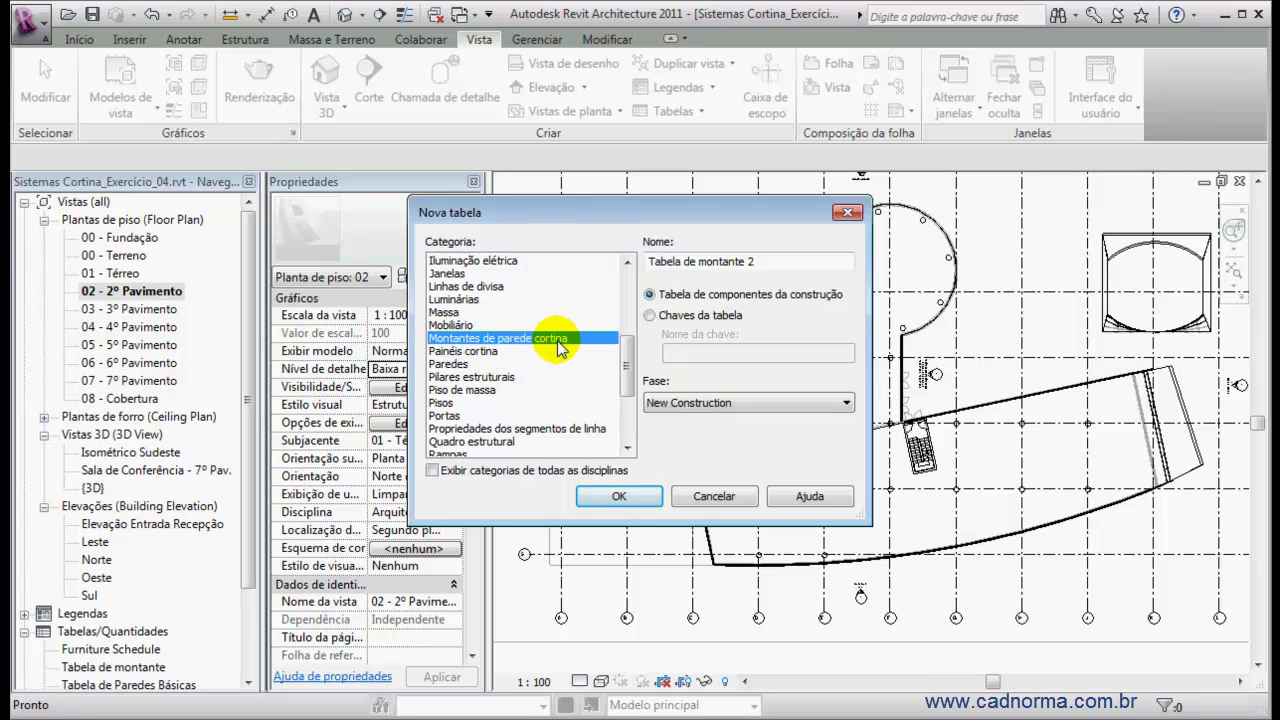
click(617, 497)
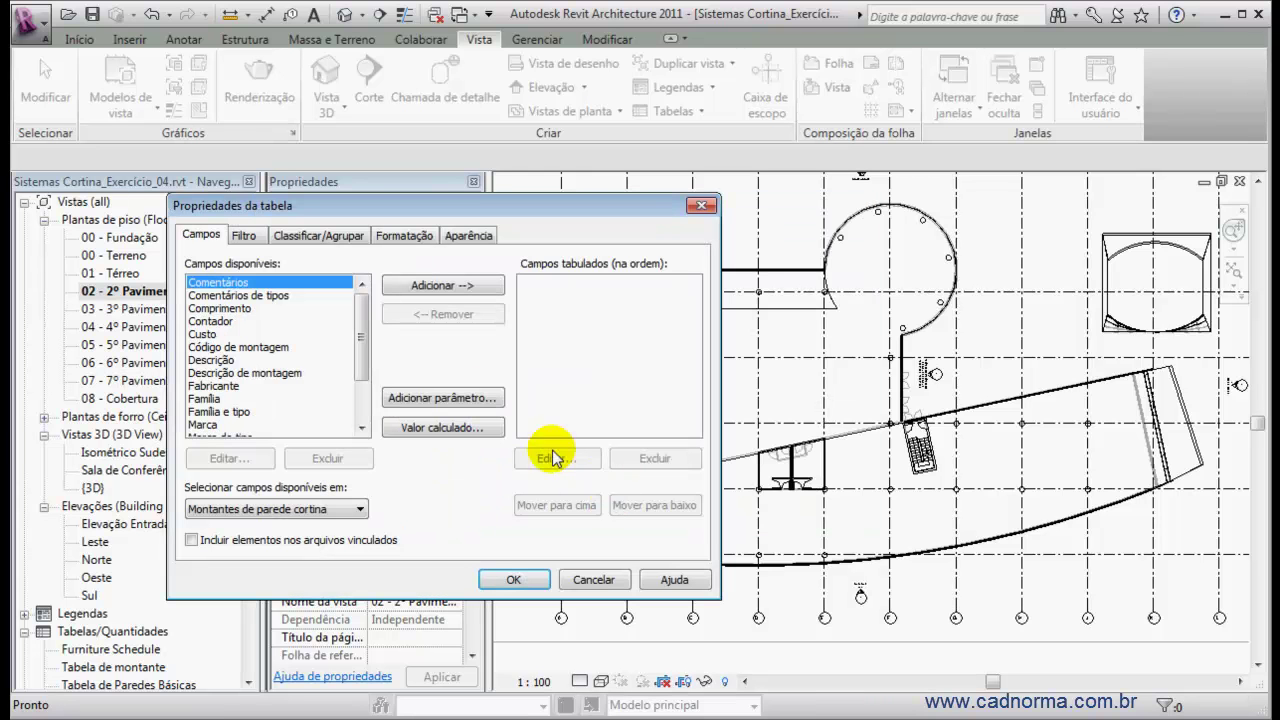
Step: Add the fields Comentários, Família e tipo and Comprimento, in that order, to the new mullion schedule and generate it
click(432, 288)
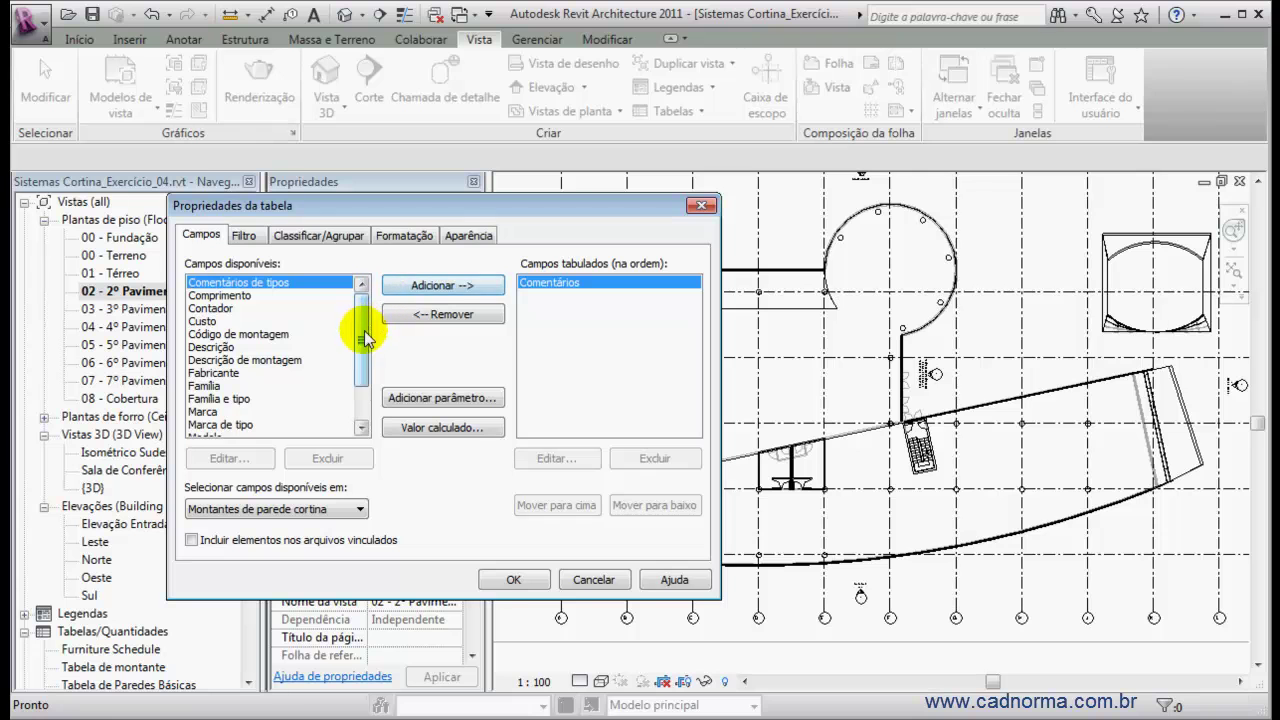
scroll(357, 337, down, 1)
click(300, 360)
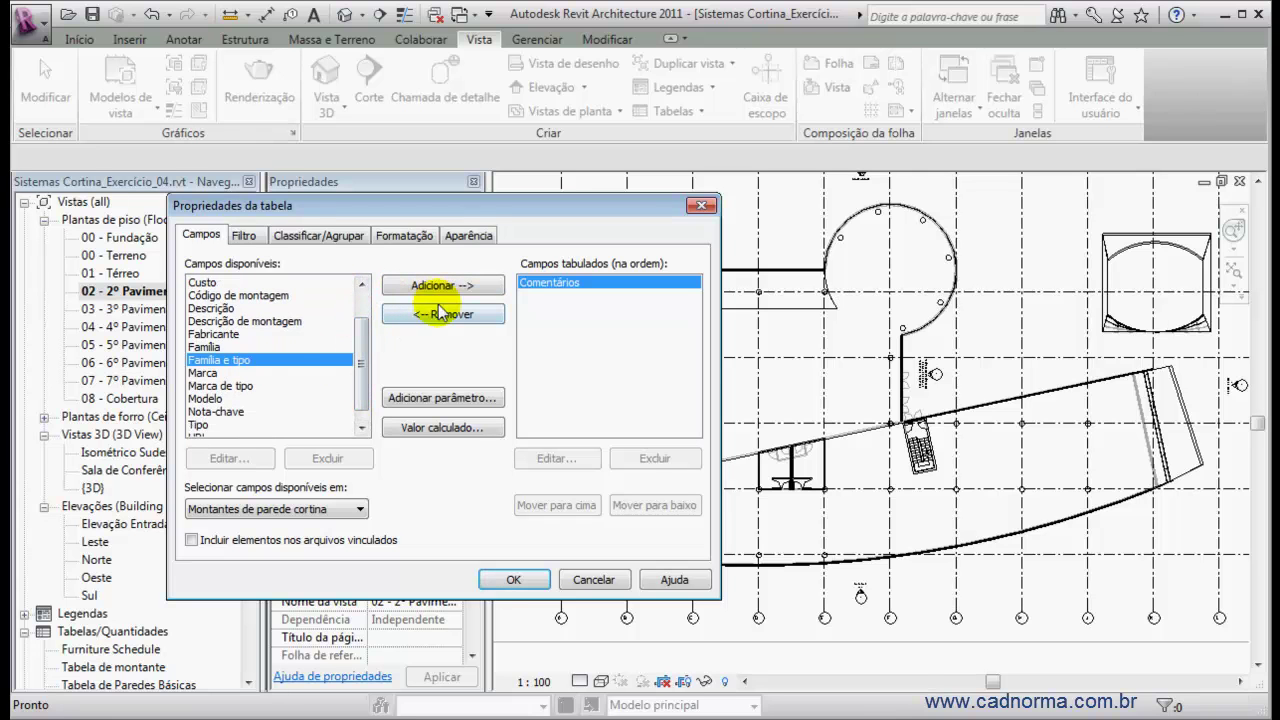
click(215, 347)
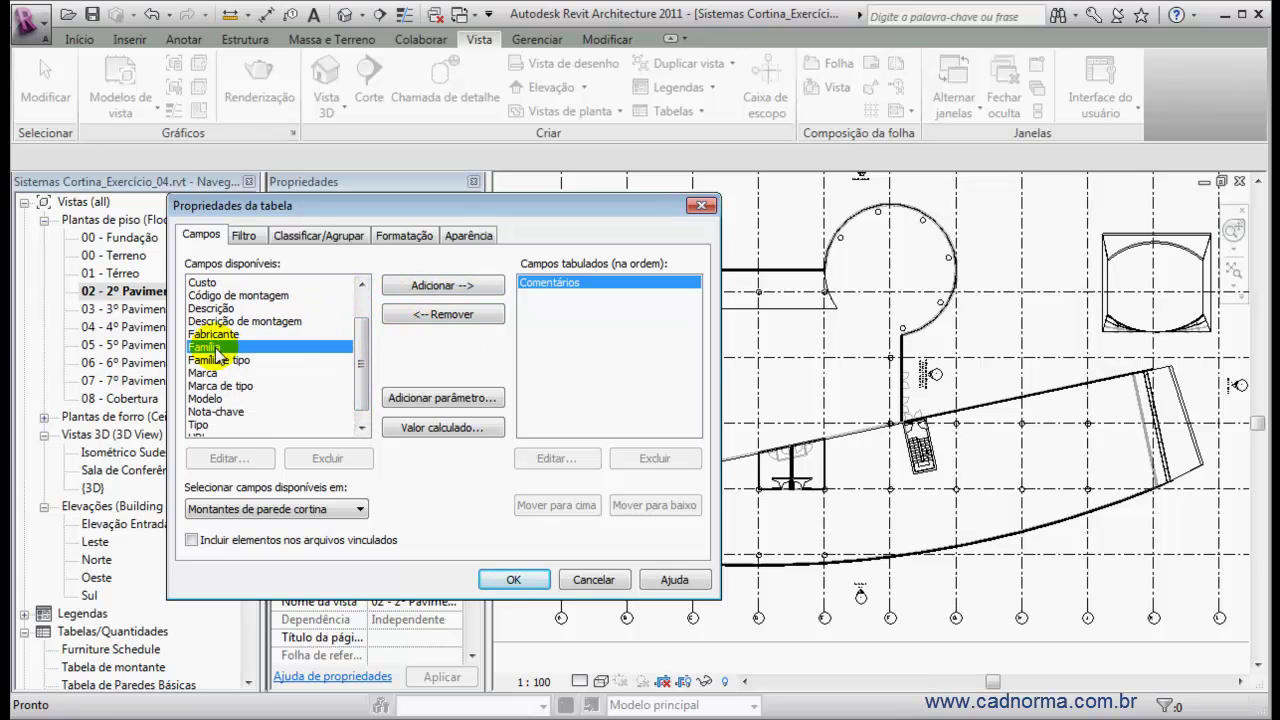
click(215, 424)
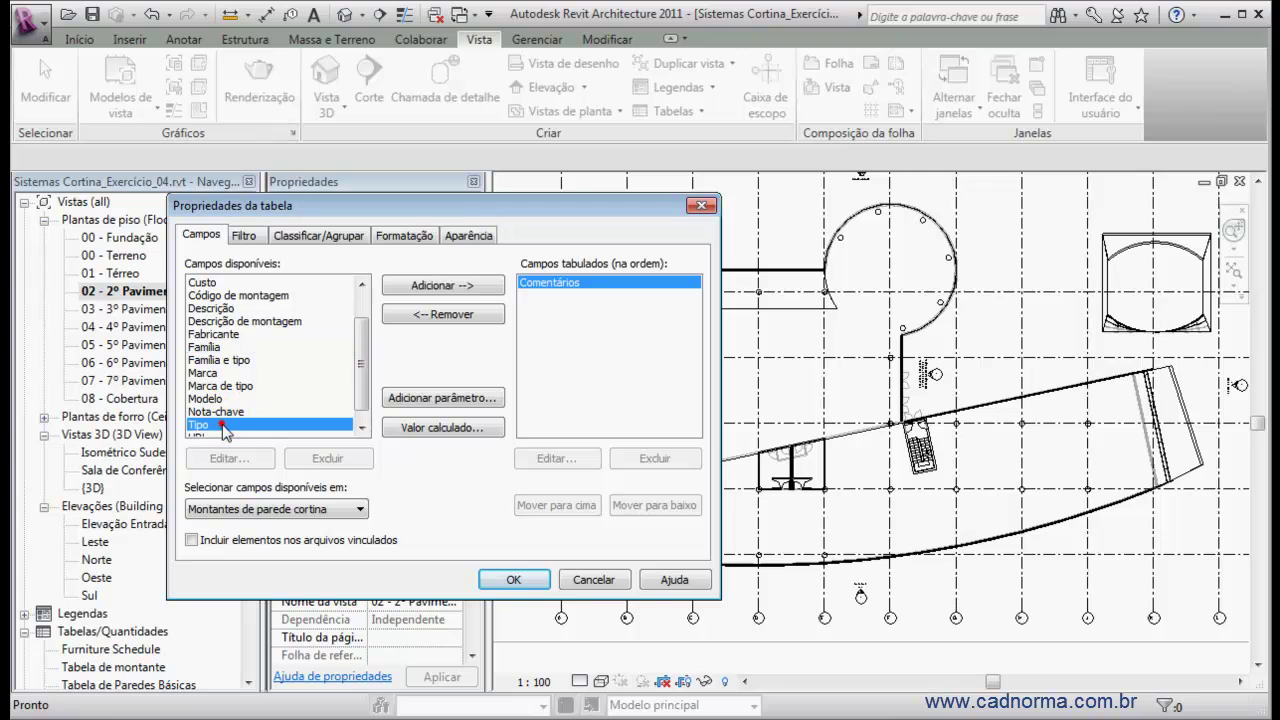
click(236, 361)
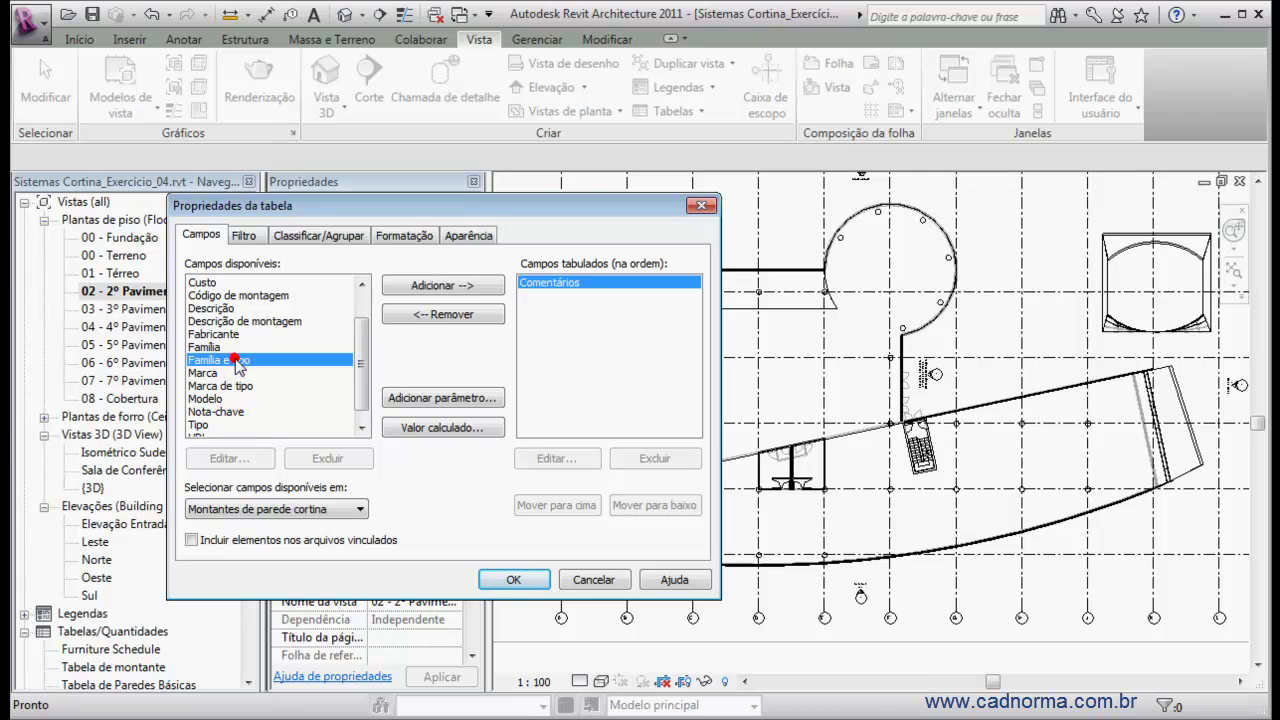
click(444, 286)
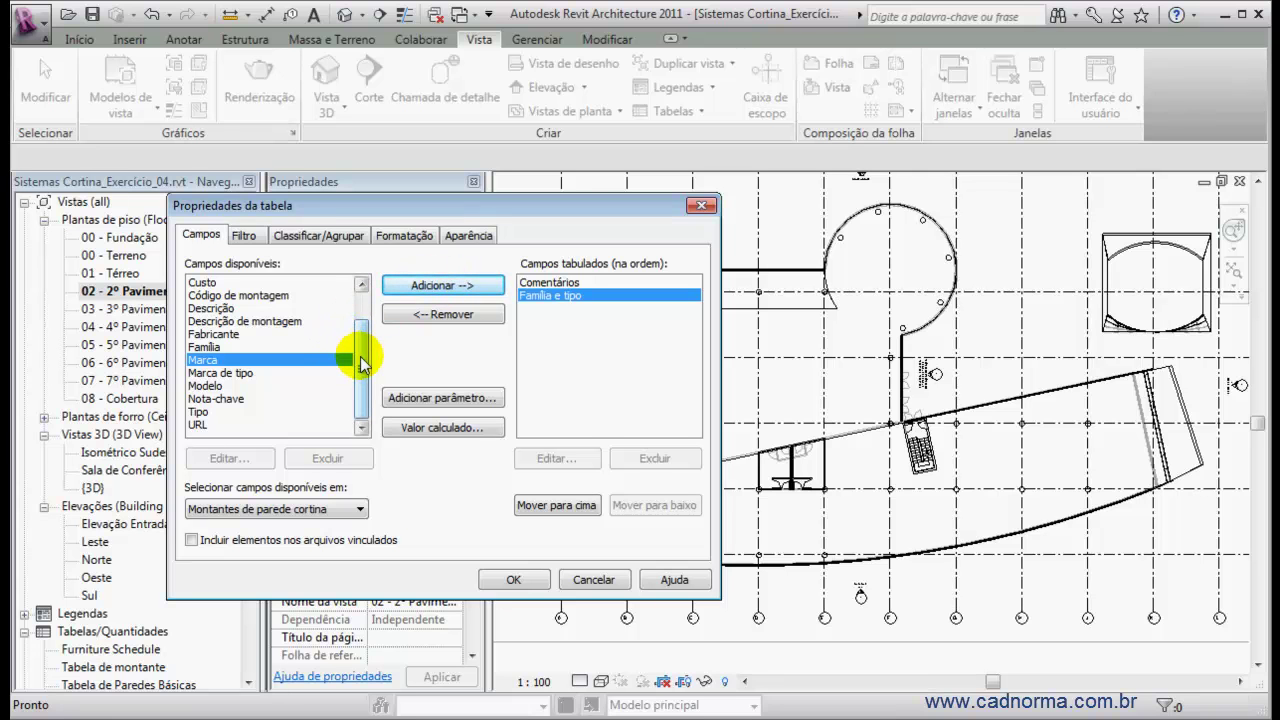
drag(360, 358, 294, 323)
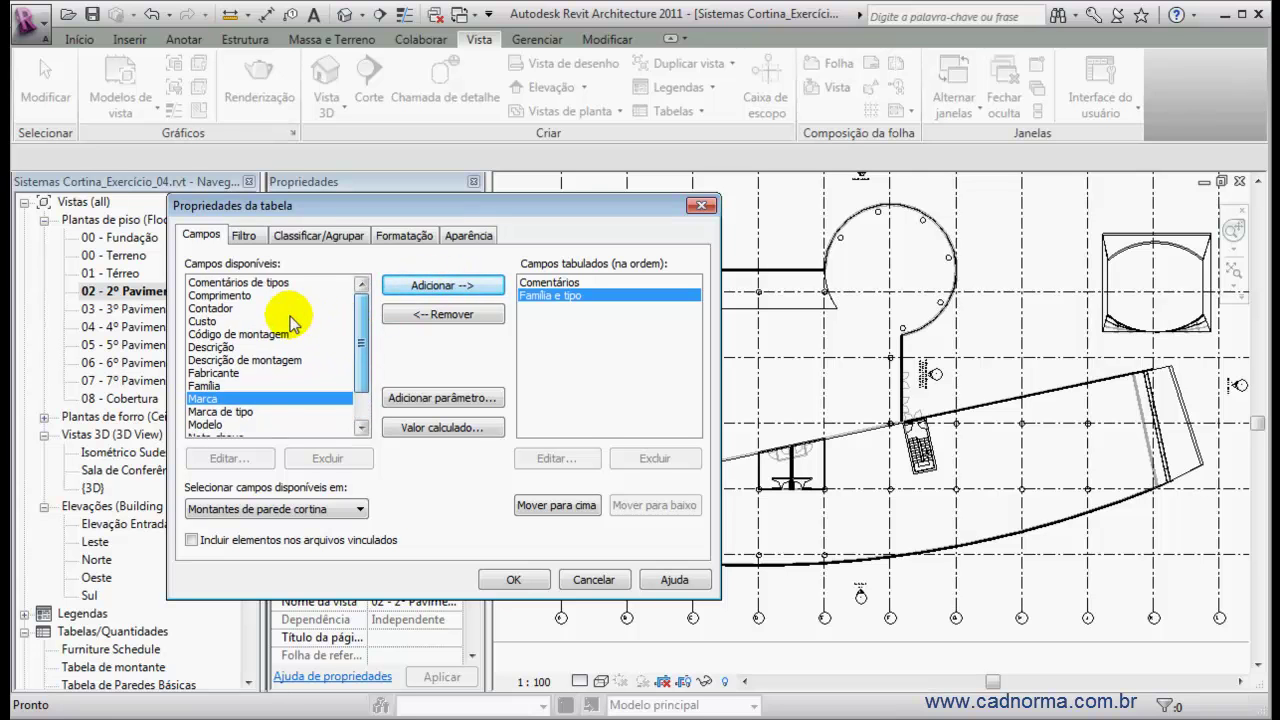
click(228, 296)
click(432, 285)
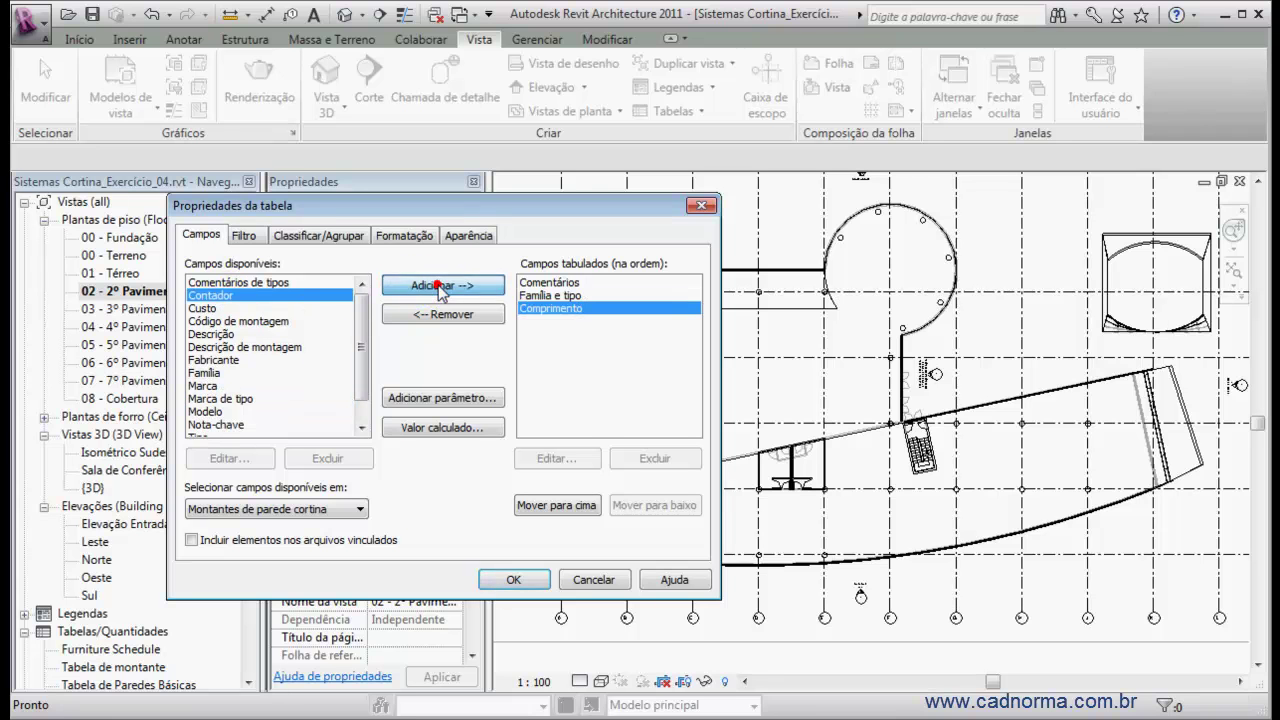
click(515, 580)
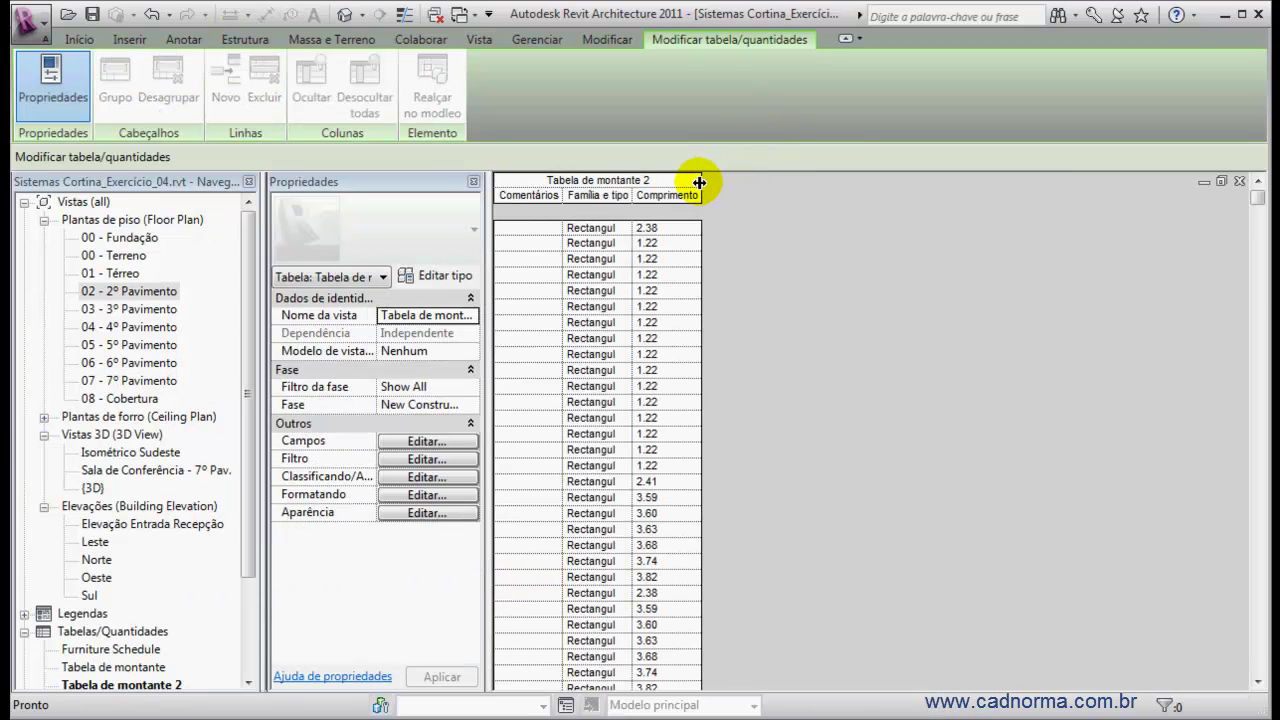
Step: Widen the Família e tipo column to fit the full mullion type names, narrow Comprimento, and look through the schedule rows
drag(699, 182, 836, 182)
drag(630, 192, 812, 190)
drag(1015, 186, 870, 188)
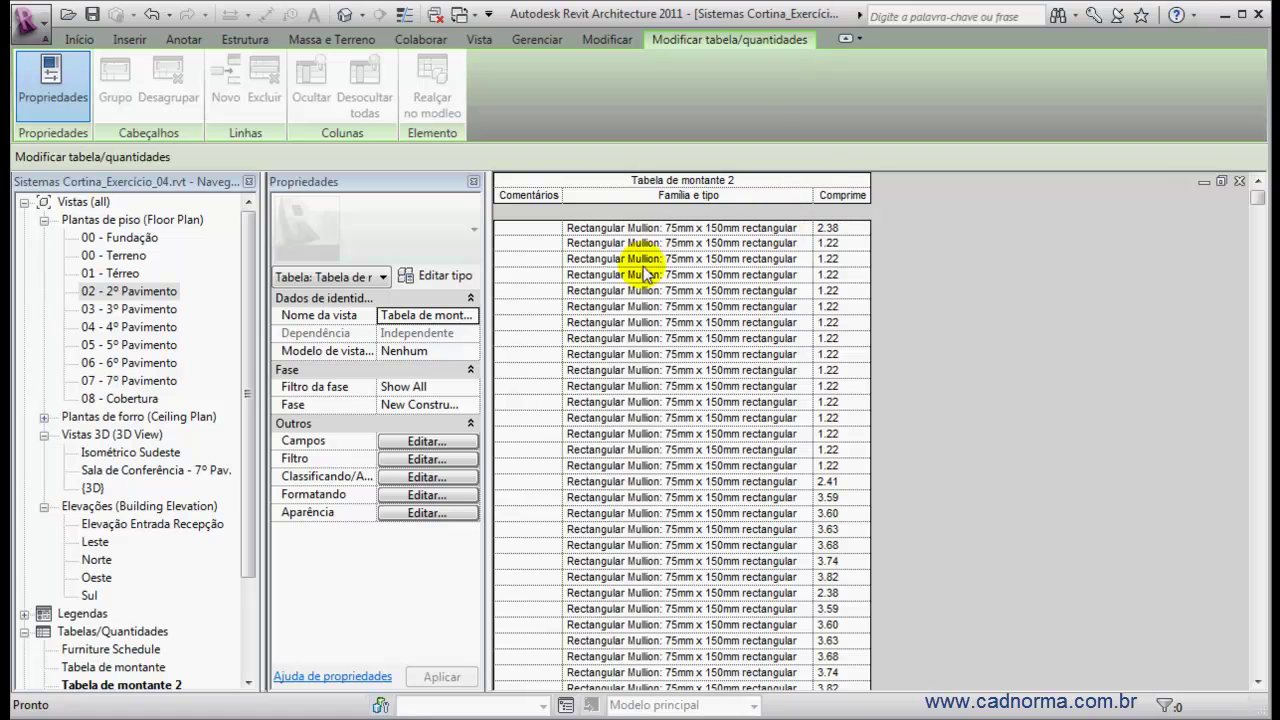
drag(1257, 203, 1262, 675)
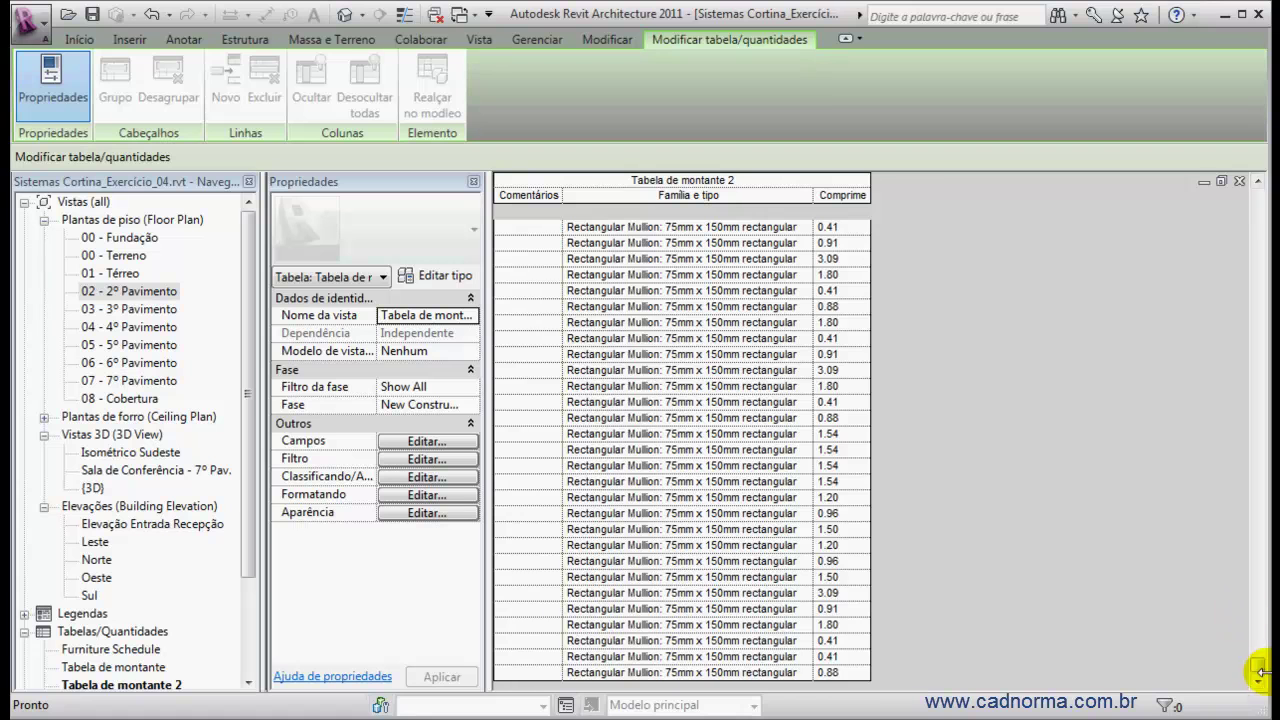
drag(1259, 670, 1256, 233)
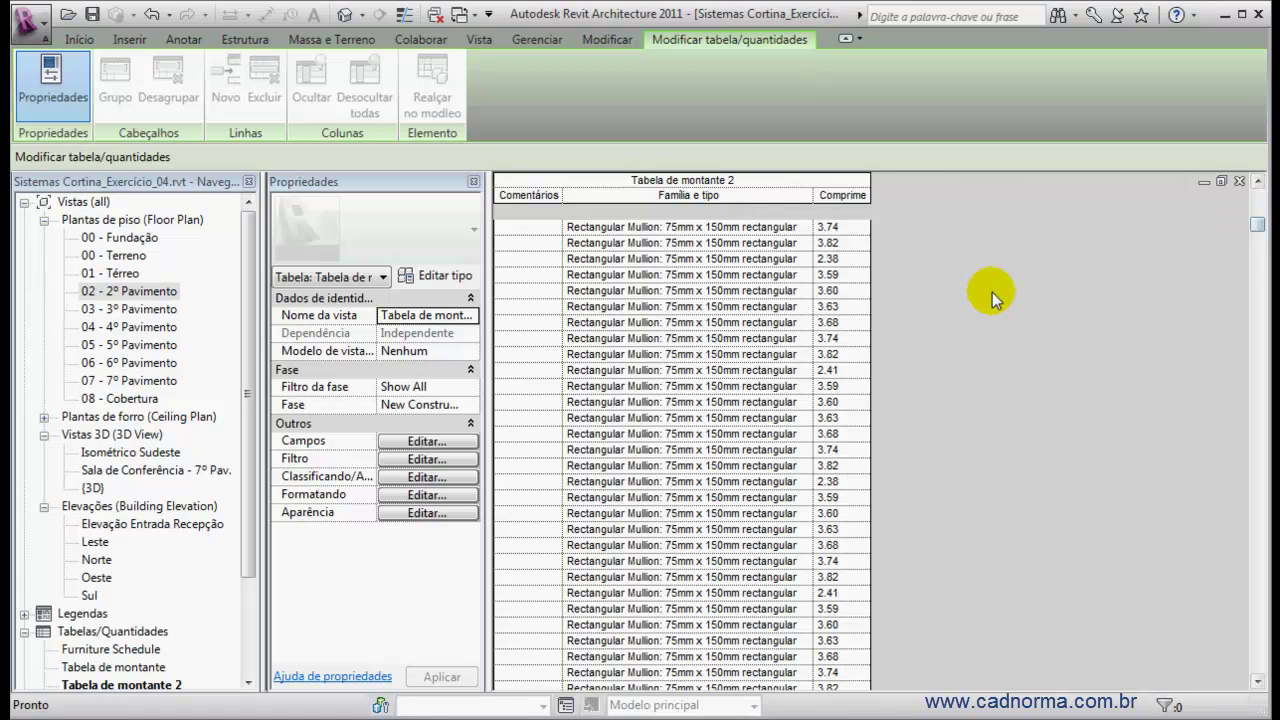
Step: On the 02 - 2º Pavimento plan, select the straight north curtain wall and filter the selection to Montantes de parede cortina only
double_click(133, 296)
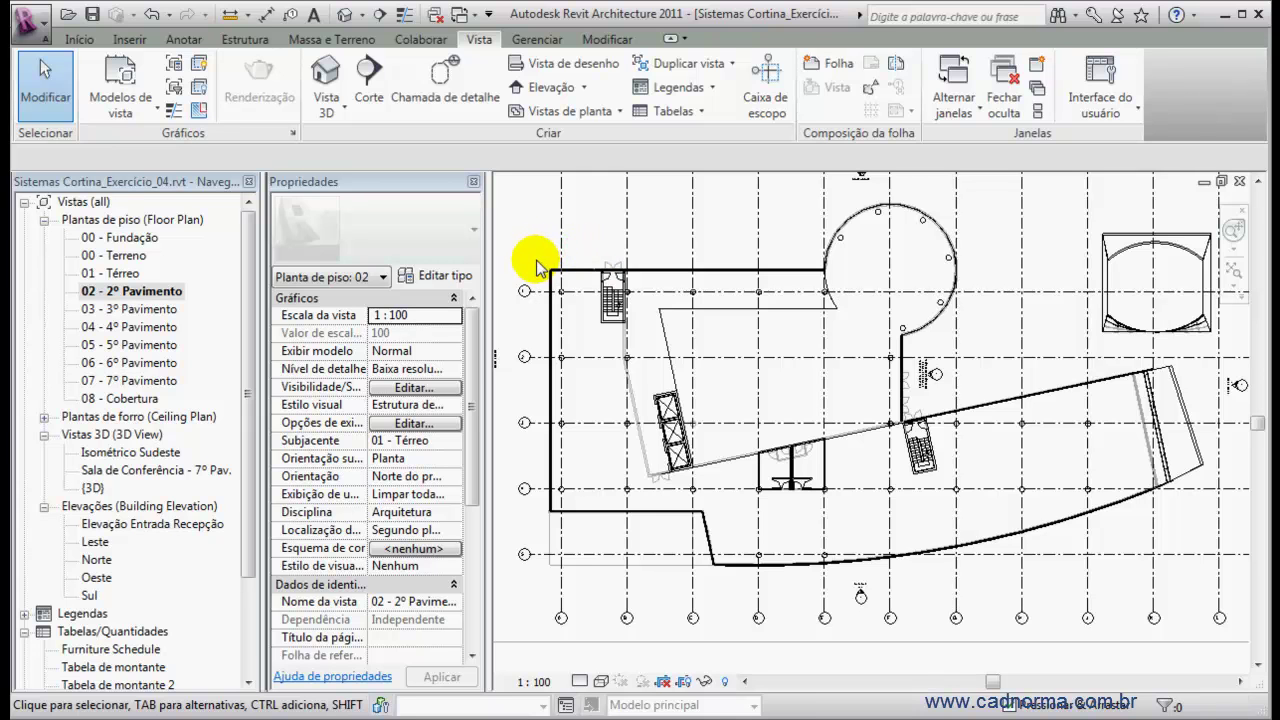
drag(533, 258, 840, 287)
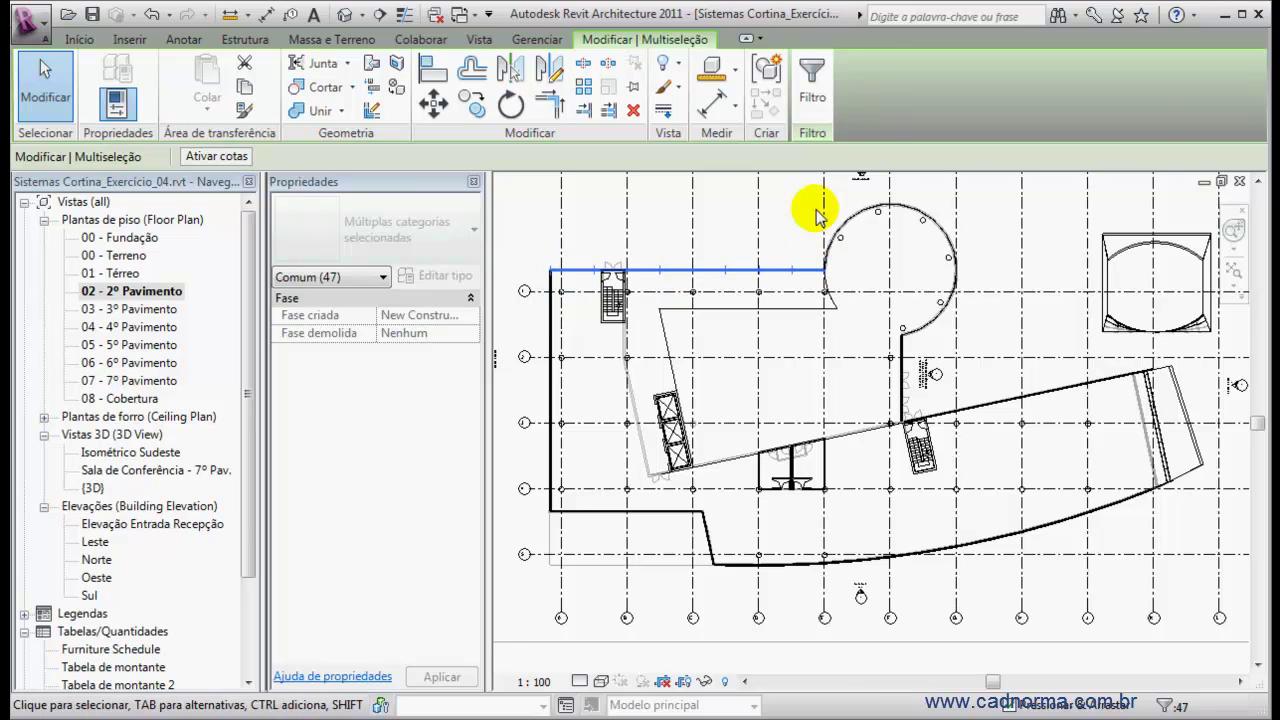
click(813, 92)
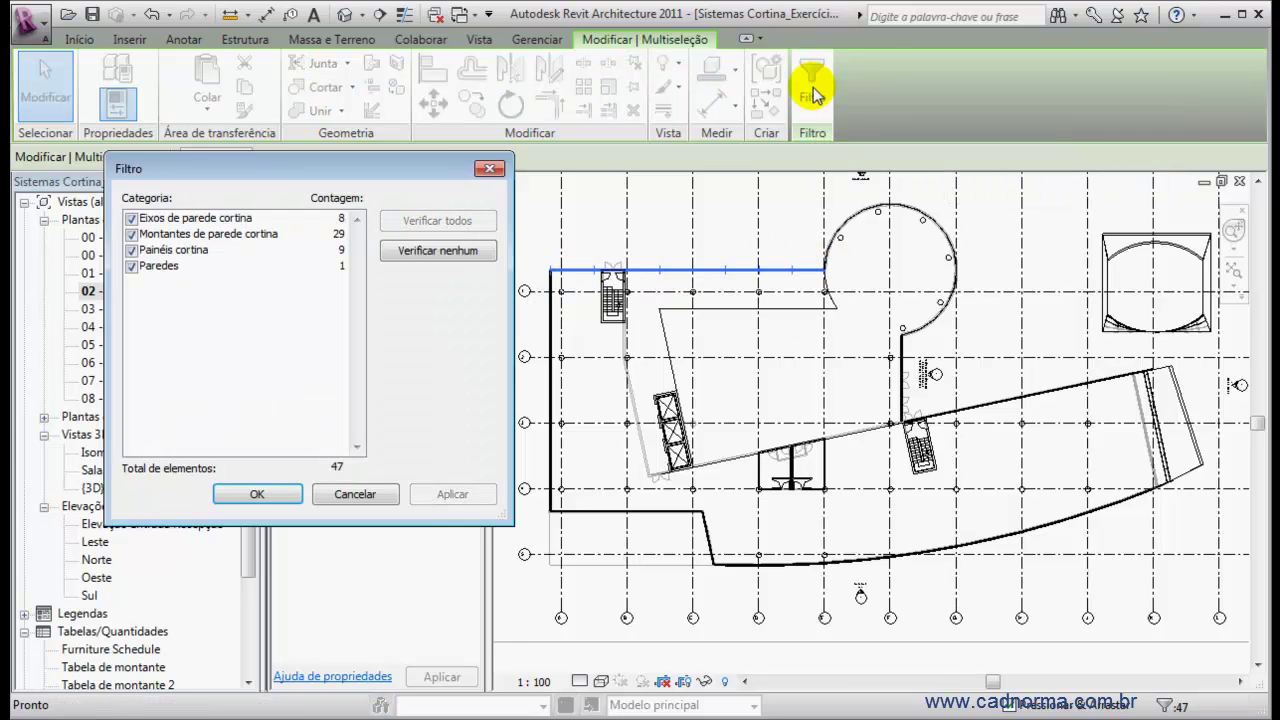
click(430, 253)
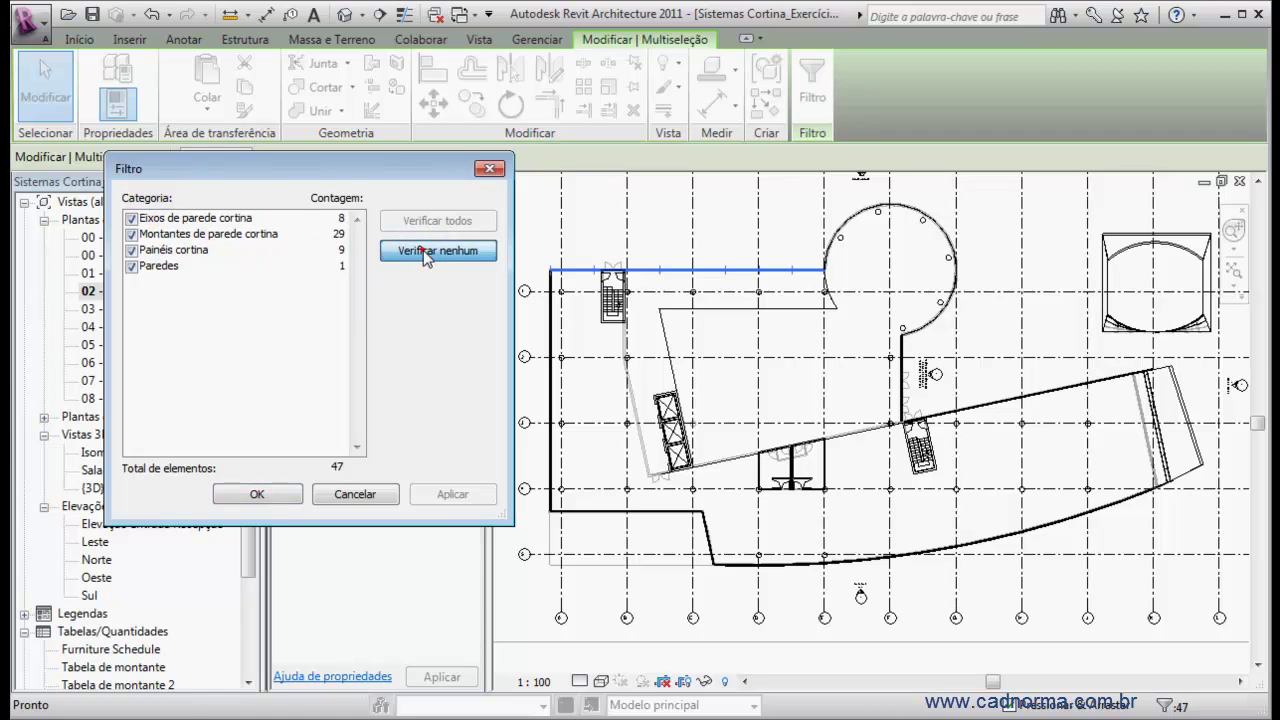
click(131, 235)
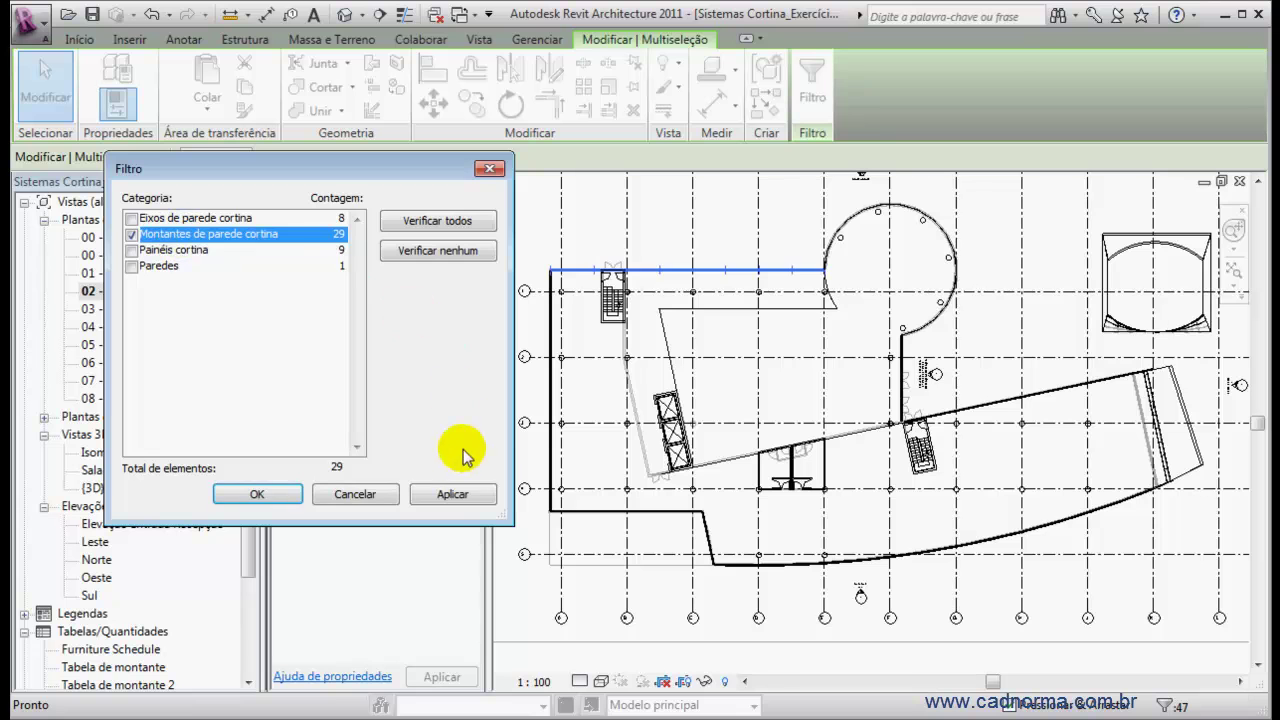
click(452, 495)
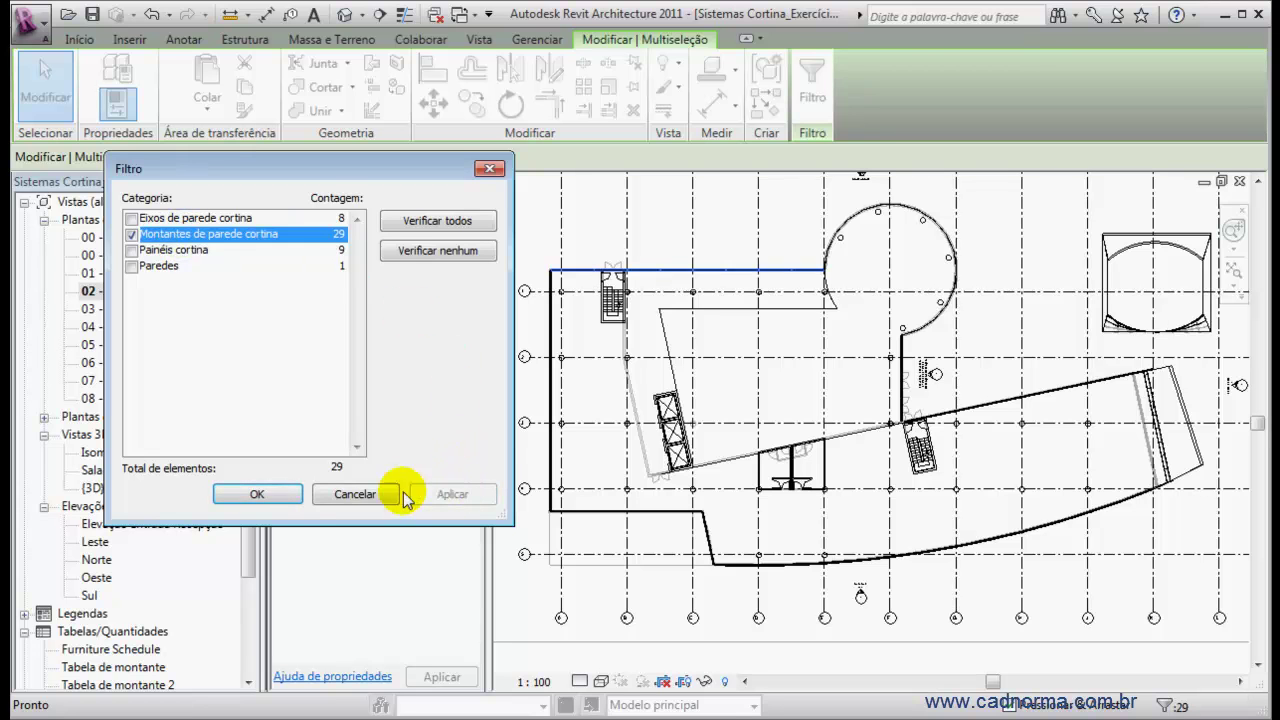
click(256, 495)
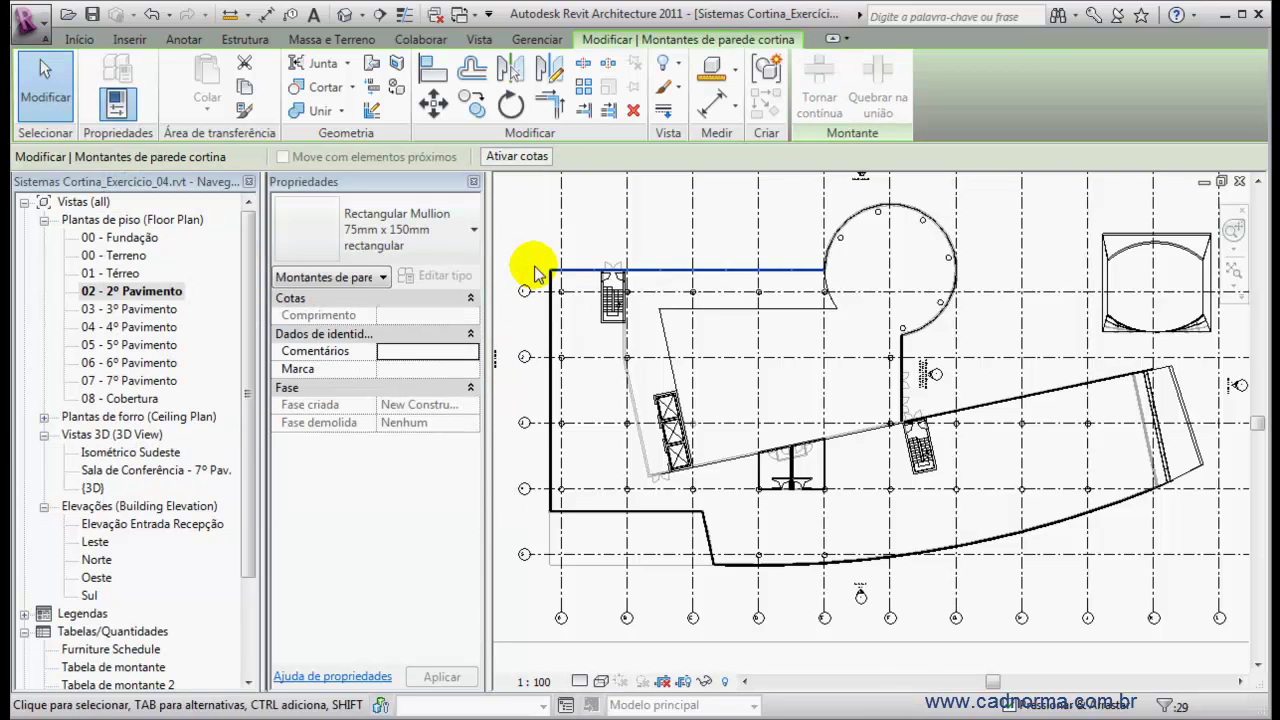
Step: Check the selected mullions at the wall's northwest corner, set their Comentários to Parede Norte, and clear the selection
scroll(549, 274, up, 5)
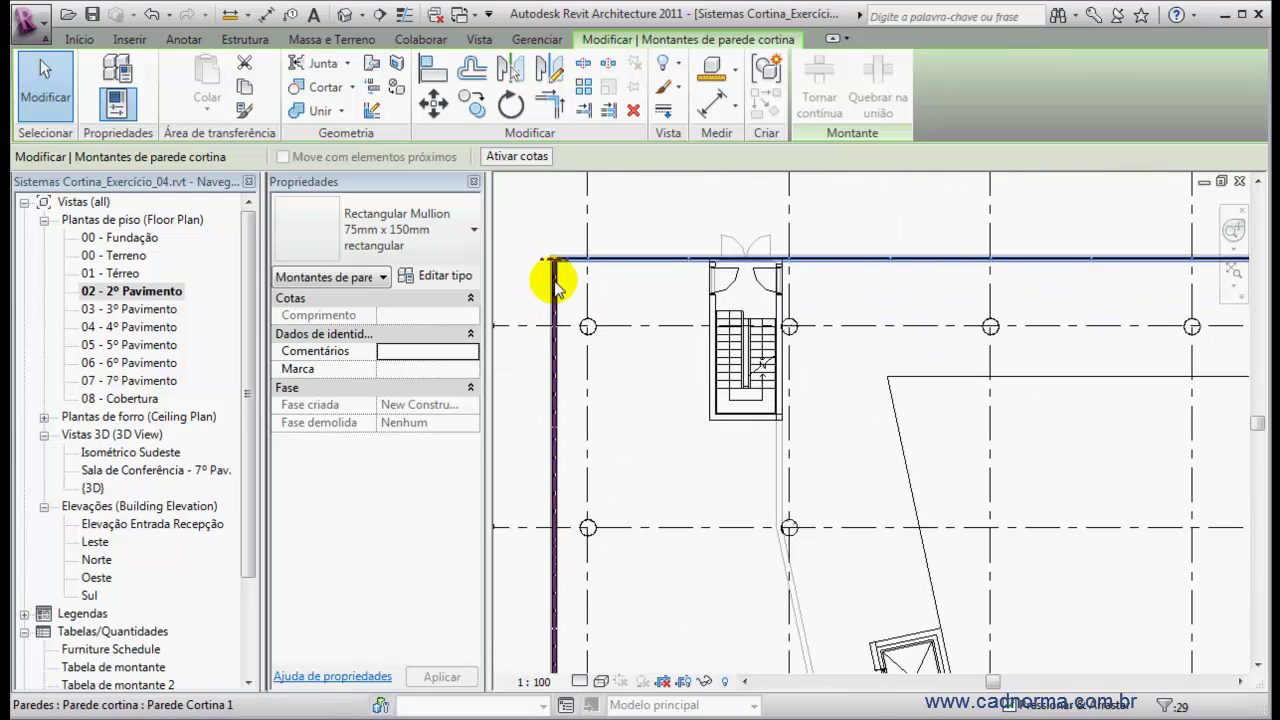
scroll(569, 288, up, 1)
scroll(574, 280, up, 1)
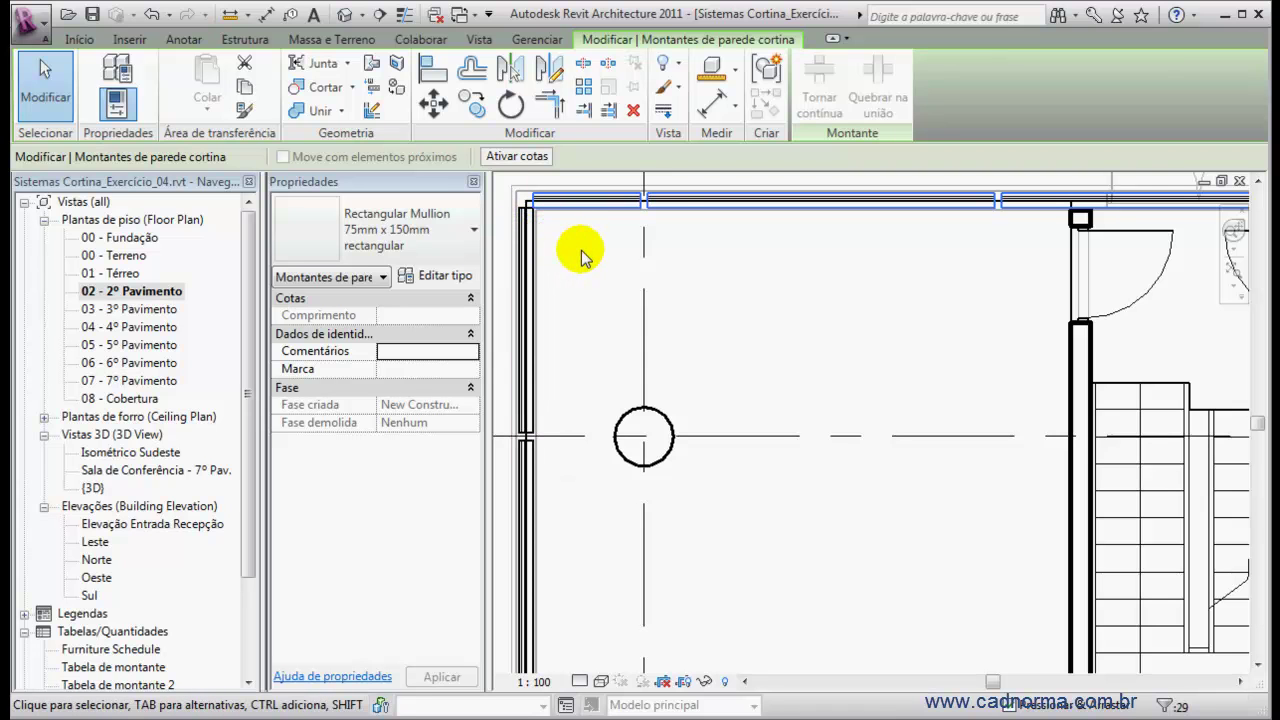
scroll(780, 273, down, 2)
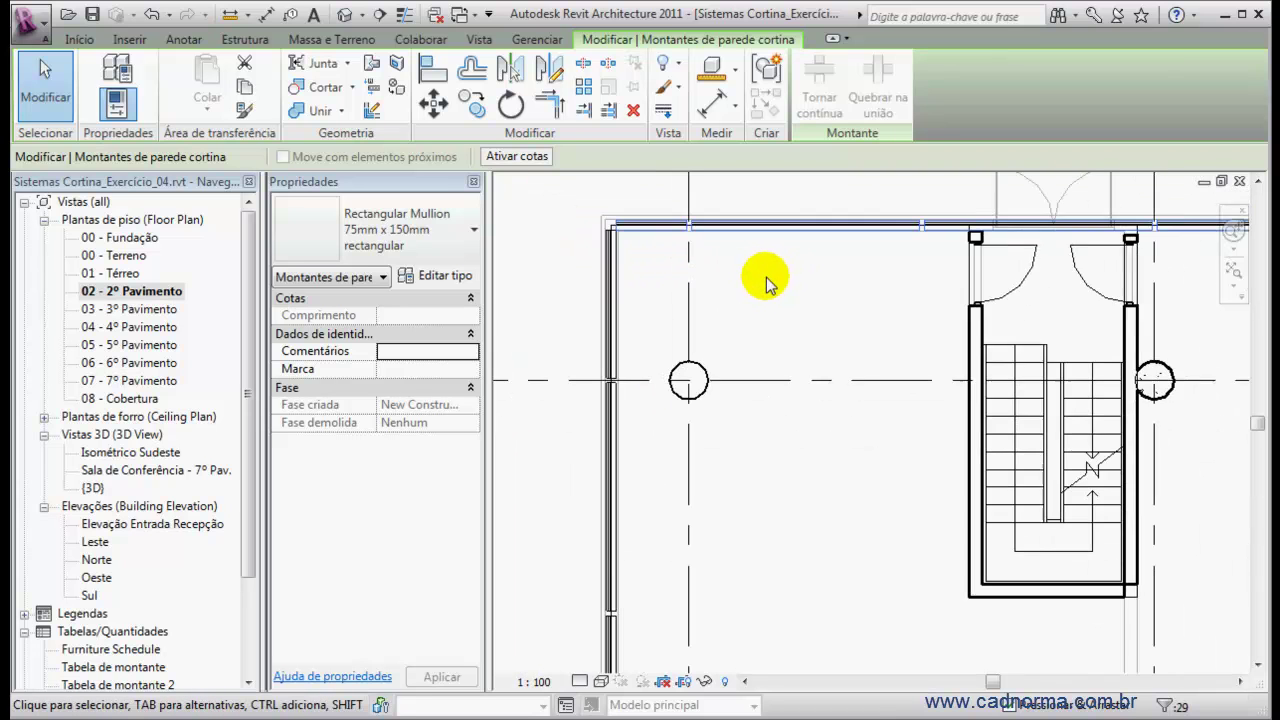
scroll(763, 284, down, 1)
click(424, 352)
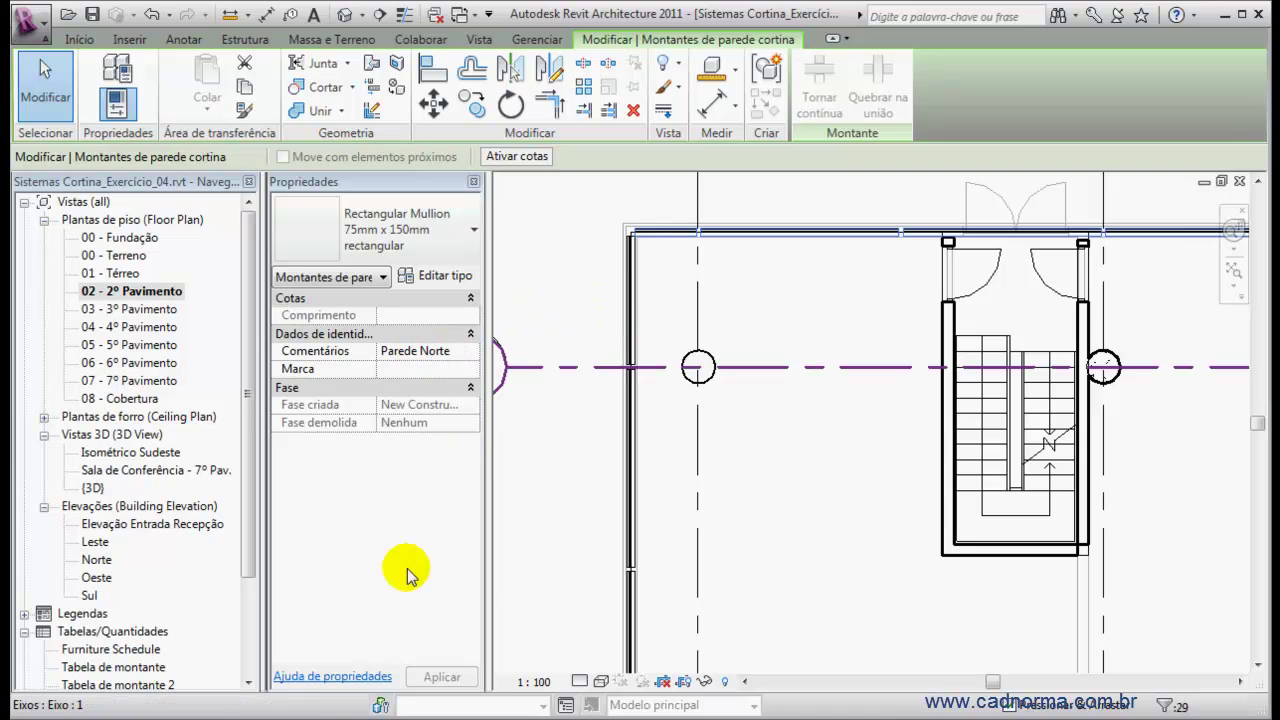
click(575, 232)
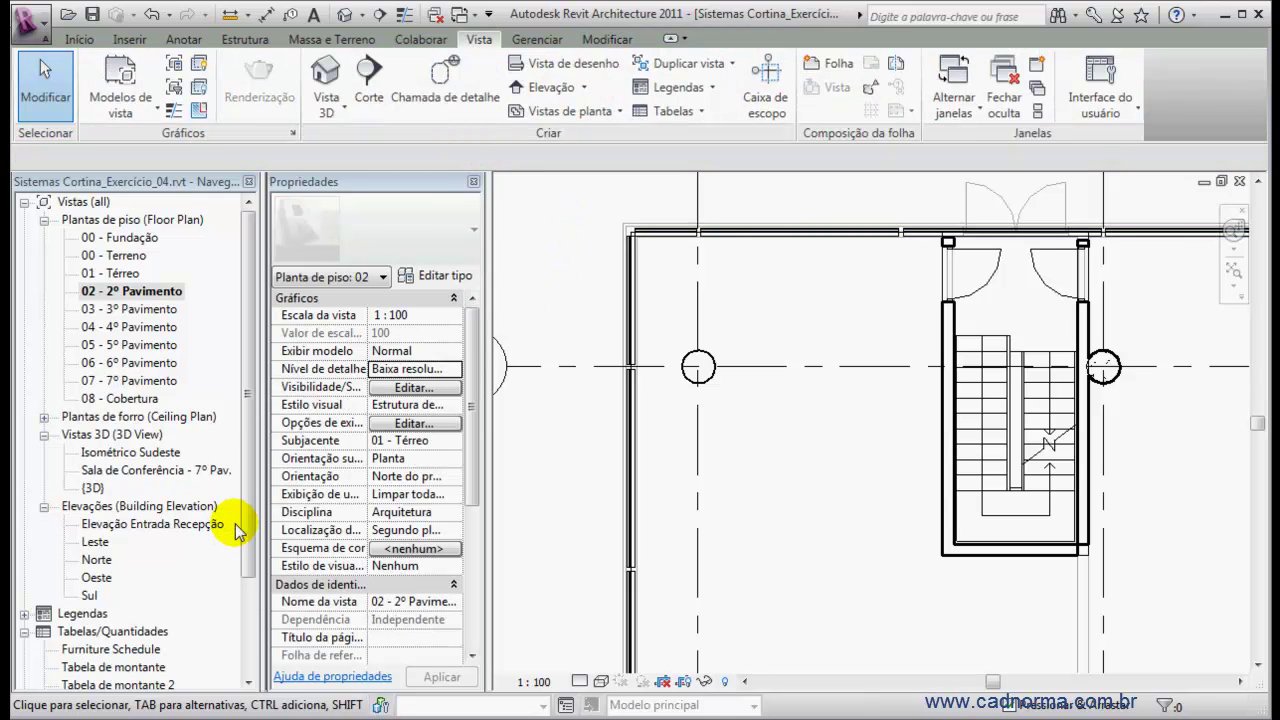
Step: Delete the old Tabela de montante schedule from Tabelas/Quantidades
scroll(122, 585, down, 3)
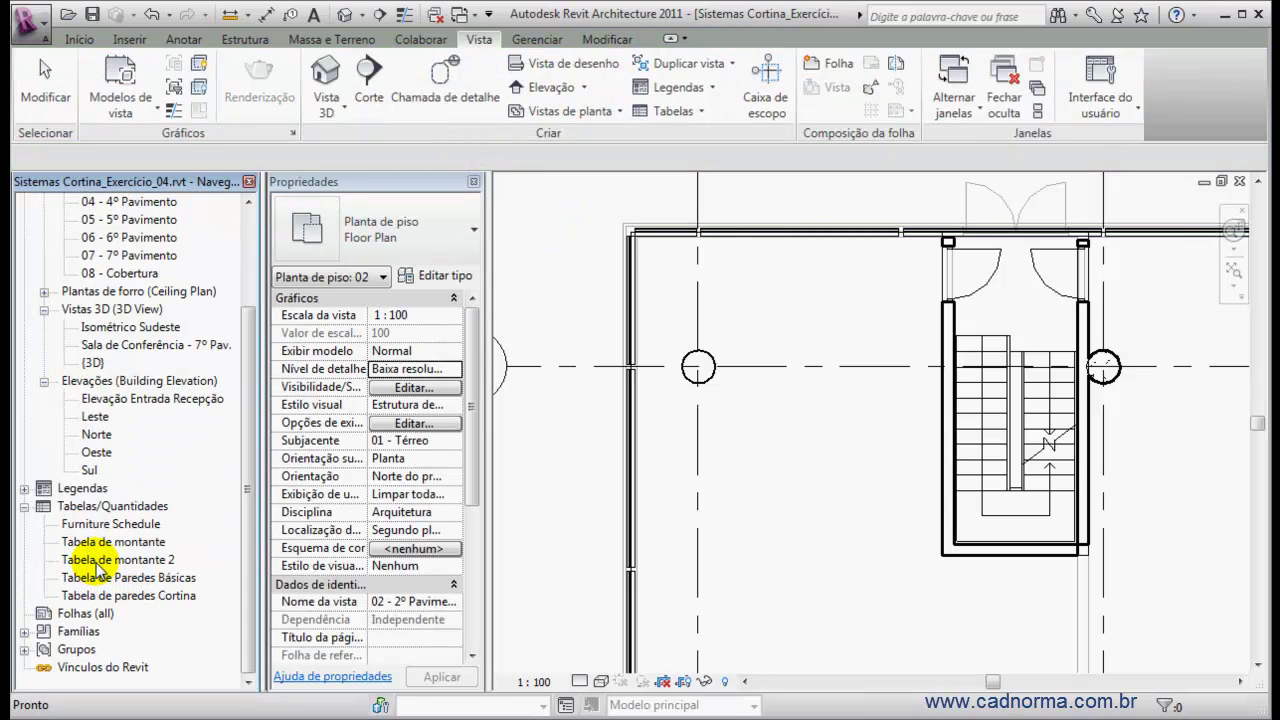
click(101, 566)
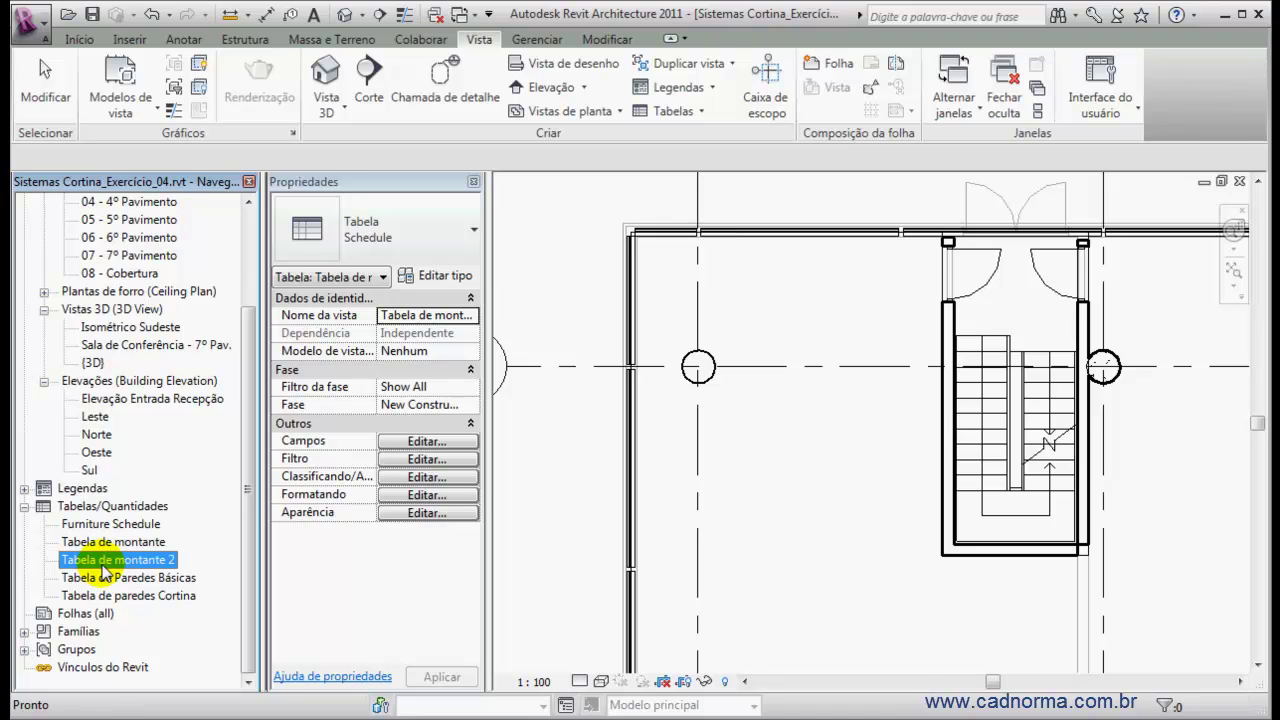
click(91, 542)
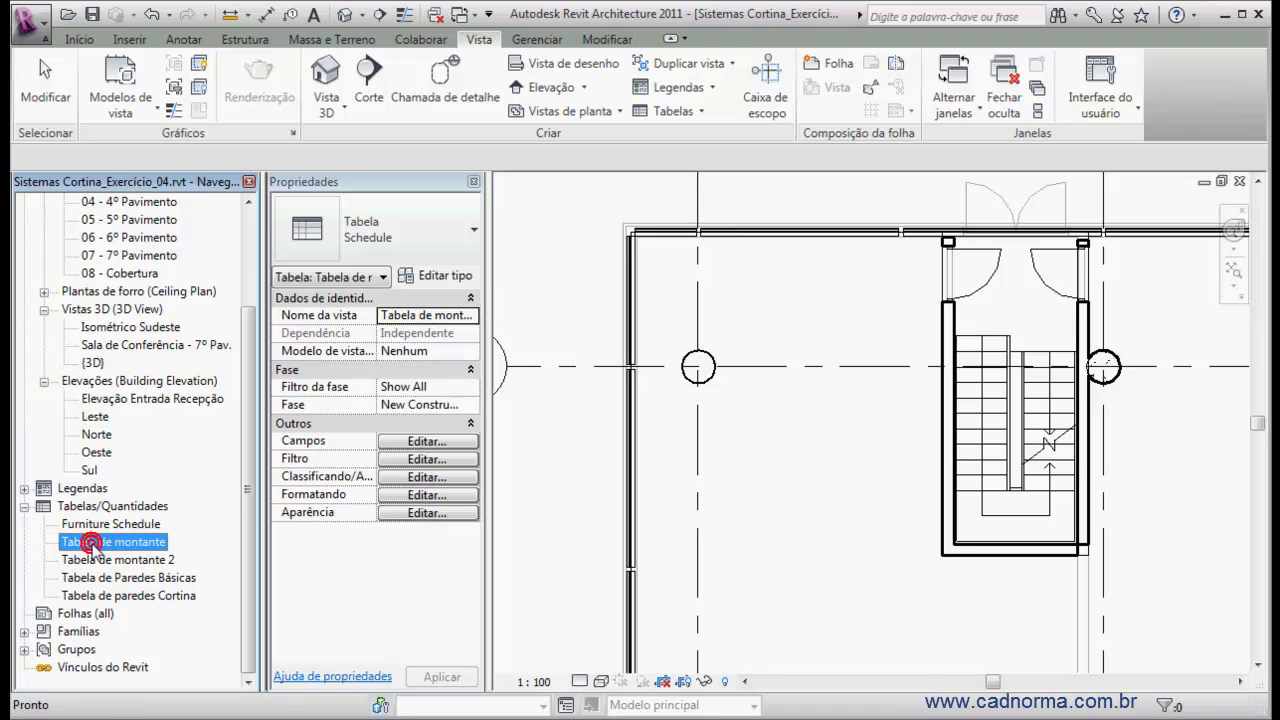
key(Delete)
Step: Open Tabela de montante 2, find the rows commented Parede Norte, and widen the Comentários column
double_click(120, 560)
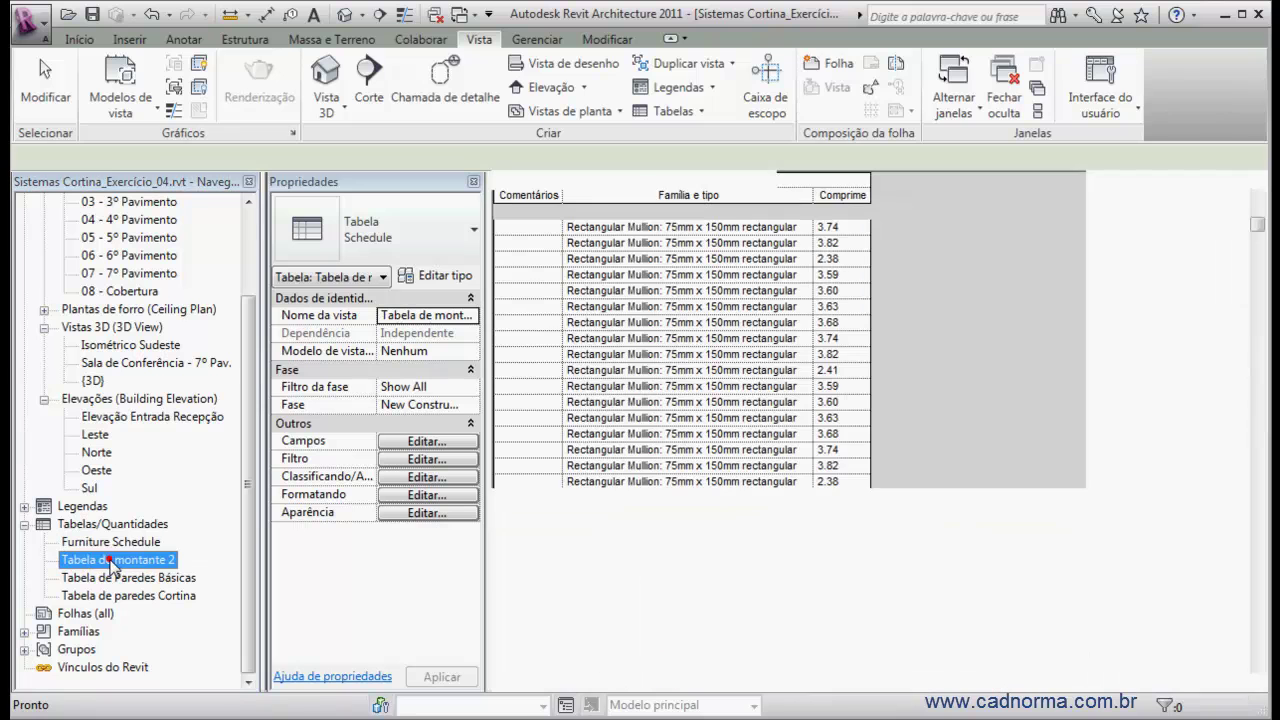
drag(1258, 225, 1247, 481)
drag(567, 193, 723, 193)
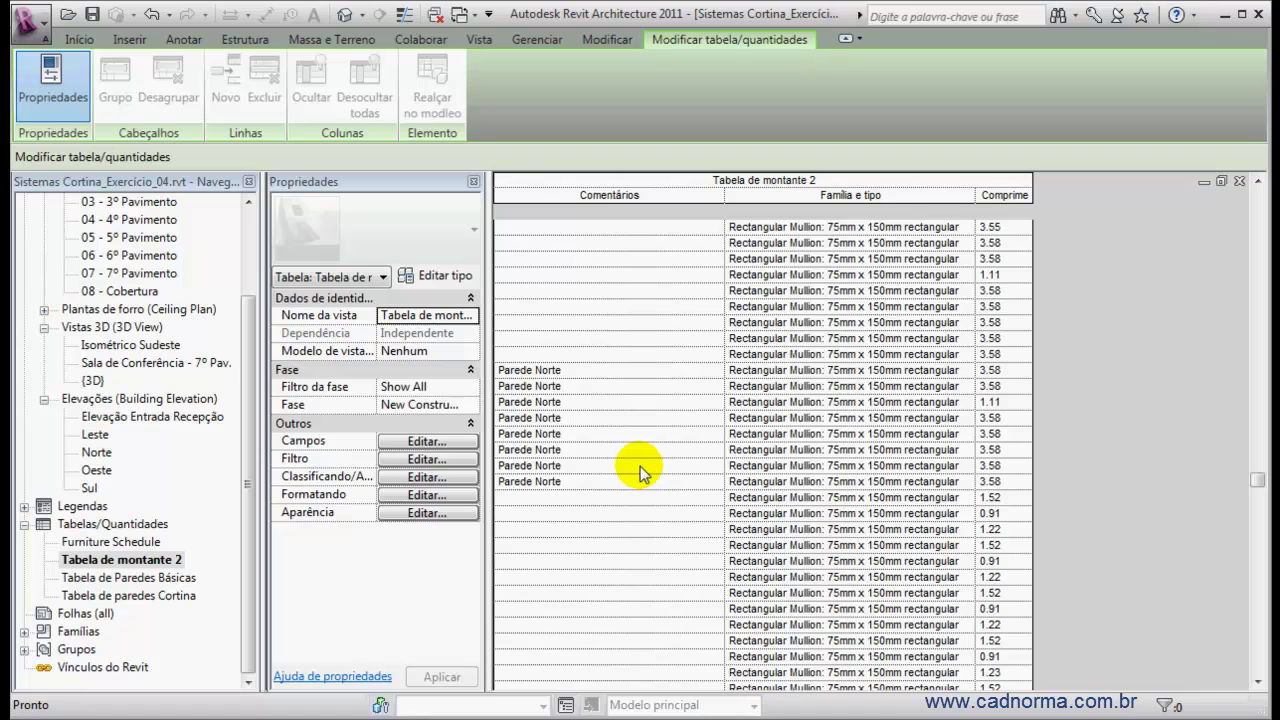
Step: Filter the mullion schedule to rows whose Comentários field is igual to Parede Norte
click(423, 460)
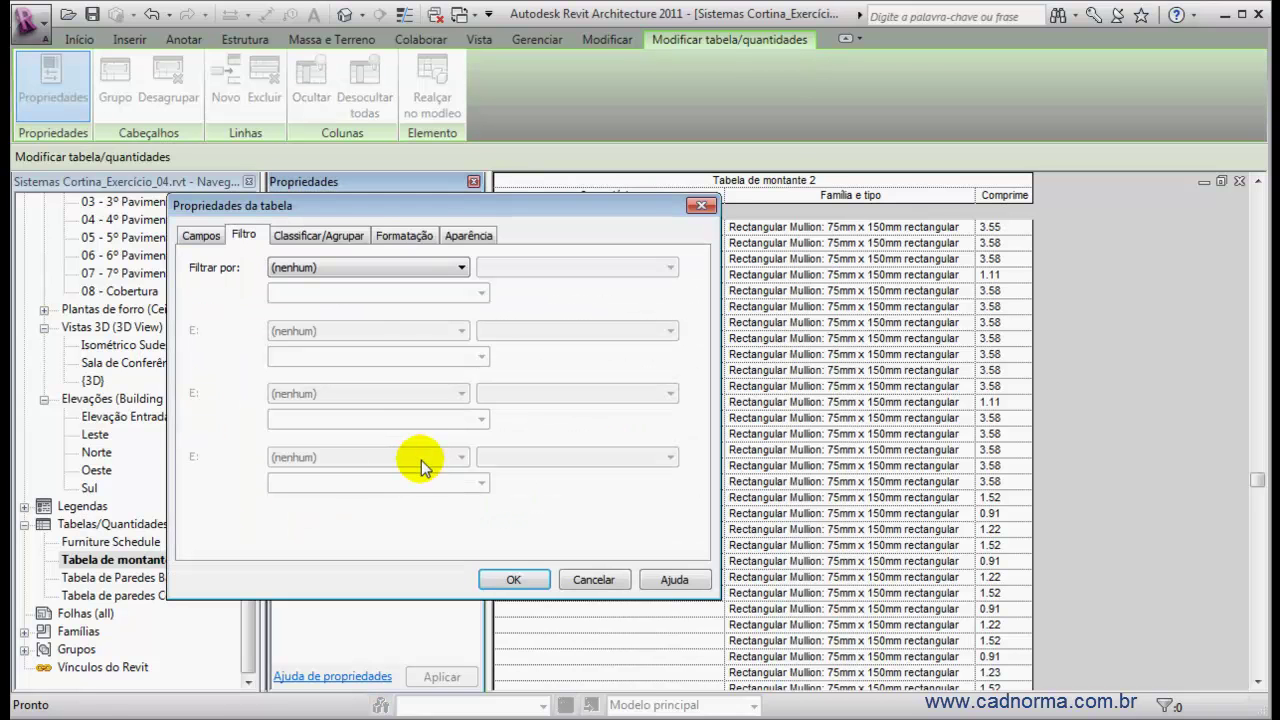
click(462, 268)
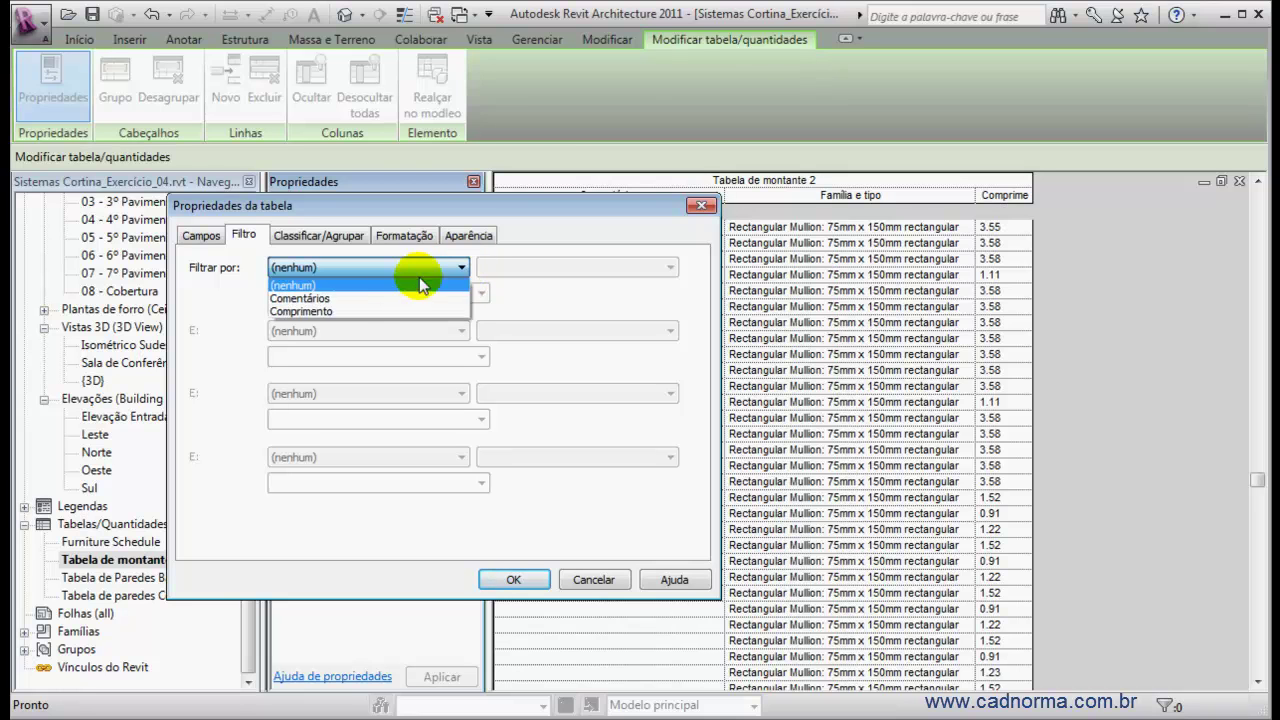
click(353, 299)
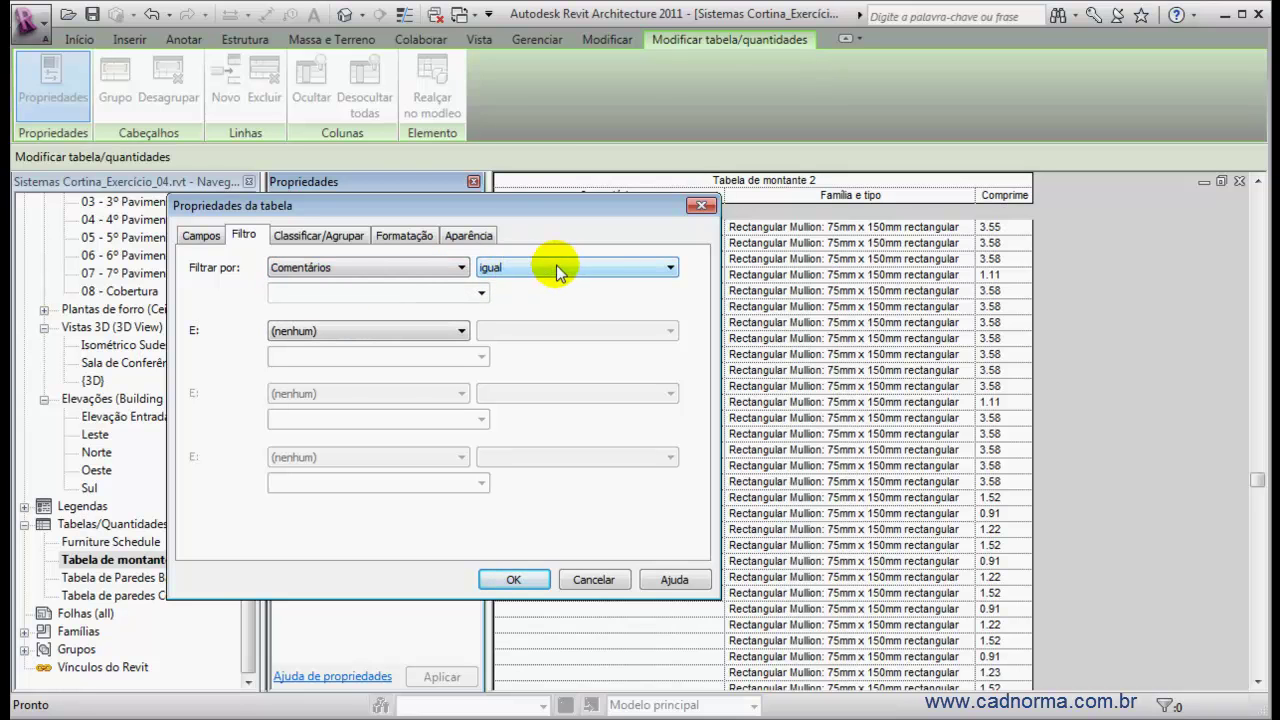
click(412, 297)
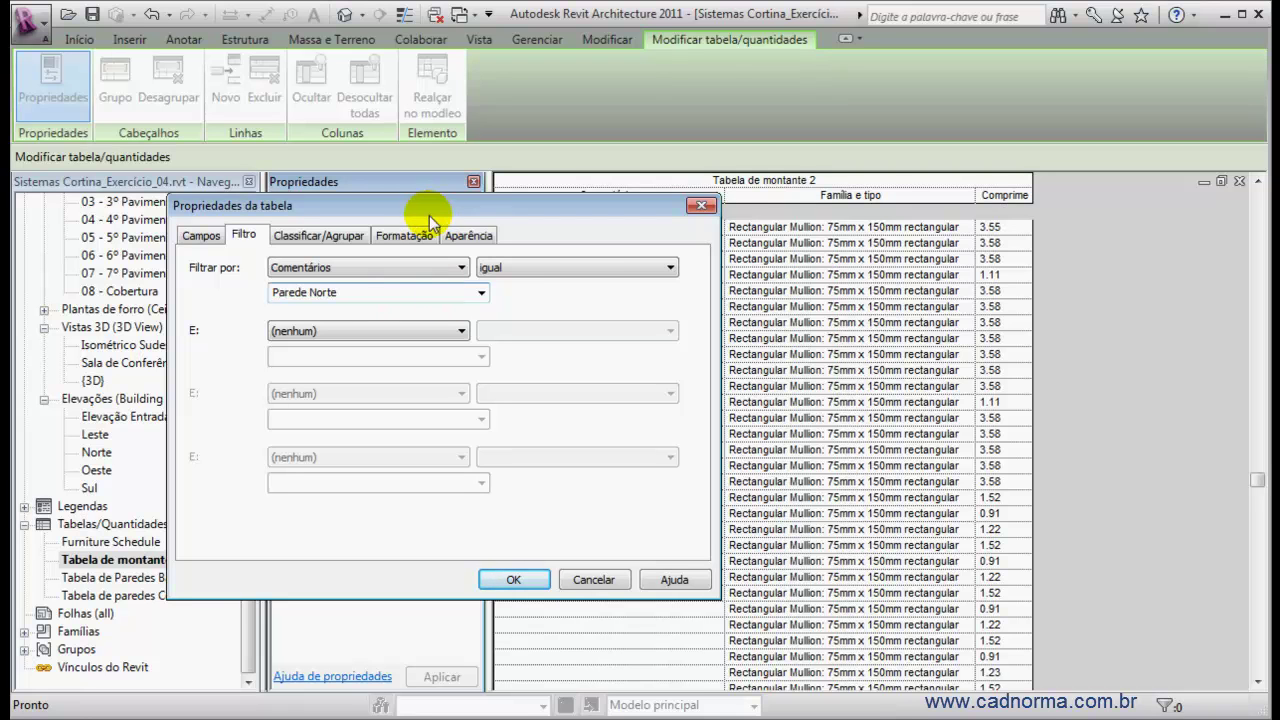
Step: Enable Calcular totais for the Comprimento field in the mullion schedule's formatting
click(337, 236)
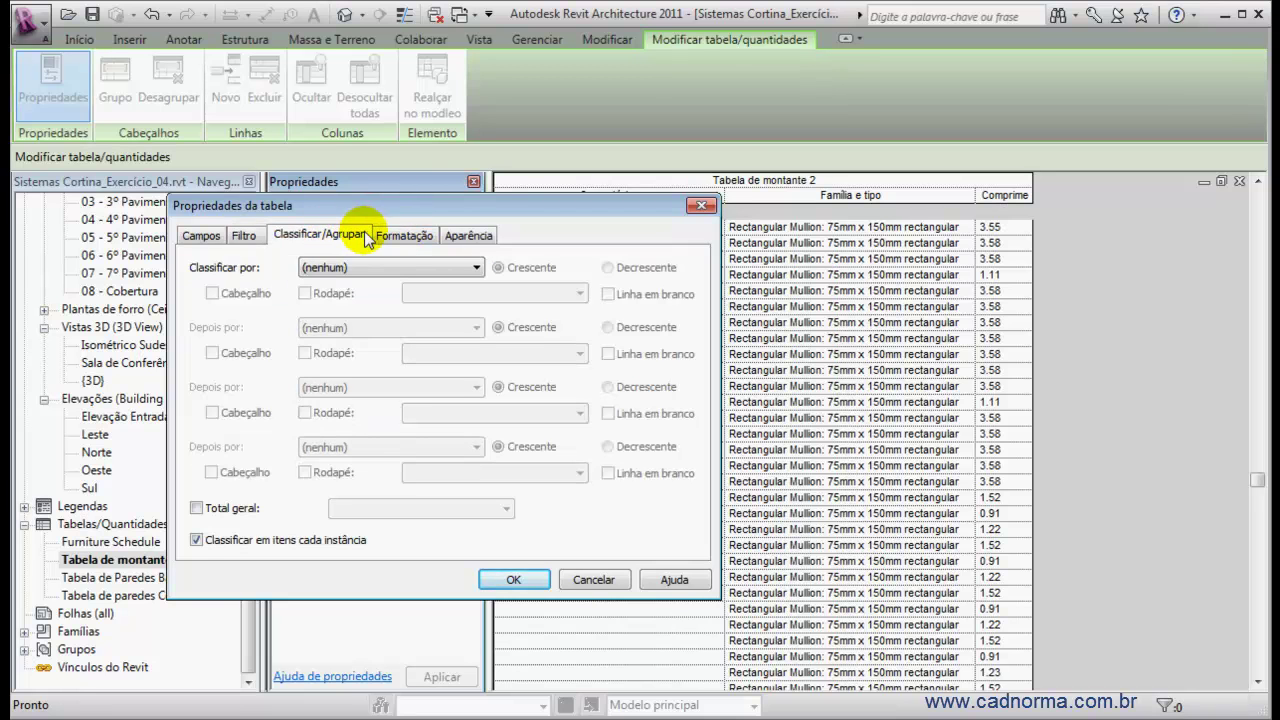
click(410, 235)
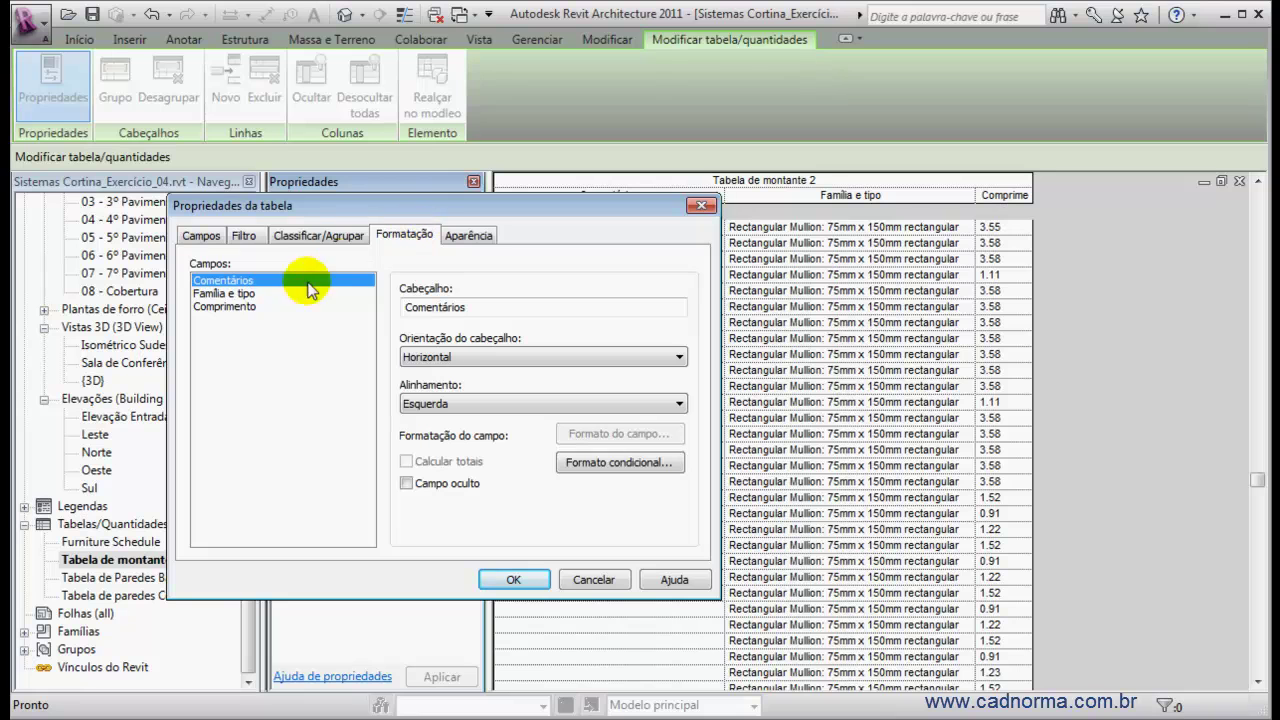
click(254, 308)
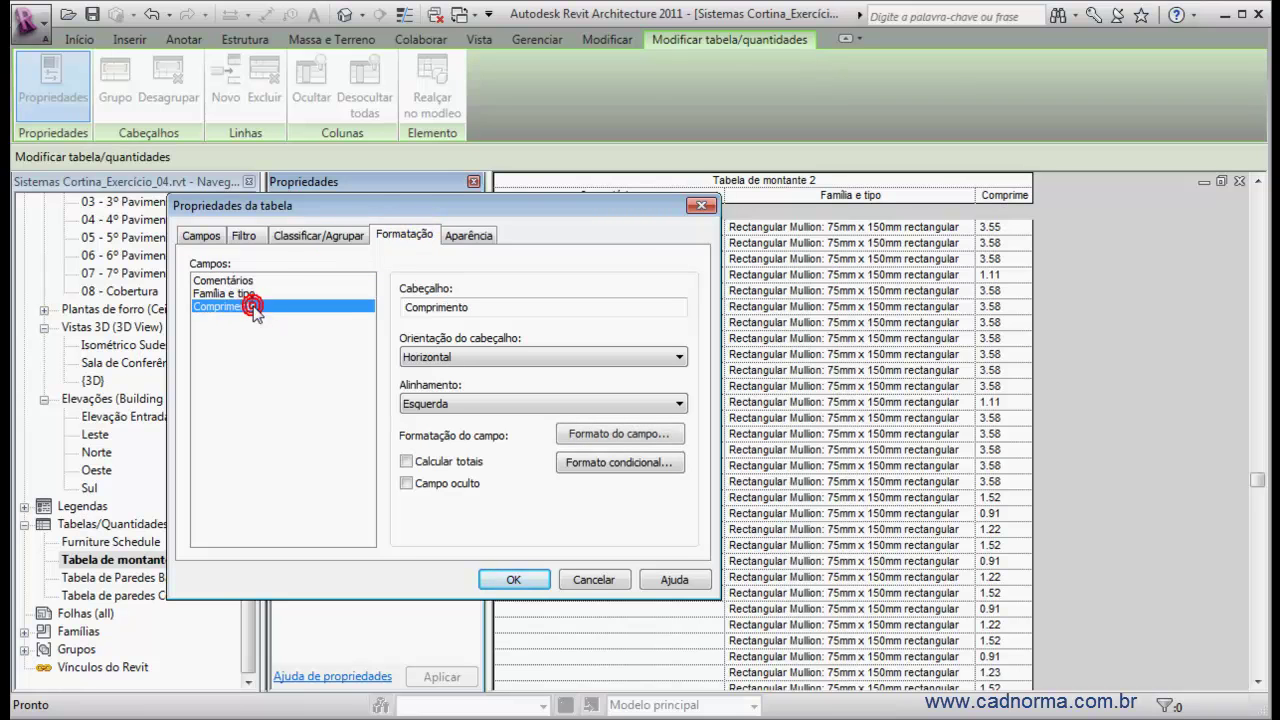
click(405, 462)
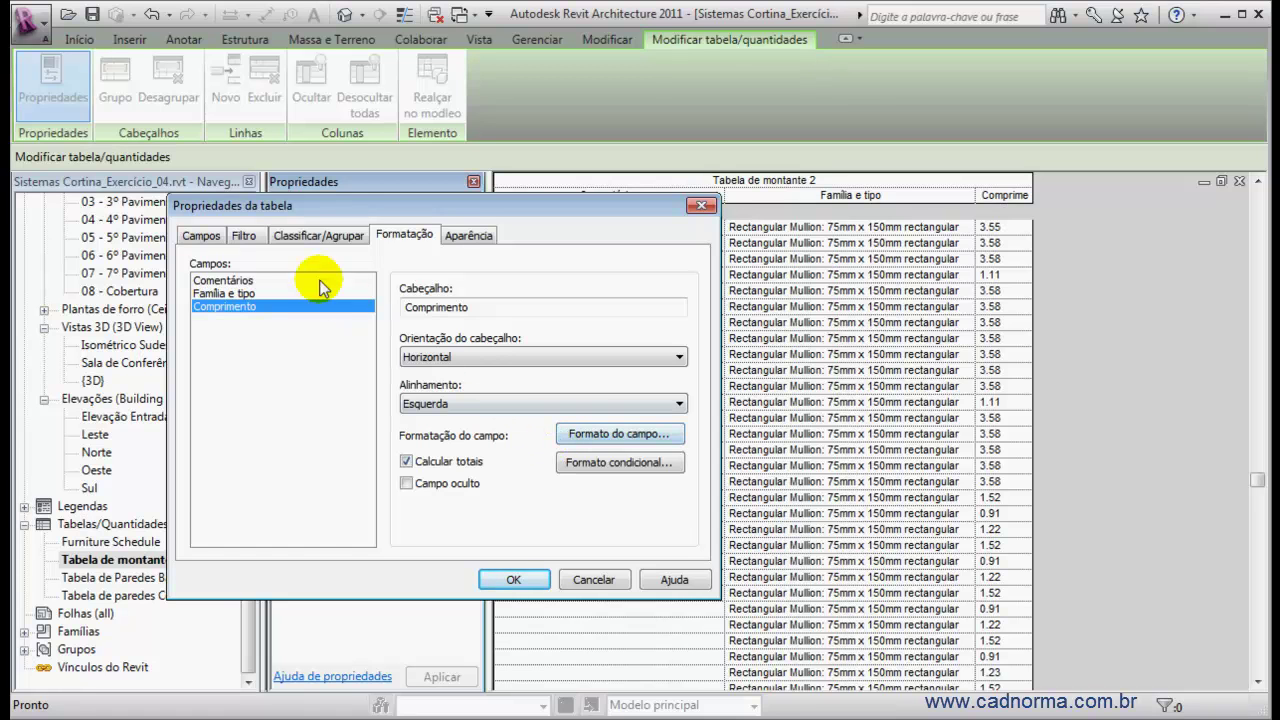
Step: Add a Total geral with Título, contagem e totais to the mullion schedule, and widen the Família e tipo column
click(203, 238)
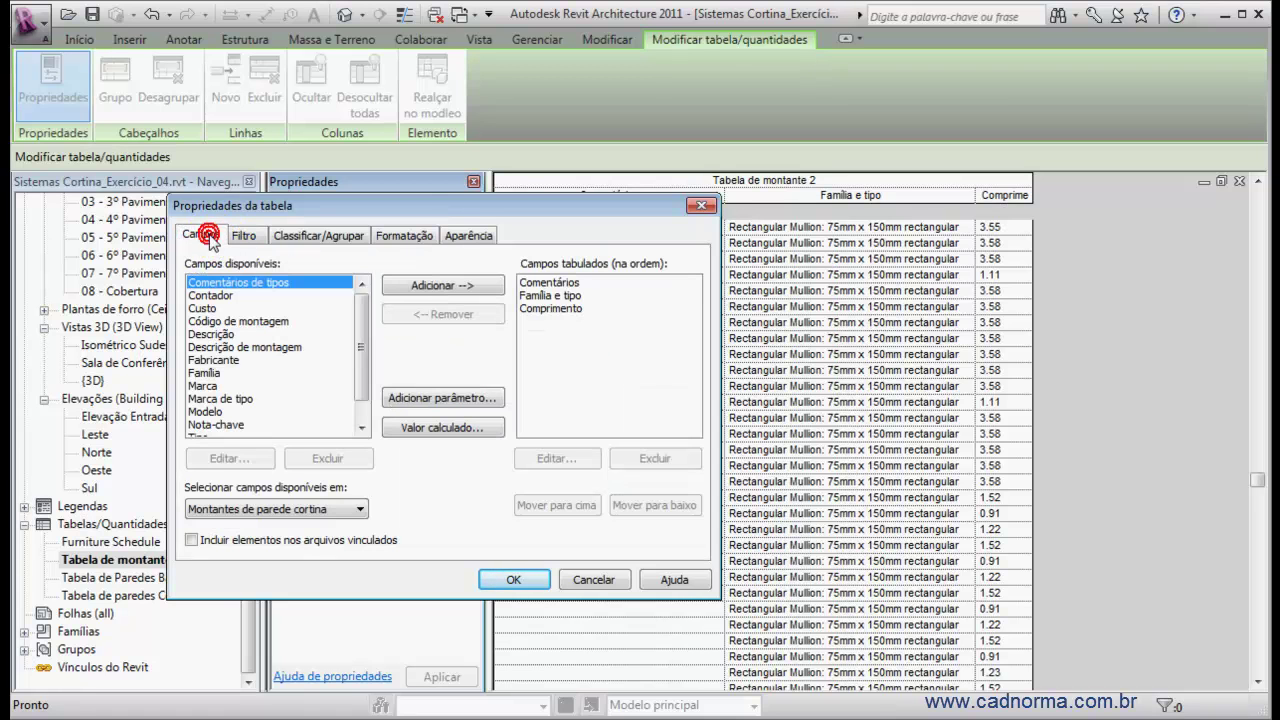
click(316, 238)
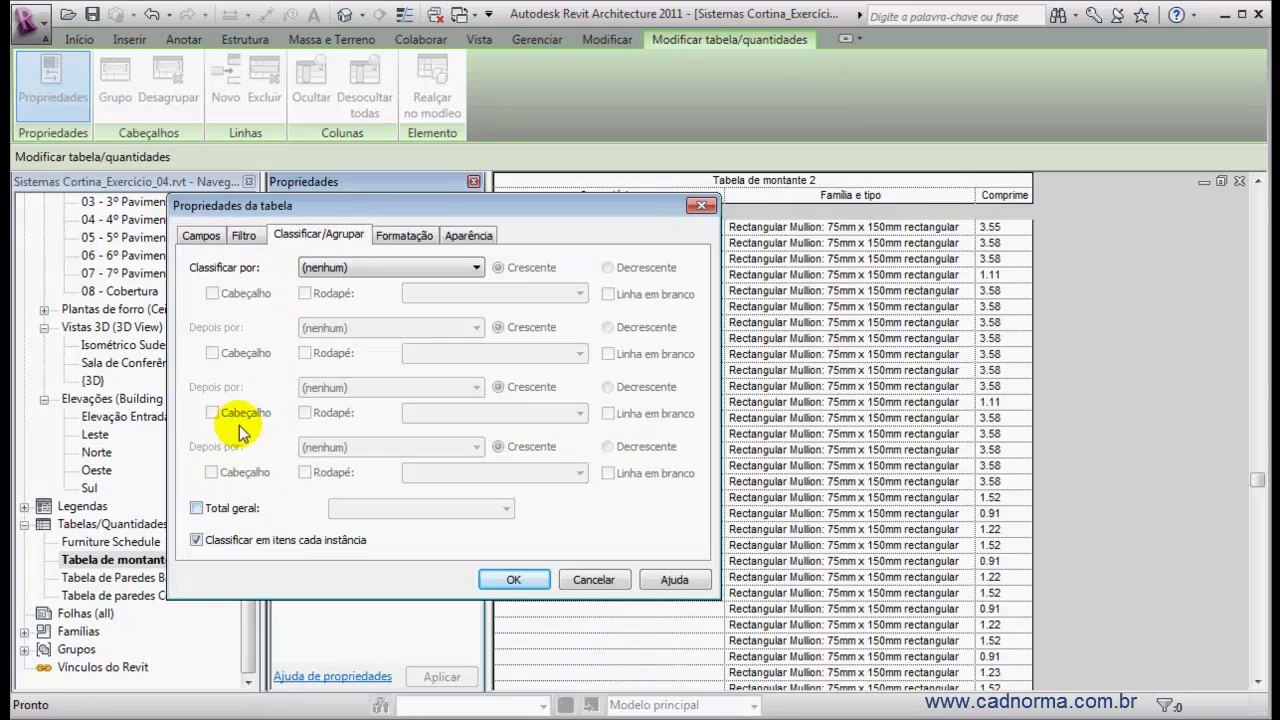
click(196, 508)
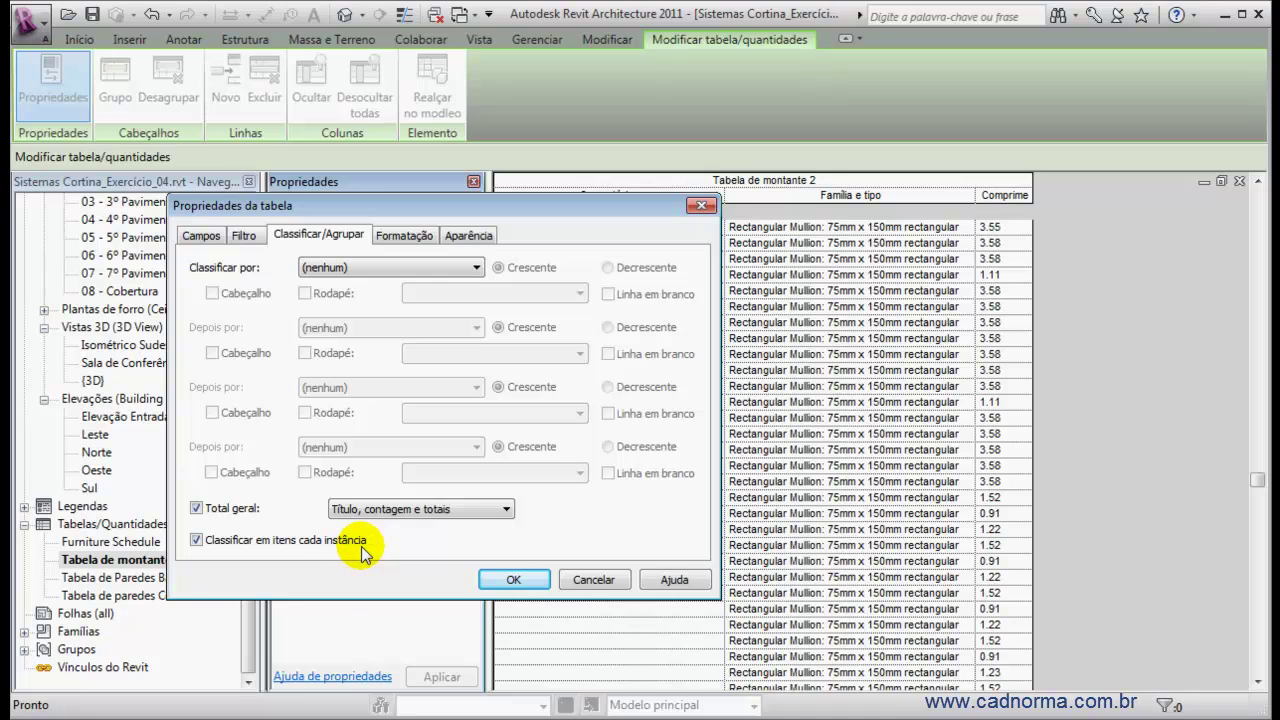
click(514, 579)
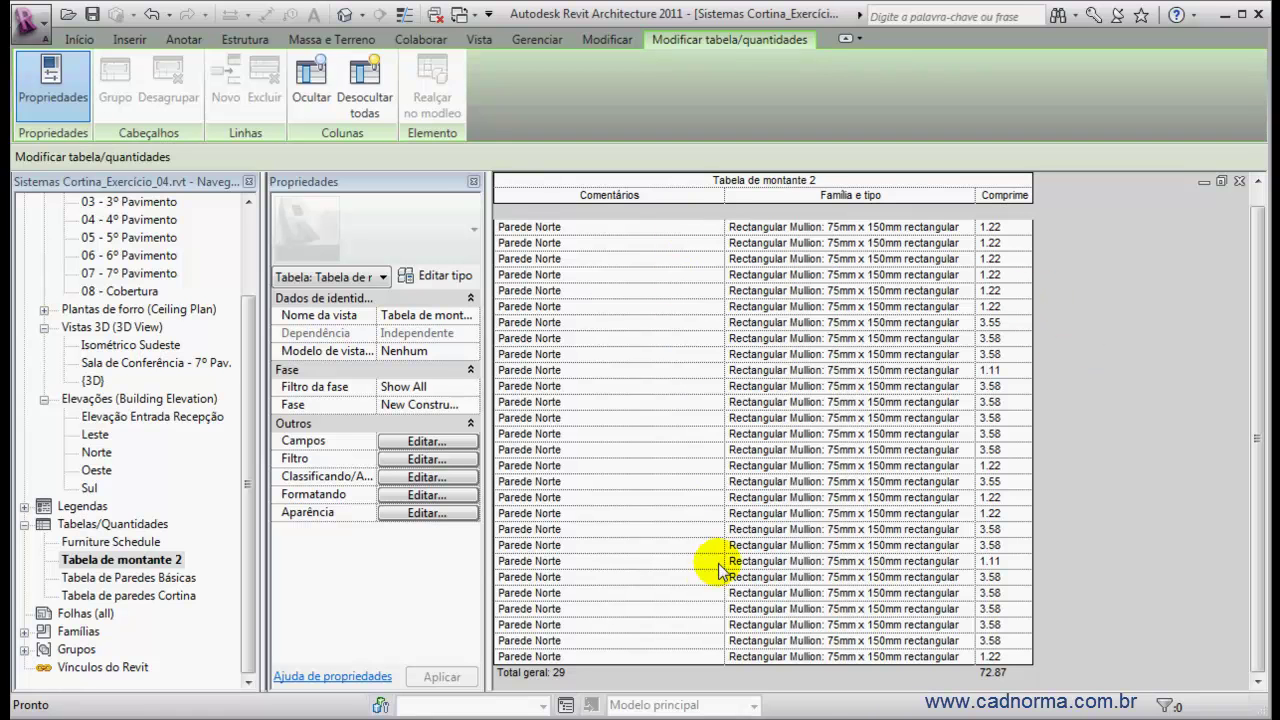
drag(973, 192, 1020, 194)
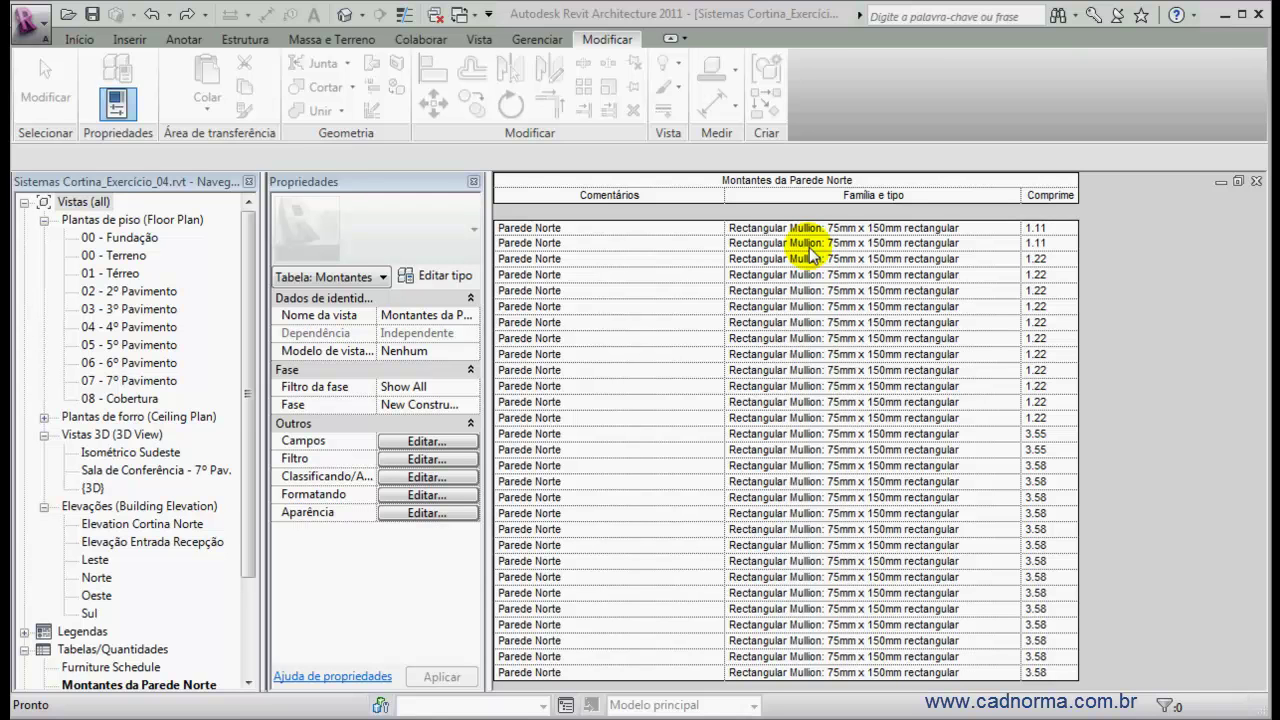
Step: Add the Contador field to the Montantes da Parede Norte schedule and move it to the first position, before Comentários
click(1052, 242)
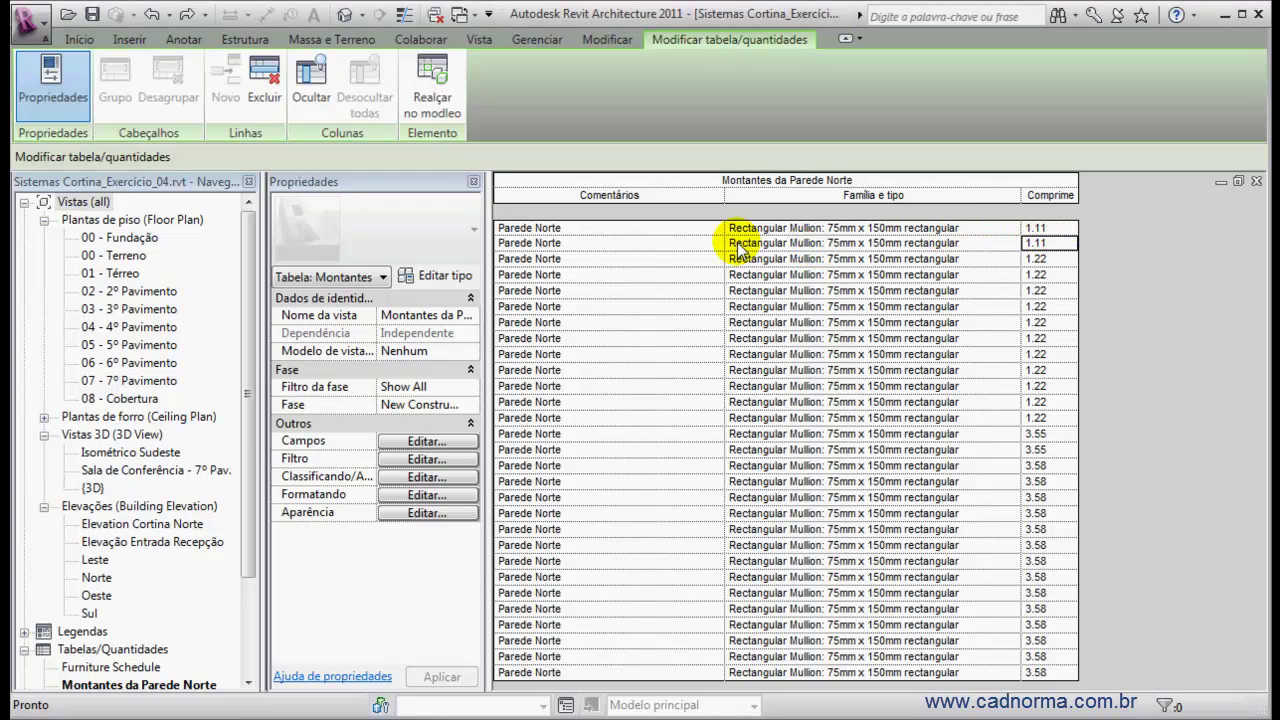
click(1055, 227)
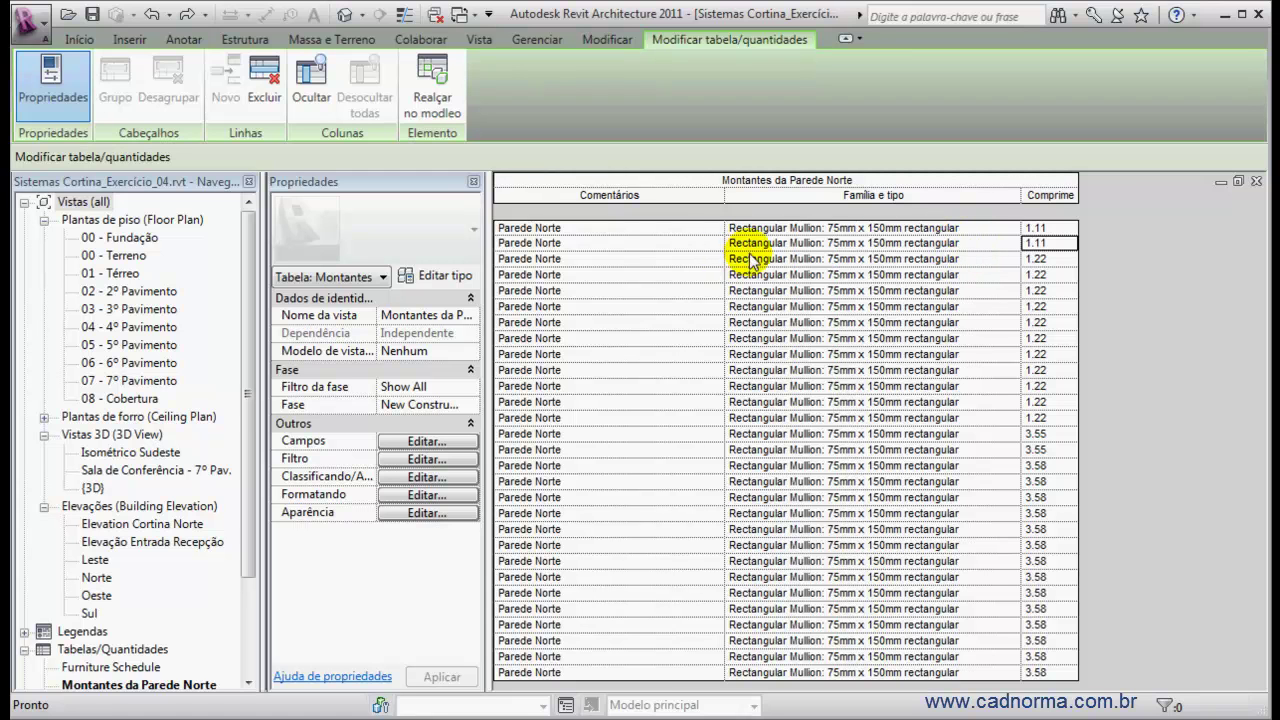
click(427, 441)
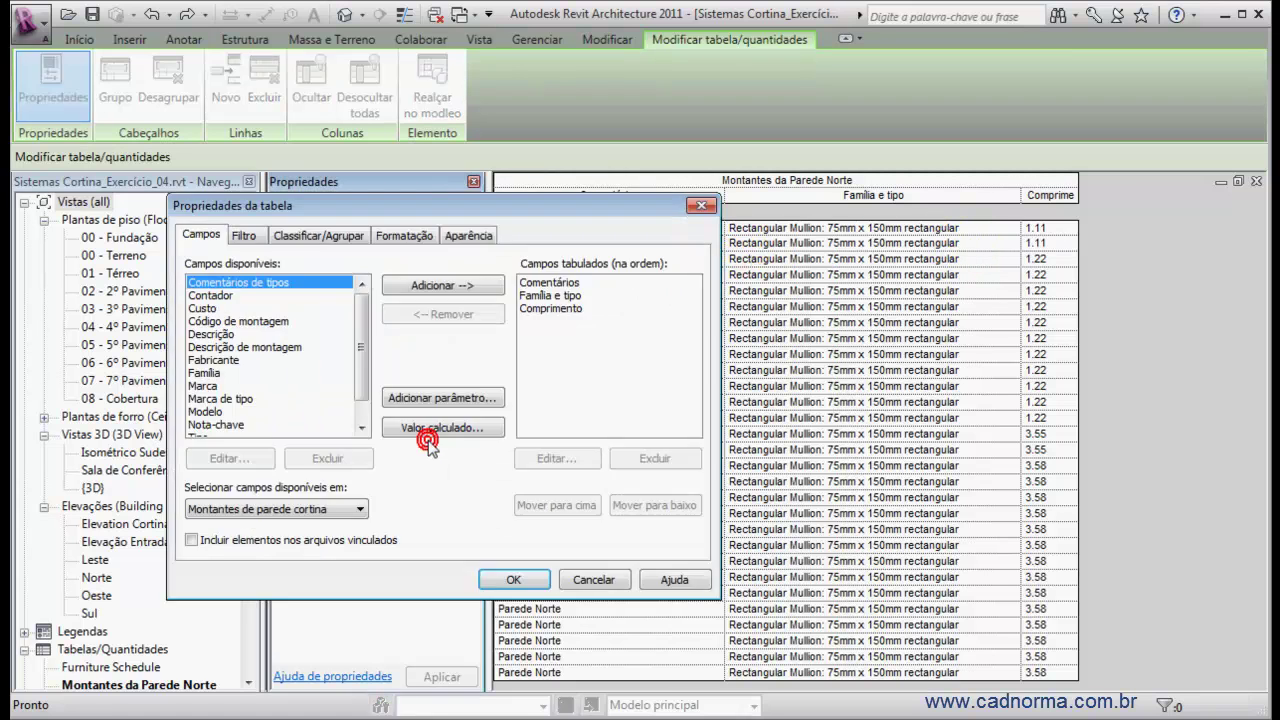
click(236, 295)
click(443, 287)
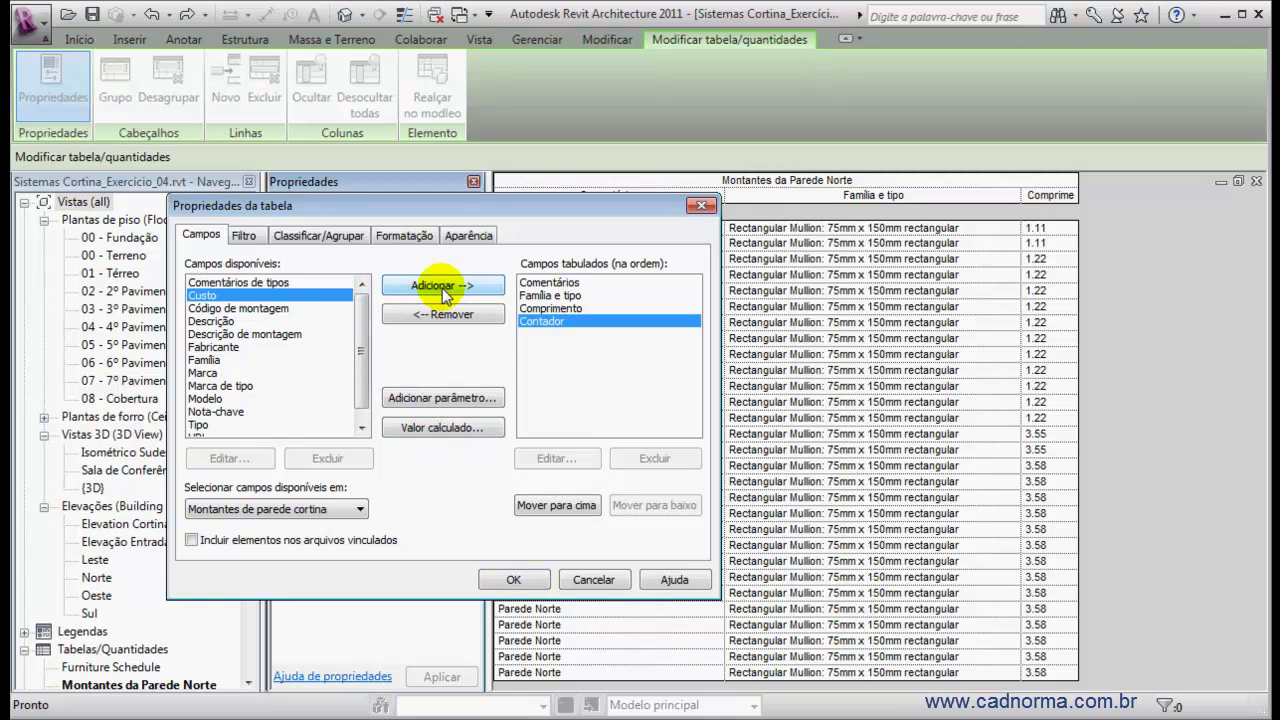
click(555, 505)
click(555, 505)
click(555, 505)
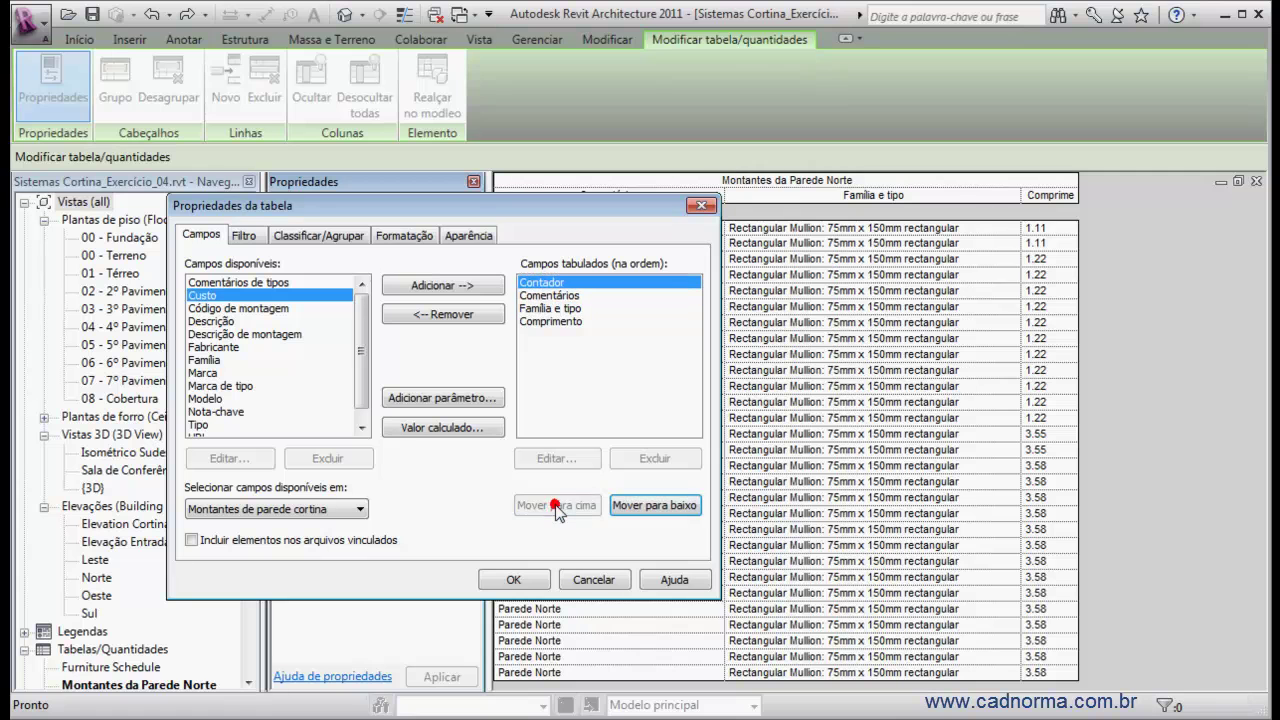
Step: Turn off itemizing every instance so the schedule groups mullions by Comprimento
click(338, 240)
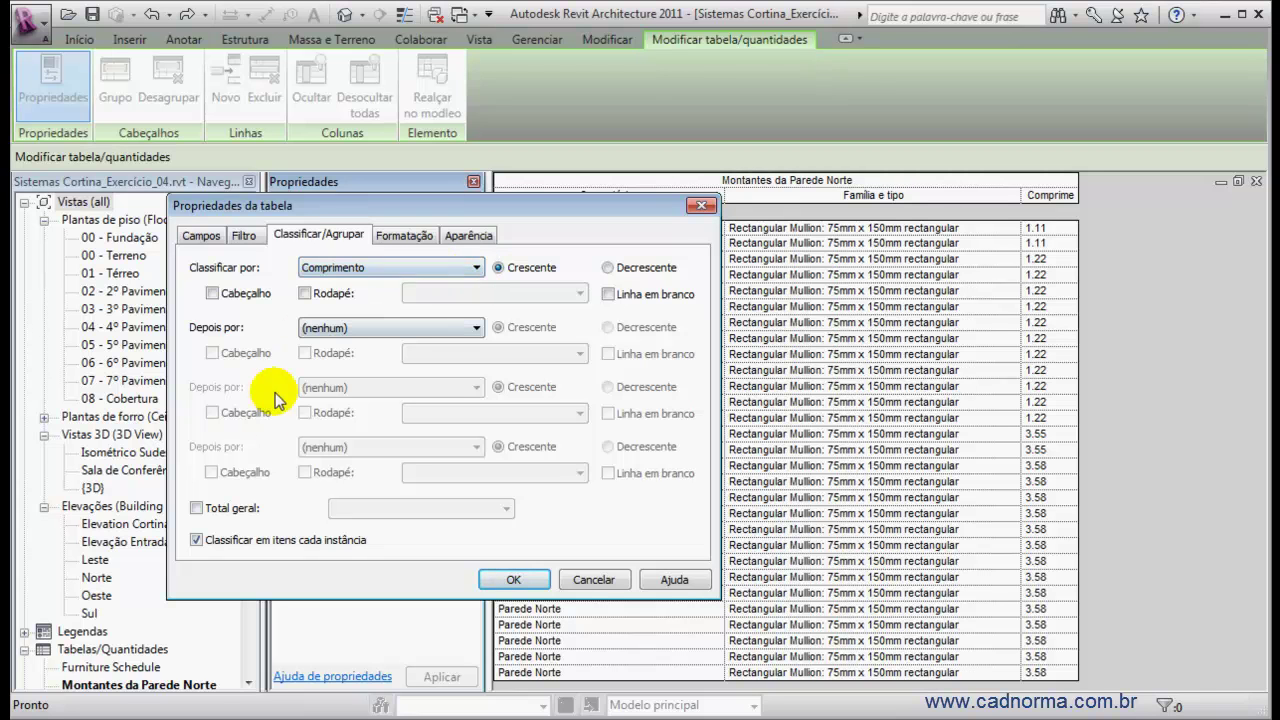
click(196, 540)
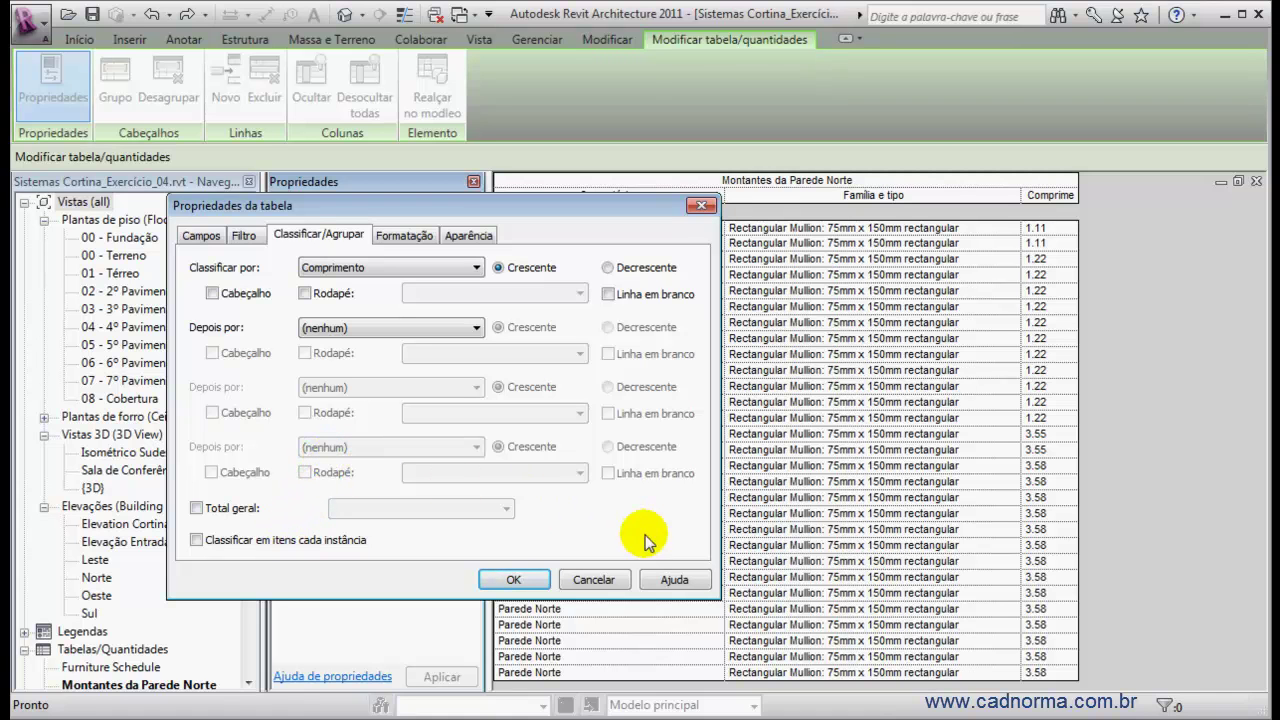
click(514, 580)
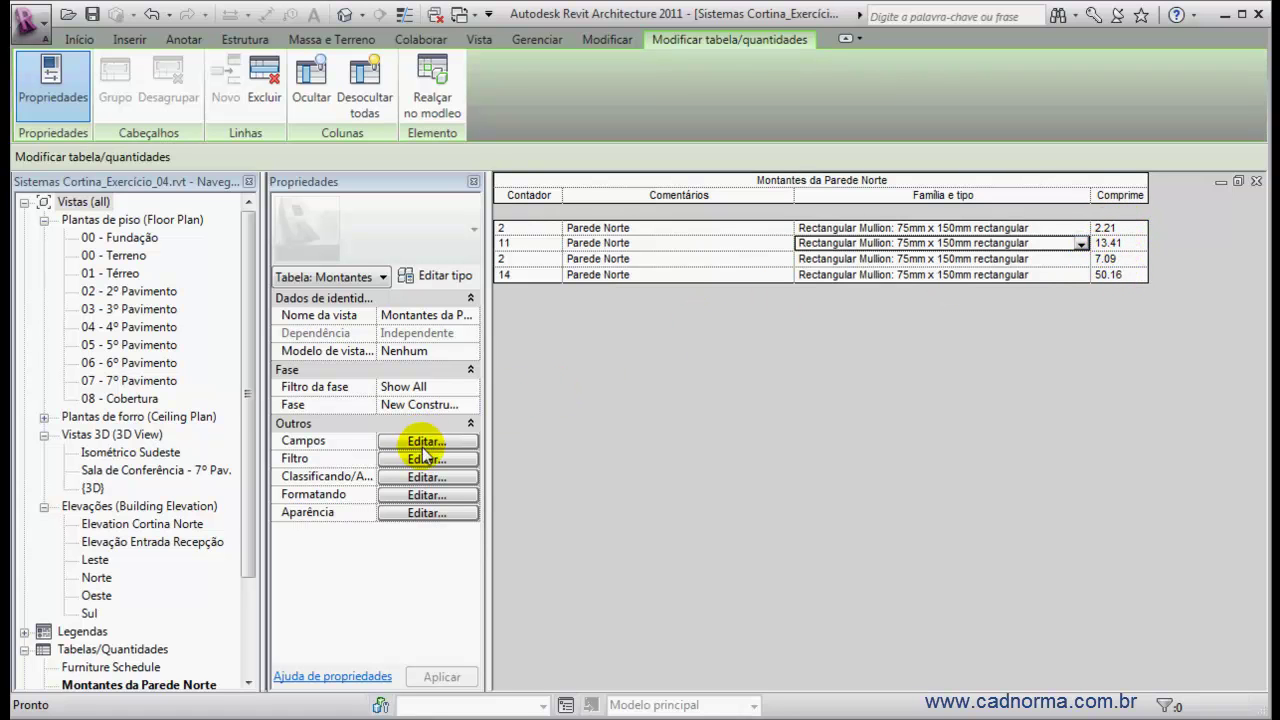
Step: Disable Calcular totais for the Comprimento field so each grouped row lists the individual mullion length
click(430, 477)
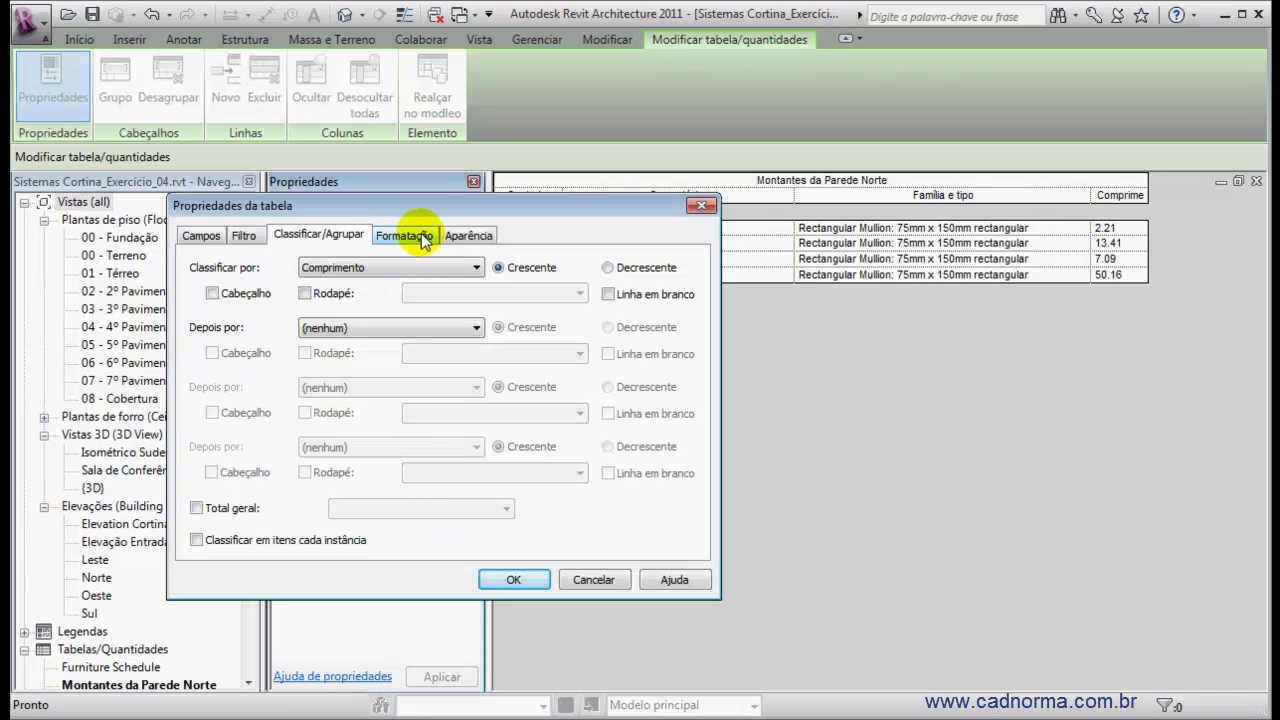
click(420, 236)
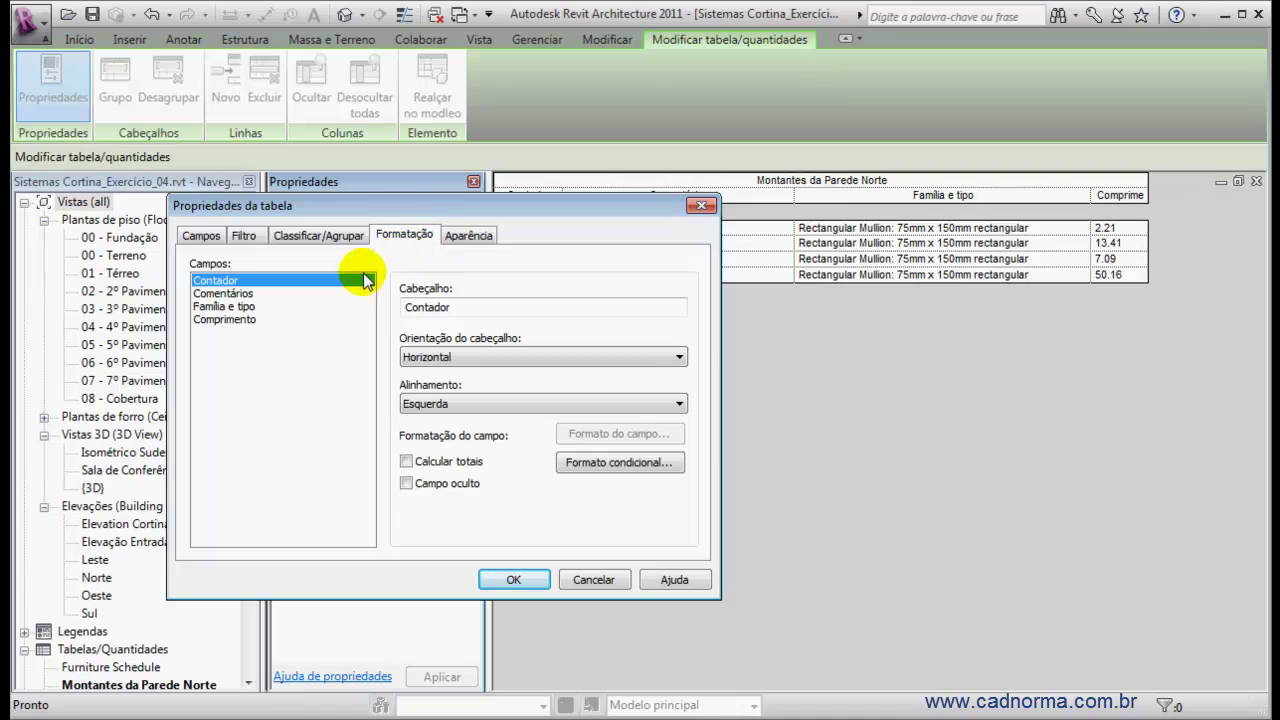
click(240, 320)
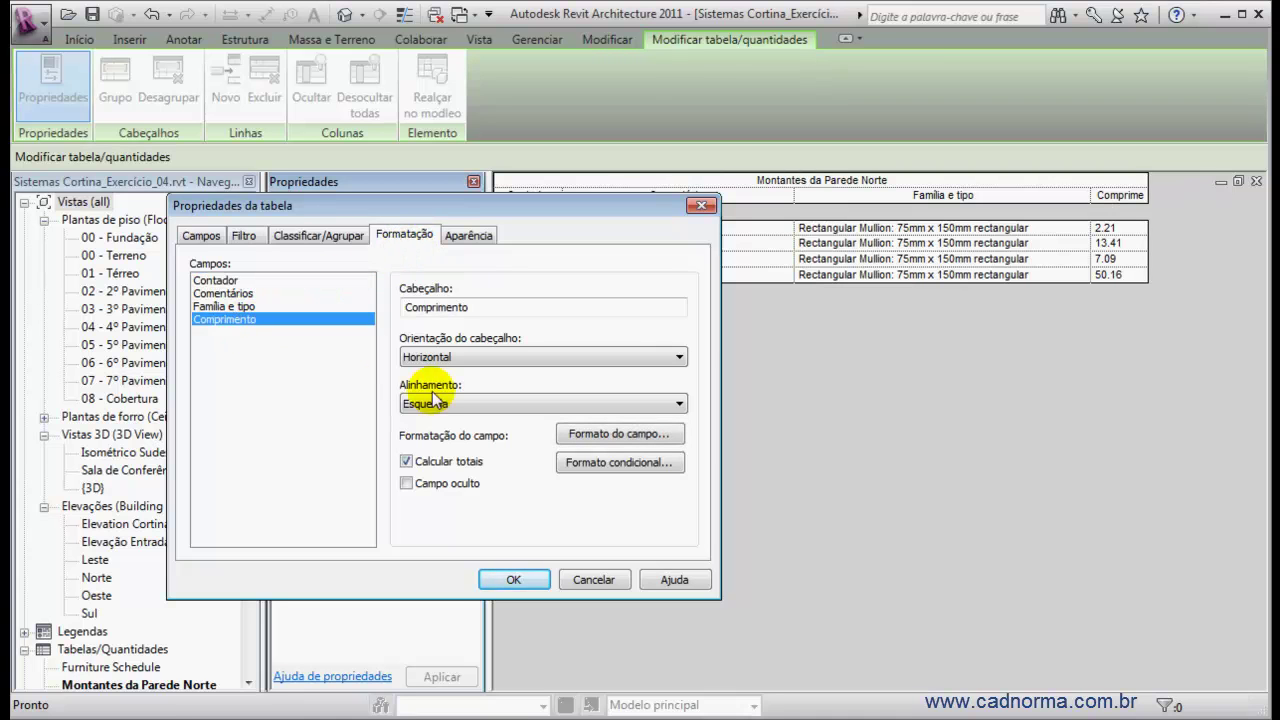
click(406, 461)
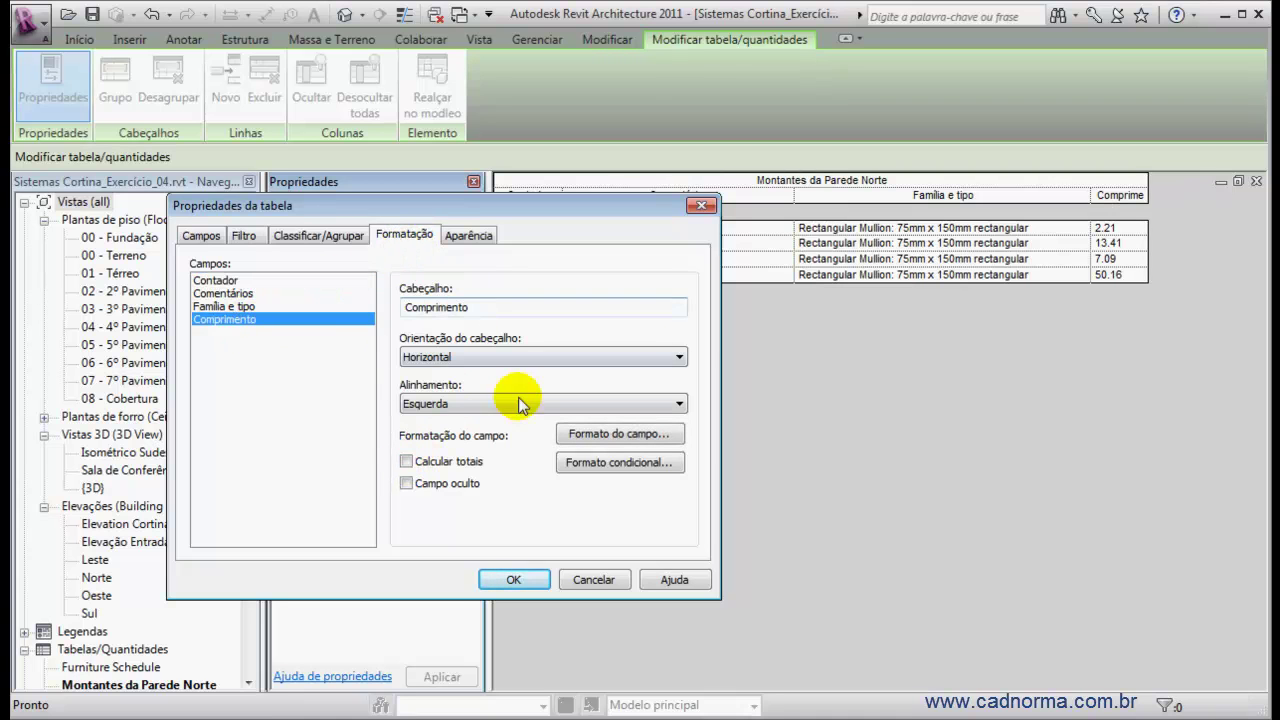
click(514, 580)
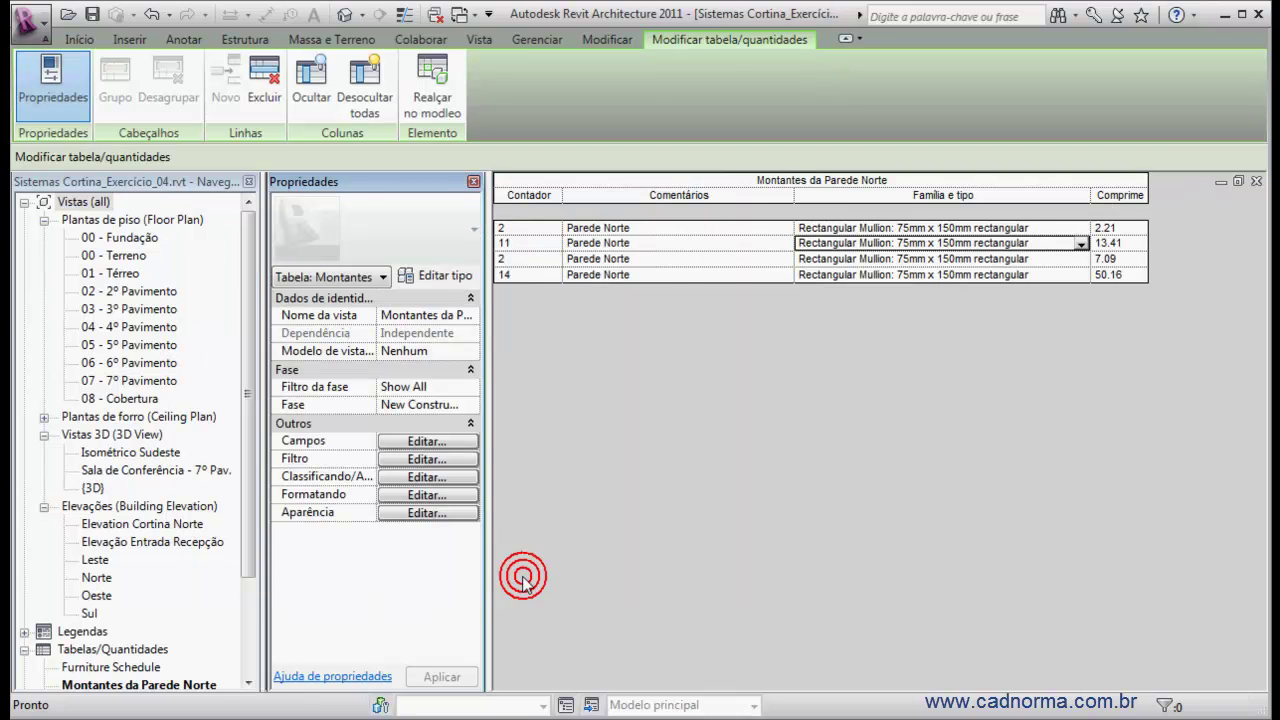
click(512, 231)
click(660, 230)
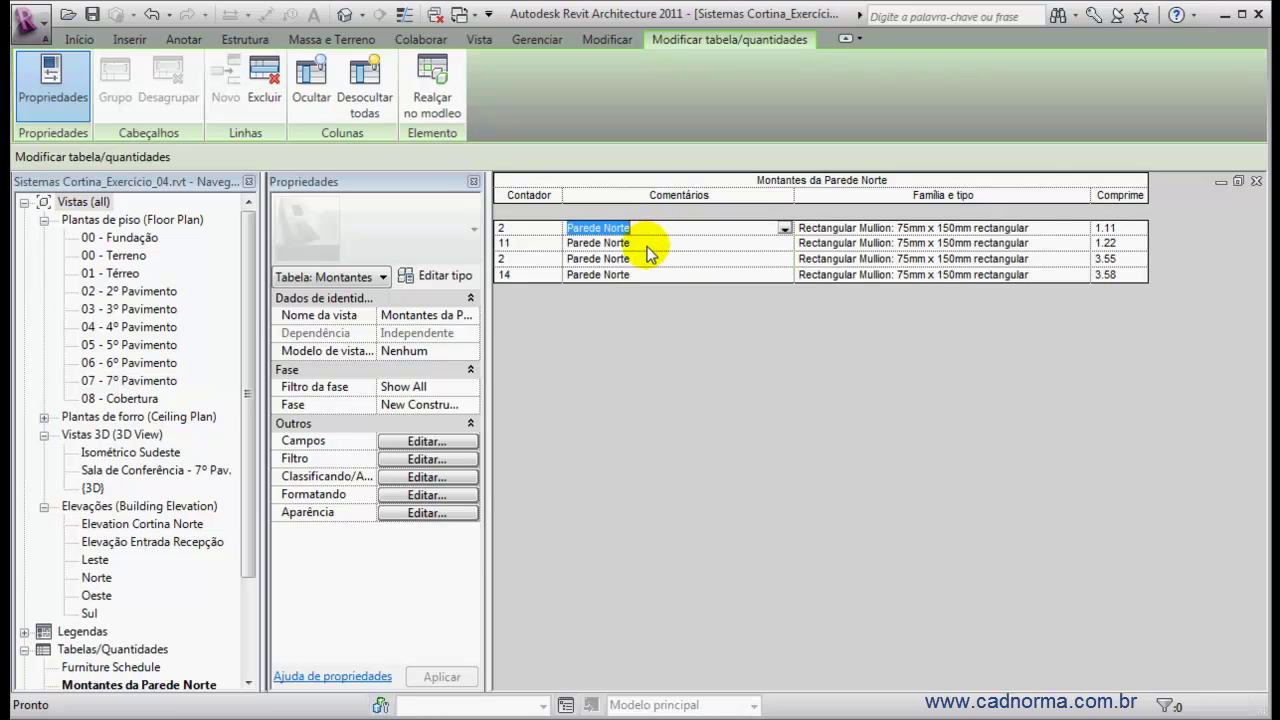
Step: Hide the Comentários field in the Montantes da Parede Norte schedule
click(449, 496)
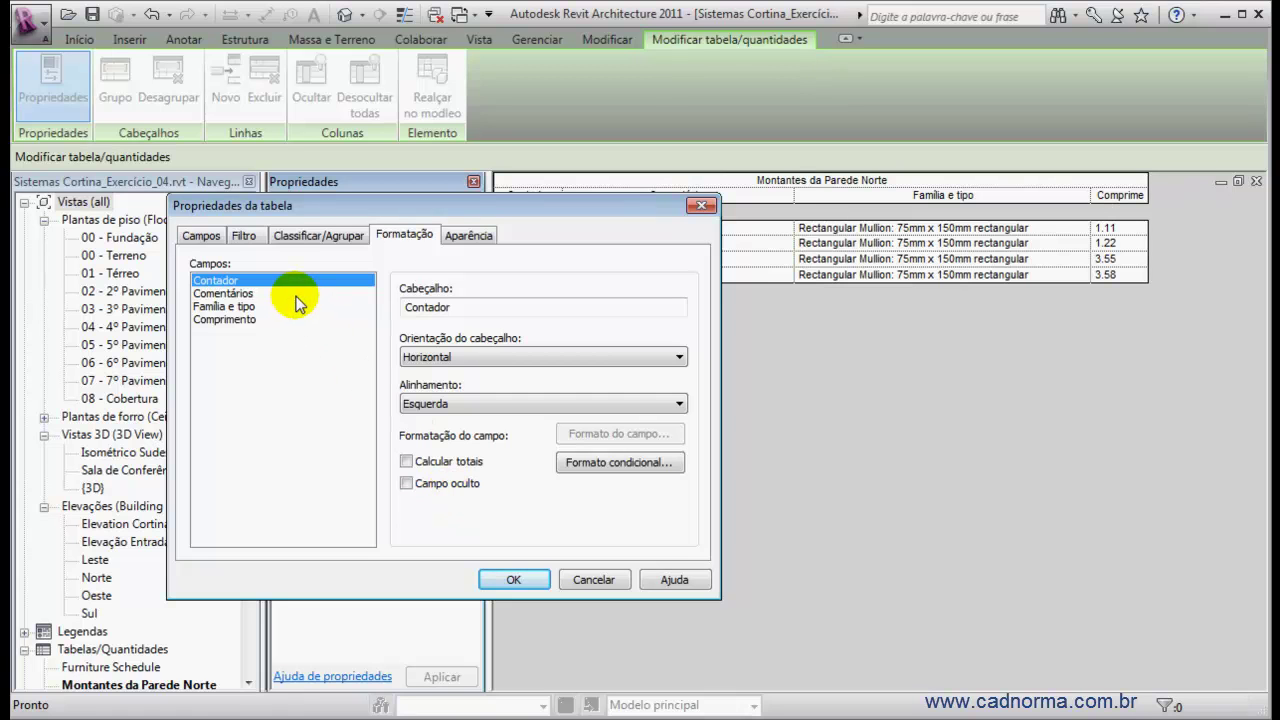
click(228, 294)
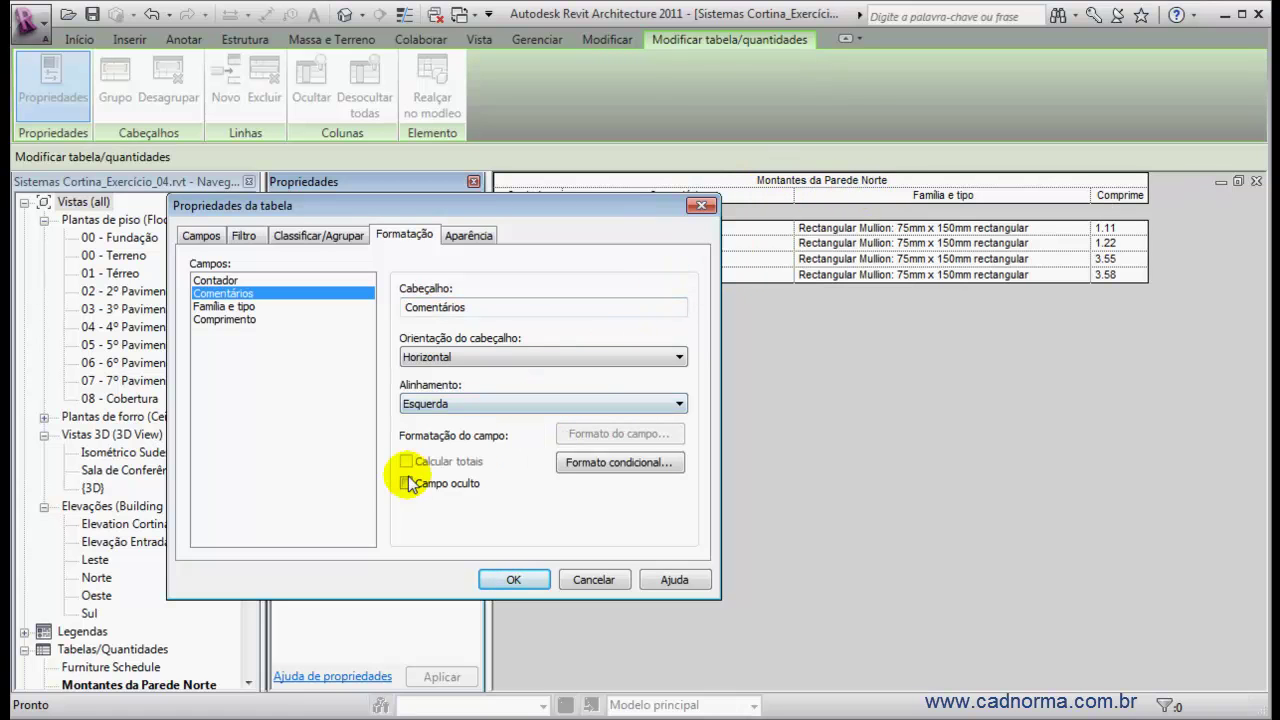
click(470, 484)
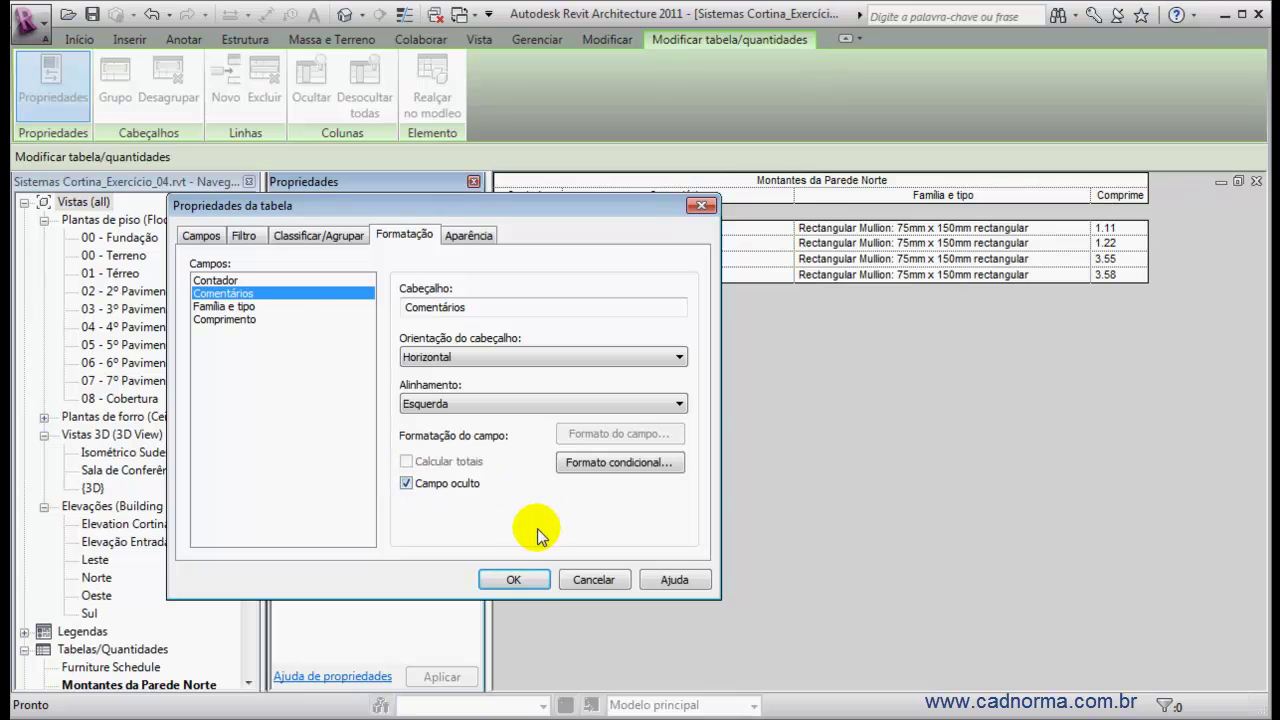
click(514, 580)
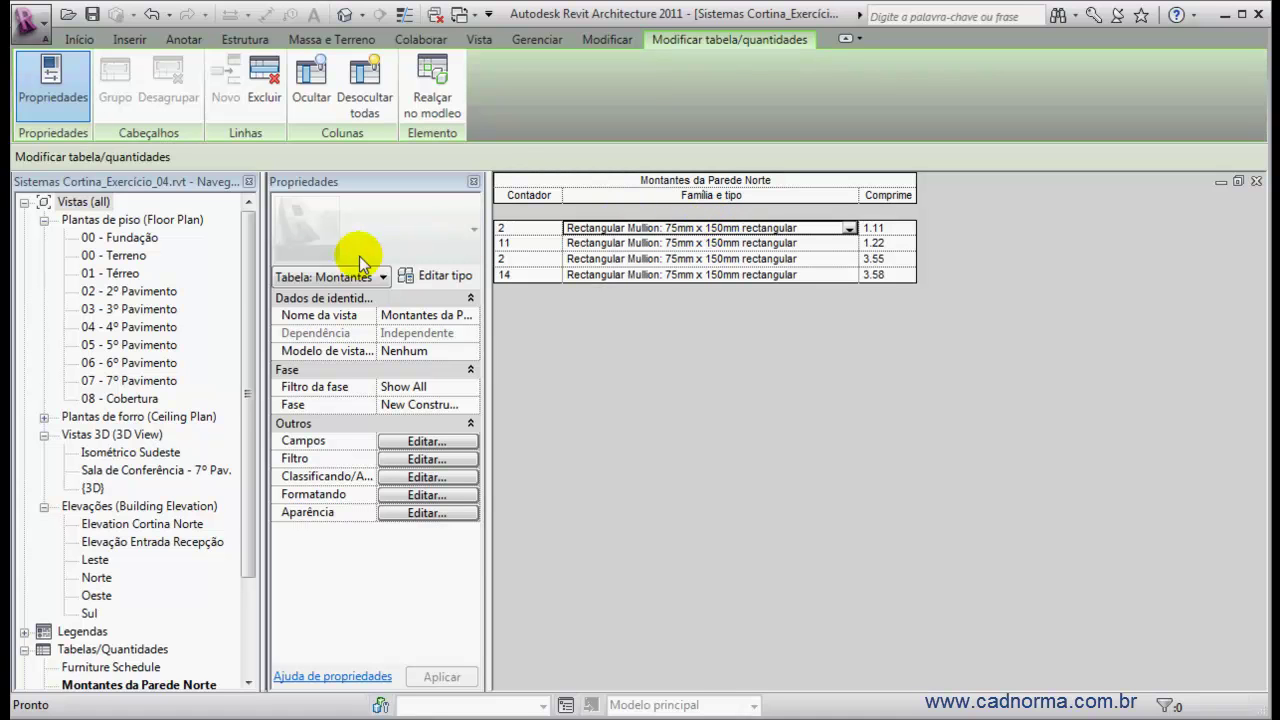
Step: In the 02 - 2º Pavimento floor plan, select only the Painéis cortina elements of the north curtain wall
double_click(145, 293)
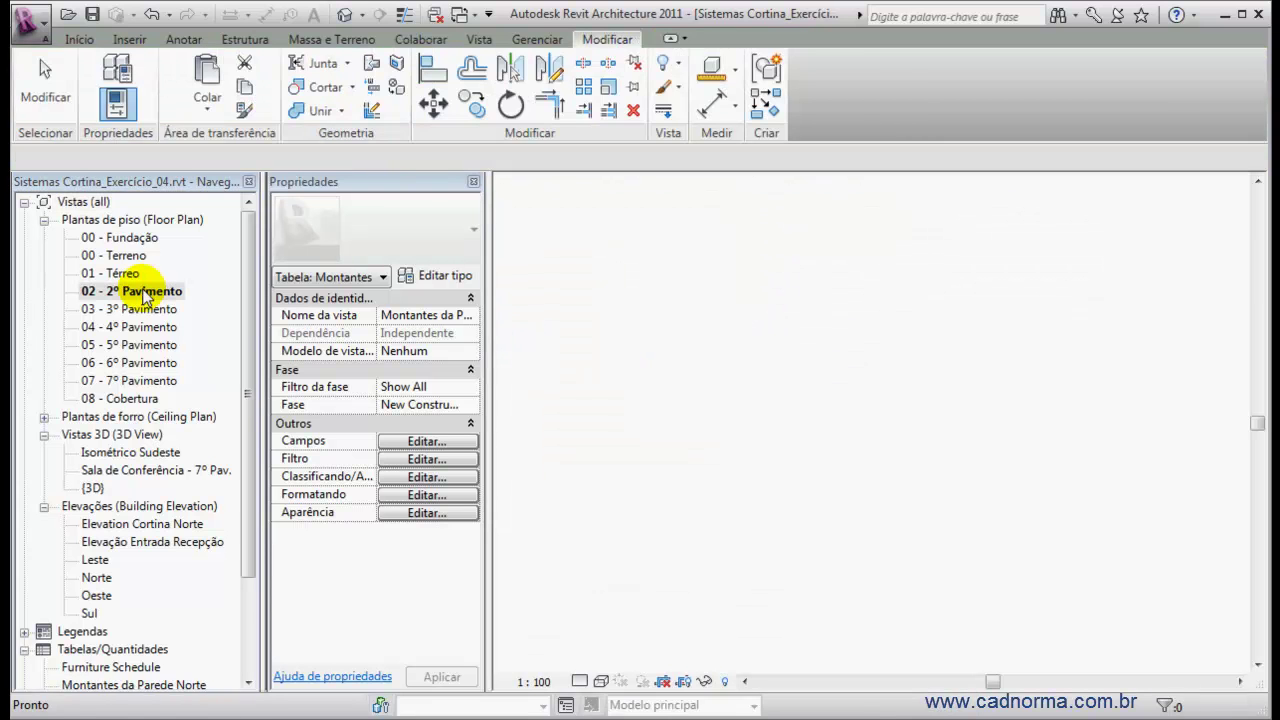
click(586, 323)
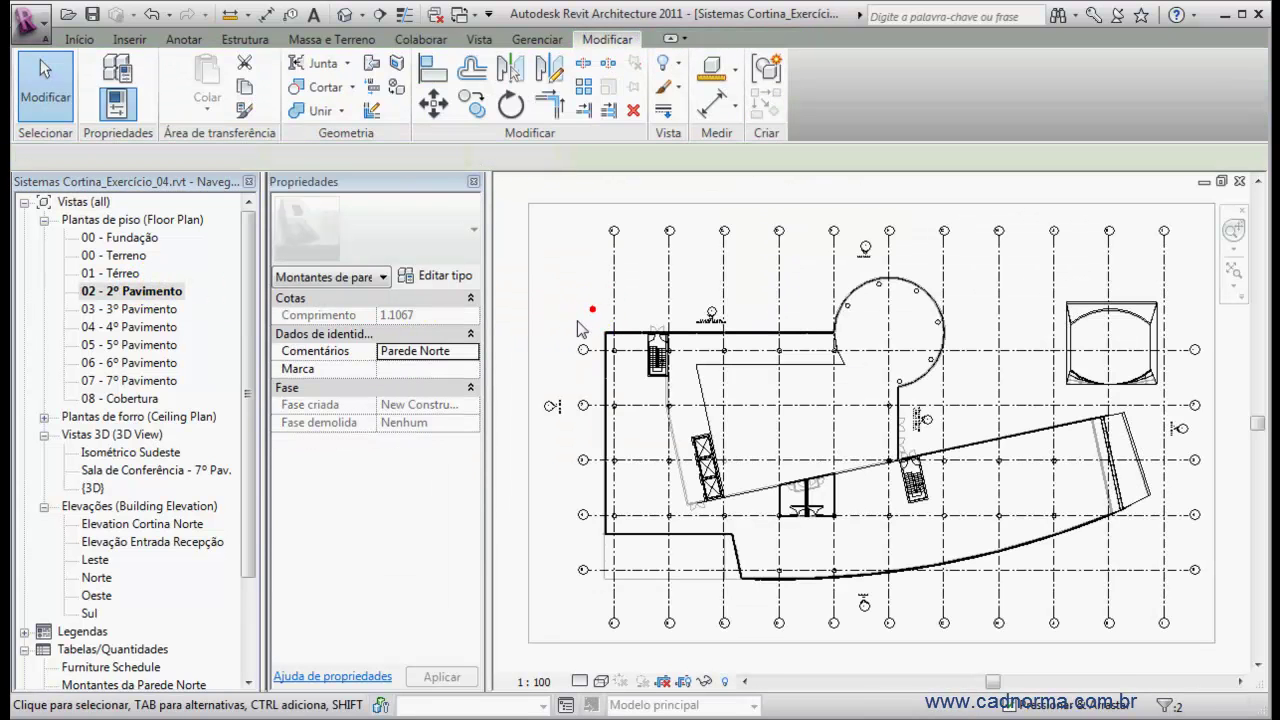
drag(594, 326, 846, 340)
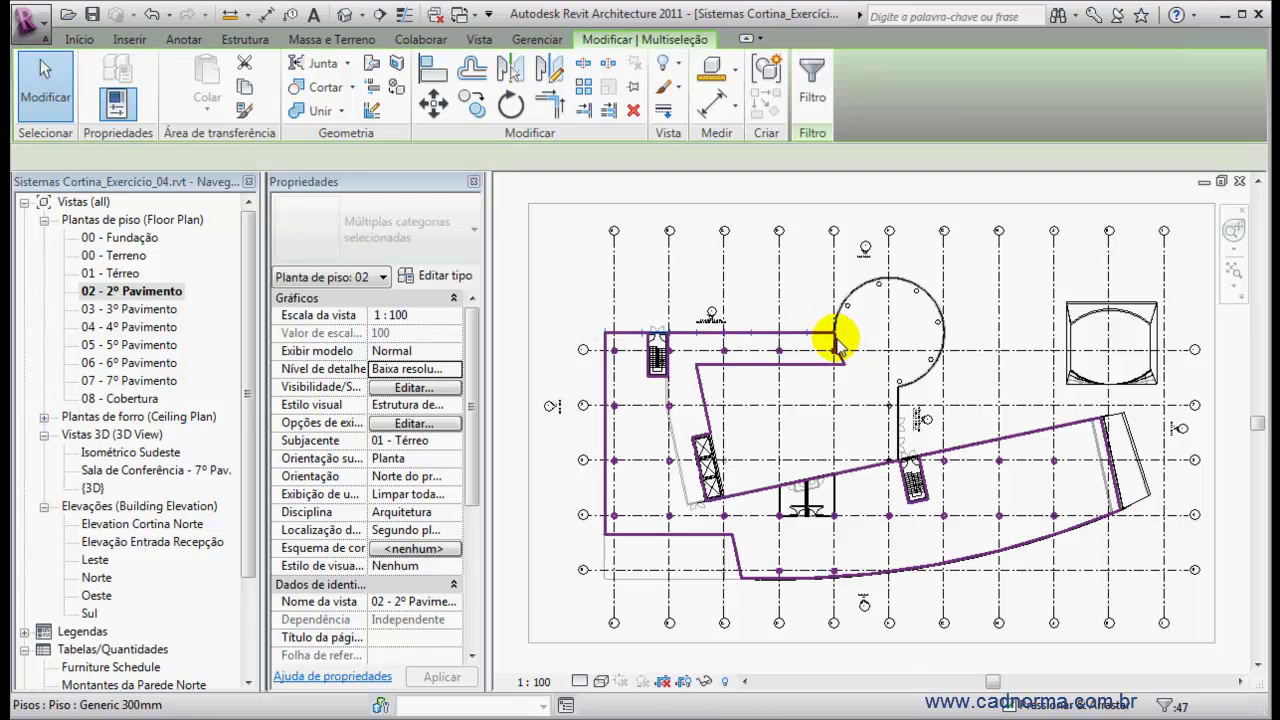
click(812, 97)
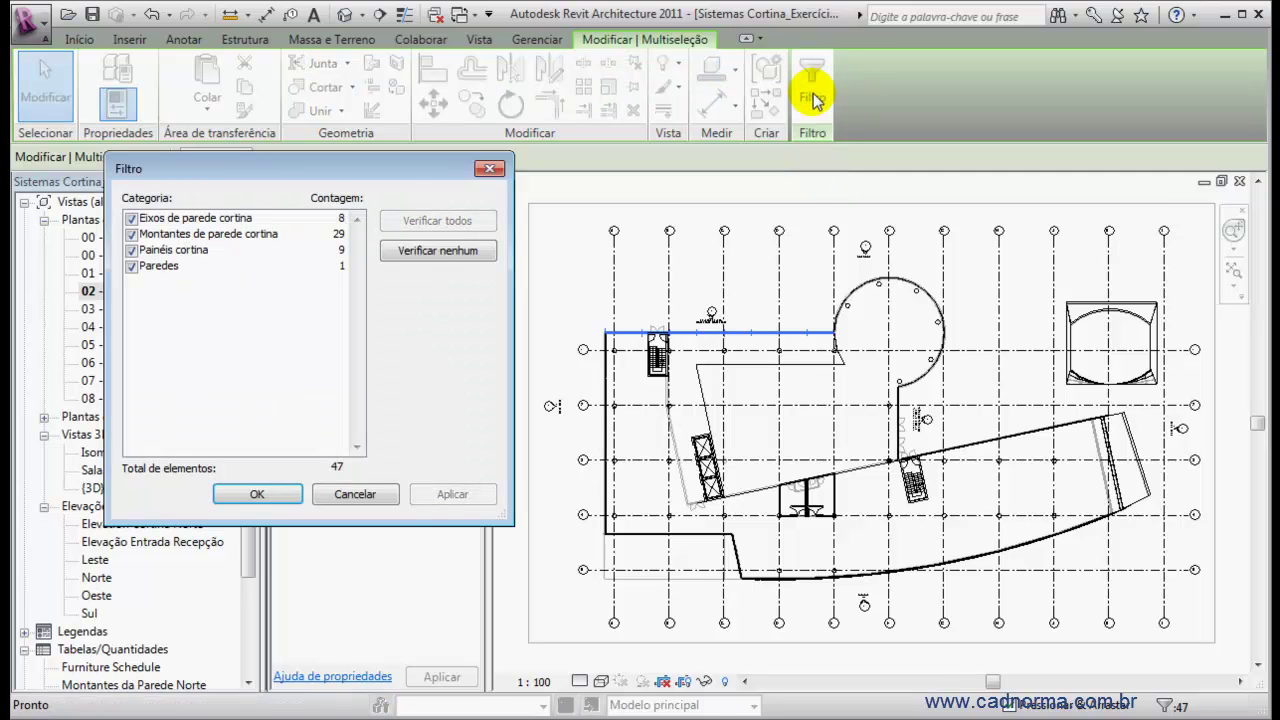
click(416, 250)
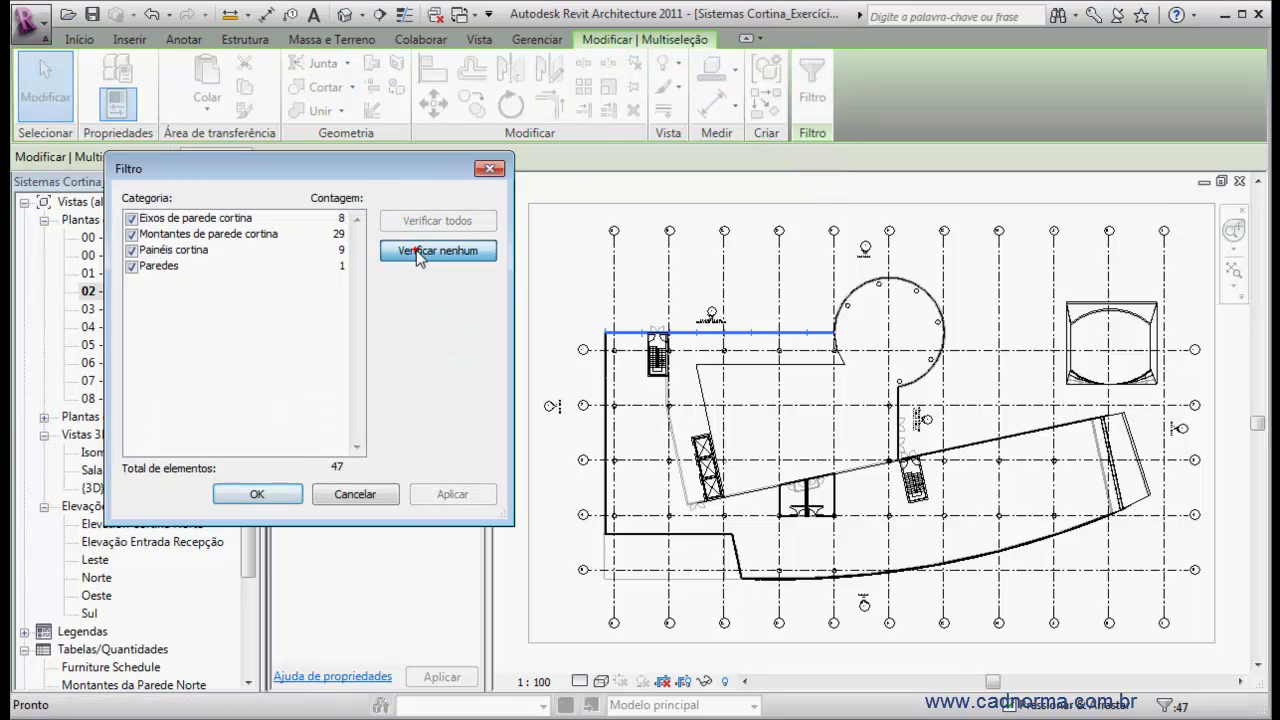
click(131, 250)
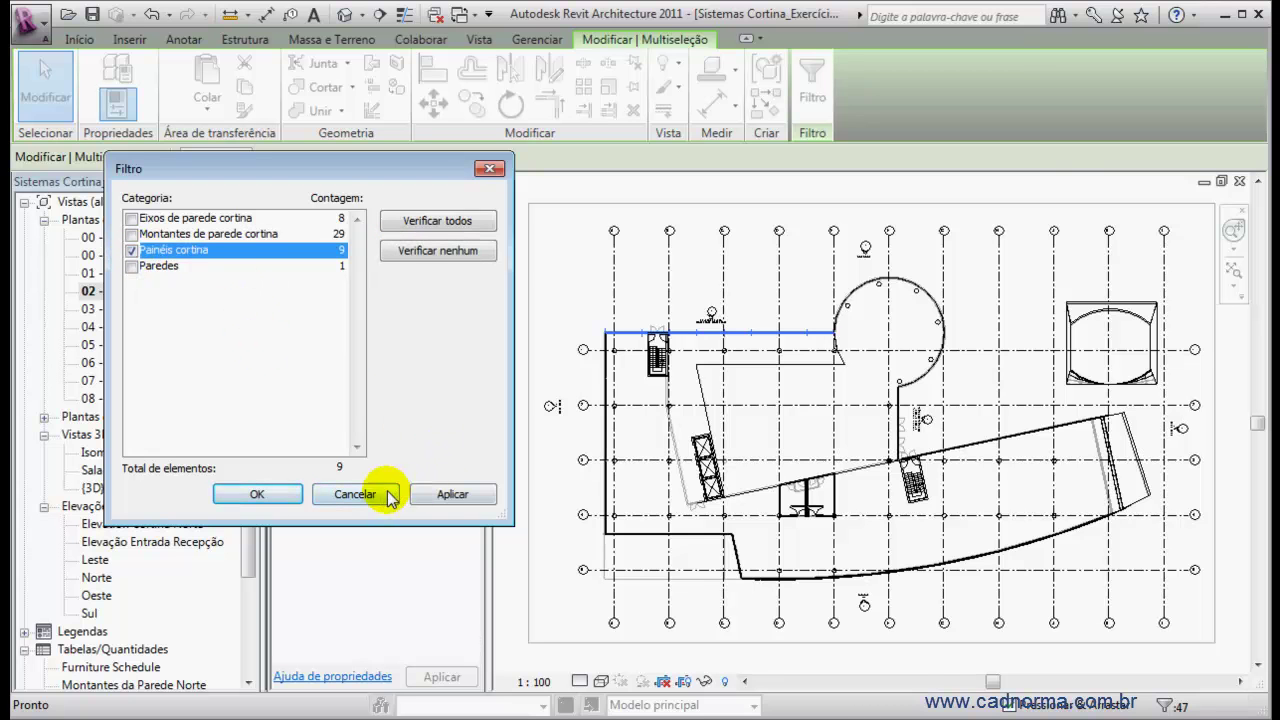
click(454, 494)
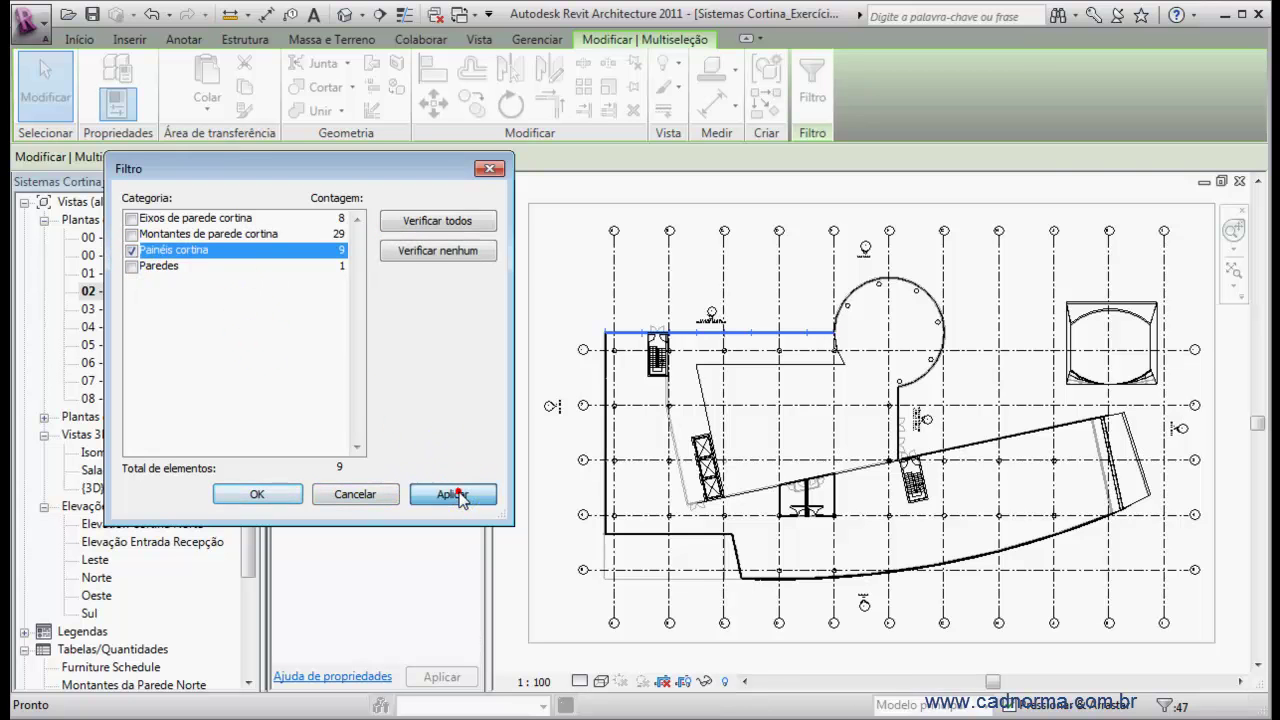
click(257, 494)
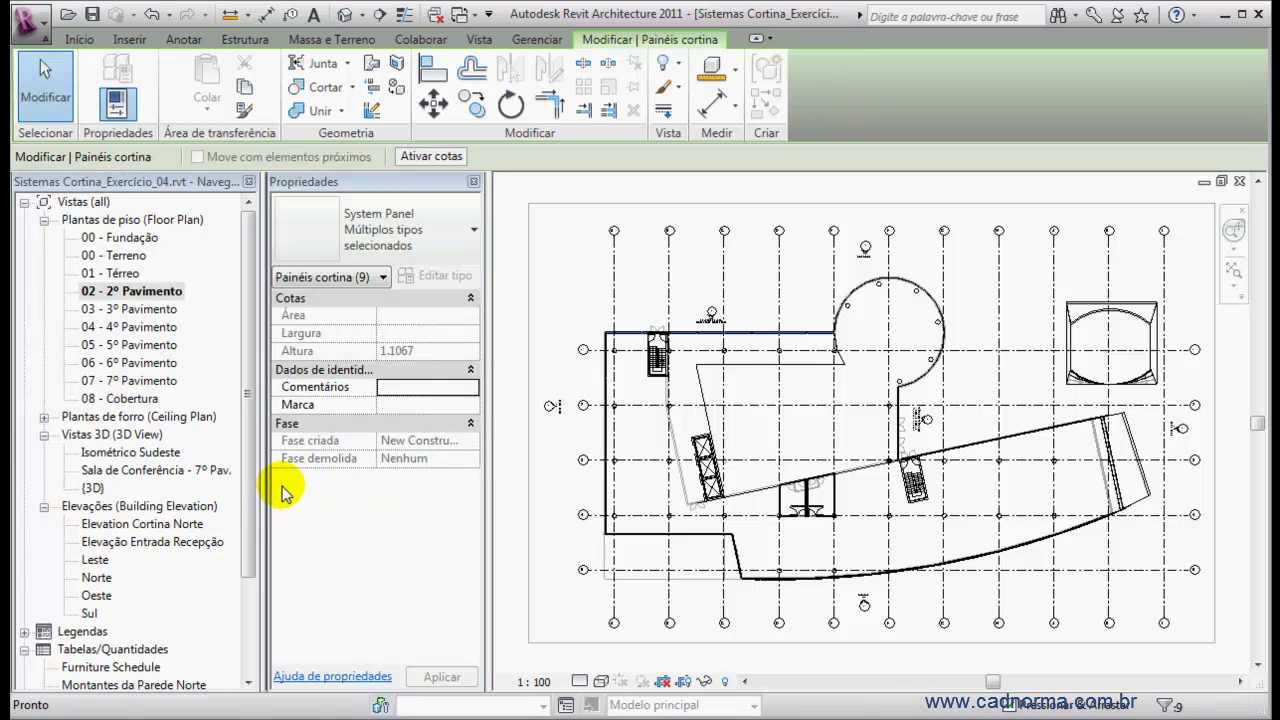
Step: Set the Comentários property of the selected curtain panels to Parede Norte, apply it and clear the selection
click(405, 390)
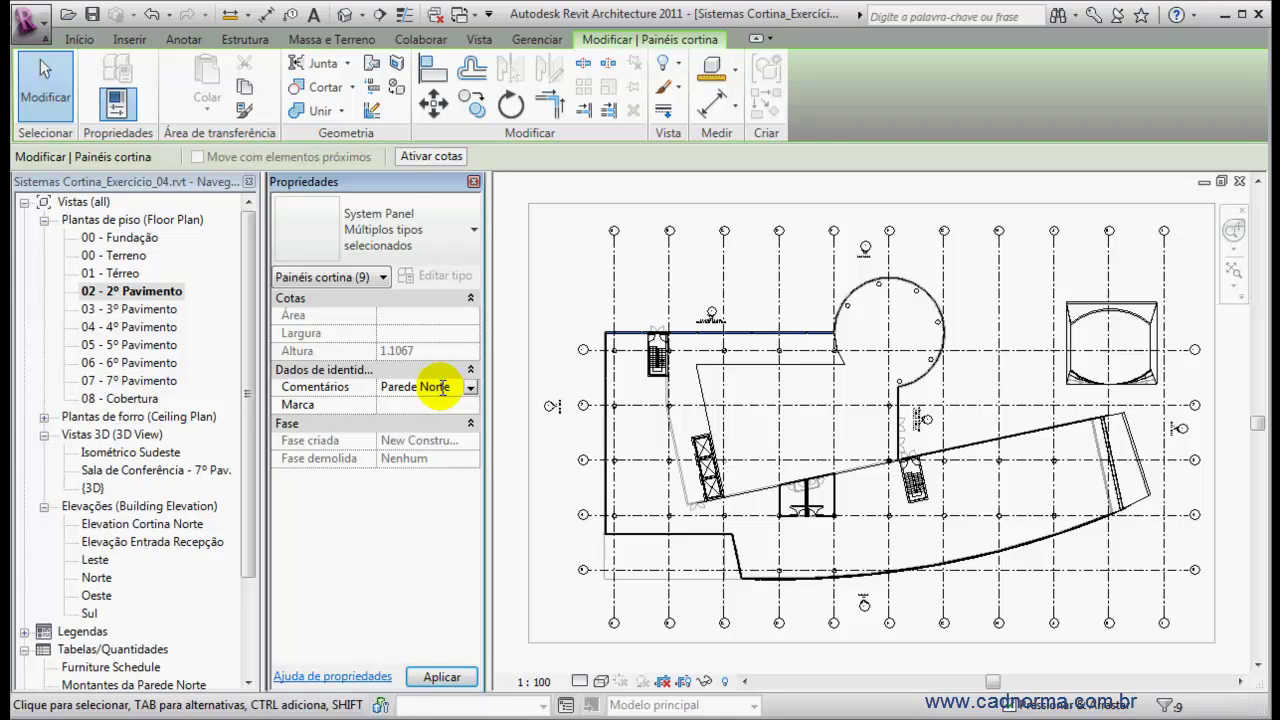
click(442, 677)
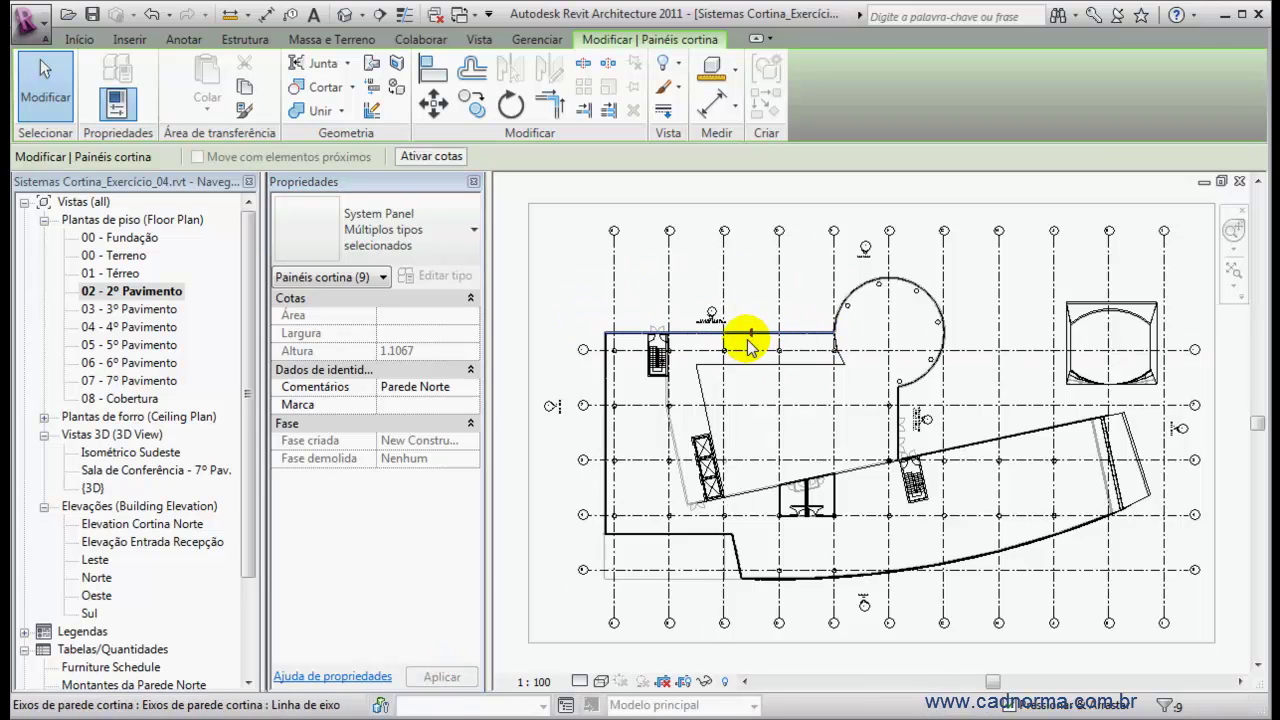
click(569, 279)
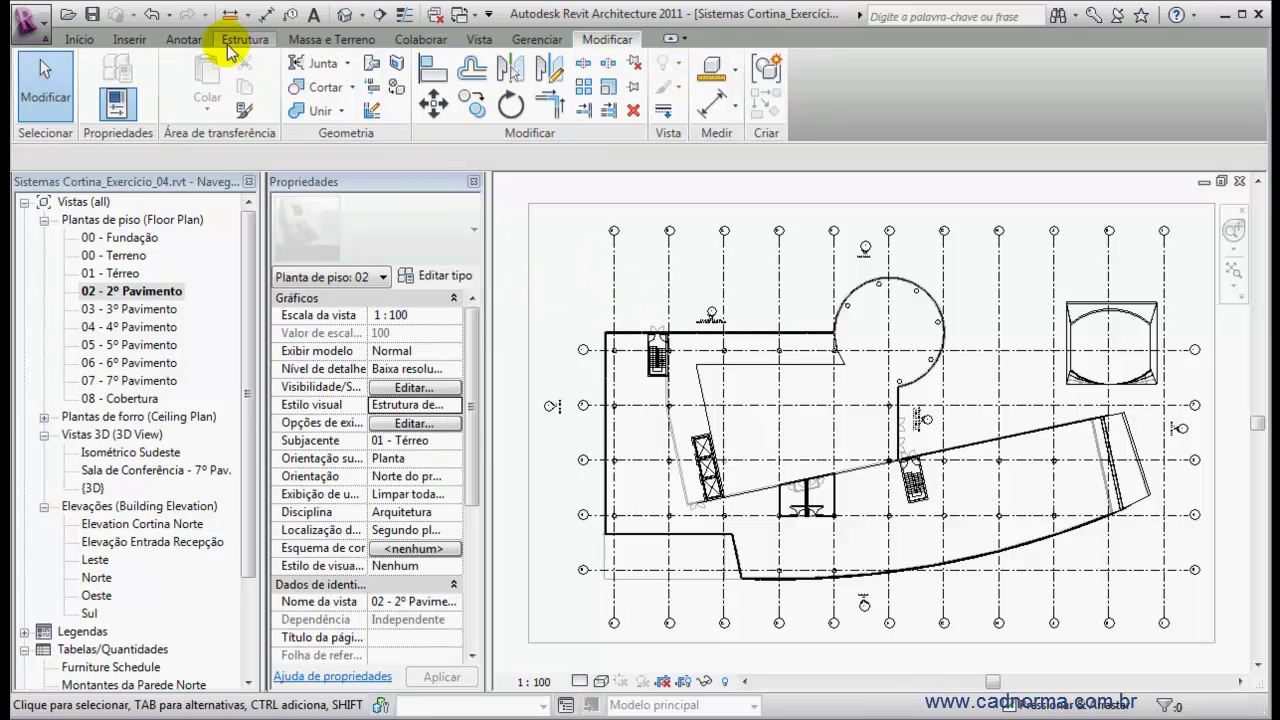
Step: Create a new Tabela/Quantidades schedule for the Painéis cortina category
click(471, 42)
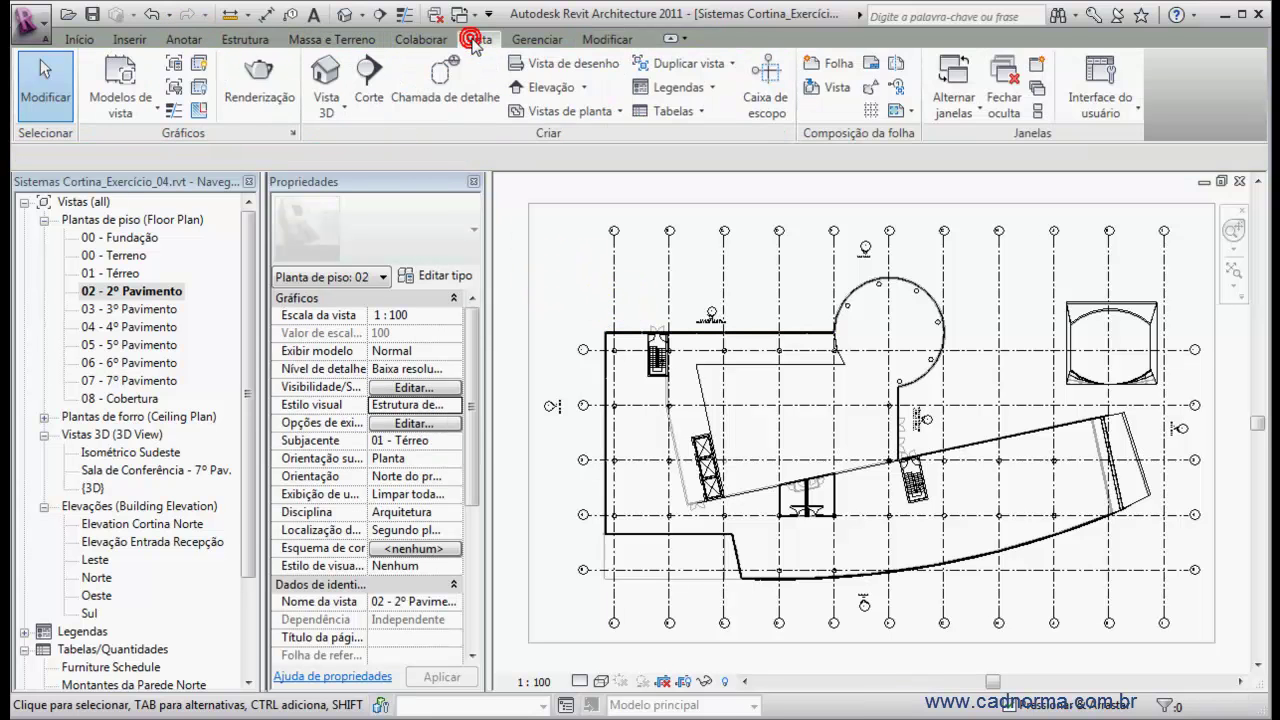
click(676, 111)
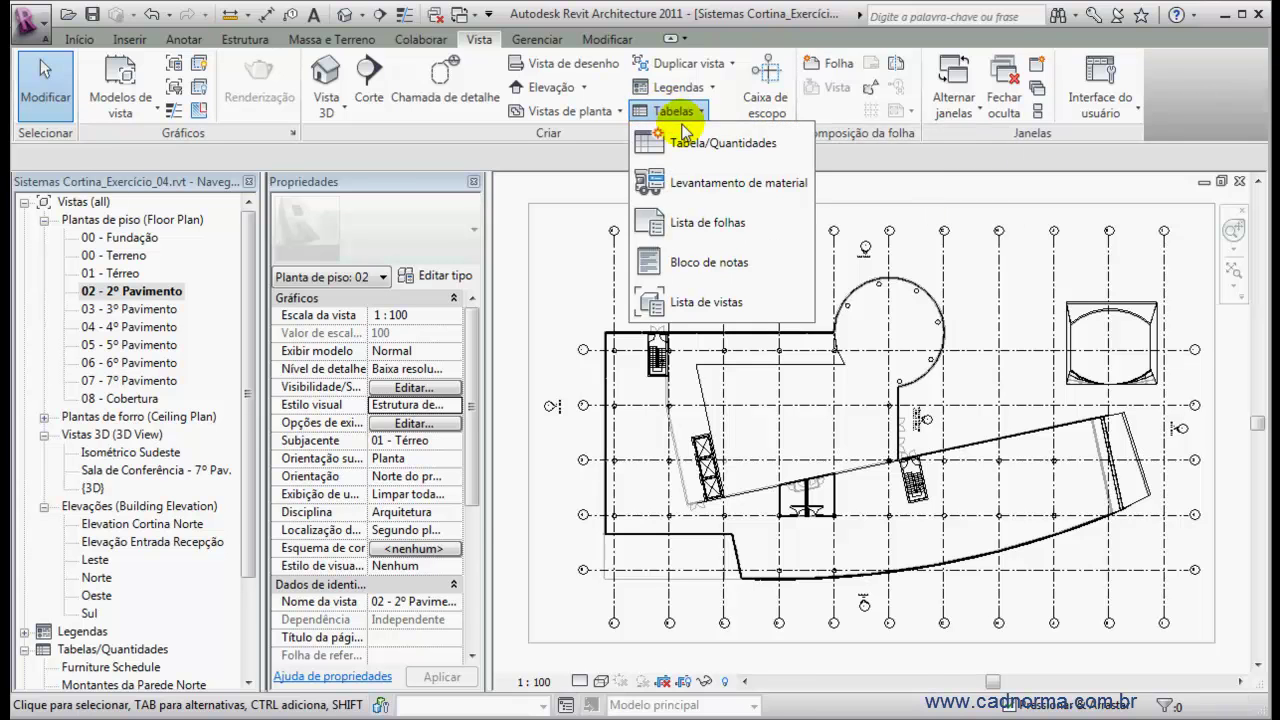
click(690, 143)
drag(623, 285, 630, 383)
click(482, 353)
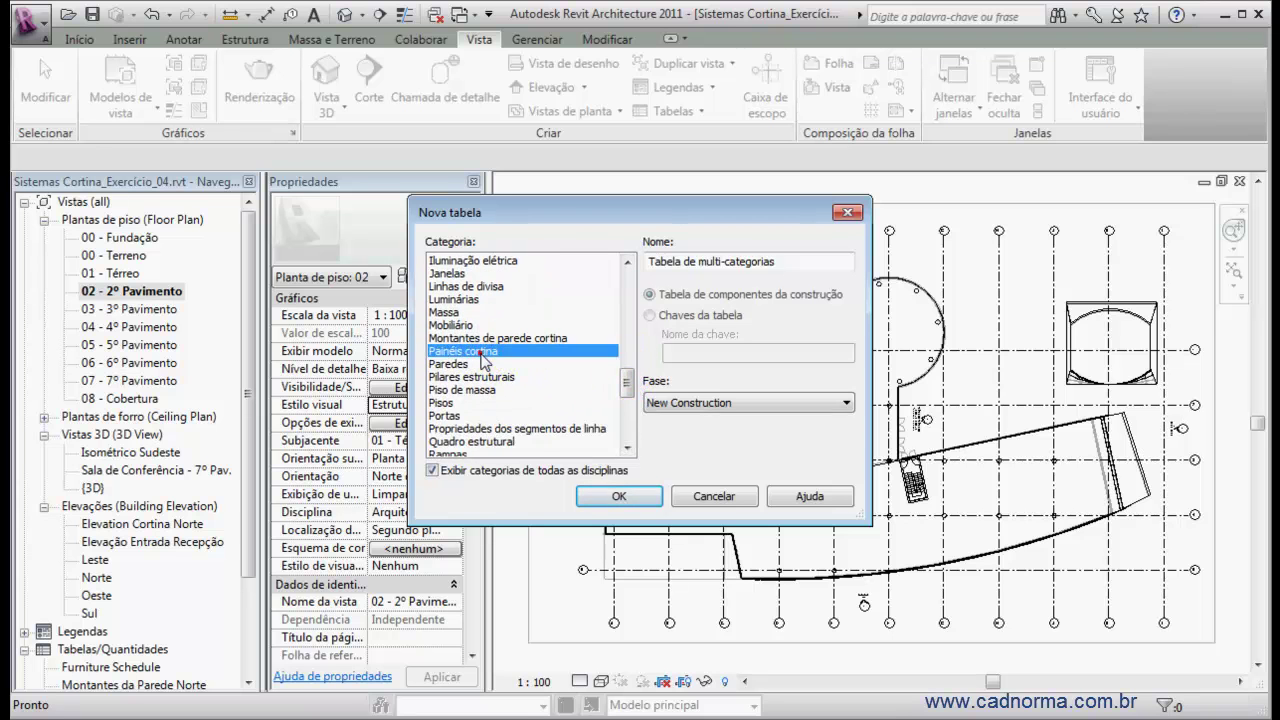
click(619, 496)
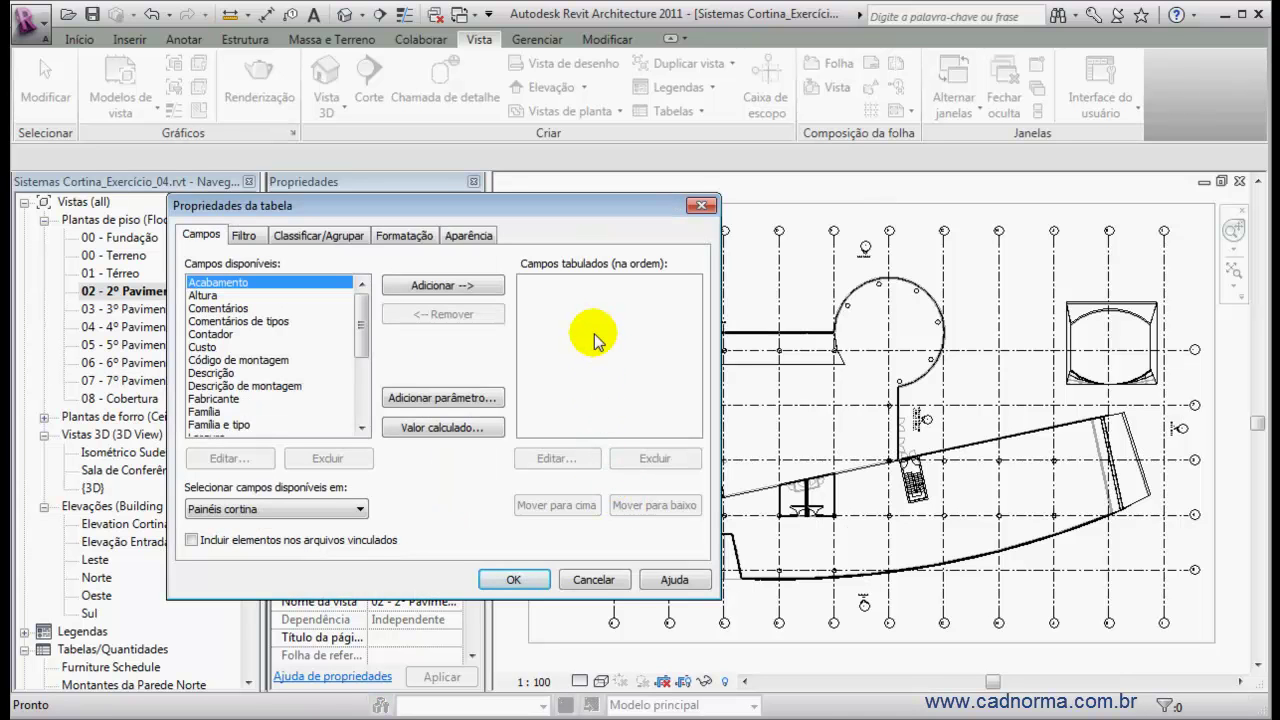
Step: Add the Contador, Família e tipo, Largura and Altura fields, in that order, to the curtain panel schedule
click(210, 335)
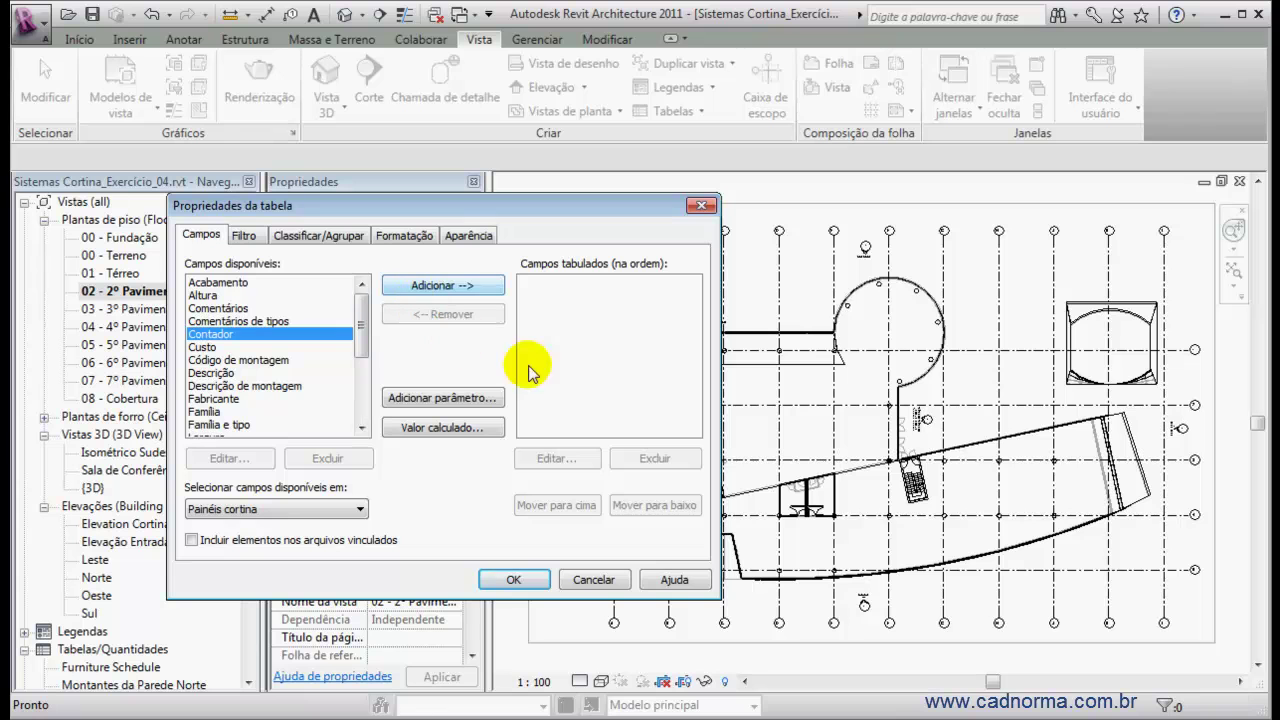
click(423, 287)
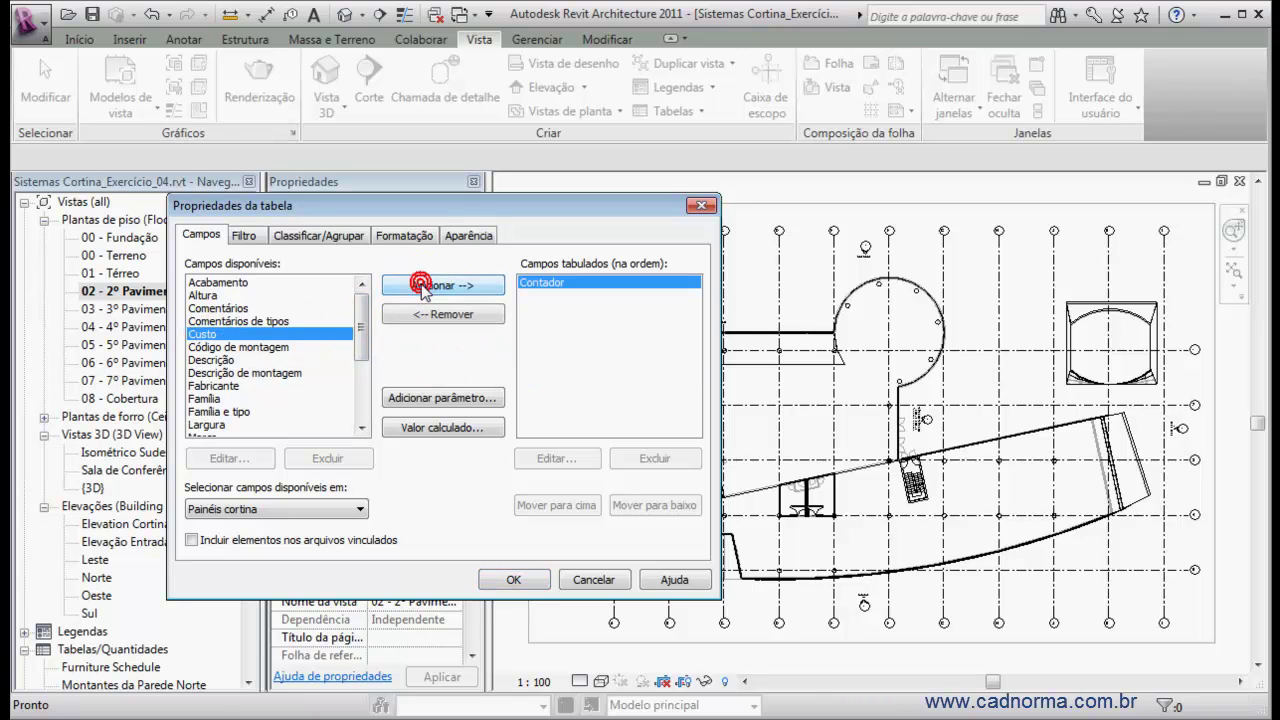
drag(363, 346, 366, 360)
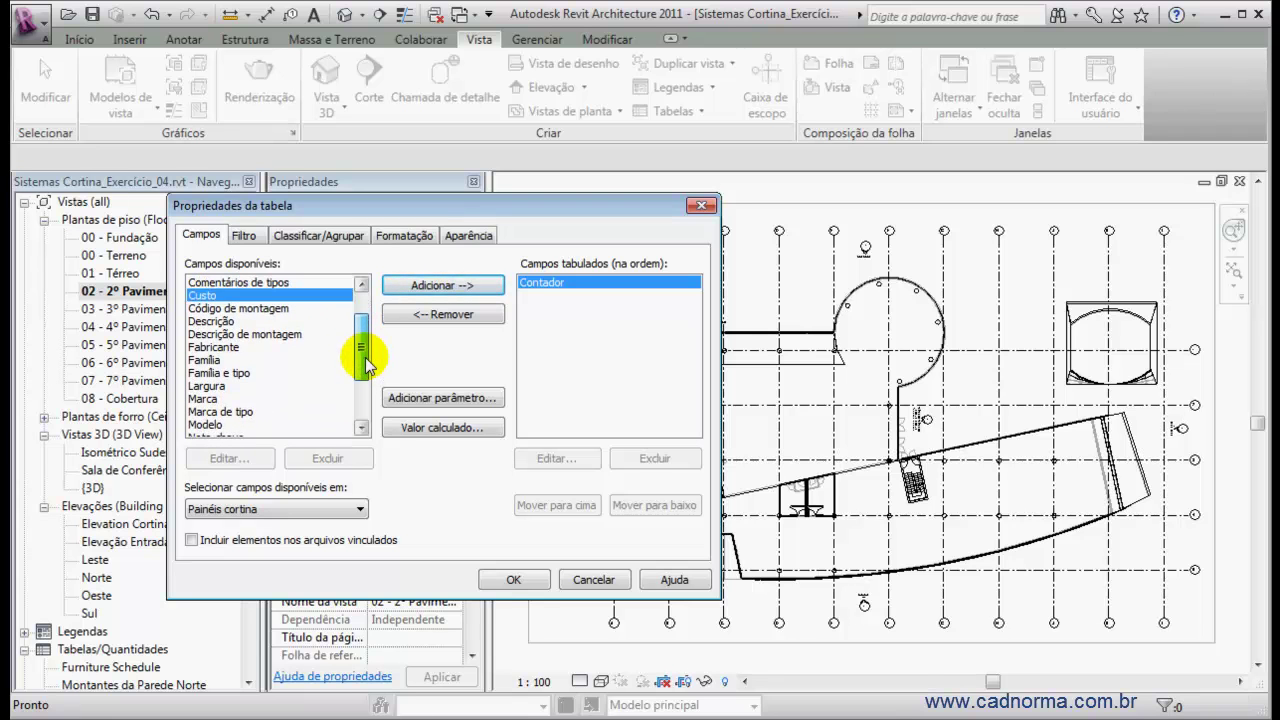
click(232, 373)
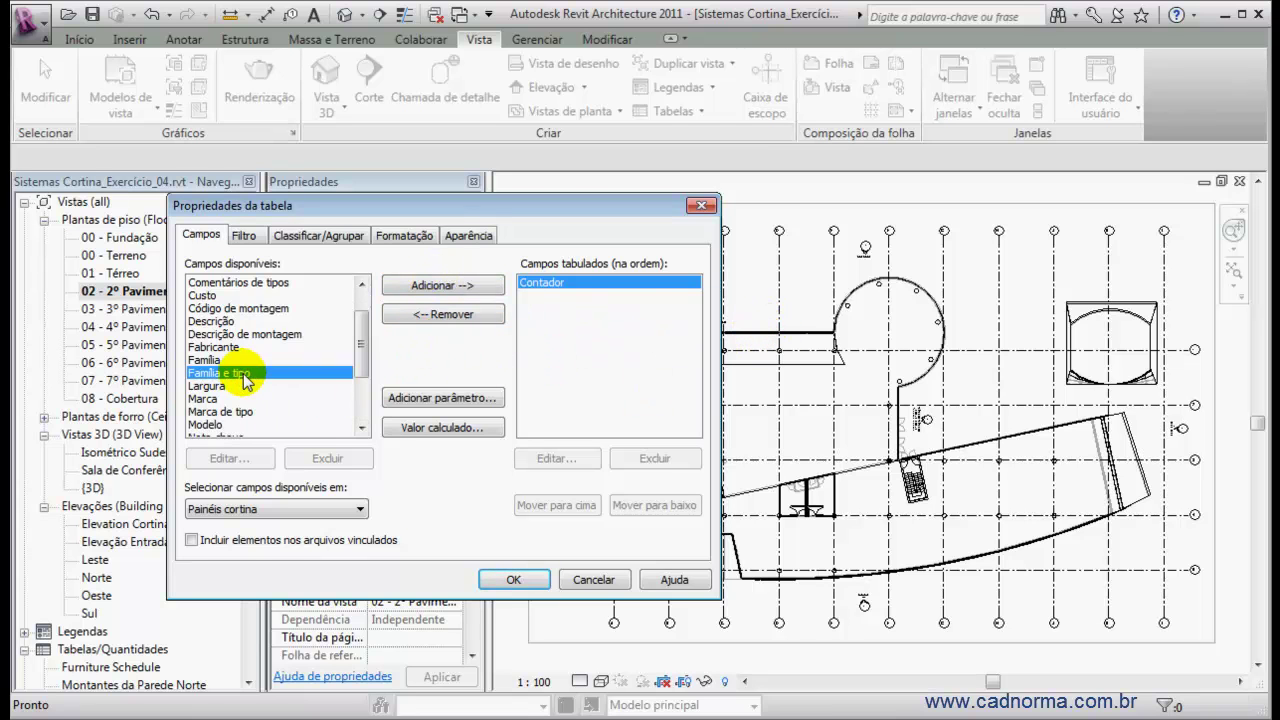
click(443, 286)
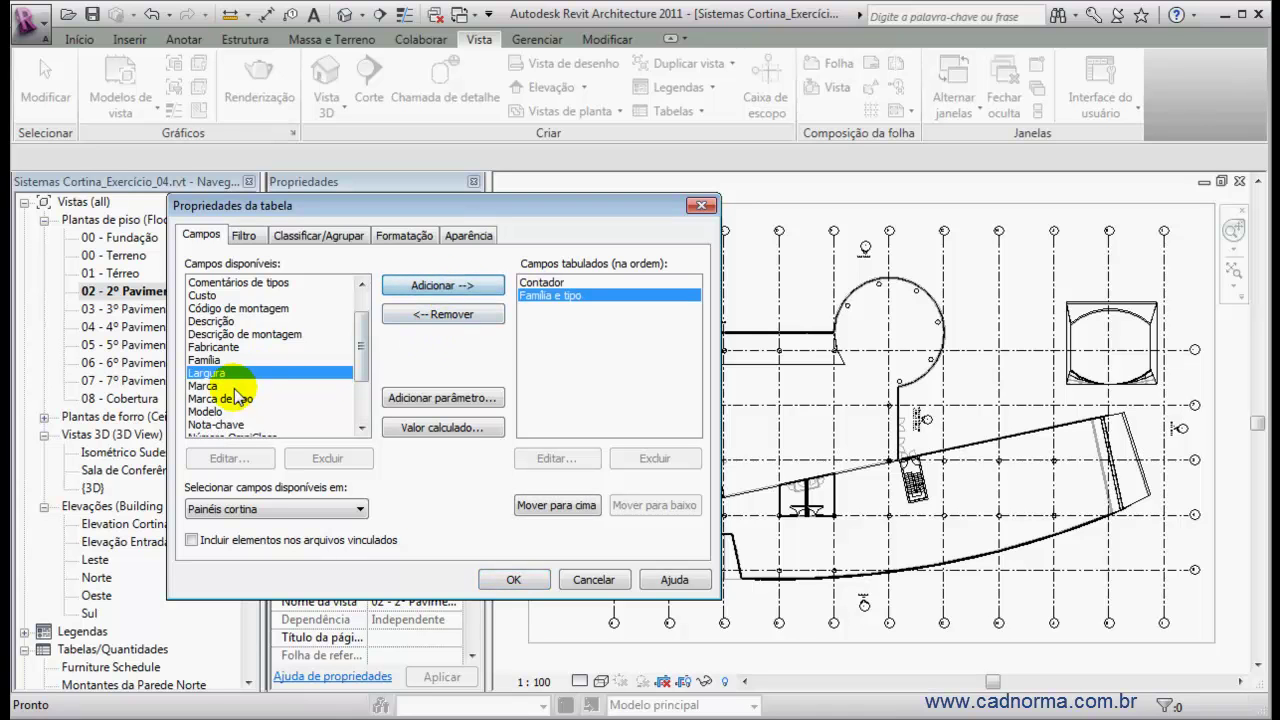
click(443, 286)
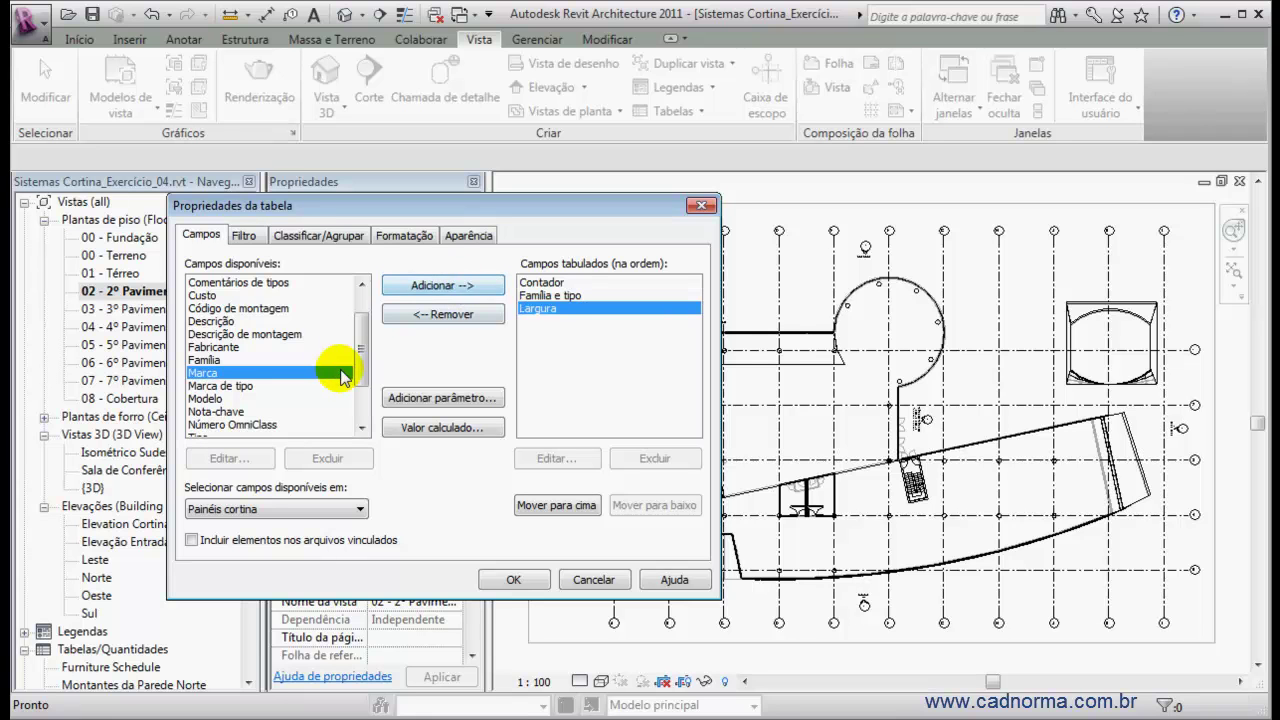
scroll(340, 368, up, 1)
click(230, 295)
click(440, 291)
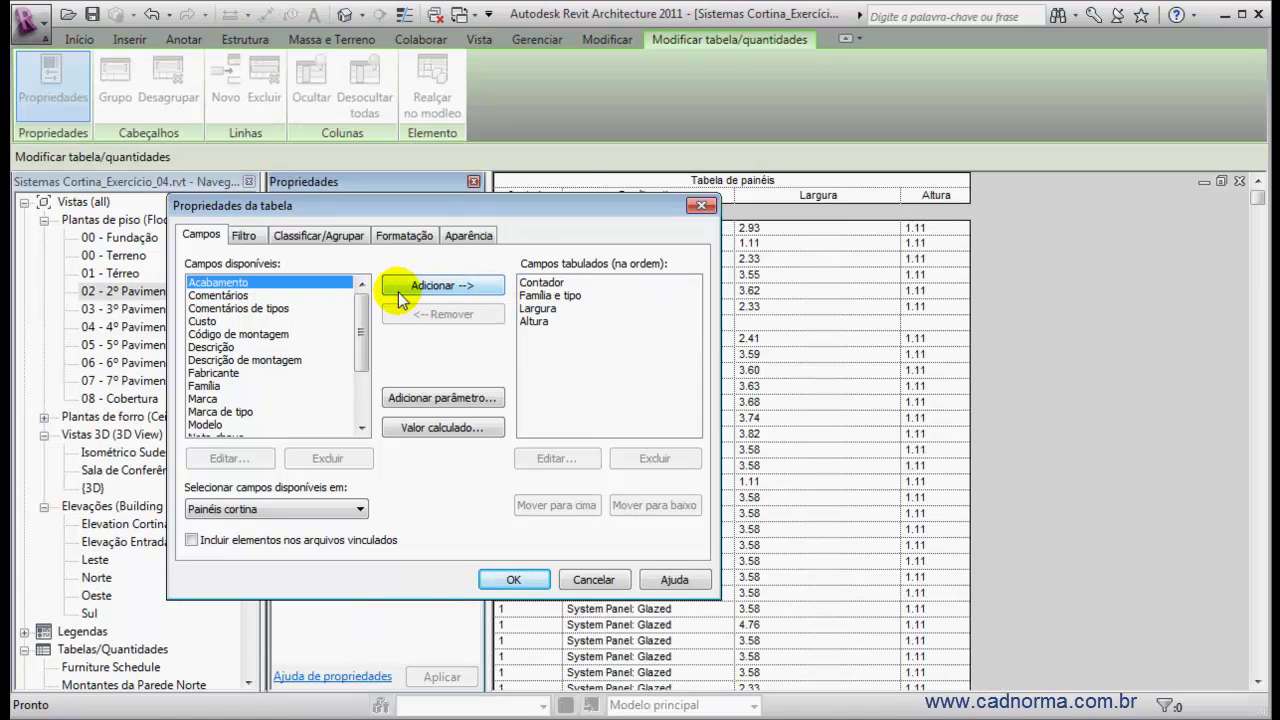
Step: Add the Comentários field to the panel schedule and move it to the first position, before Contador
click(220, 296)
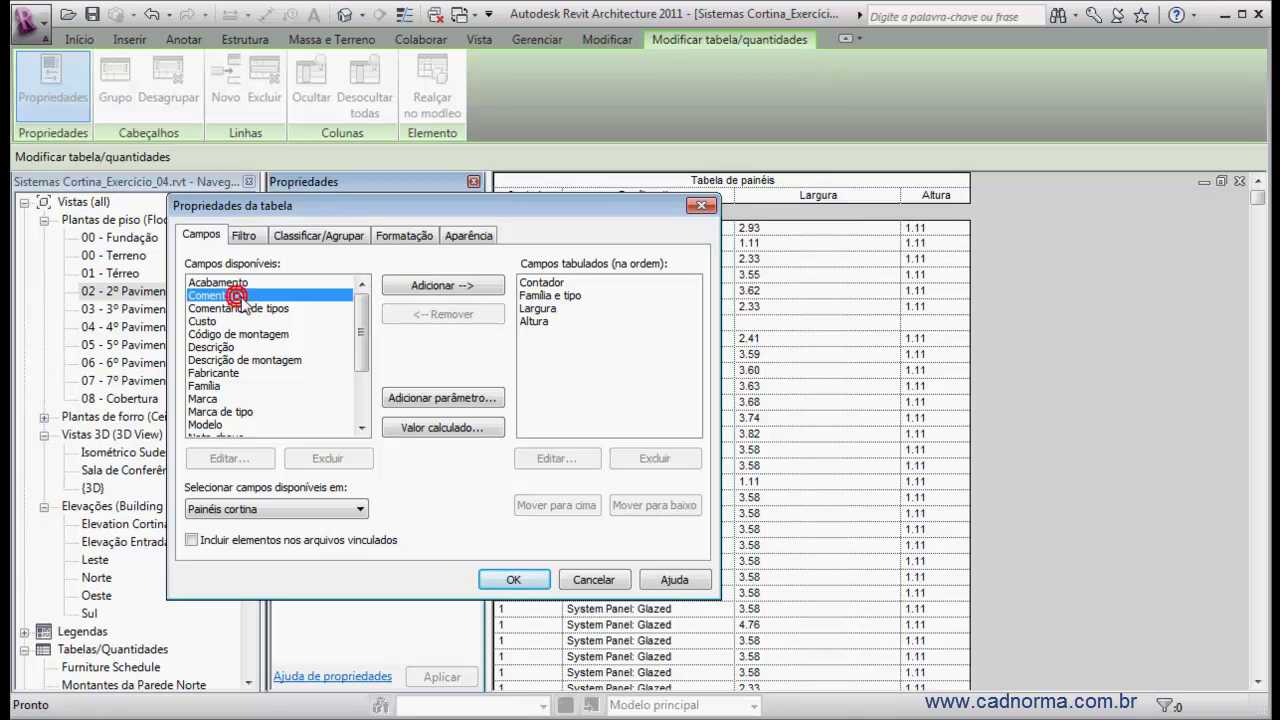
click(438, 286)
click(567, 504)
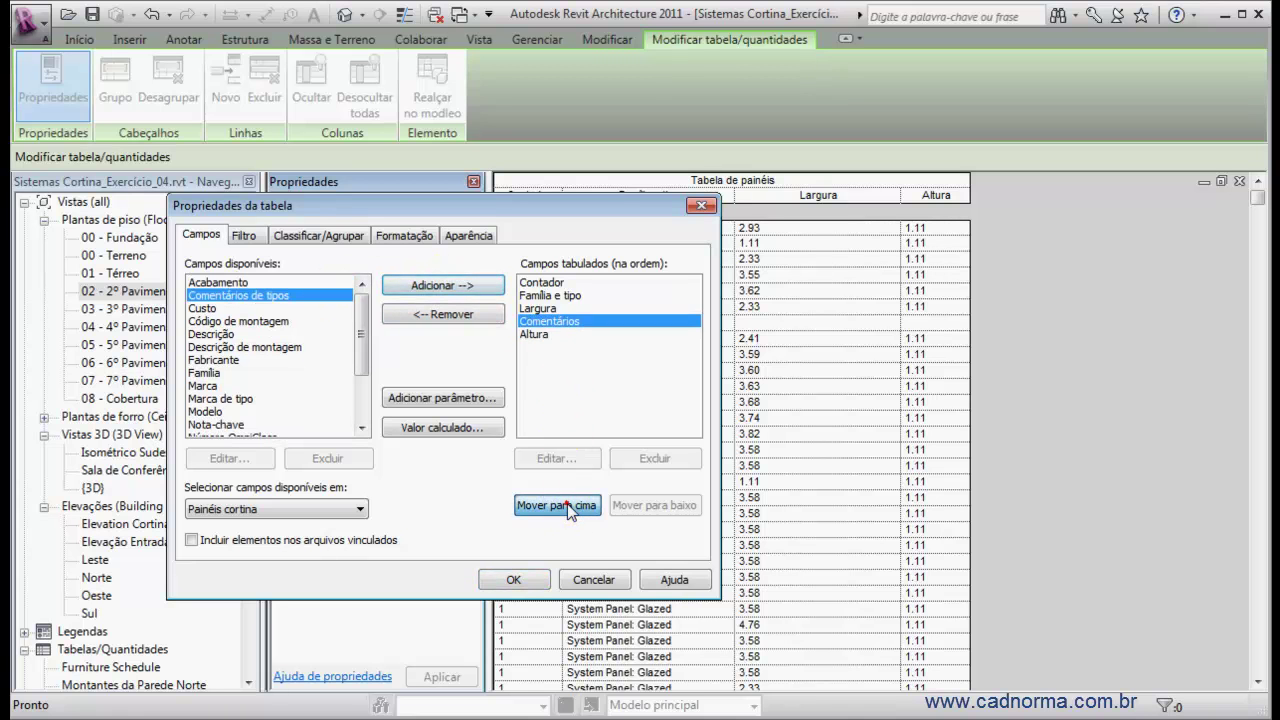
click(567, 504)
click(567, 504)
click(567, 504)
click(513, 579)
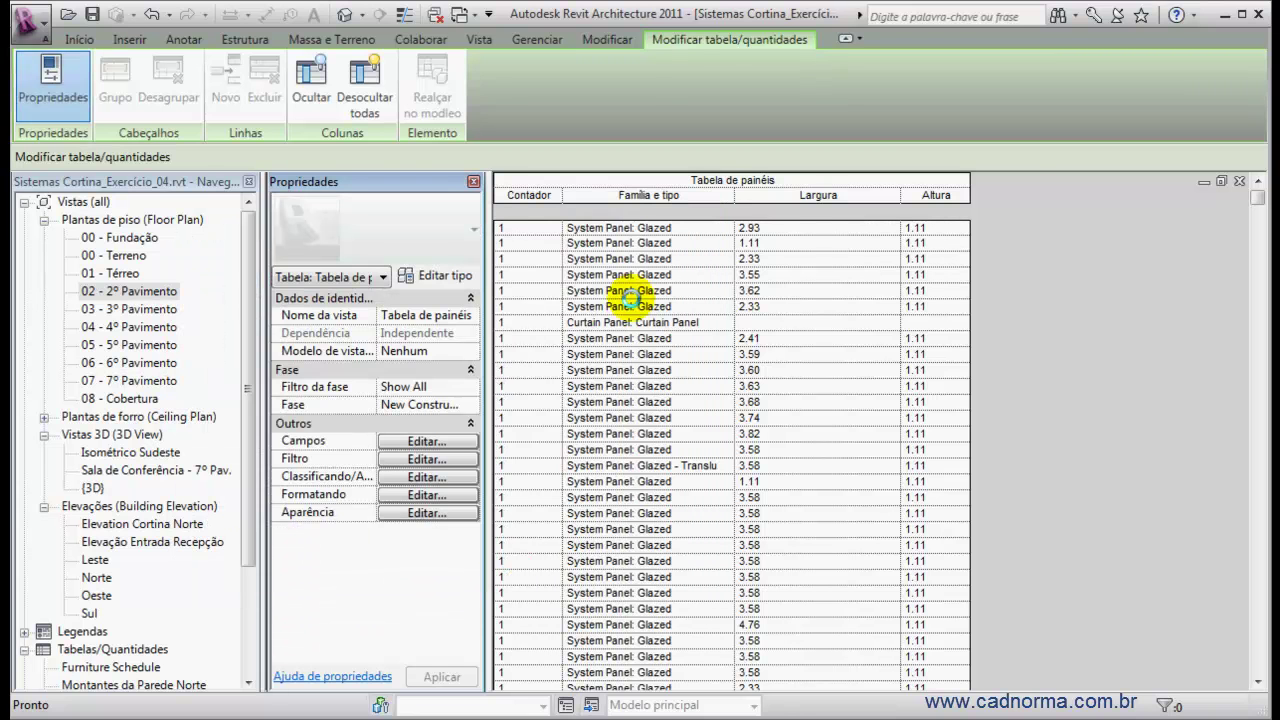
Step: Filter the panel schedule to Comentários igual Parede Norte and widen the Comentários and Família e tipo columns to fit their text
click(415, 460)
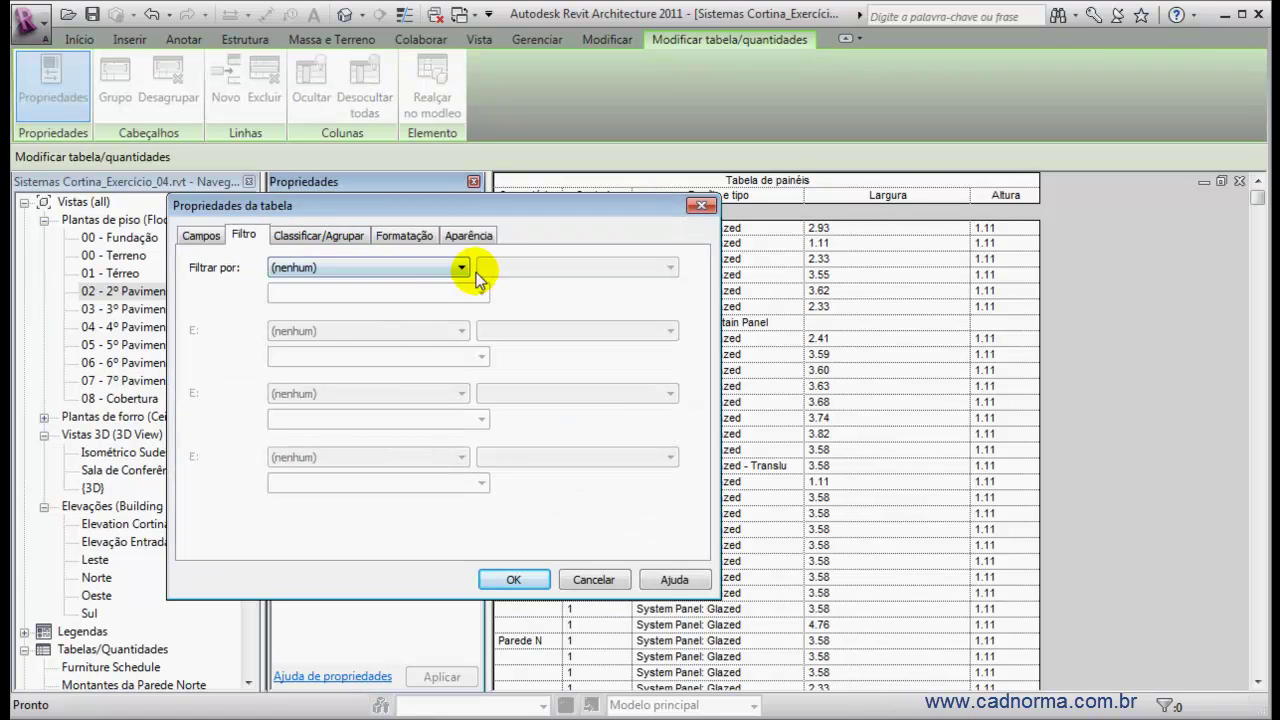
click(373, 298)
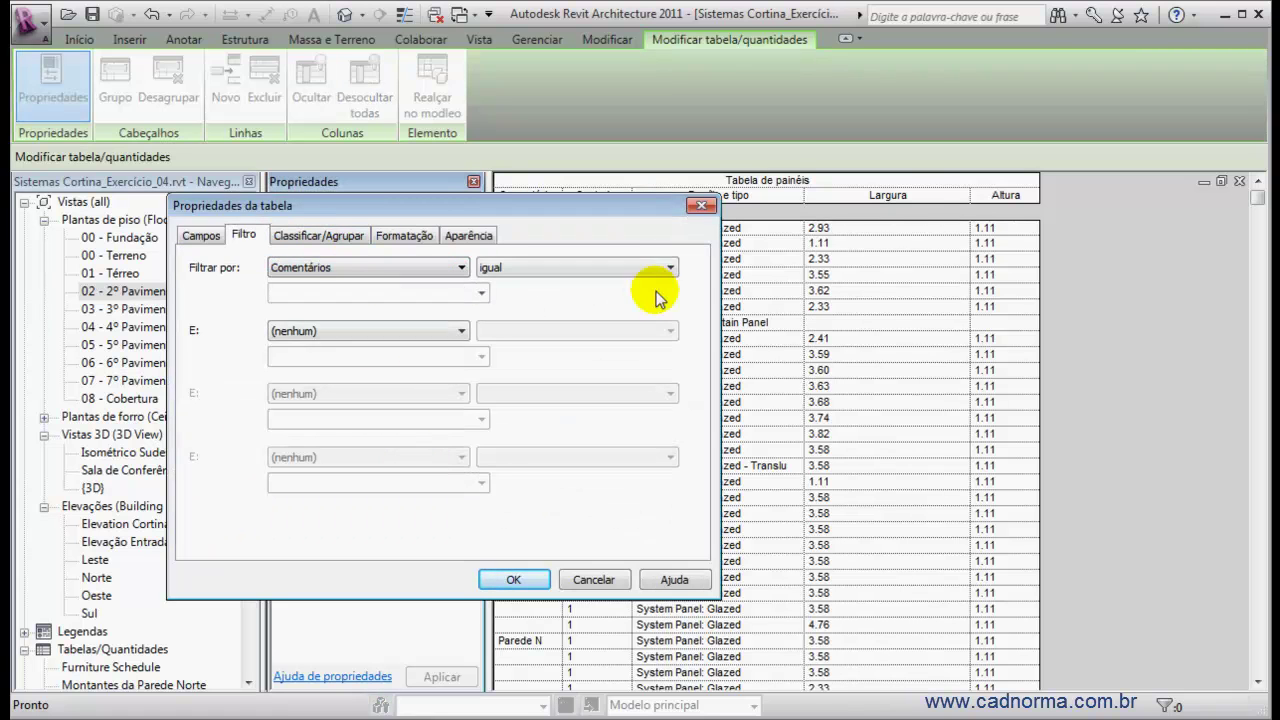
click(481, 293)
click(347, 312)
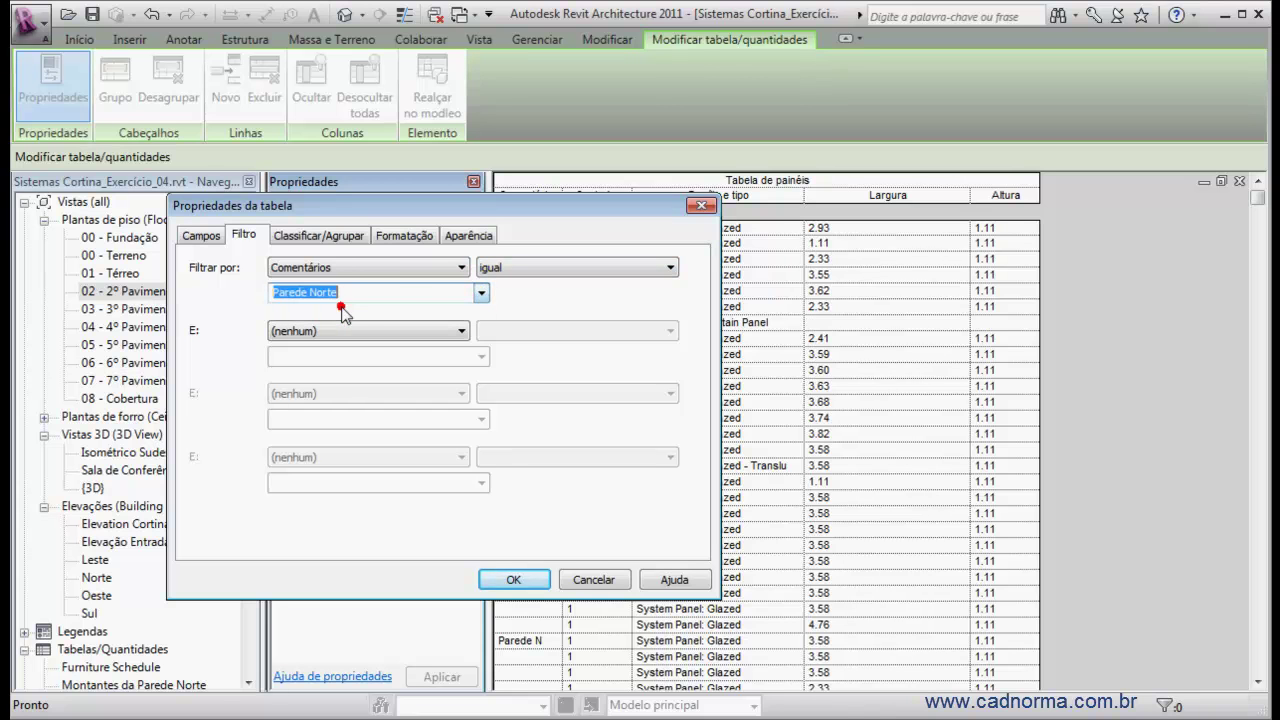
click(514, 580)
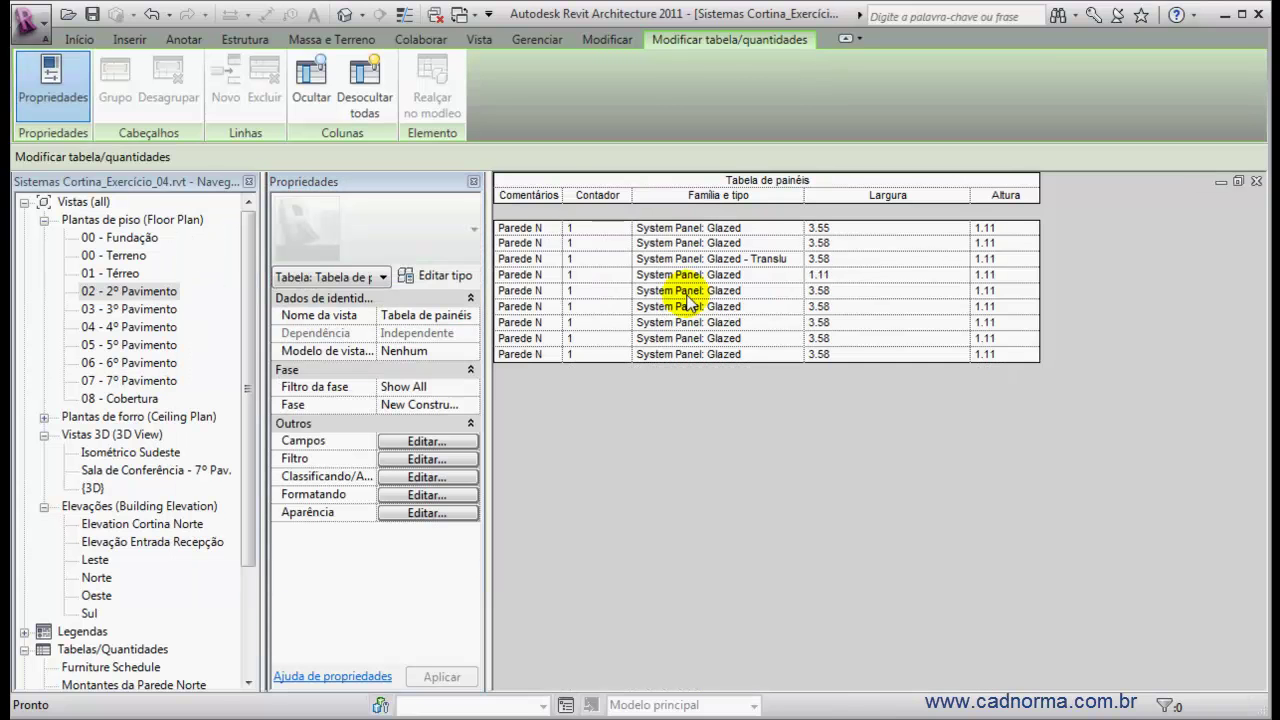
drag(578, 195, 734, 197)
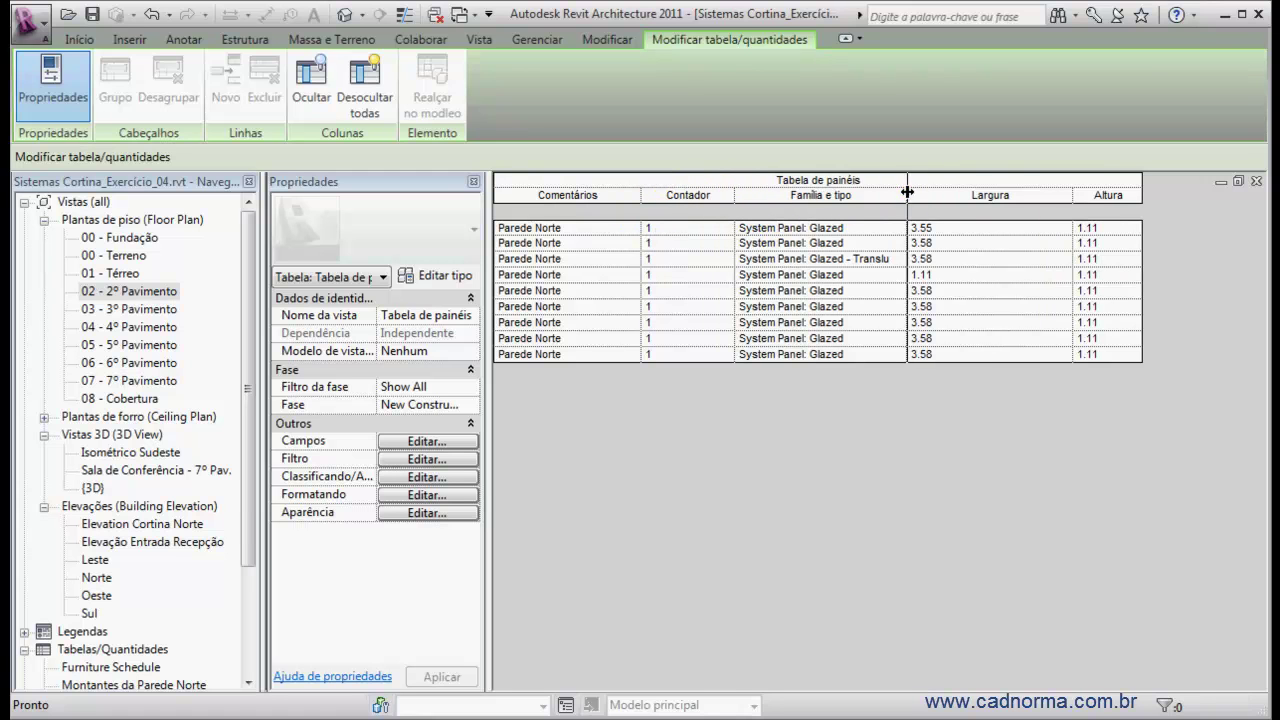
drag(908, 193, 940, 193)
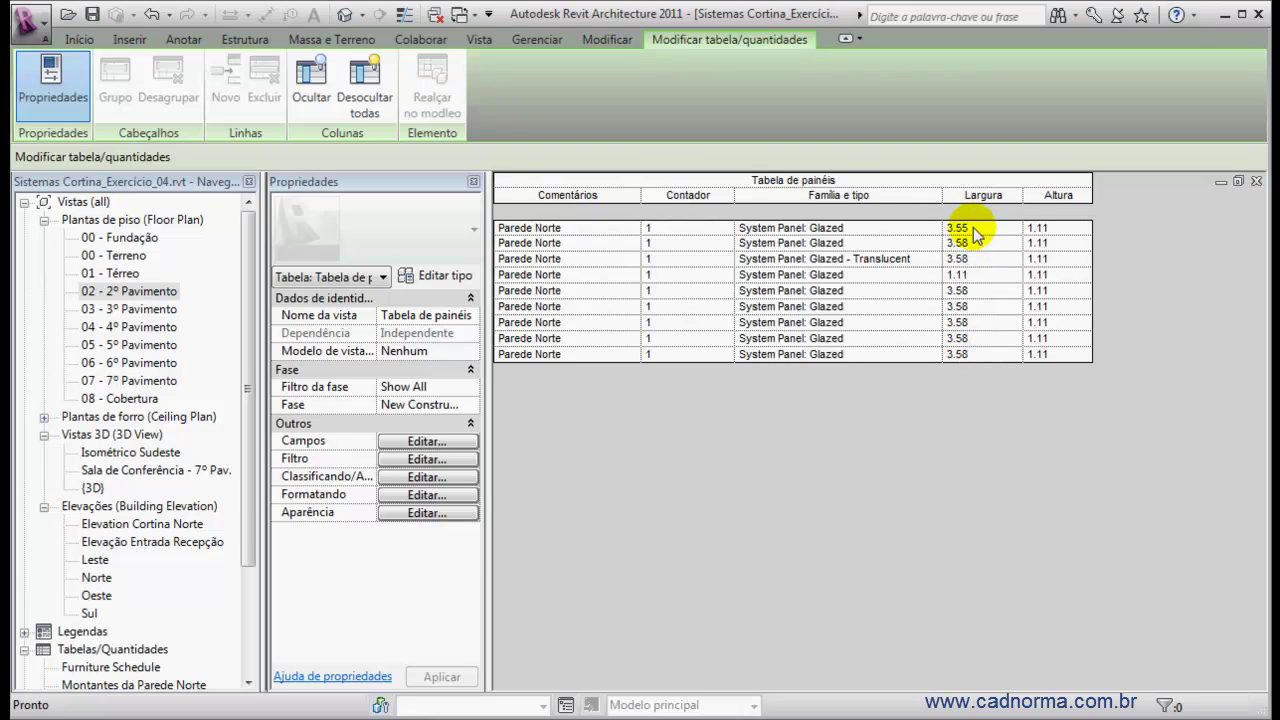
Step: Sort the panel schedule by Largura and secondarily by Altura, both ascending
click(431, 477)
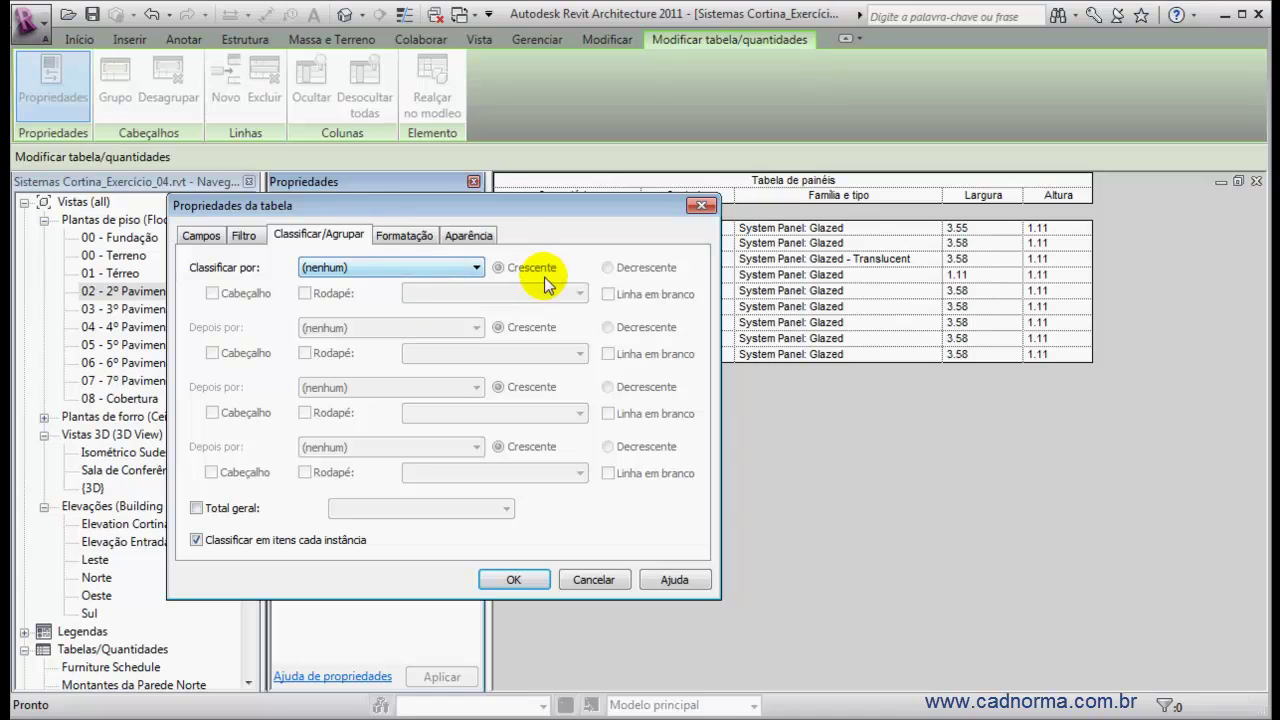
click(476, 268)
click(374, 323)
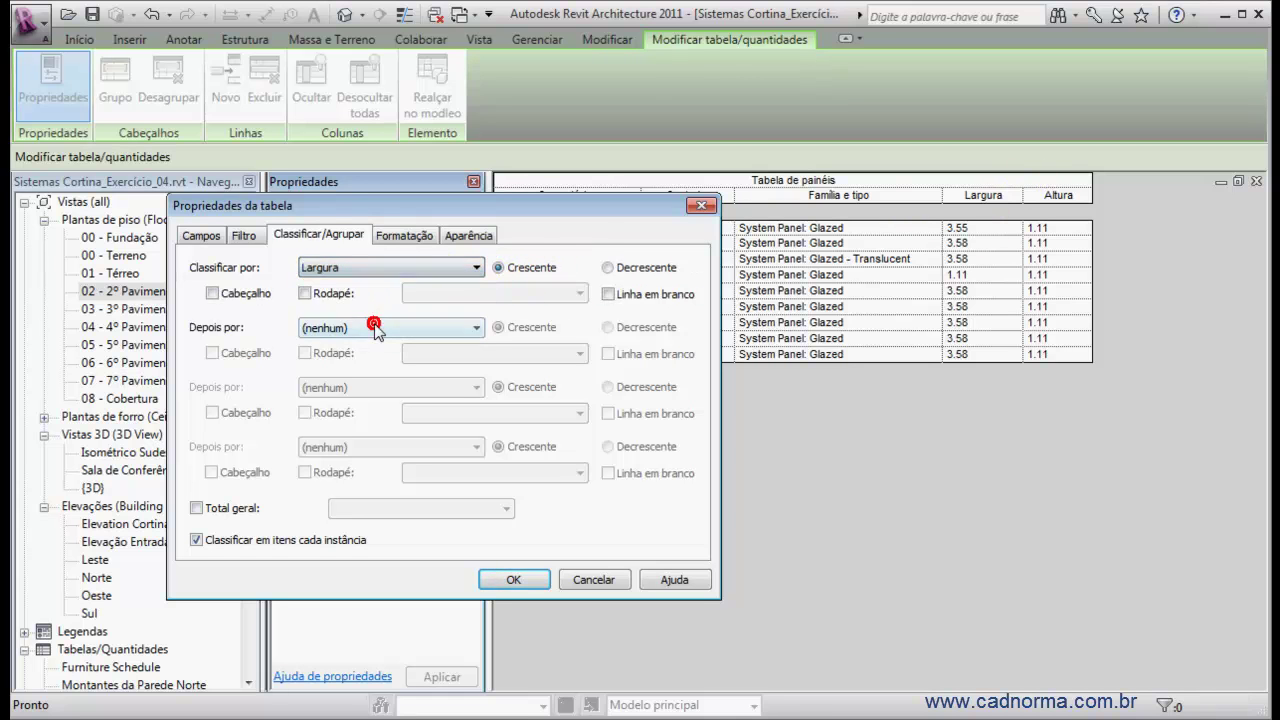
click(476, 328)
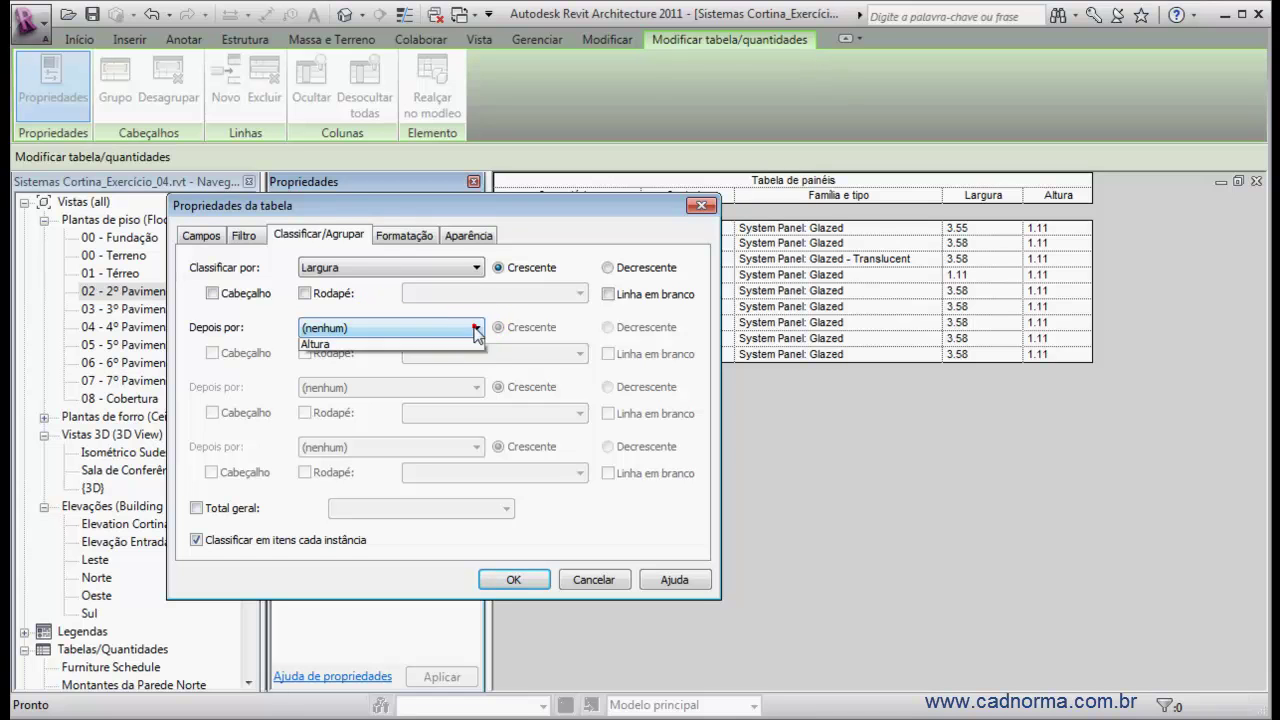
click(405, 397)
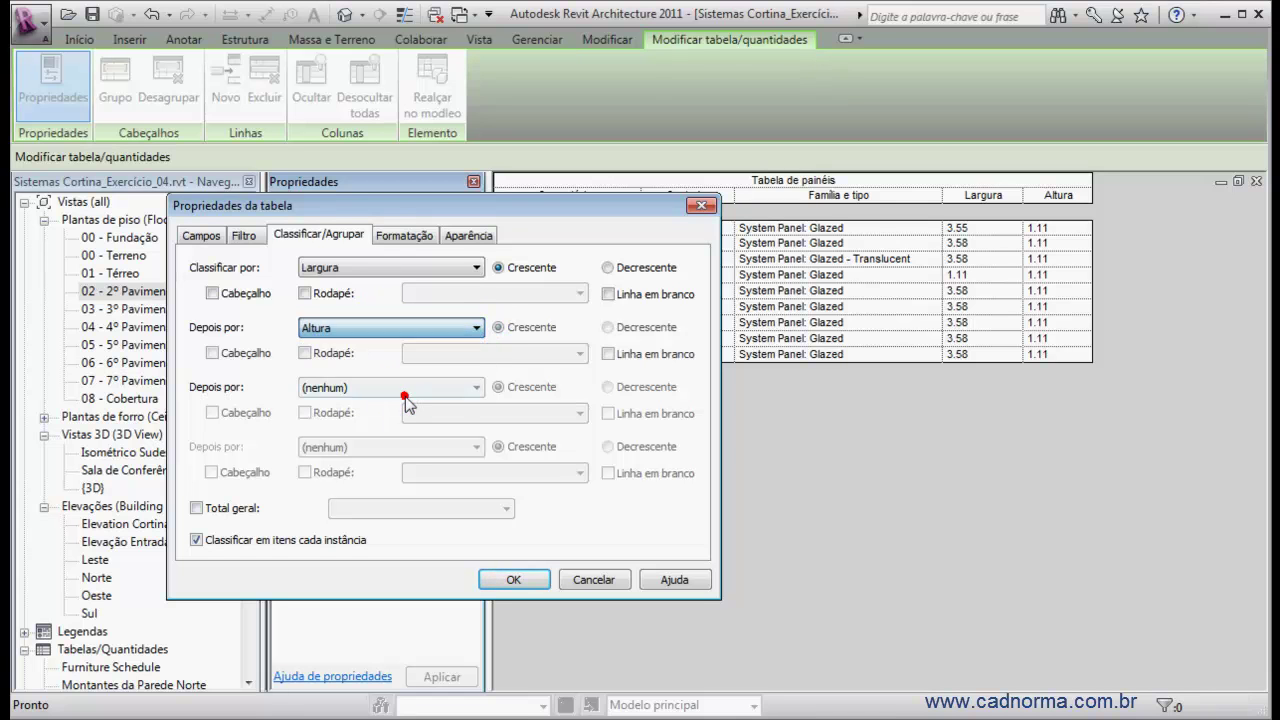
click(513, 578)
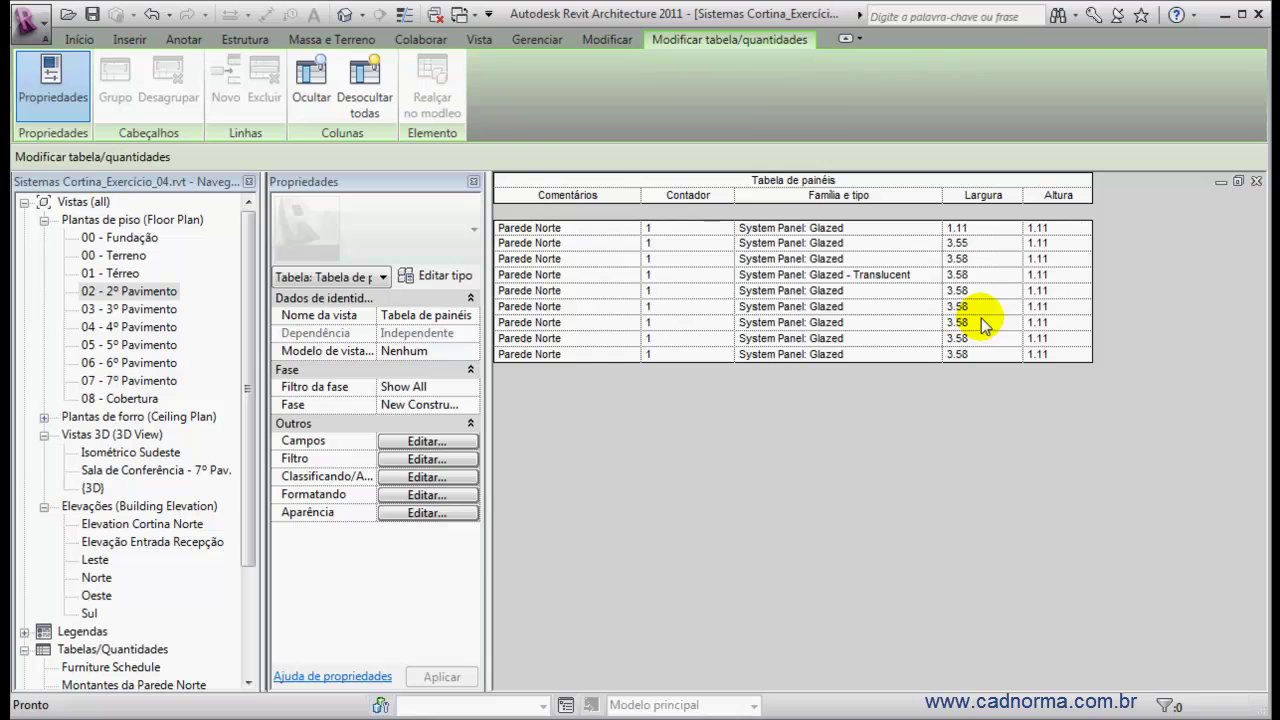
click(588, 396)
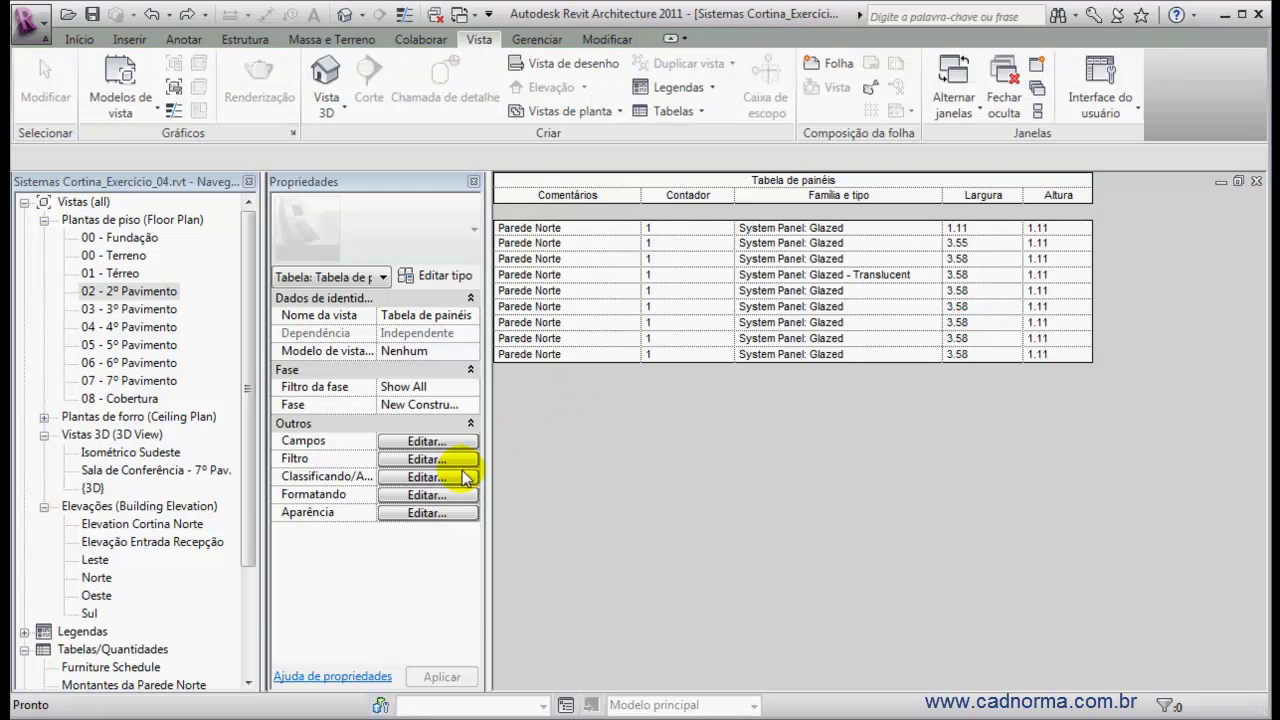
Step: Set the panel schedule's sorting to Família e tipo, followed by Largura and Altura
click(445, 478)
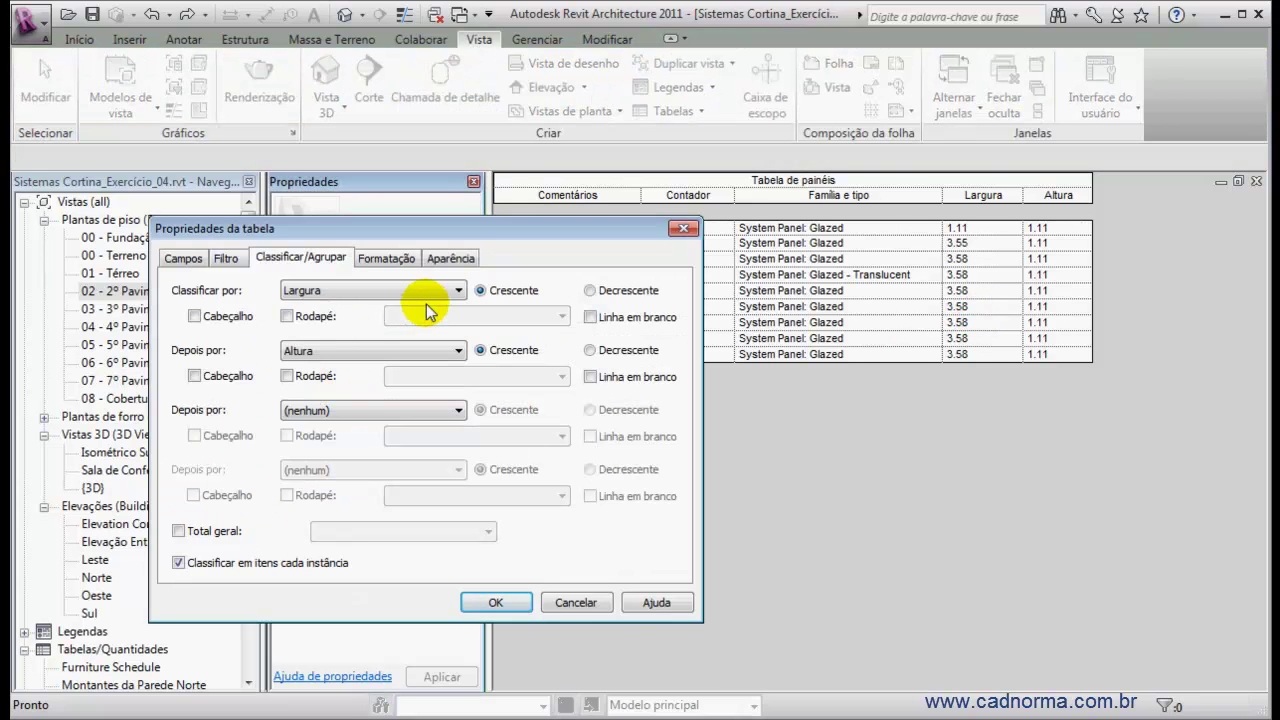
click(459, 290)
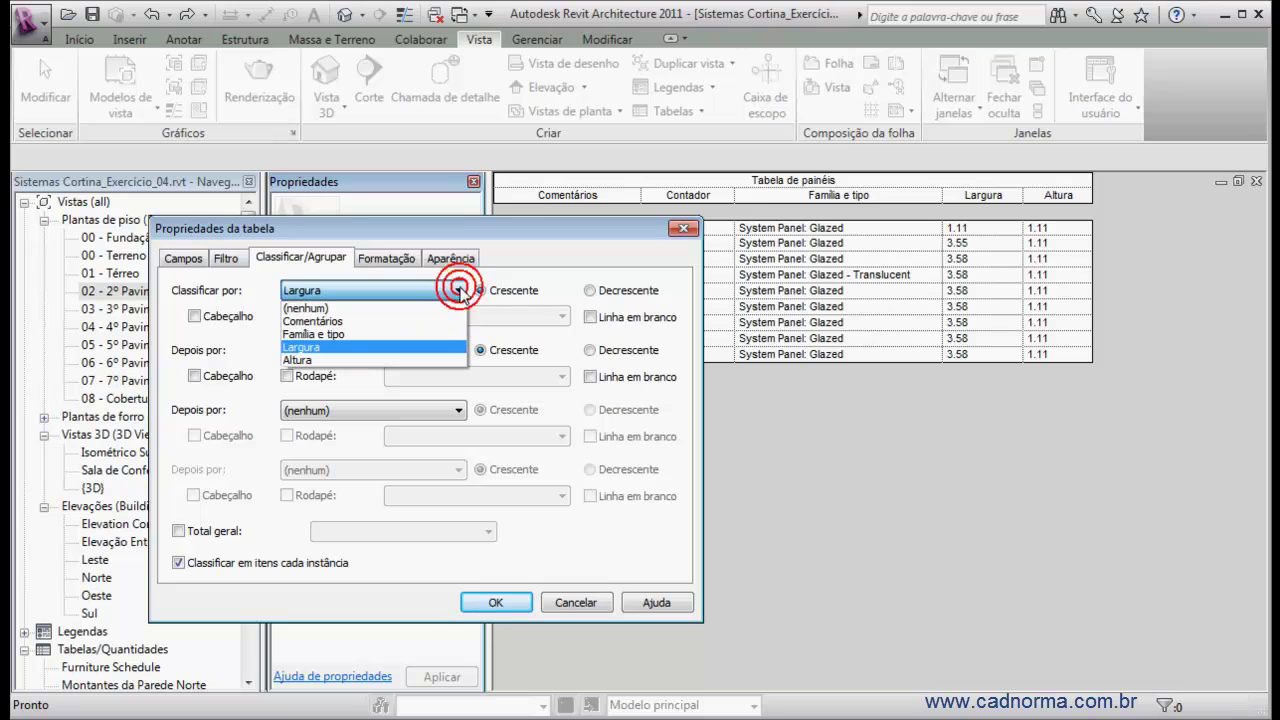
click(386, 334)
click(459, 351)
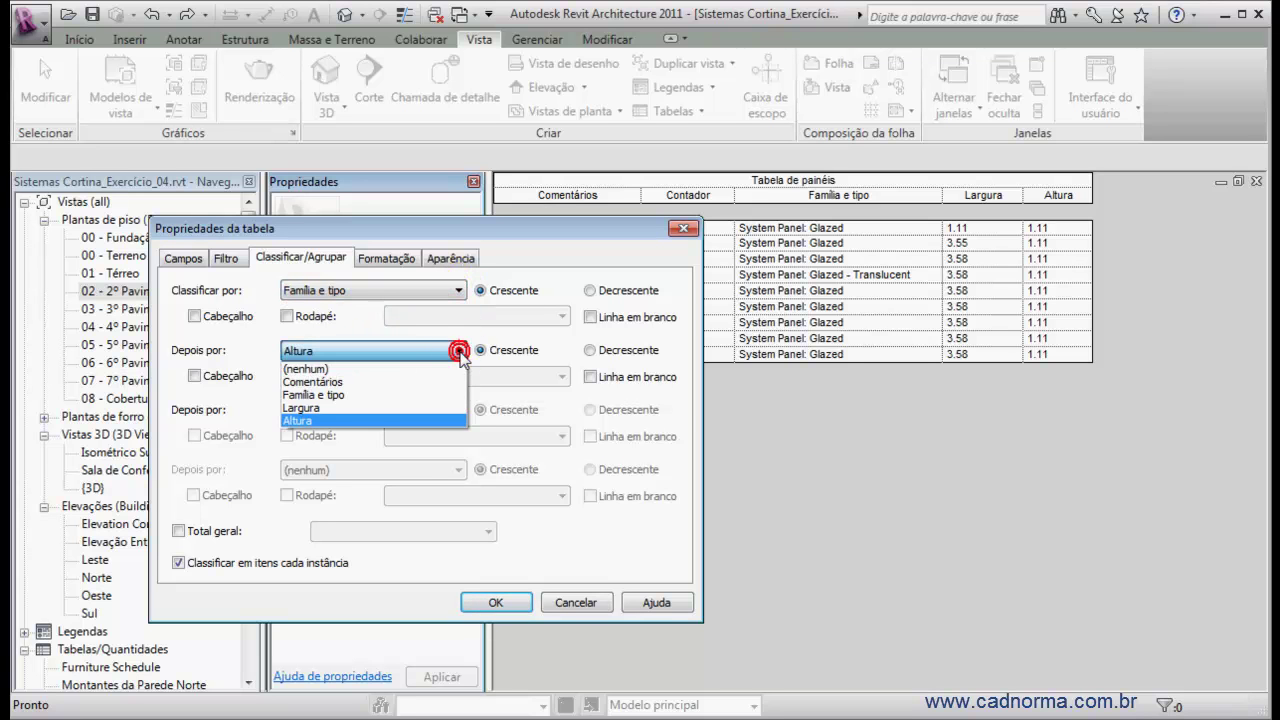
click(400, 408)
click(459, 410)
click(343, 486)
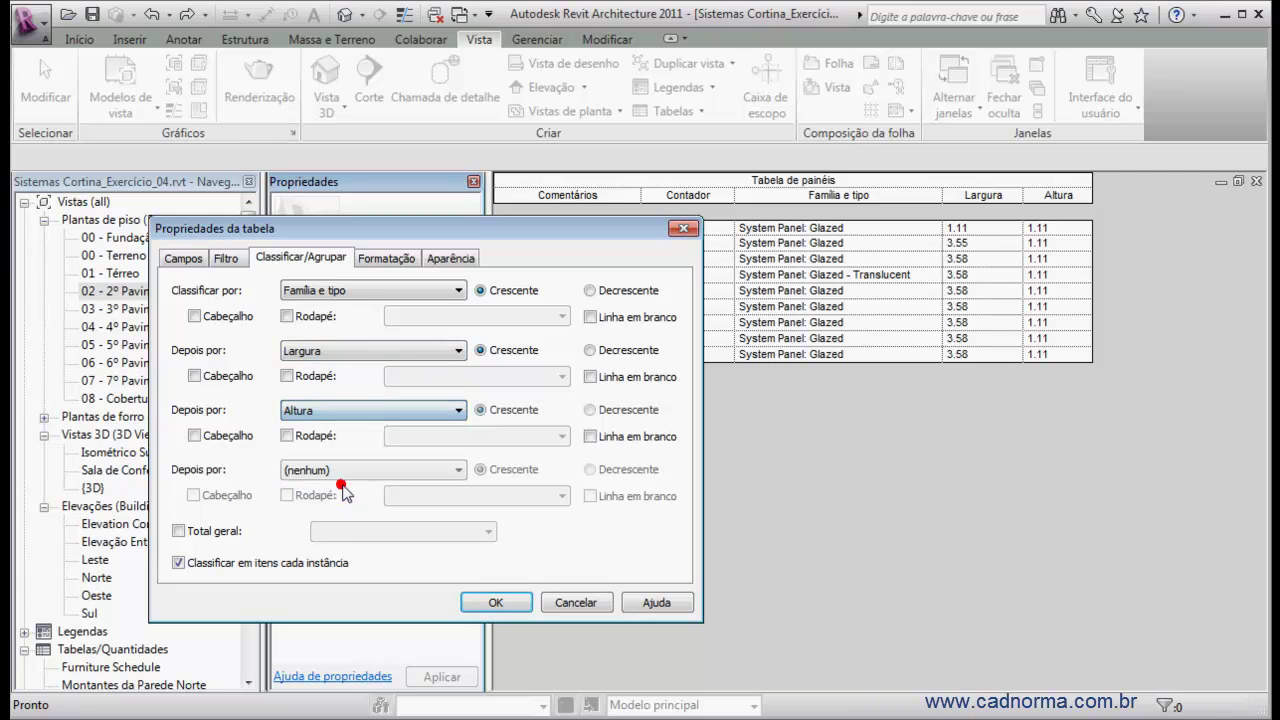
click(498, 603)
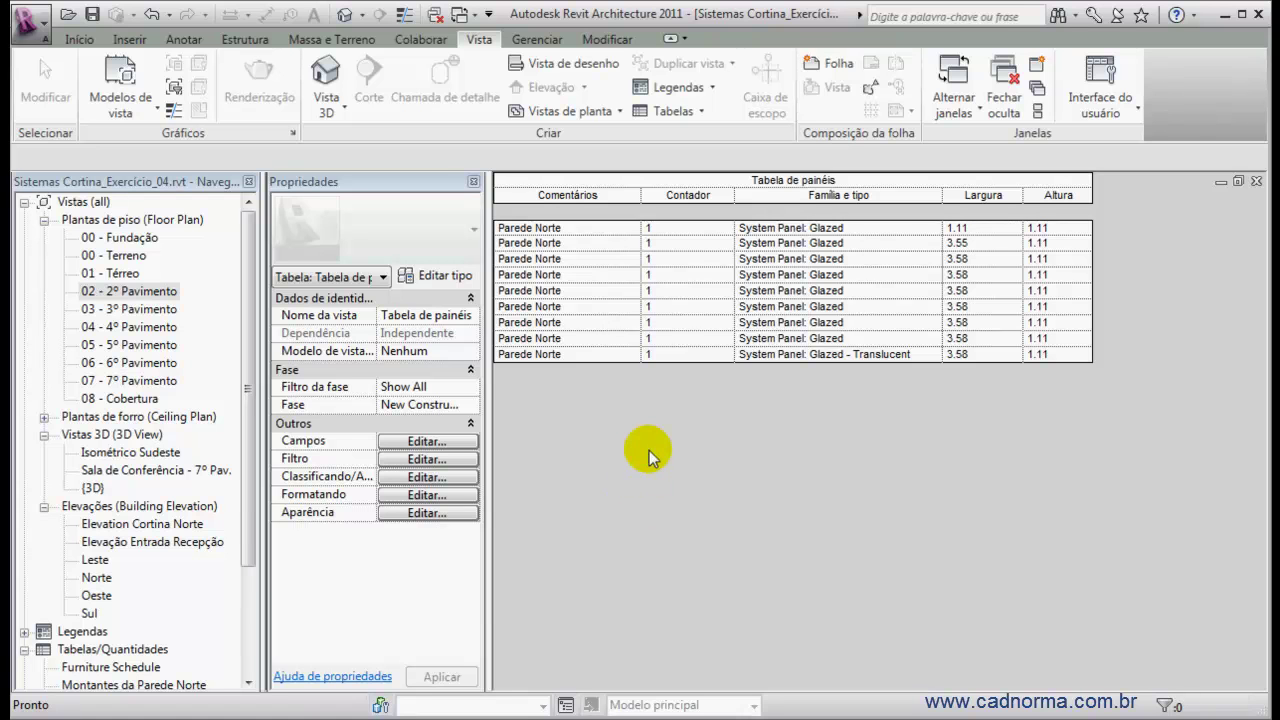
Step: Hide the Comentários field in the panel schedule and turn off Classificar em itens cada instância
click(427, 494)
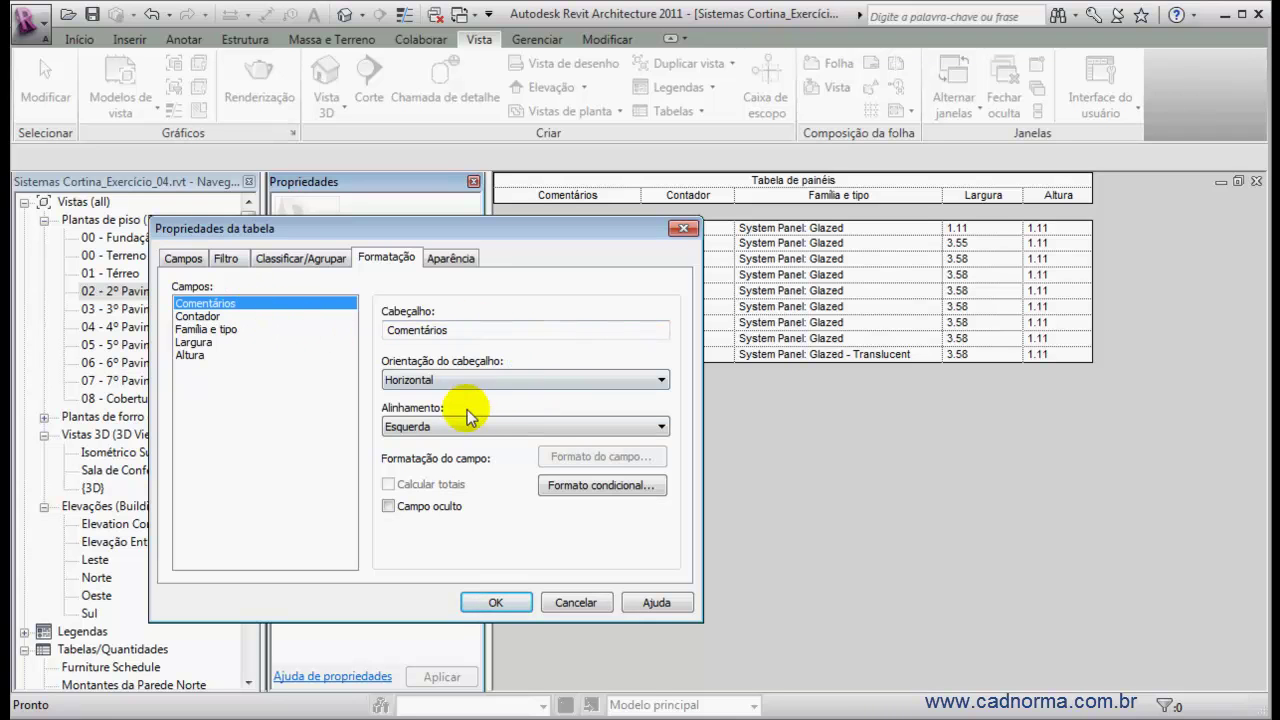
click(389, 506)
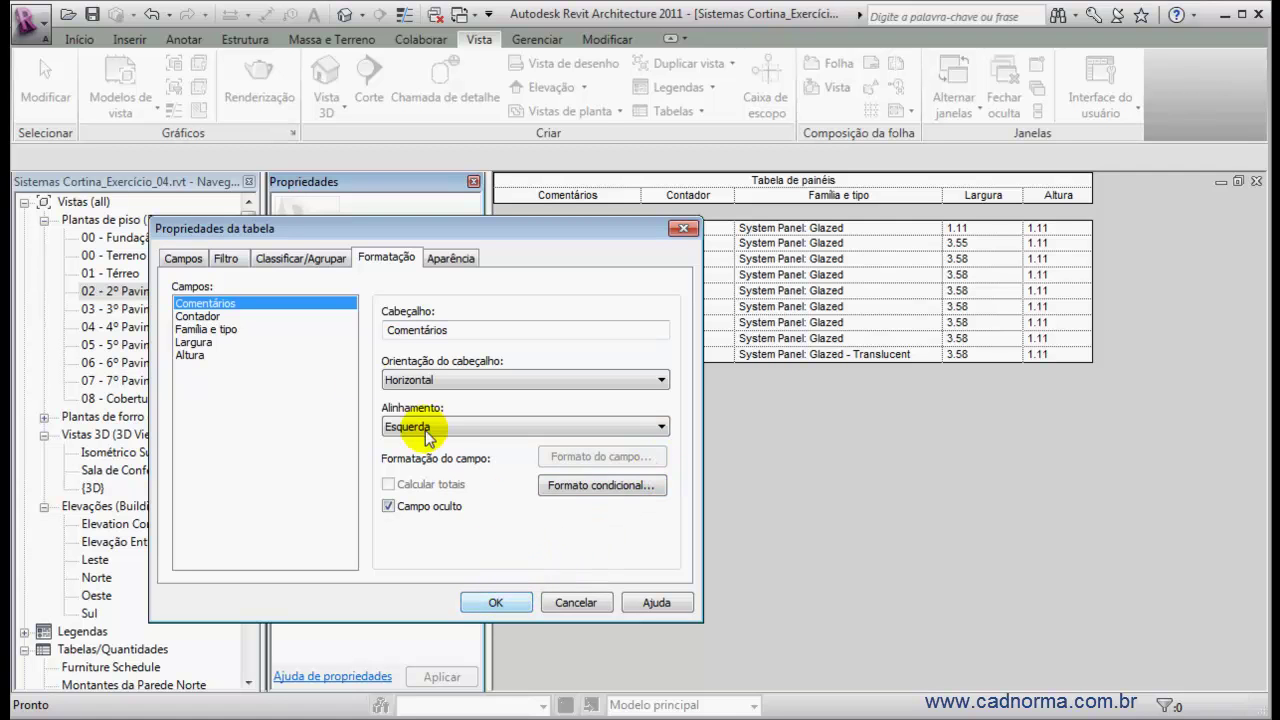
click(293, 258)
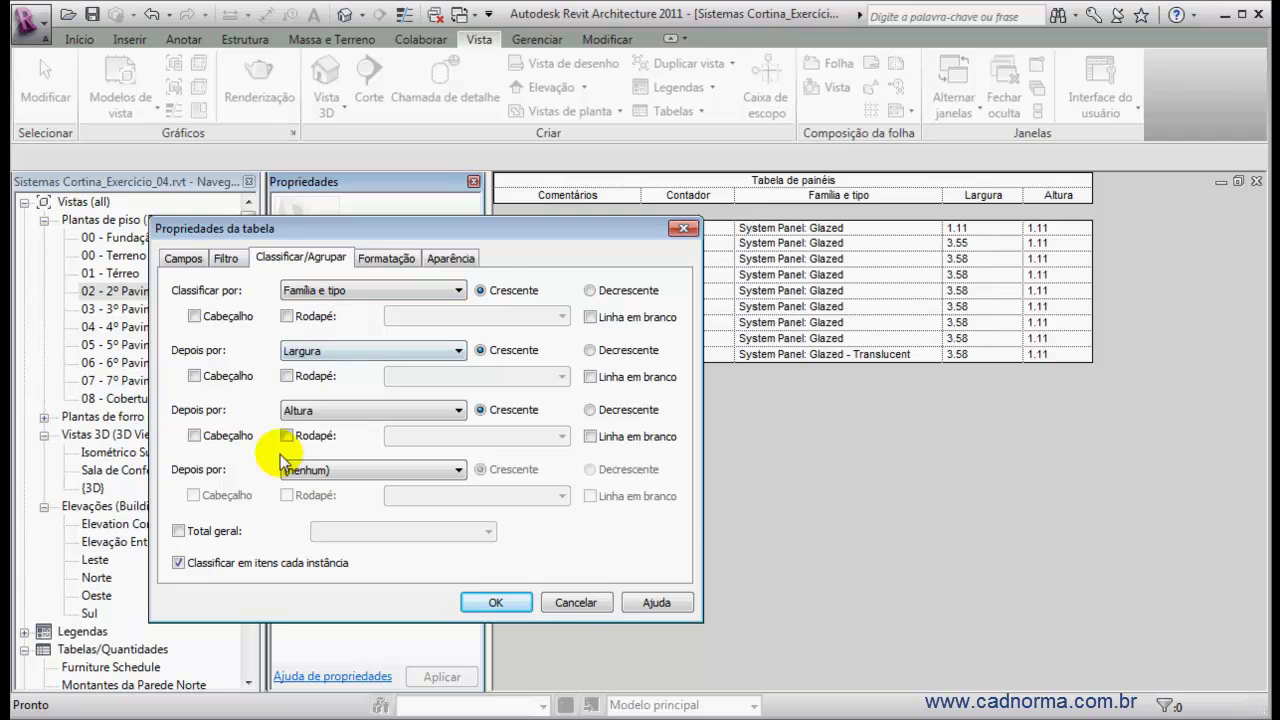
click(178, 563)
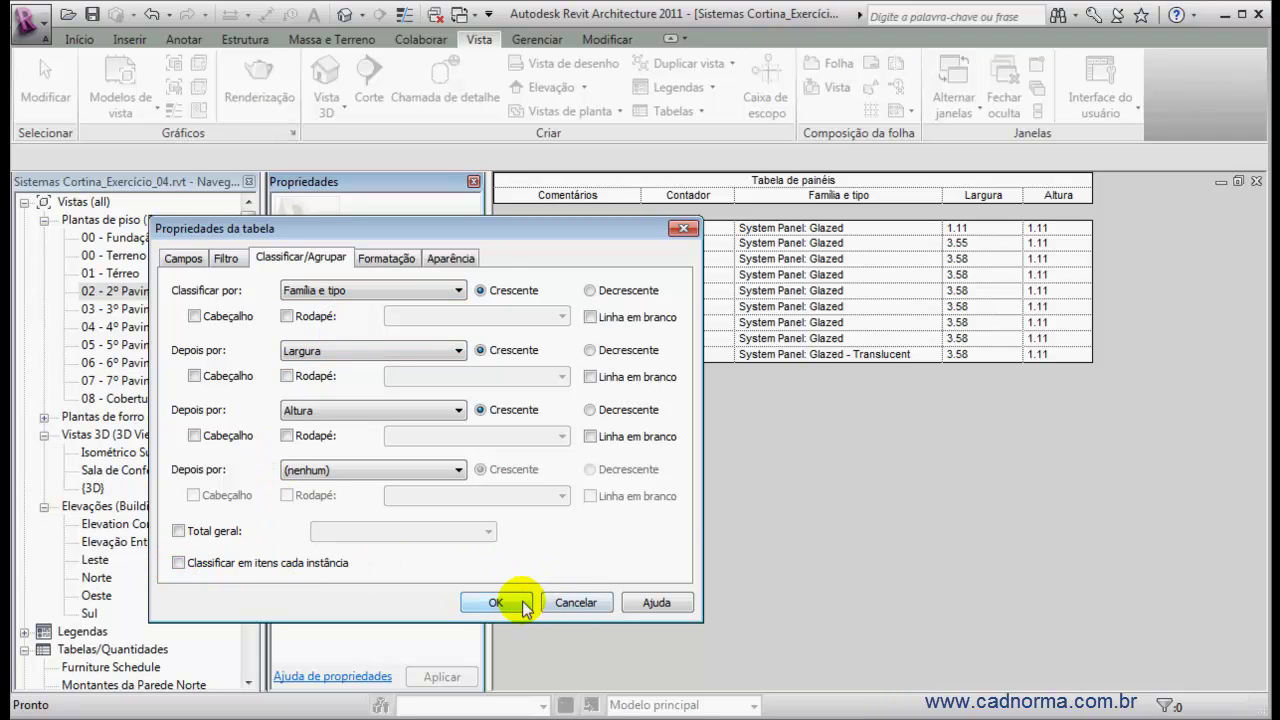
click(510, 607)
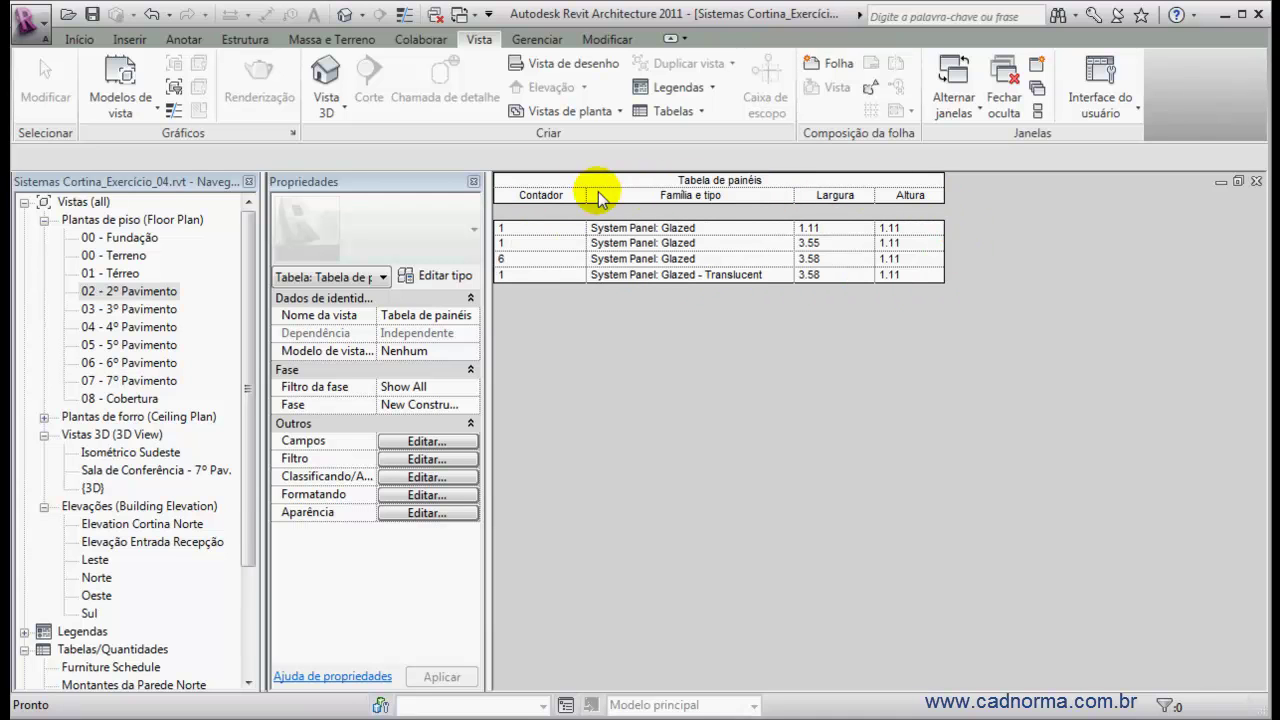
Step: Change the panel schedule's title to Tabela de Painéis da Parede Norte
click(737, 181)
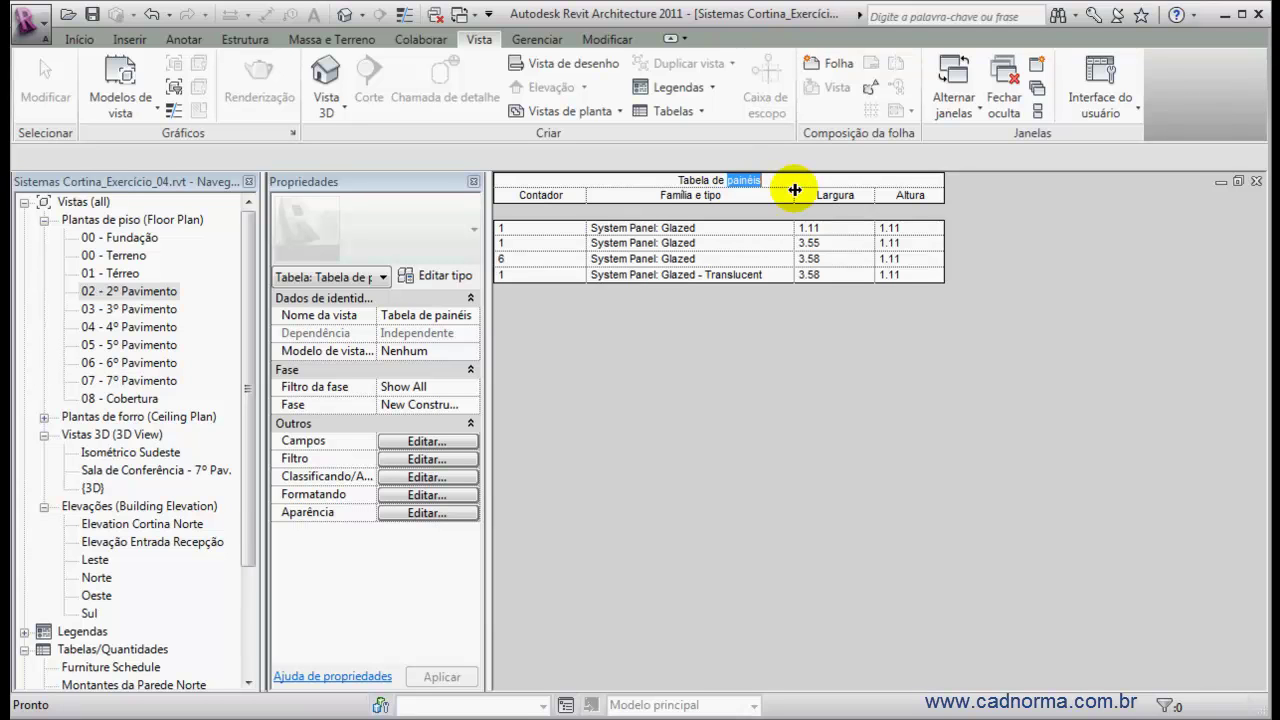
text(Painéis)
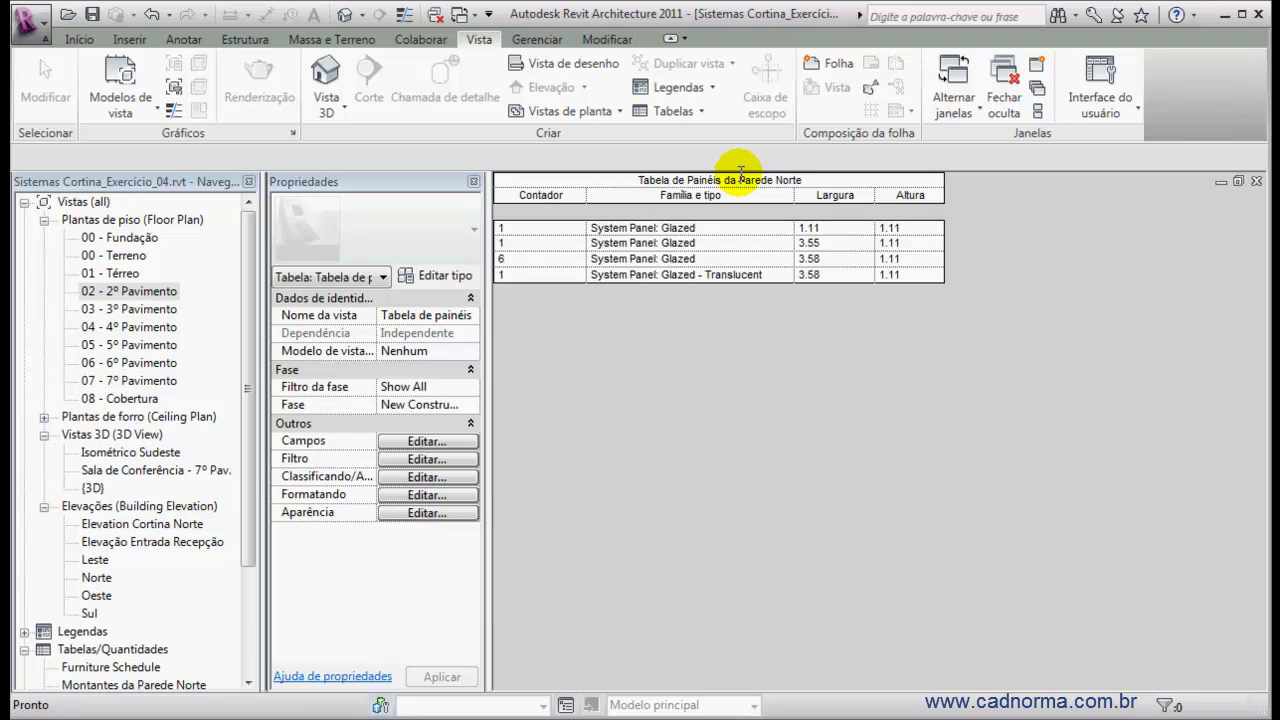
key(Return)
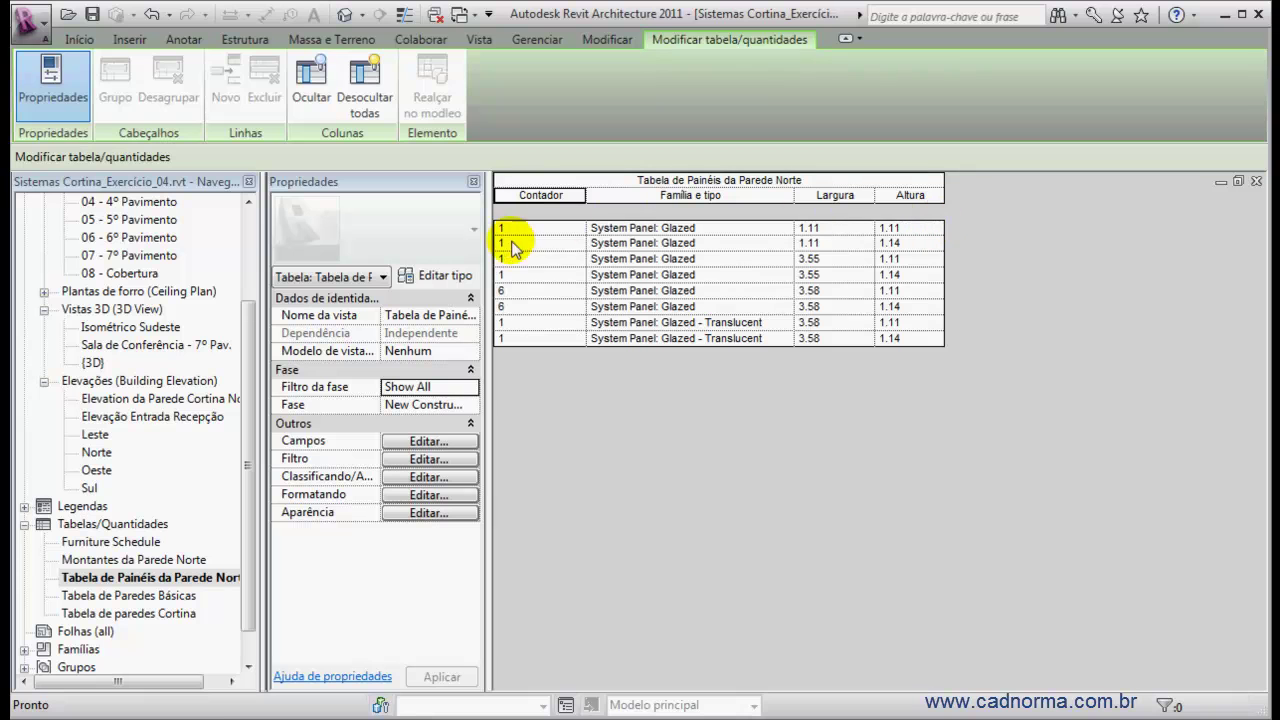
Step: In the 02 - 2º Pavimento plan, select the north curtain wall, filter the selection to Painéis cortina and check the panels' height and comment
drag(244, 343, 257, 267)
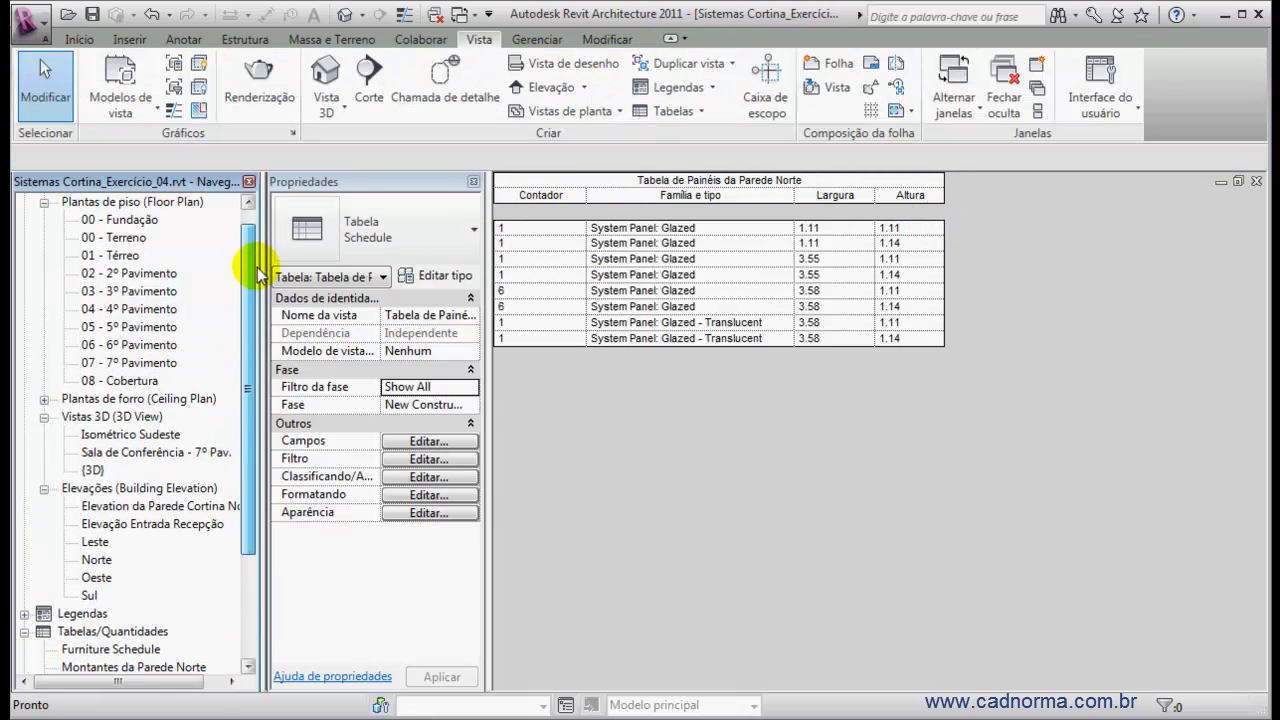
double_click(112, 277)
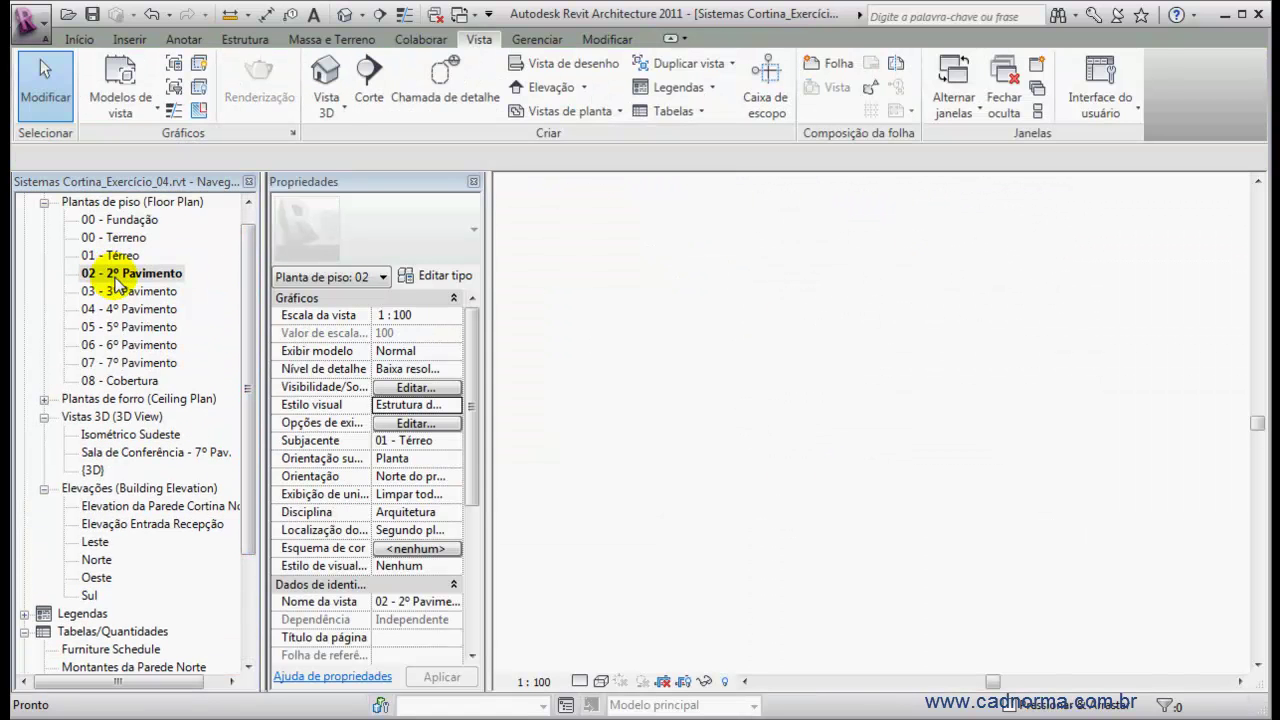
drag(598, 325, 860, 341)
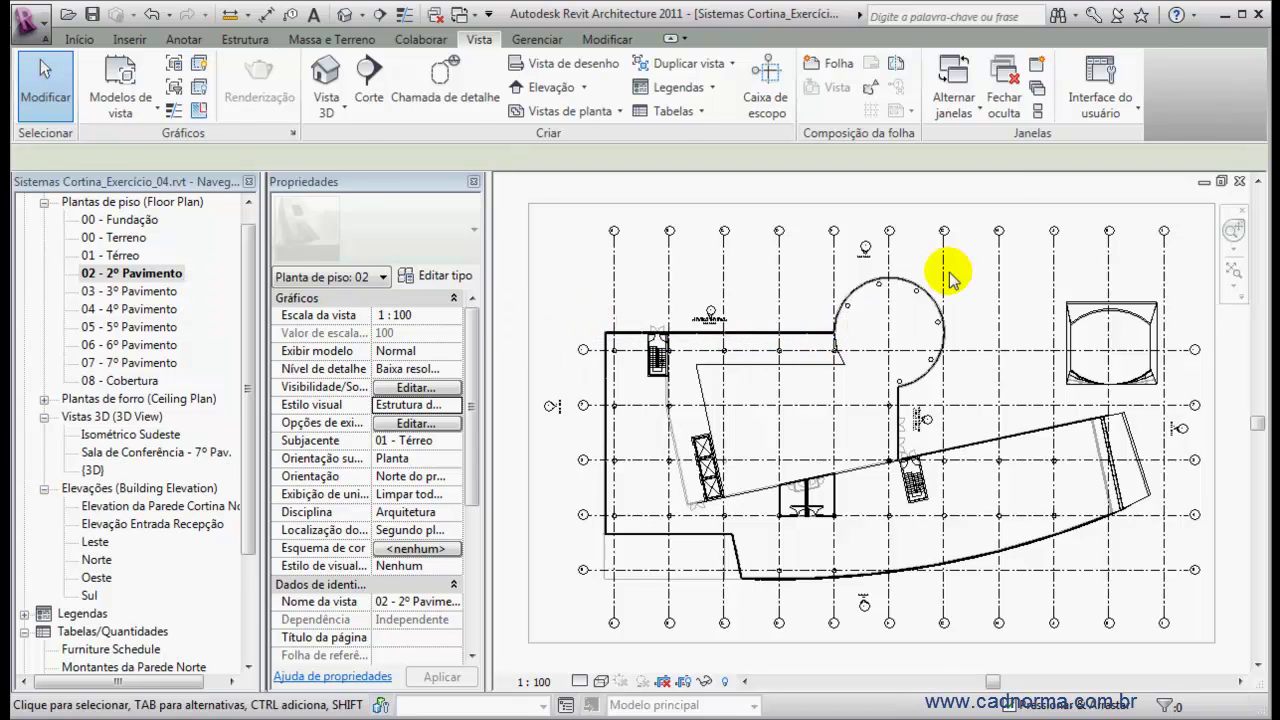
click(812, 92)
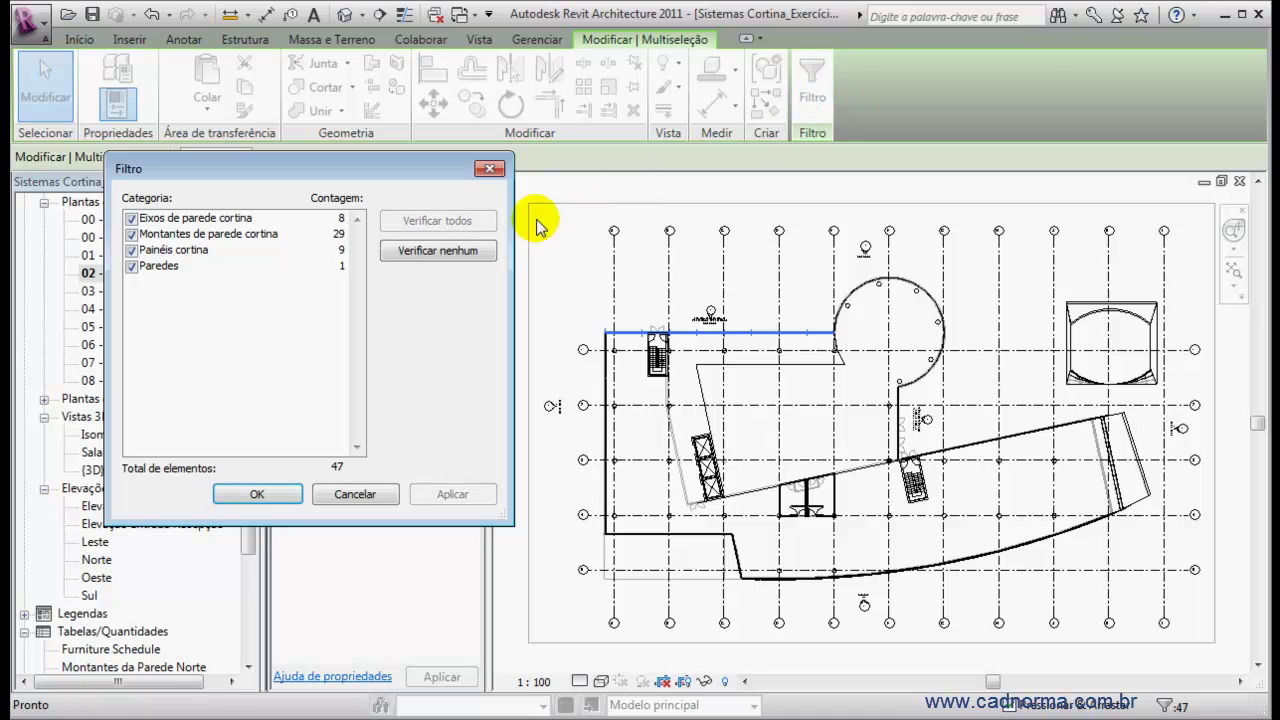
click(460, 250)
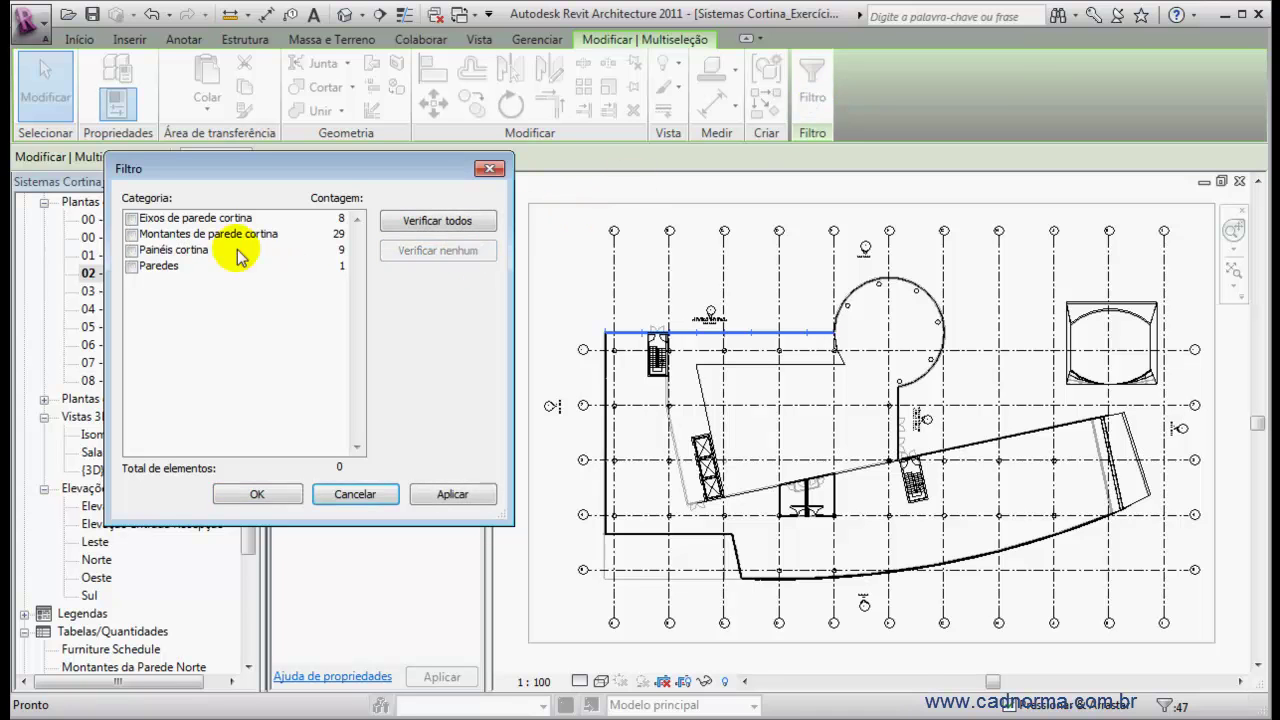
click(131, 251)
click(449, 492)
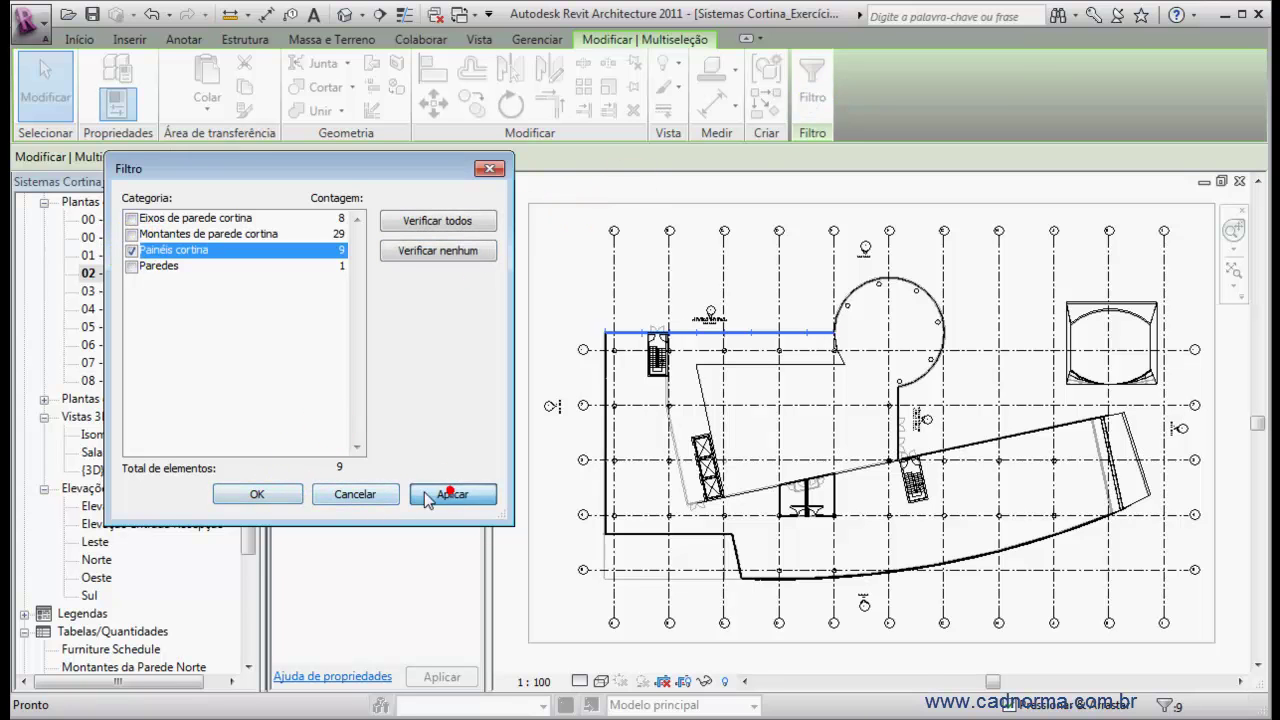
click(269, 494)
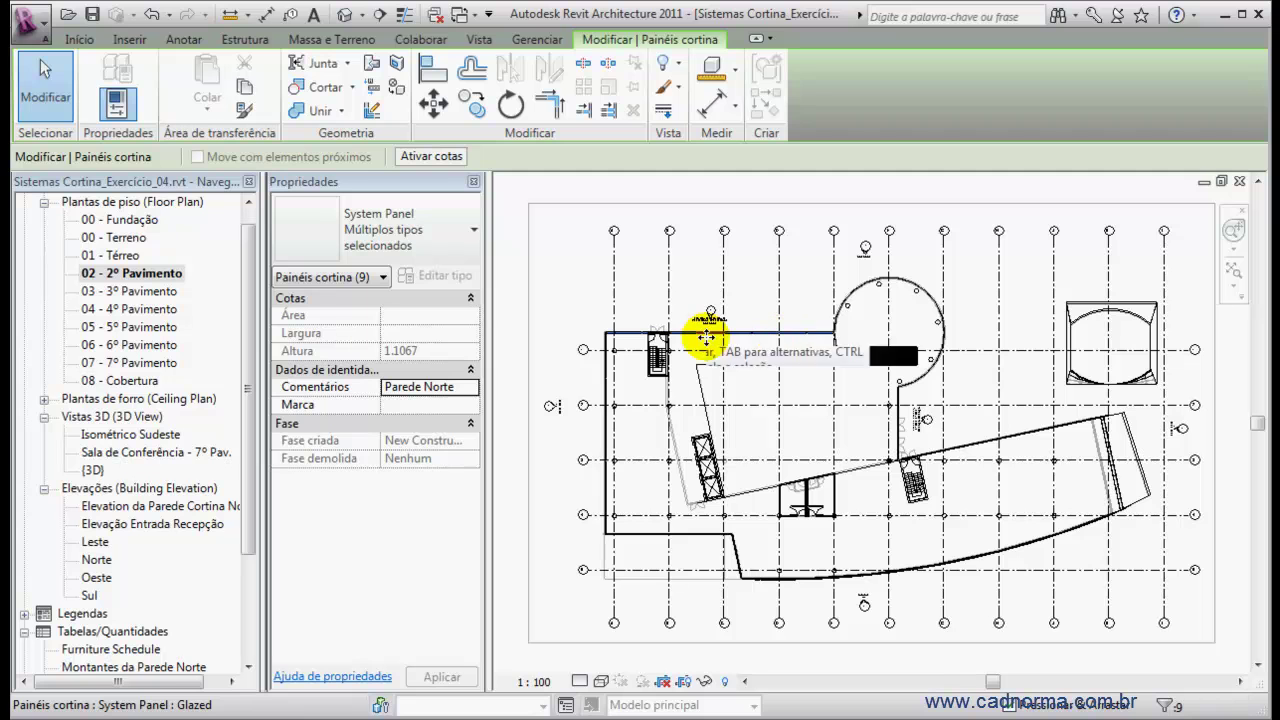
click(594, 300)
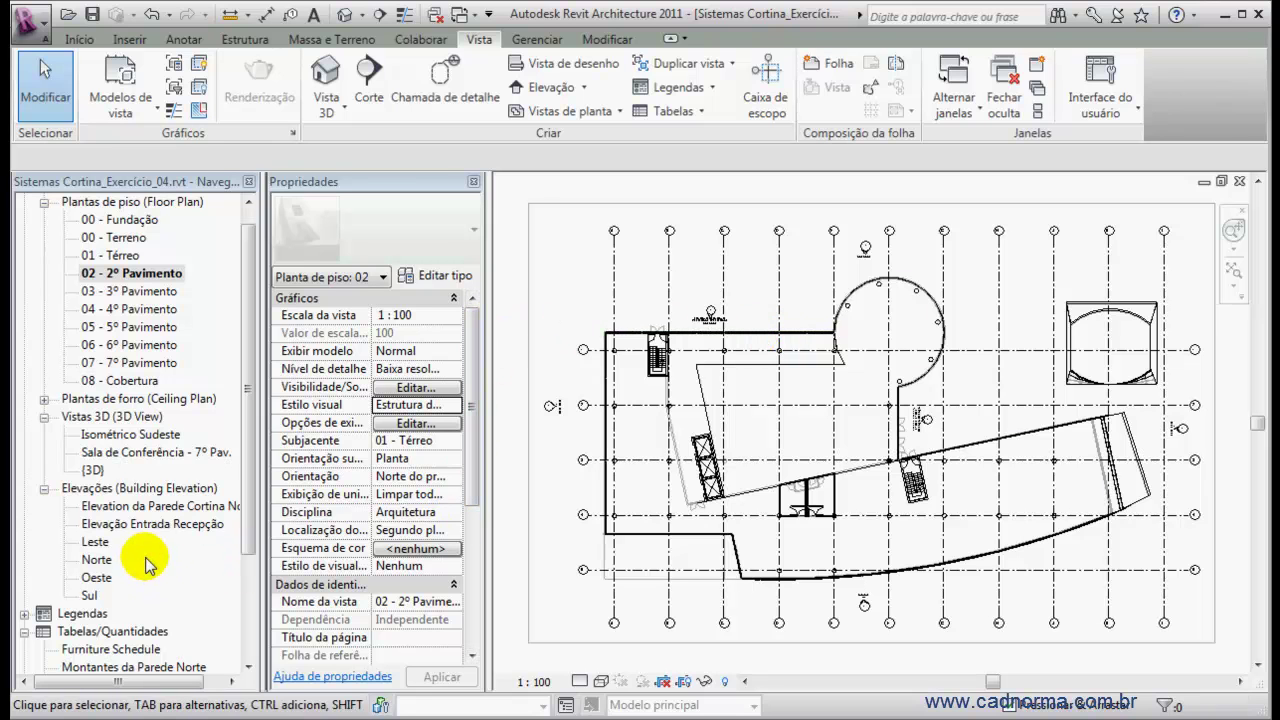
Step: View the north curtain wall's elevation and return to the Tabela de Painéis da Parede Norte schedule
double_click(172, 507)
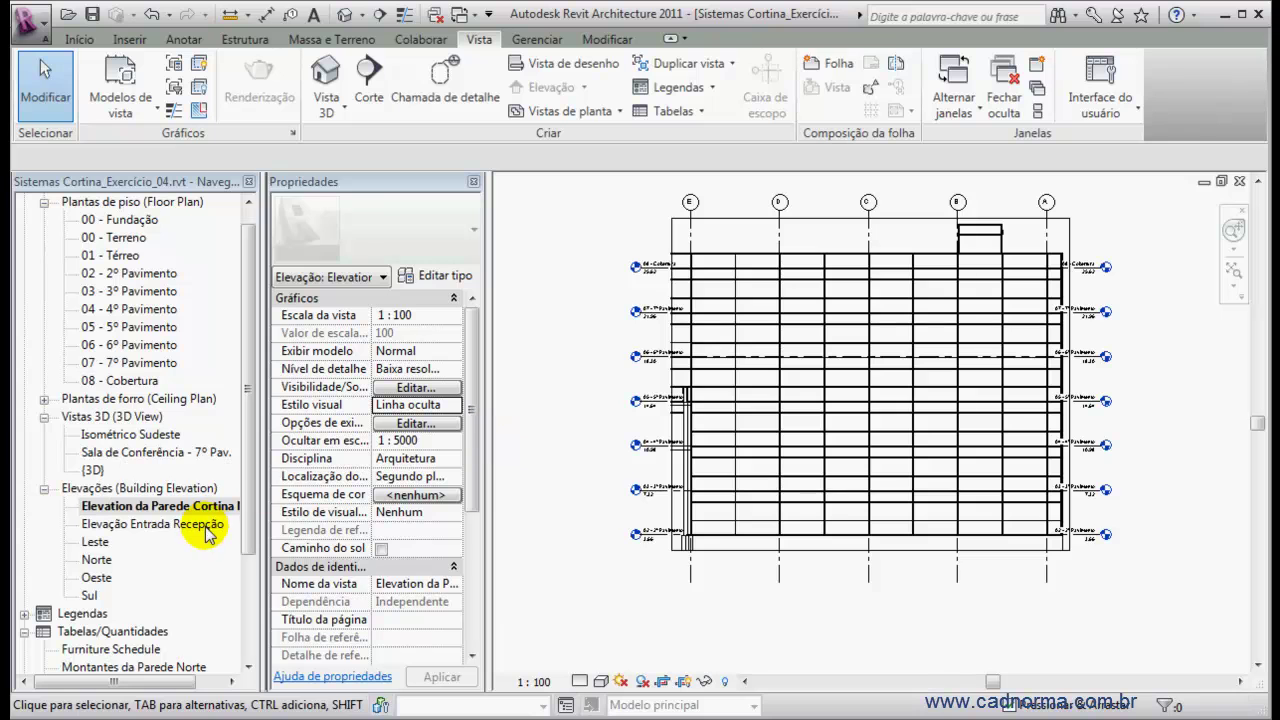
drag(249, 453, 250, 527)
double_click(180, 613)
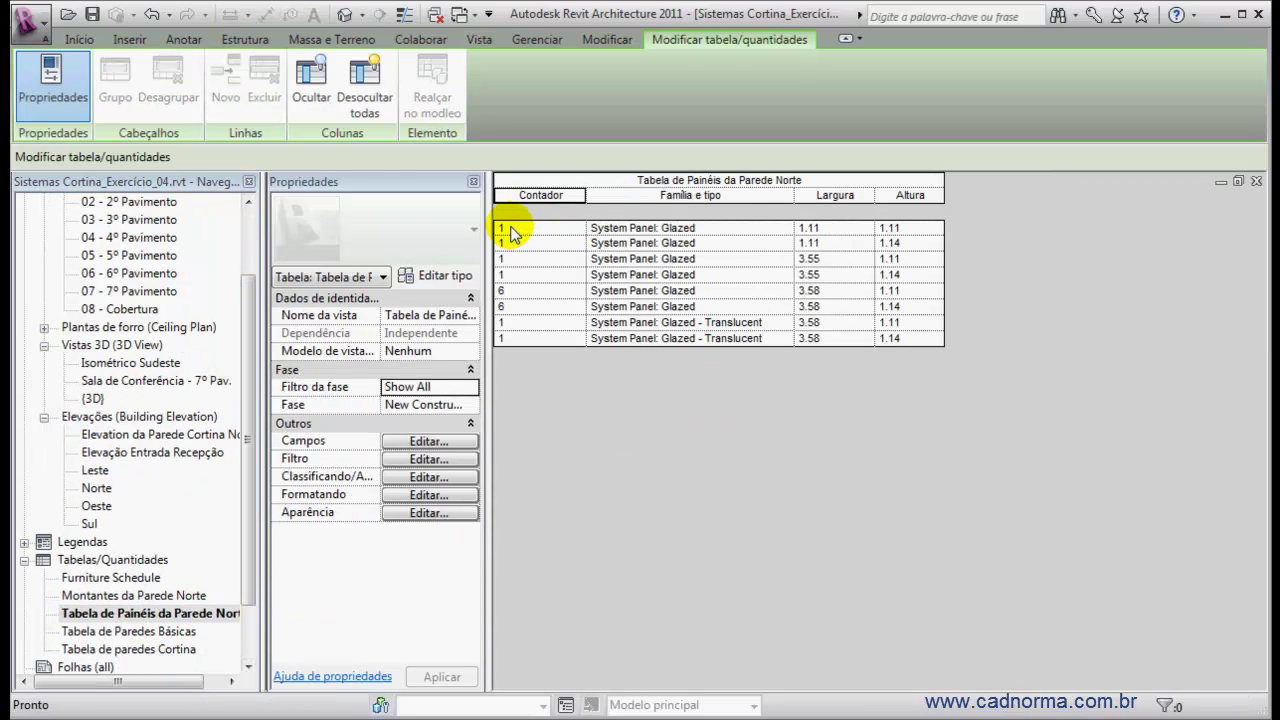
Step: Select the 3.55 by 1.14 Glazed panel row in the schedule and examine the north façade's panels in the default 3D view
click(510, 274)
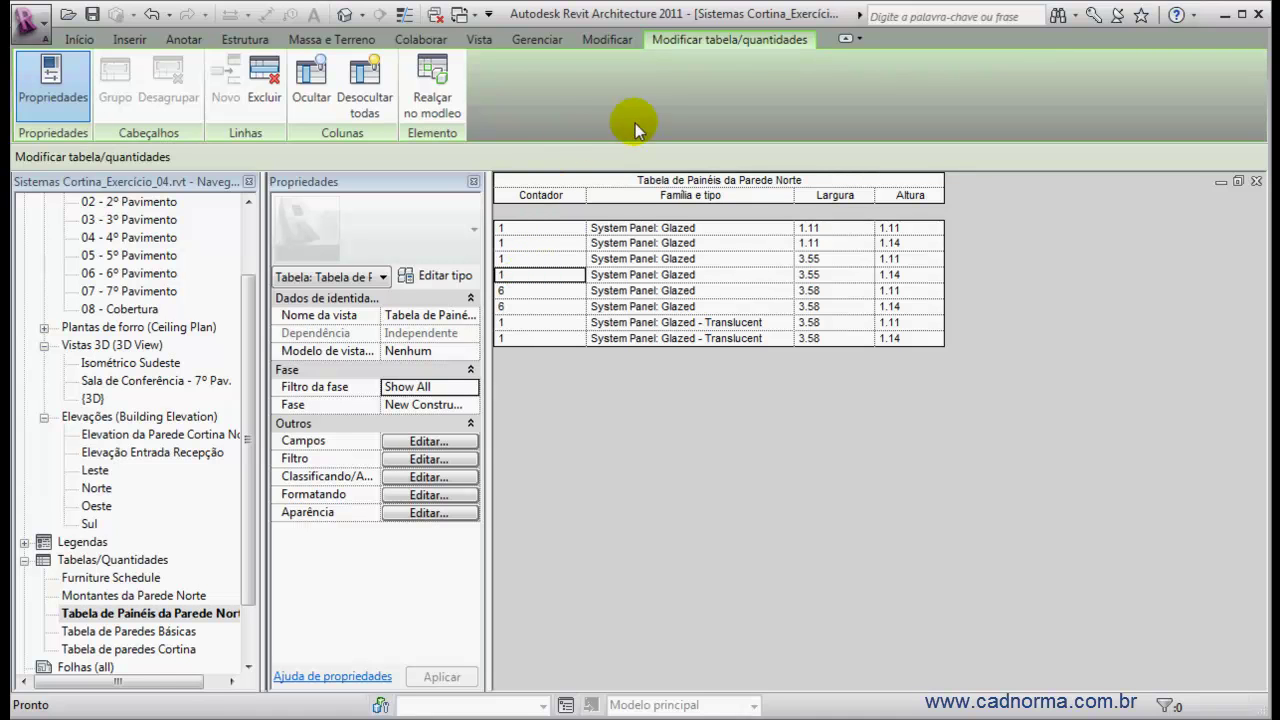
click(344, 16)
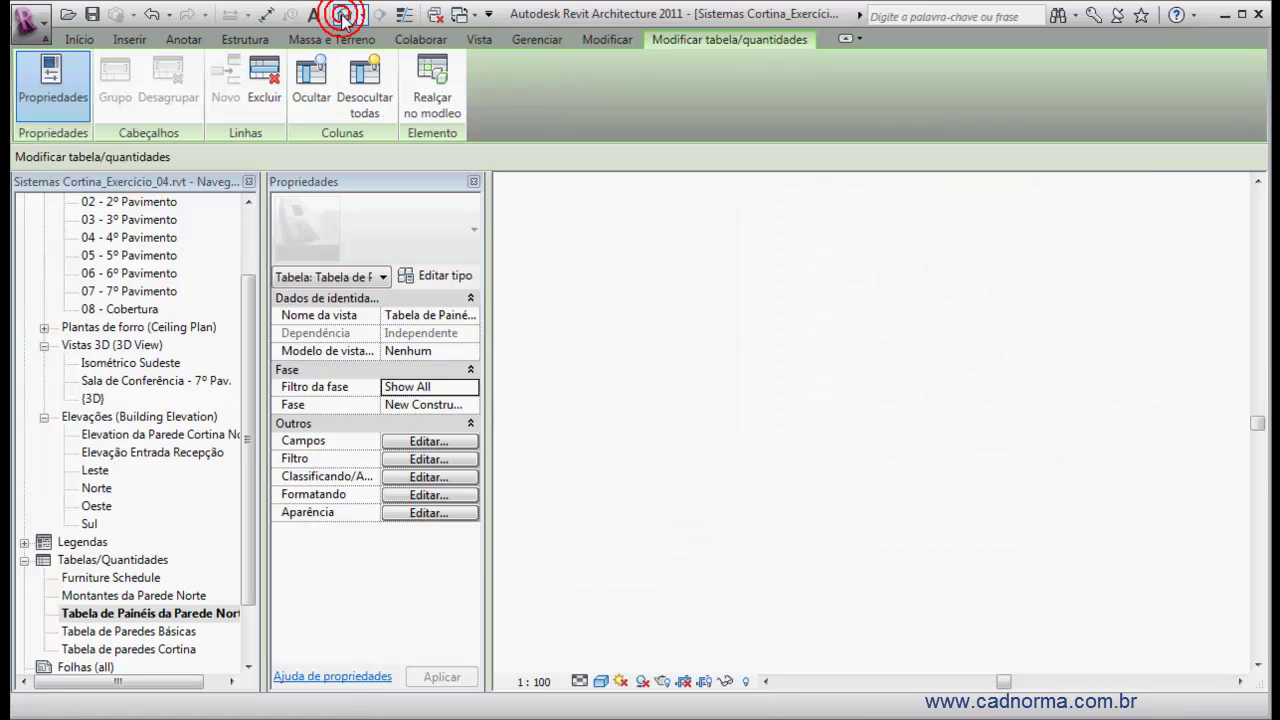
scroll(945, 495, down, 5)
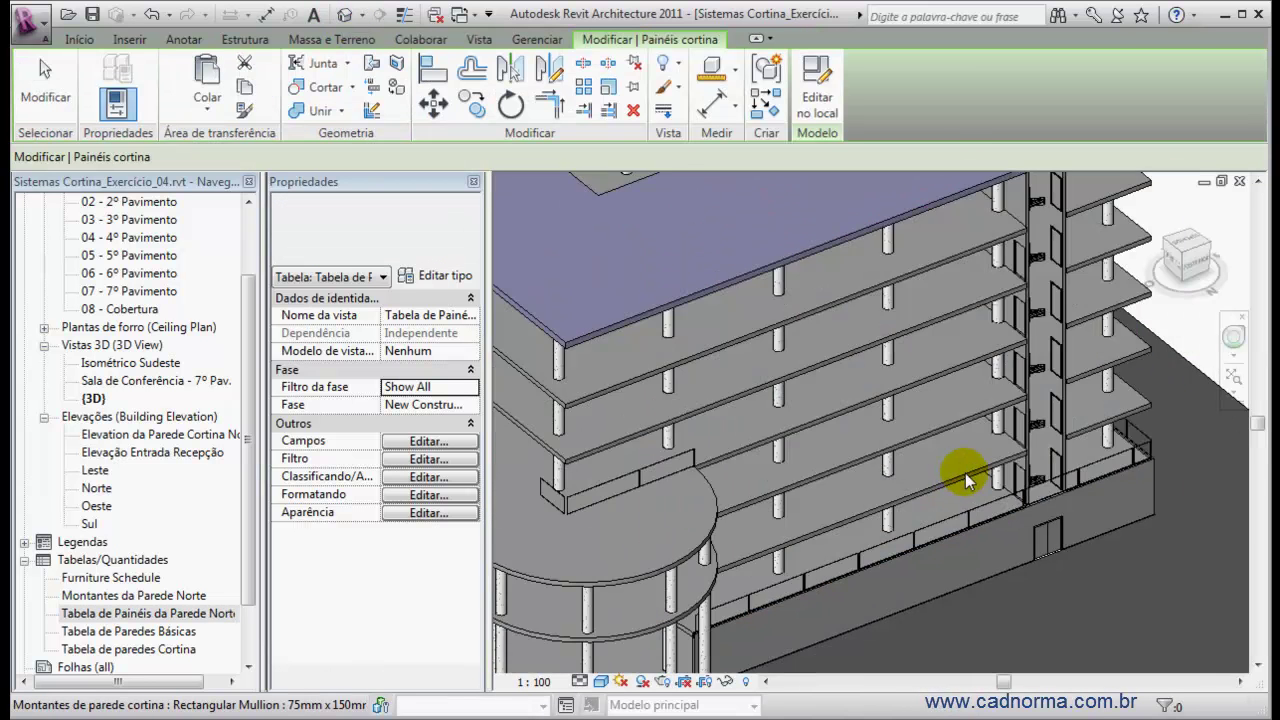
scroll(908, 400, down, 2)
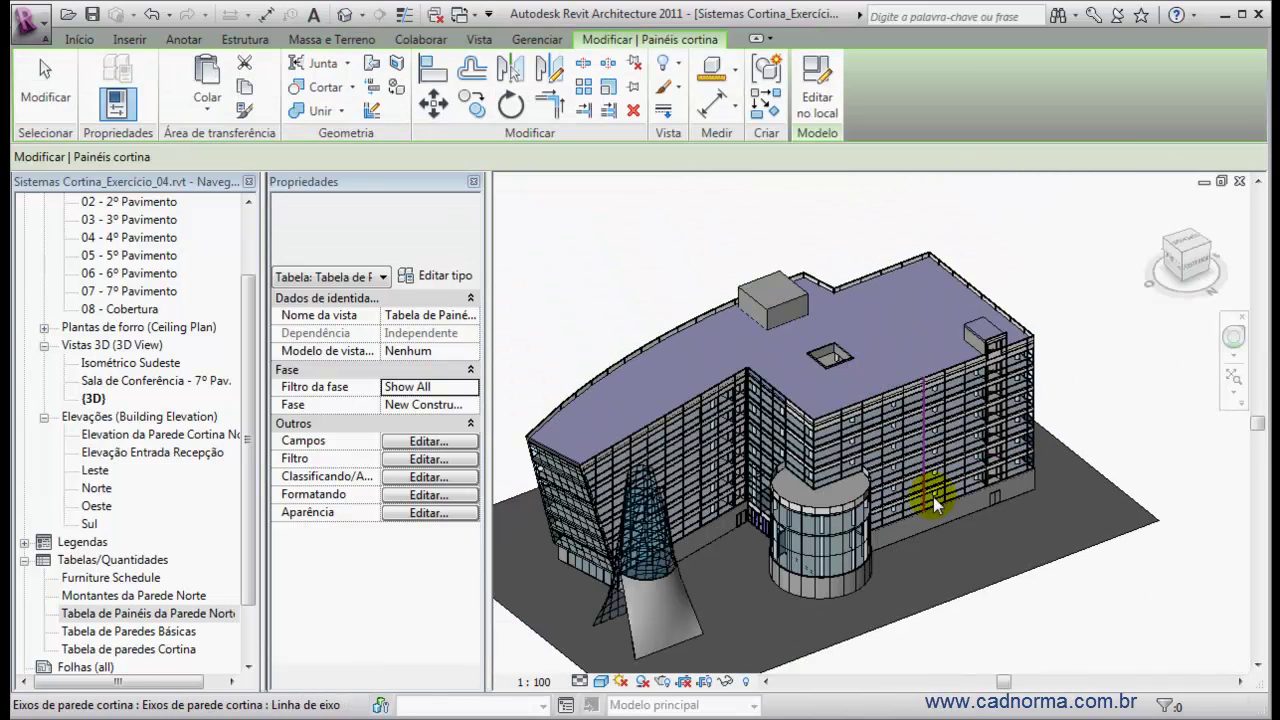
scroll(978, 457, up, 1)
scroll(912, 395, up, 2)
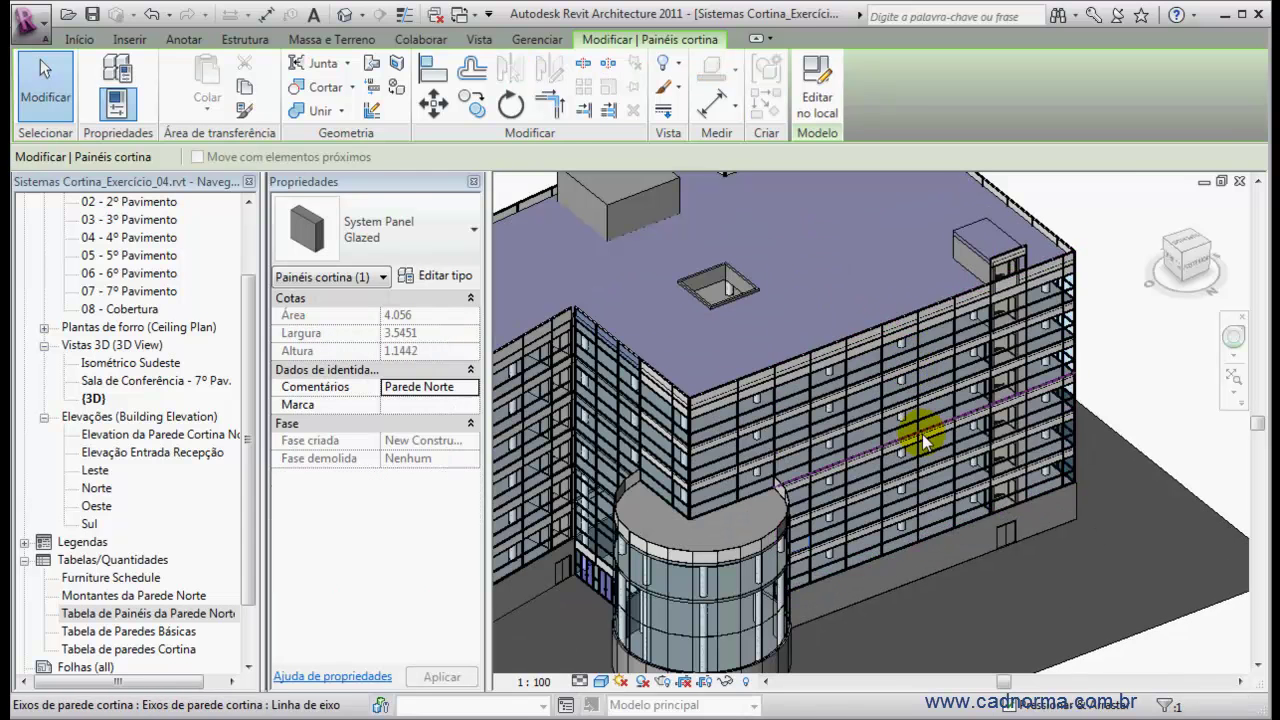
scroll(906, 363, up, 3)
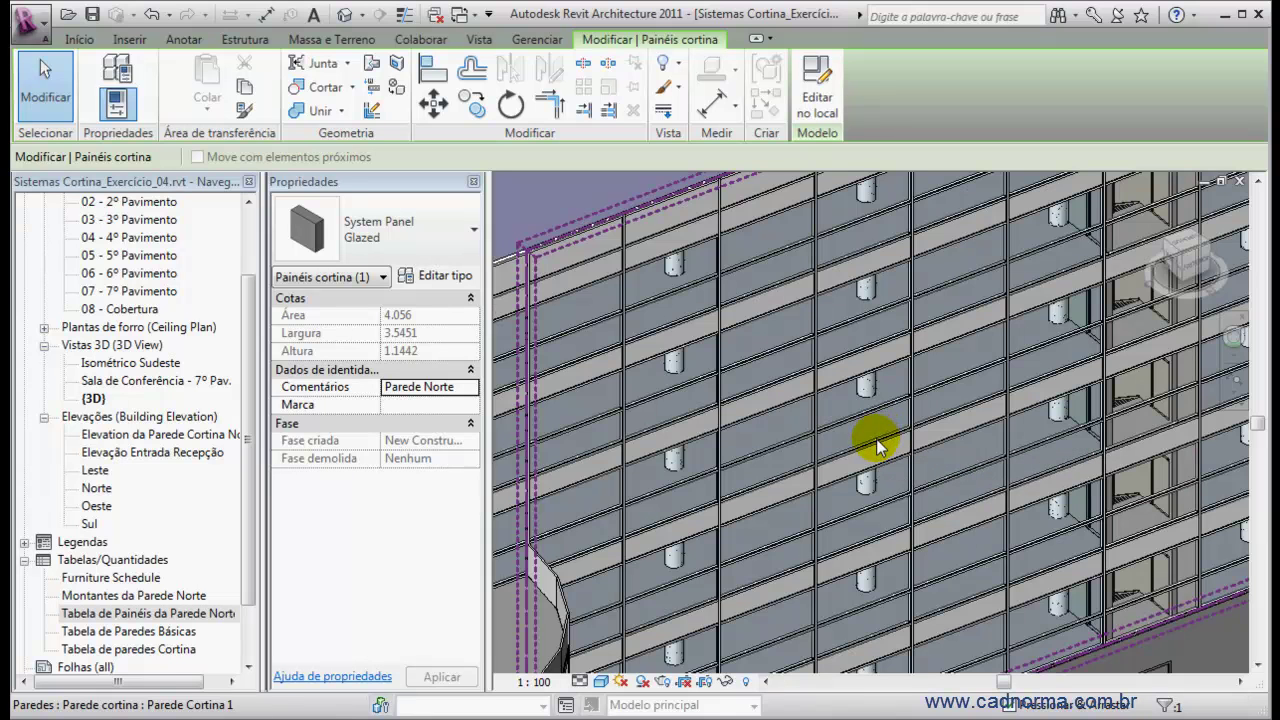
Step: Select a Glazed panel on the north façade and extend the selection to all panels on its host curtain wall
key(Tab)
click(876, 444)
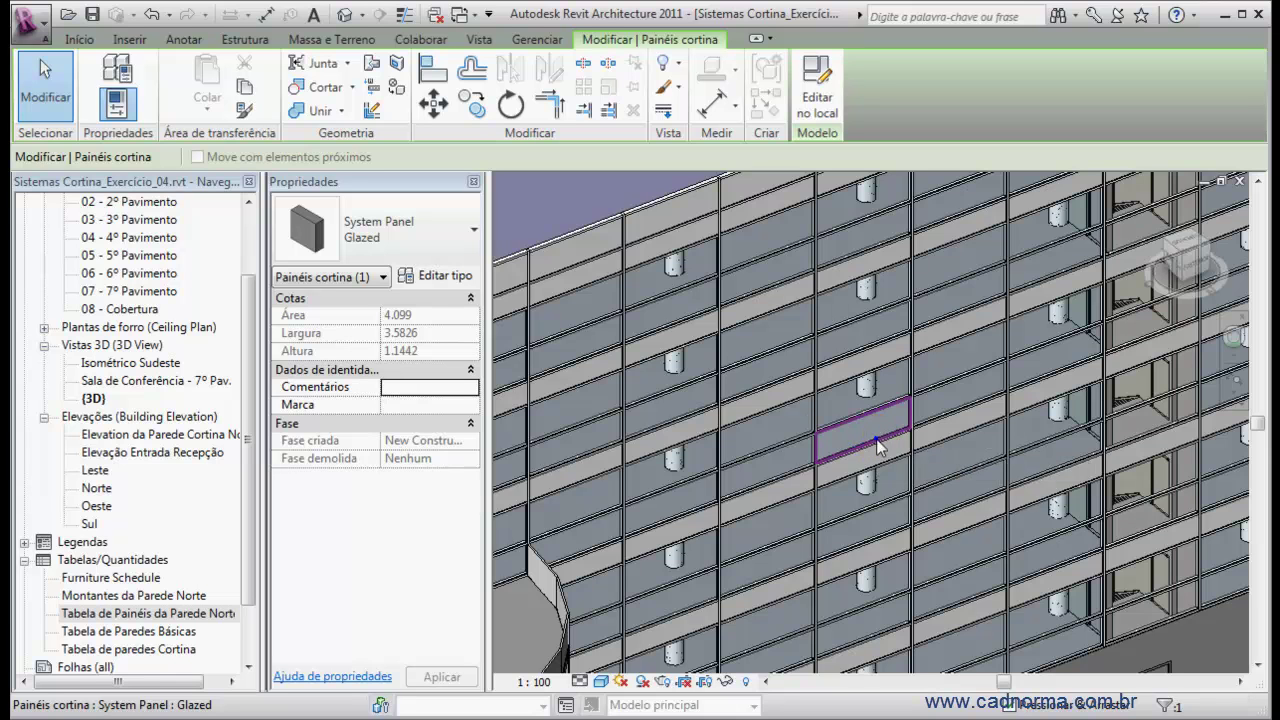
right_click(876, 440)
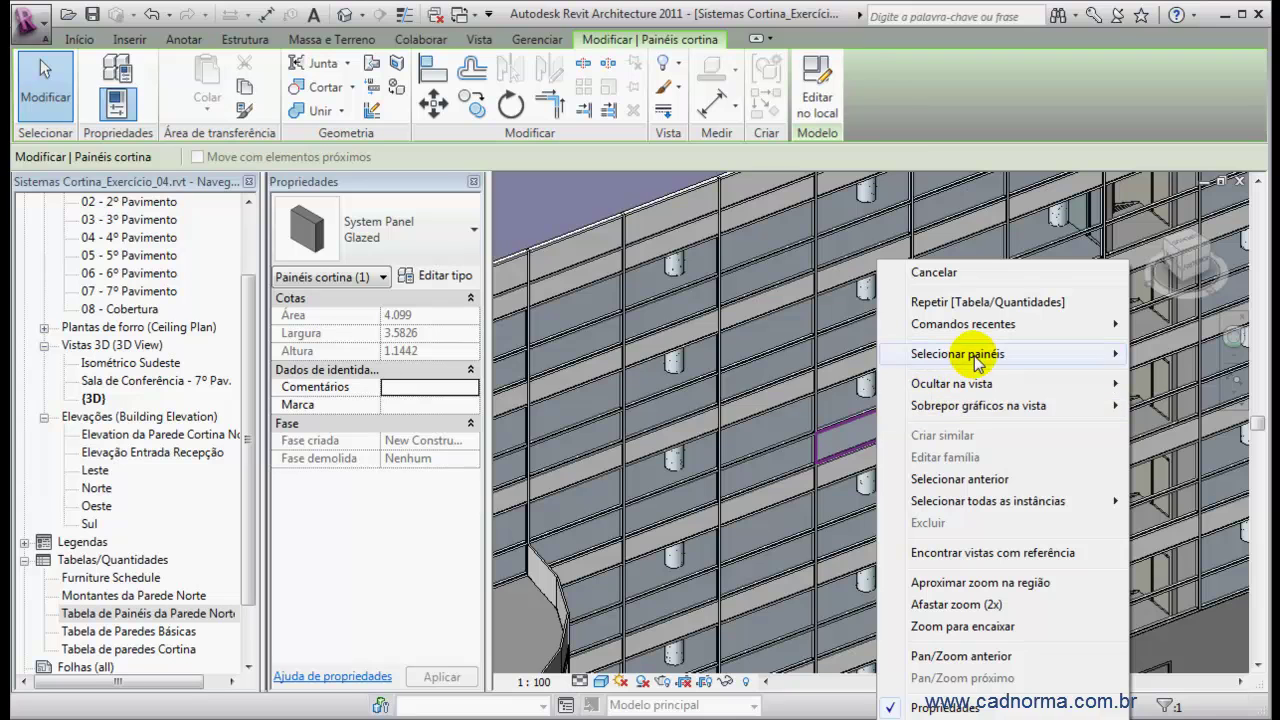
mouse_move(977, 362)
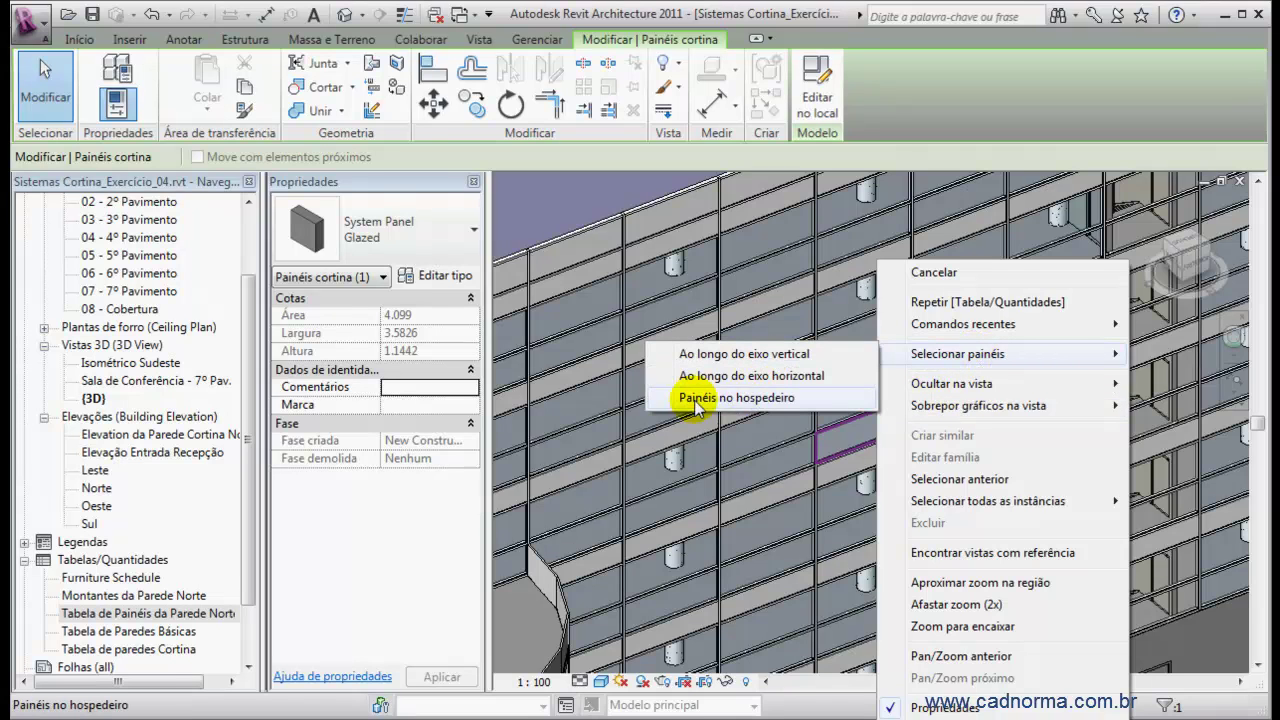
click(790, 398)
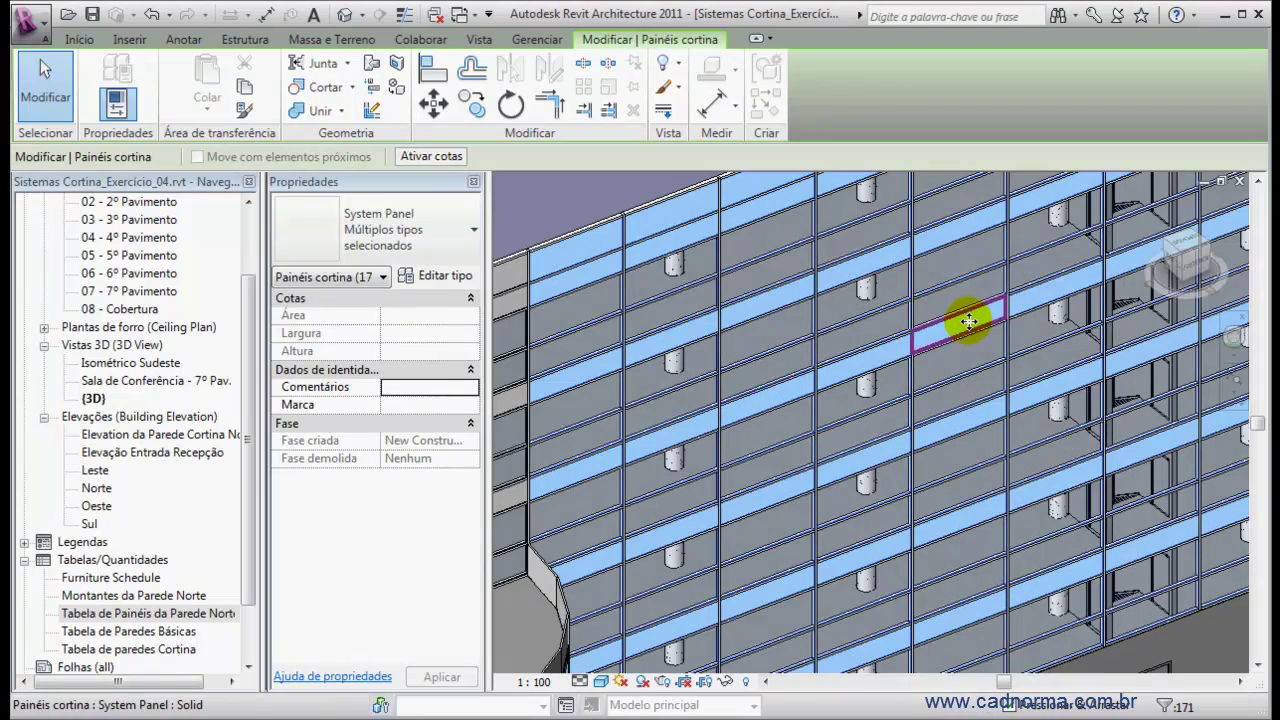
scroll(969, 321, down, 5)
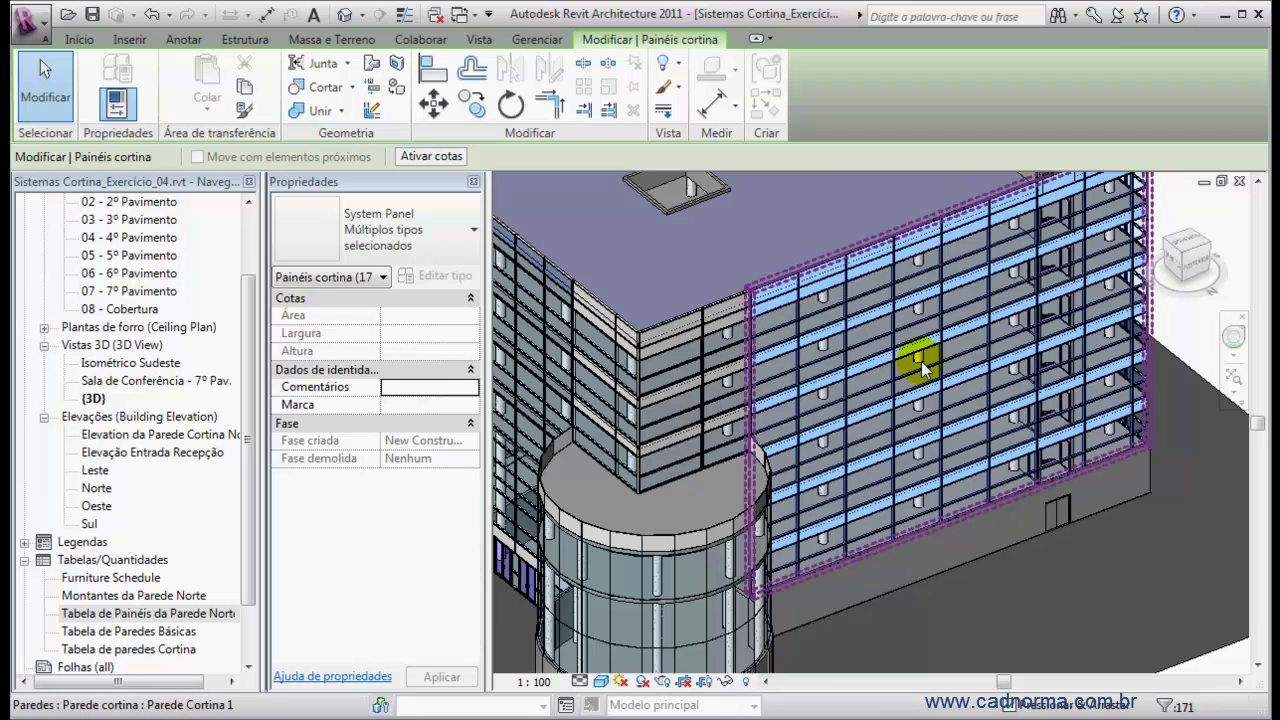
Step: Set the selected panels' Comentários to Parede Norte and open the Tabela de Painéis da Parede Norte schedule
click(411, 388)
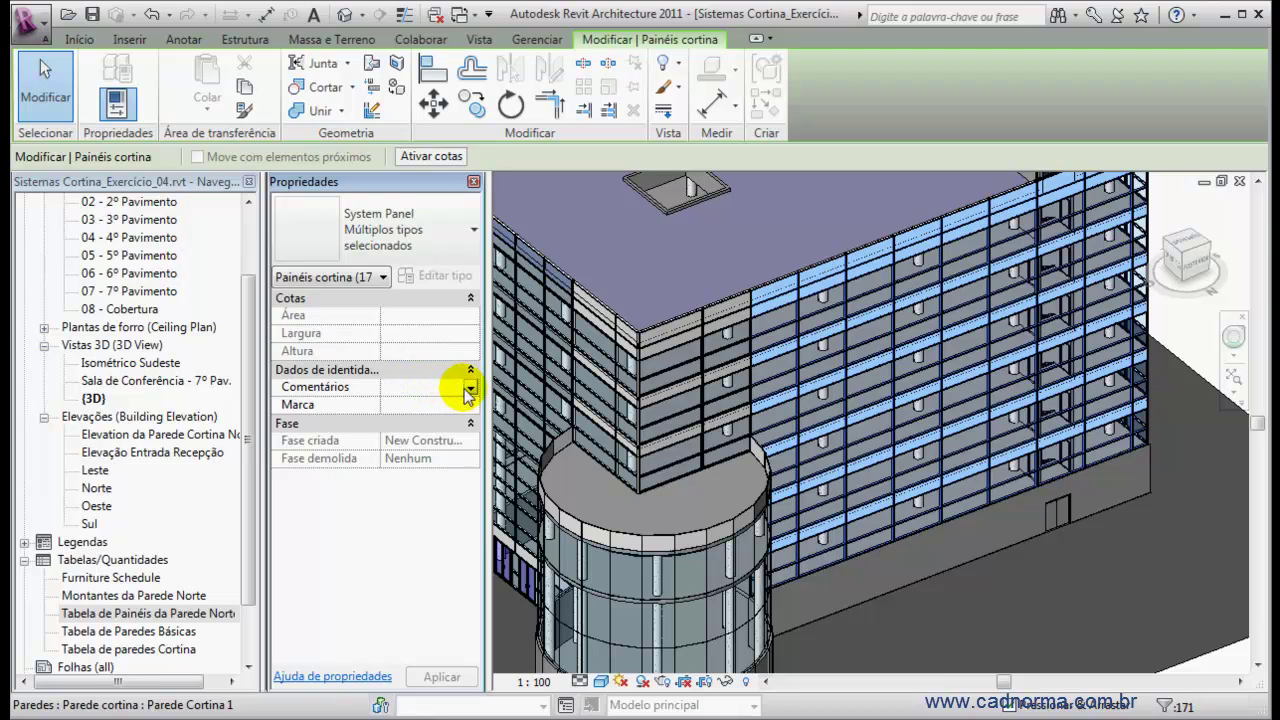
click(470, 388)
click(455, 404)
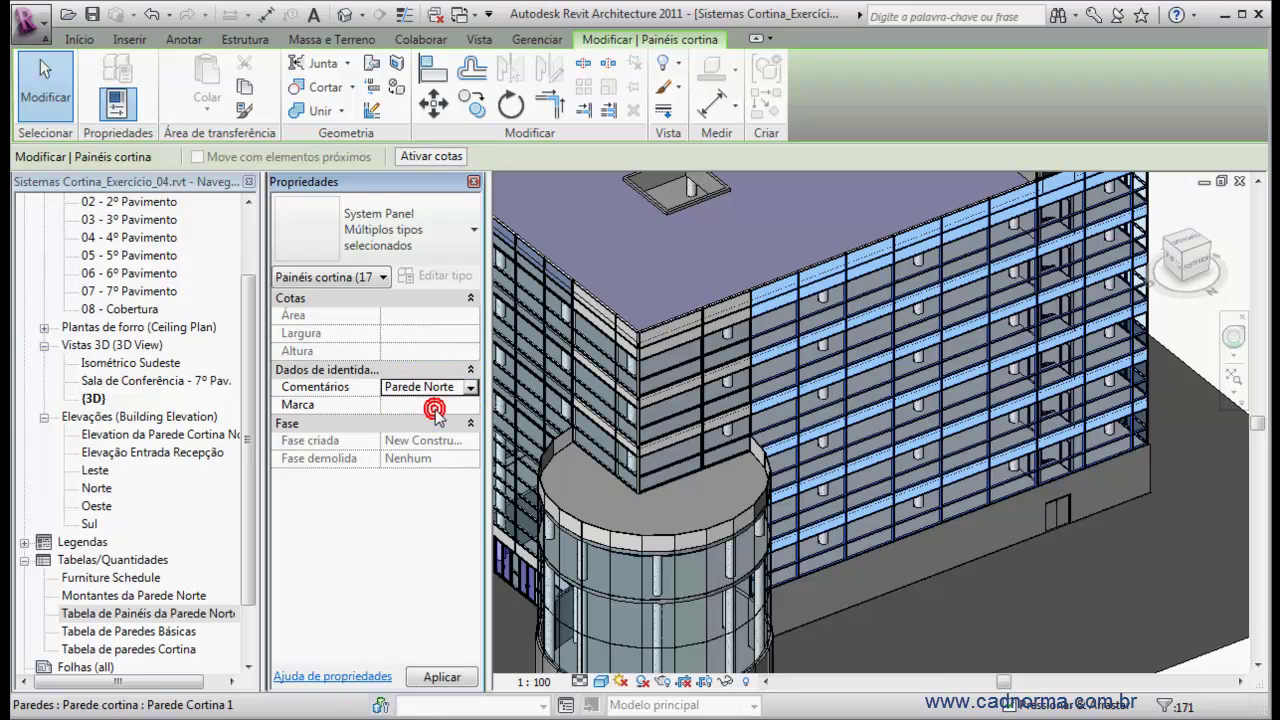
click(442, 678)
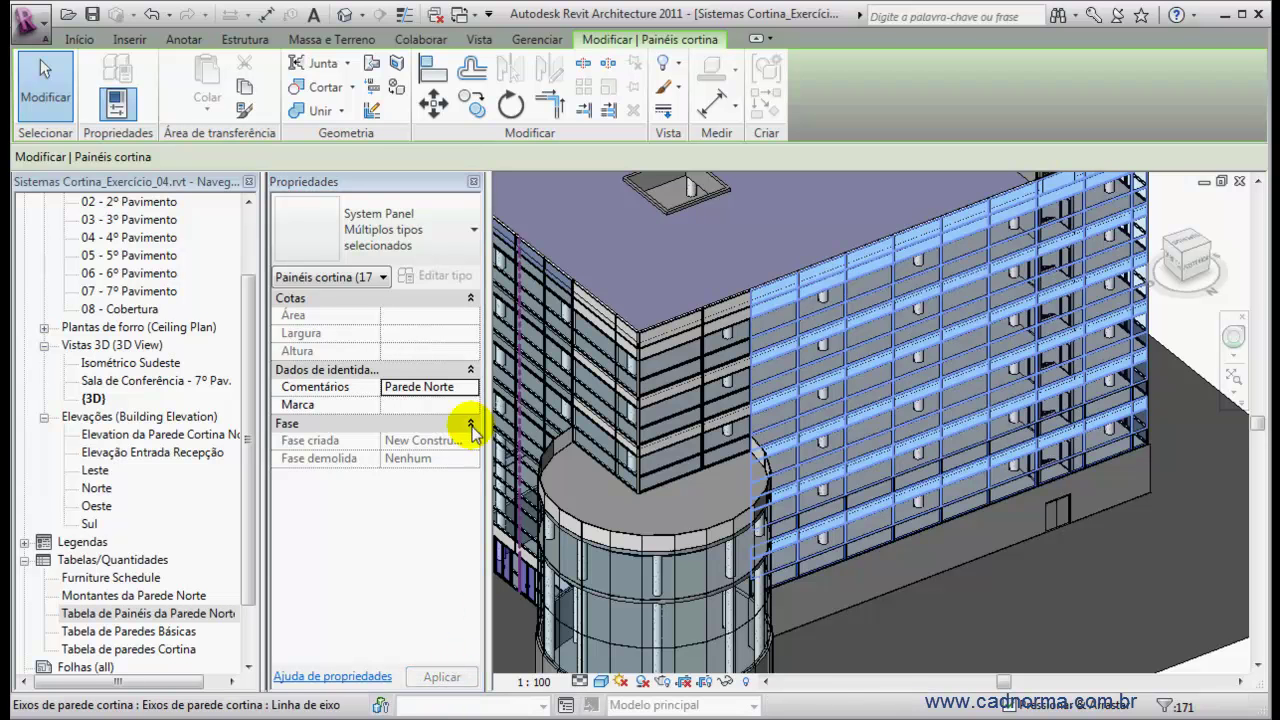
click(155, 614)
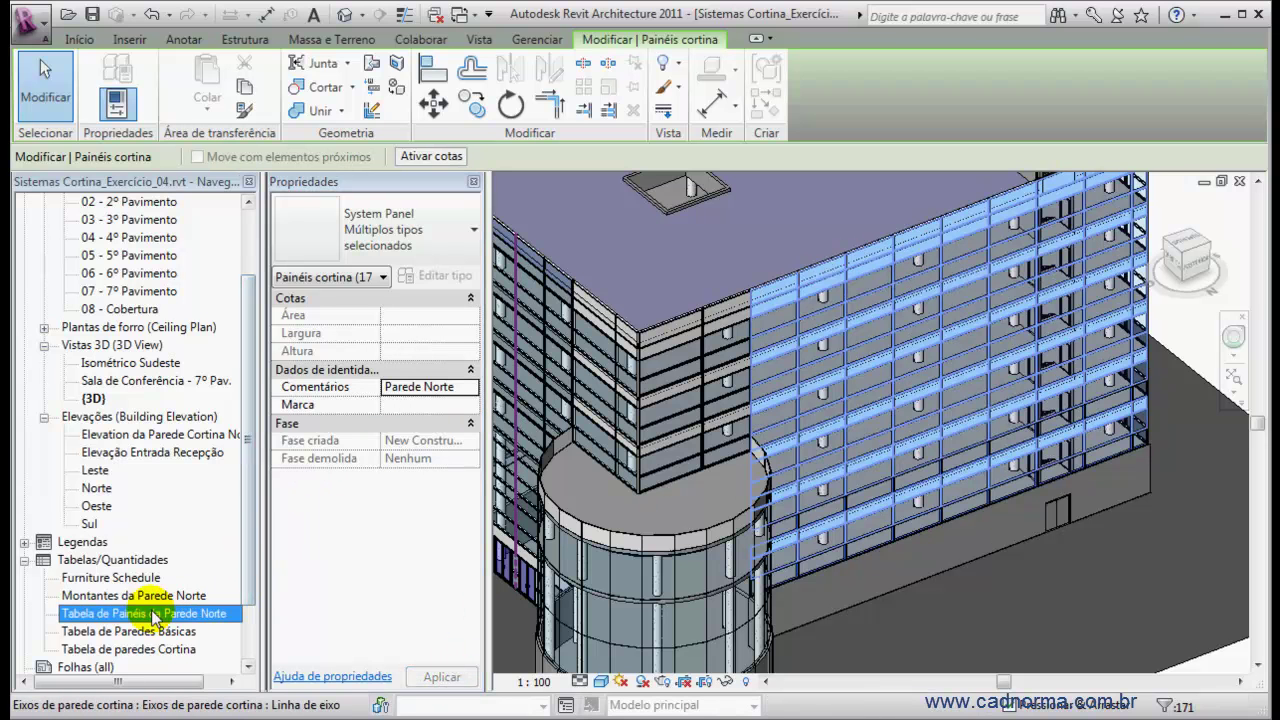
double_click(137, 614)
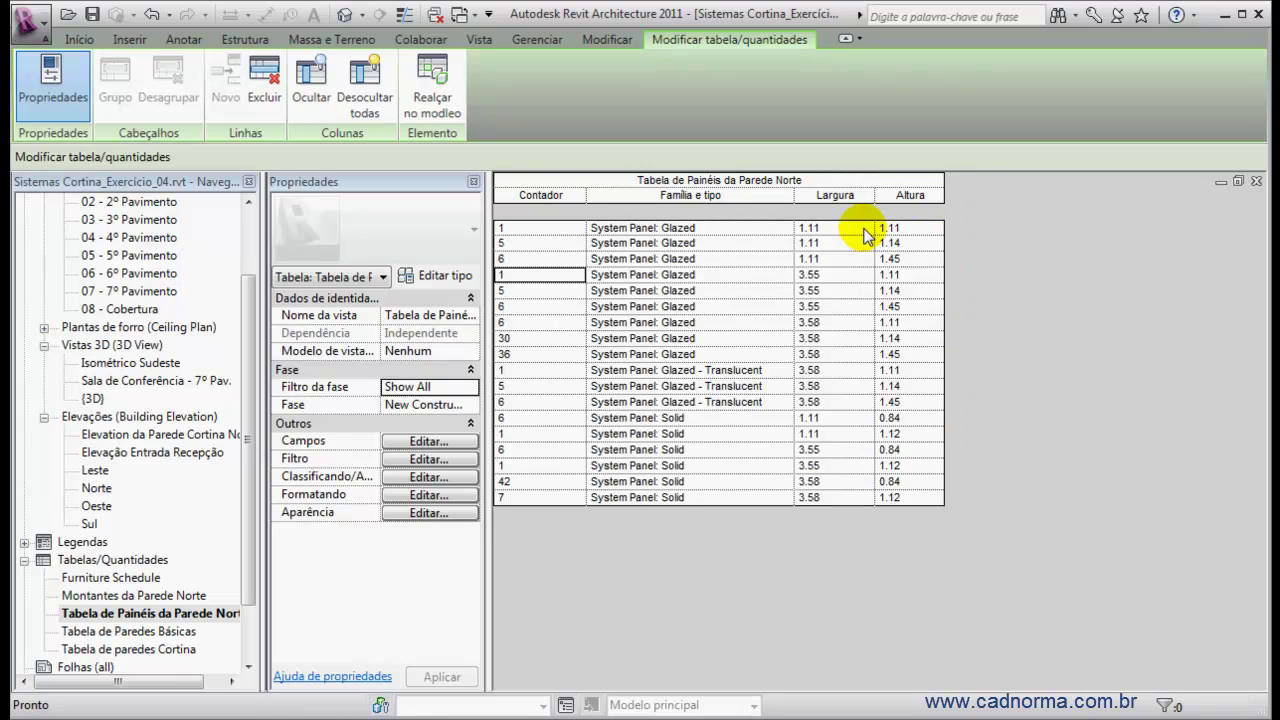
Step: Add the Área field to the panel schedule and have its totals calculated
click(426, 443)
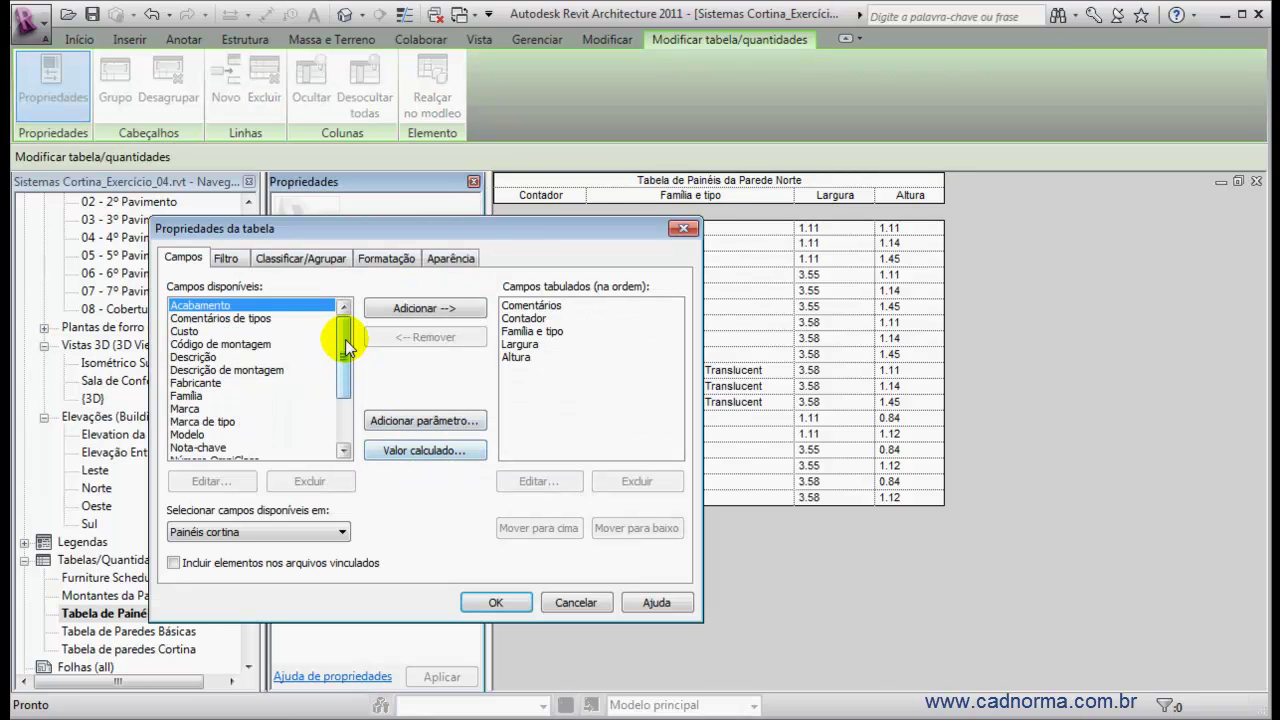
drag(347, 366, 340, 427)
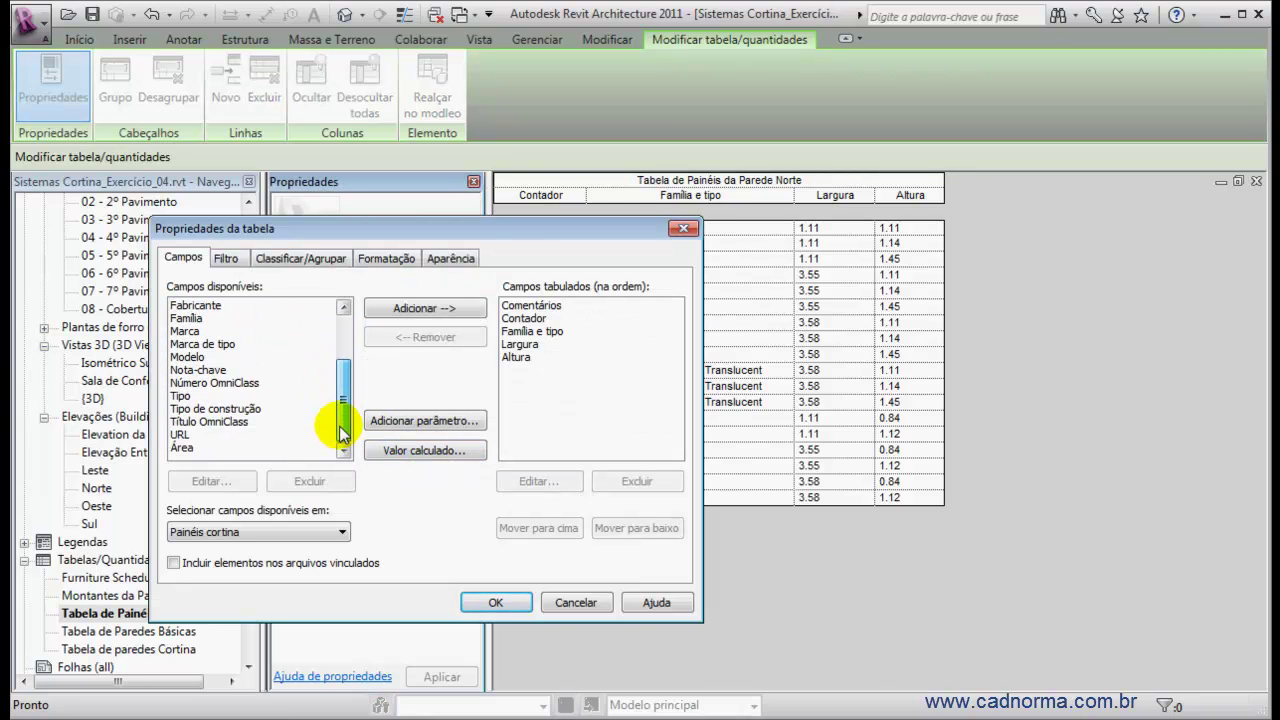
click(184, 447)
click(414, 310)
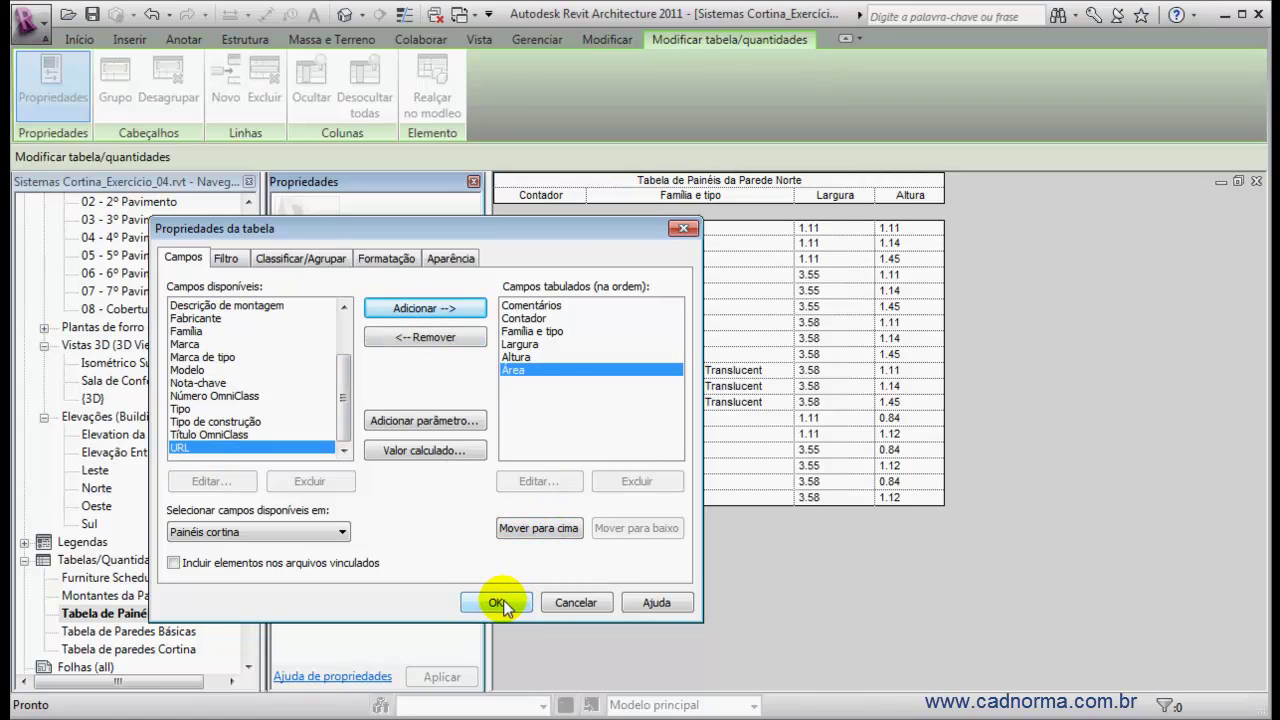
click(316, 260)
click(377, 259)
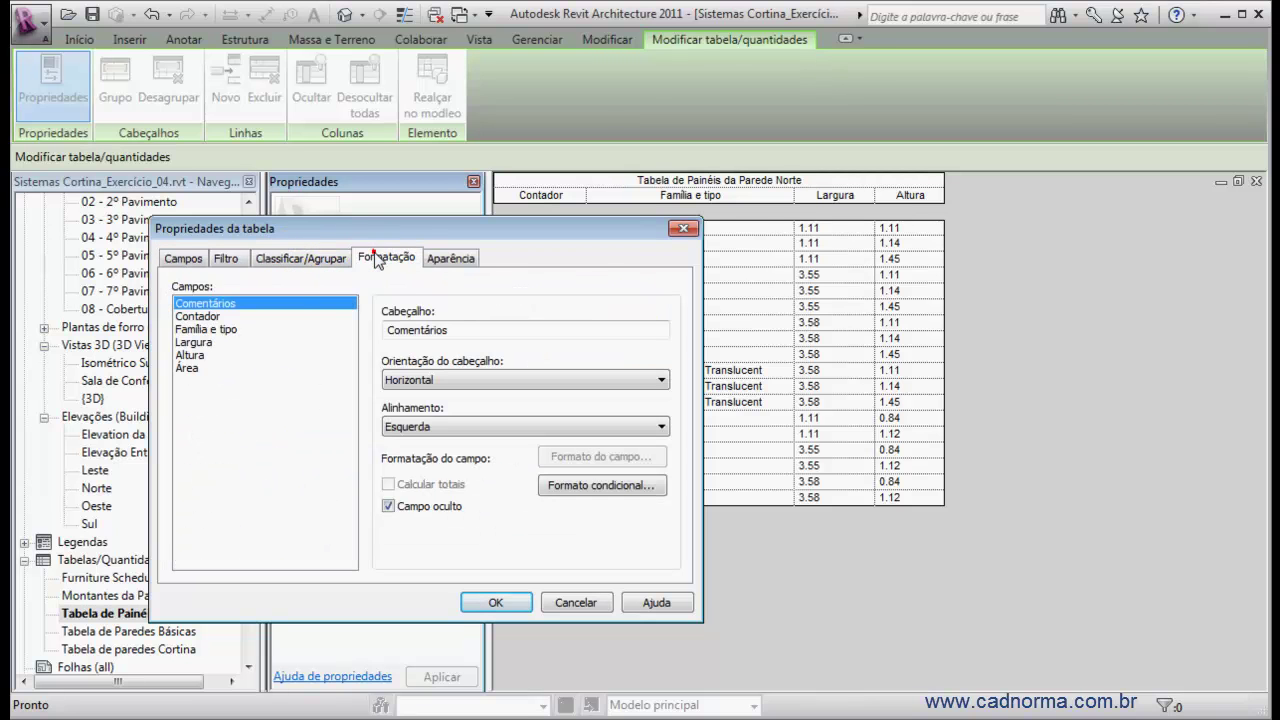
click(186, 367)
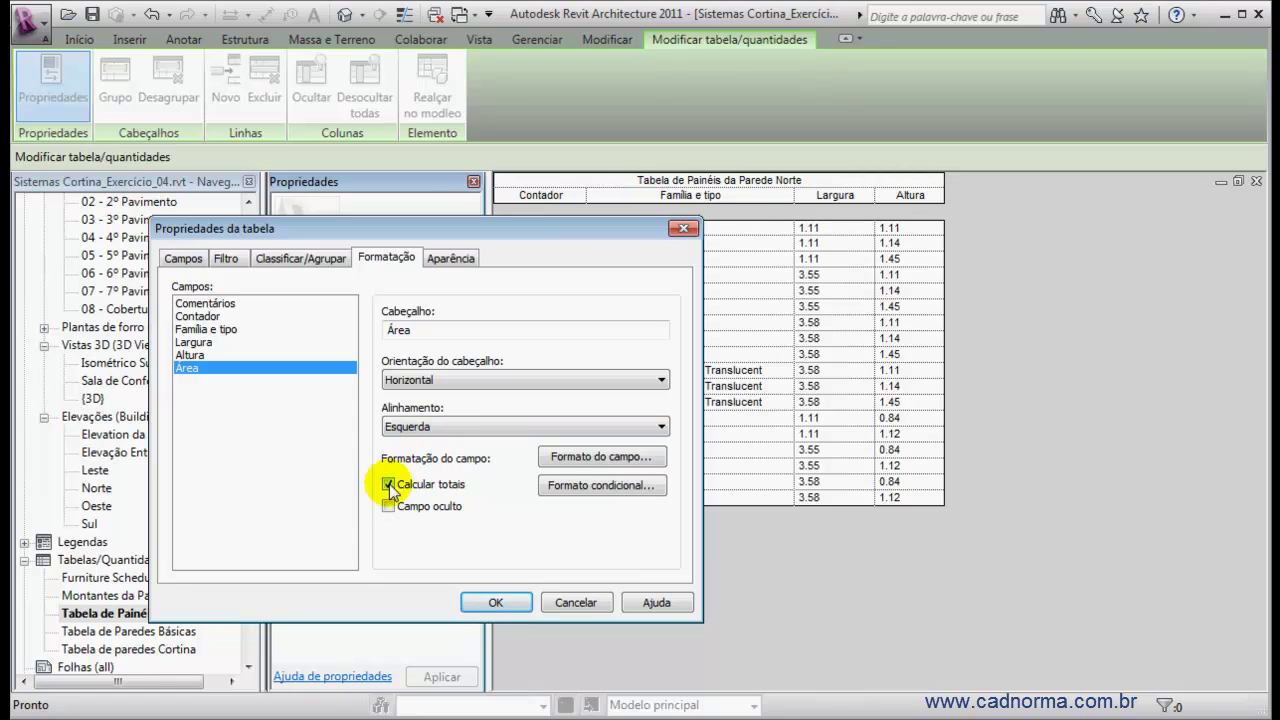
click(496, 603)
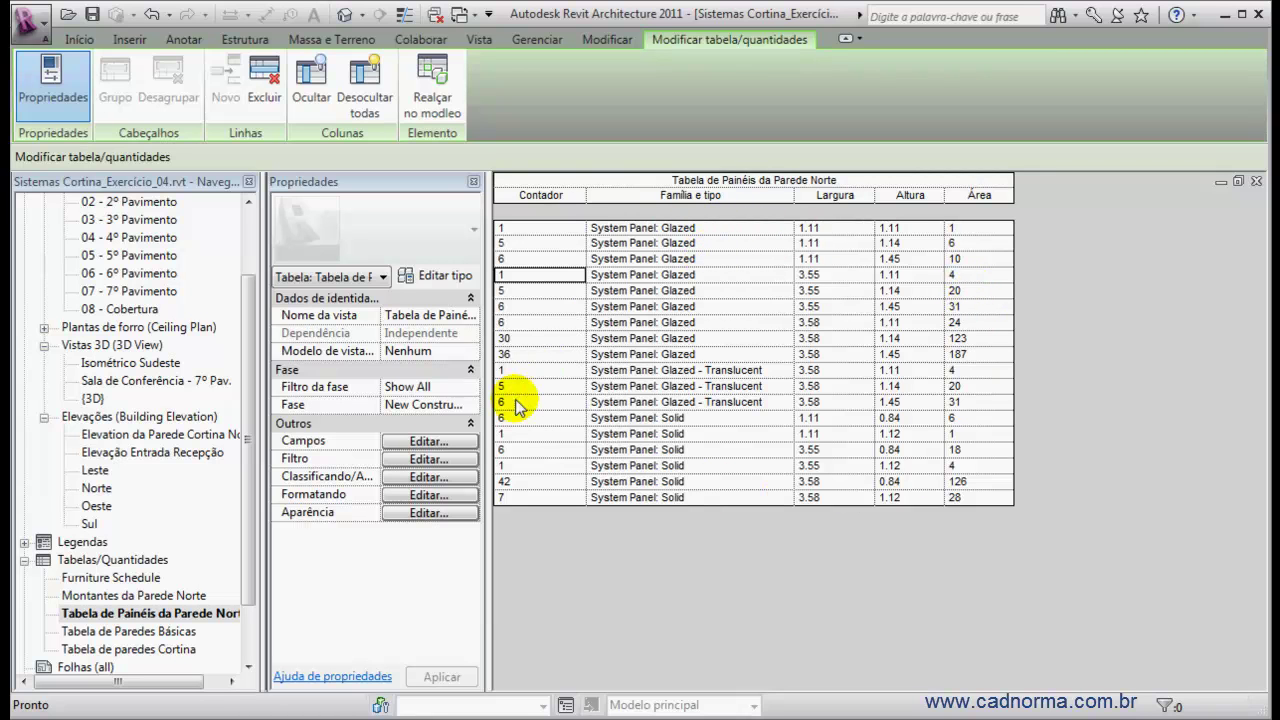
Step: Remove the Largura and Altura sorting levels so the panel schedule is grouped only by Família e tipo
click(429, 478)
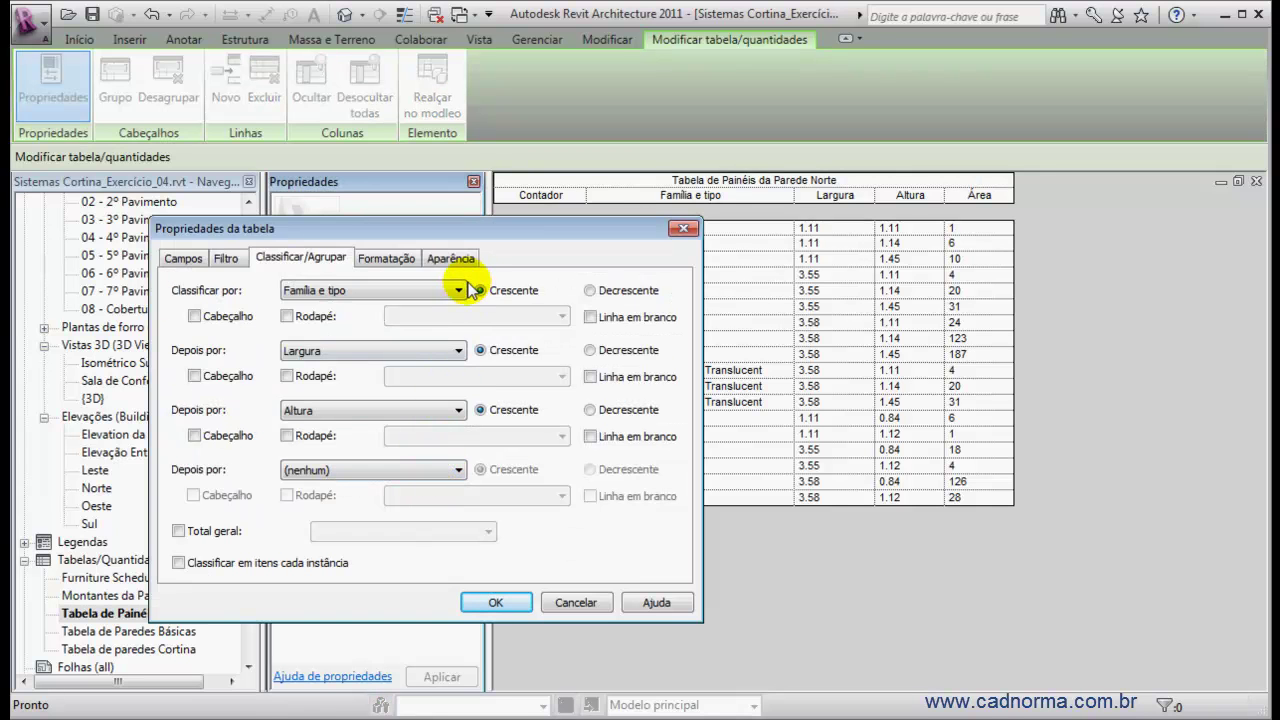
click(460, 351)
click(410, 366)
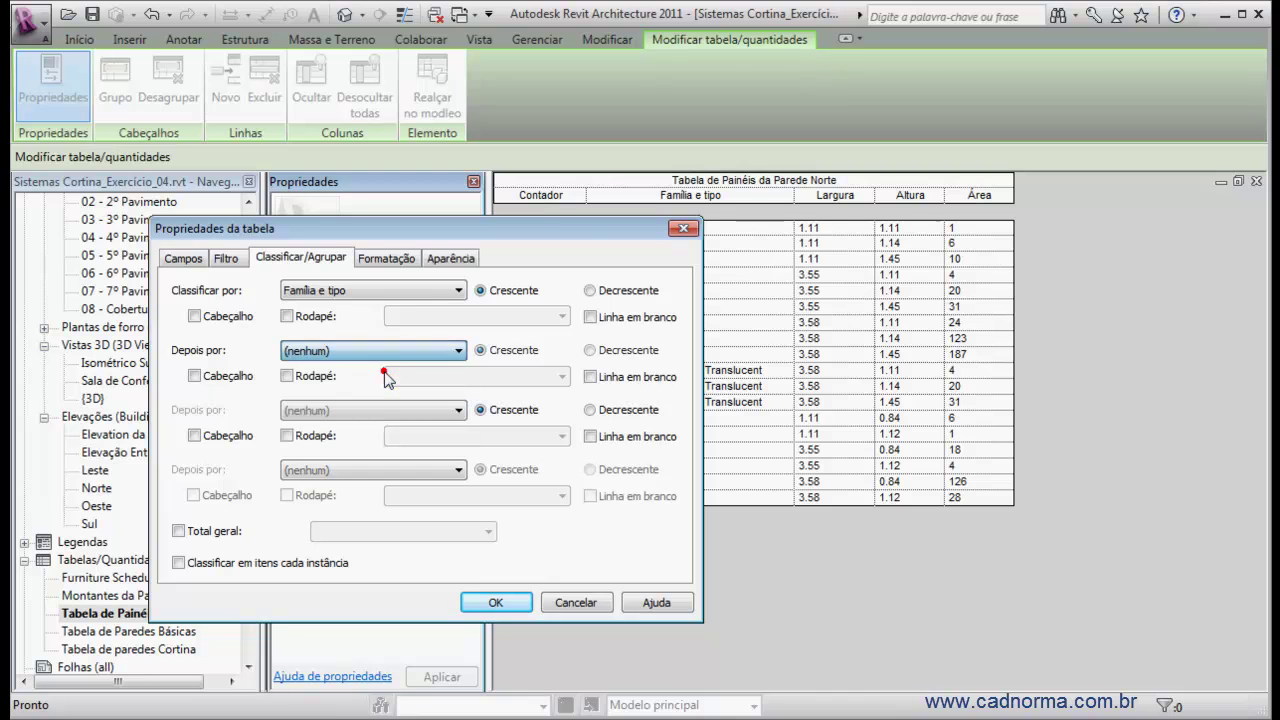
click(458, 291)
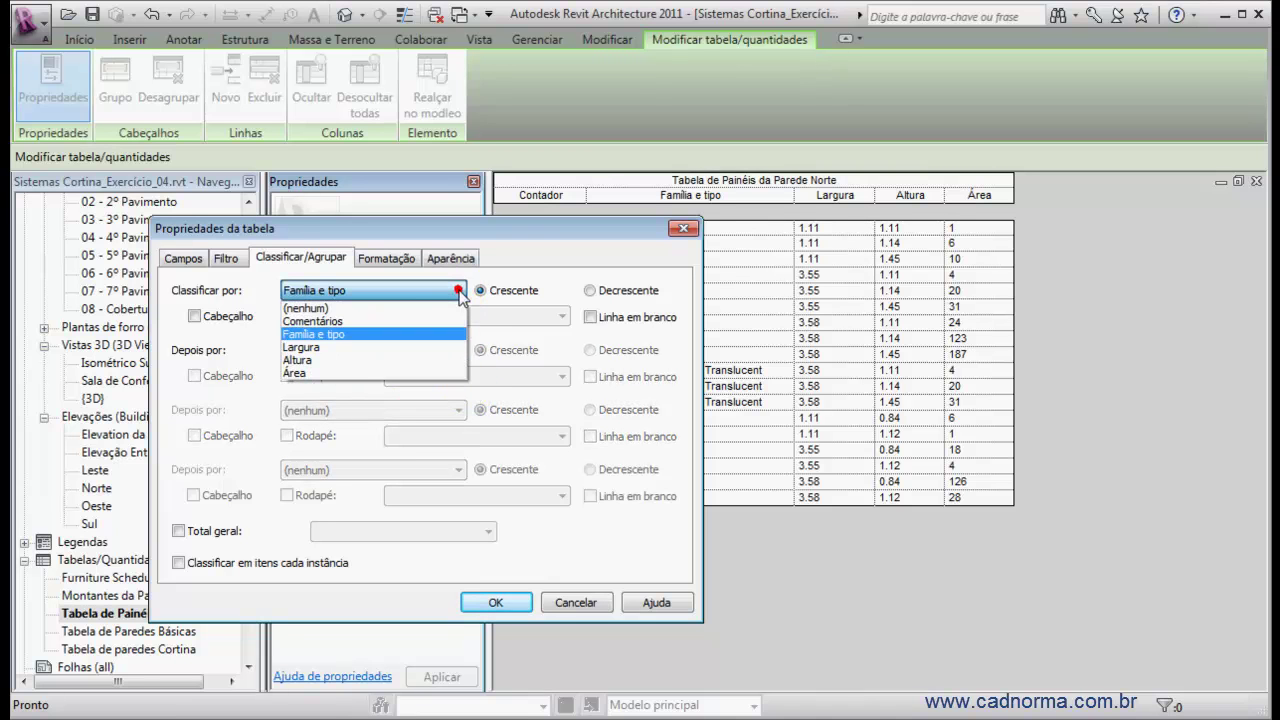
click(393, 336)
click(496, 602)
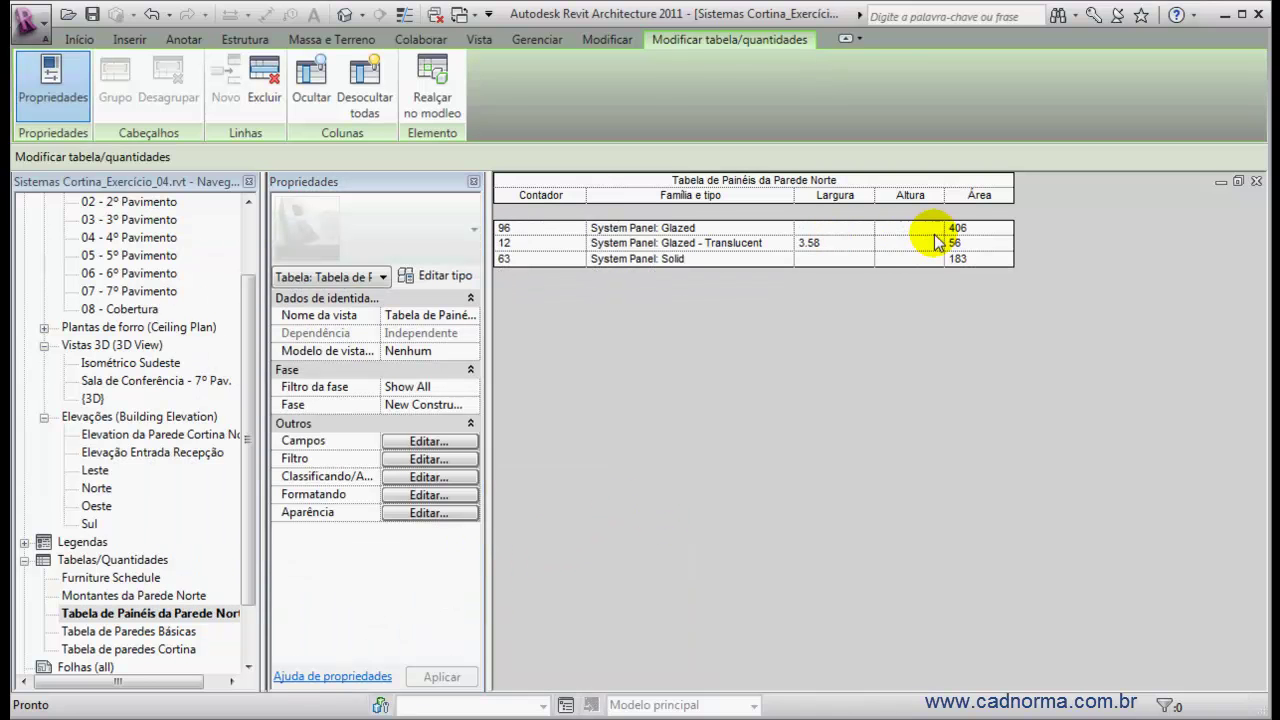
Step: Check the count and total area of the Glazed and Solid panel types in the grouped schedule
click(983, 228)
click(982, 258)
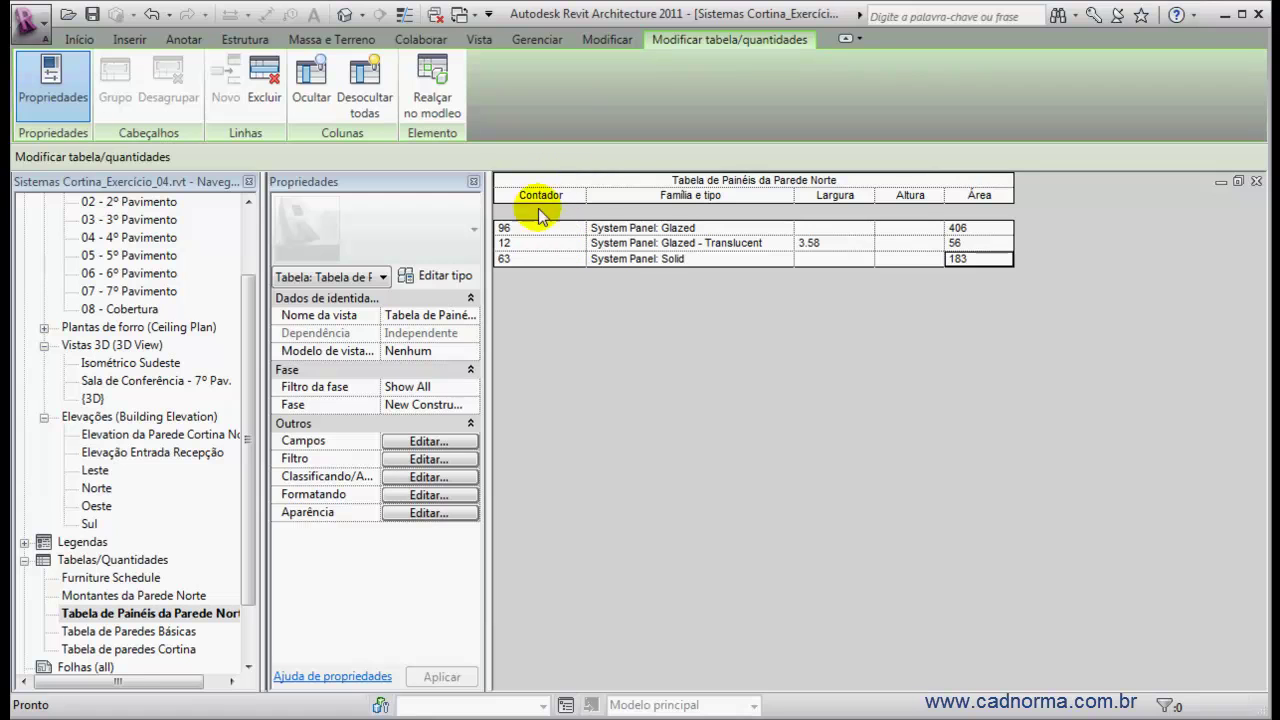
click(508, 228)
click(725, 229)
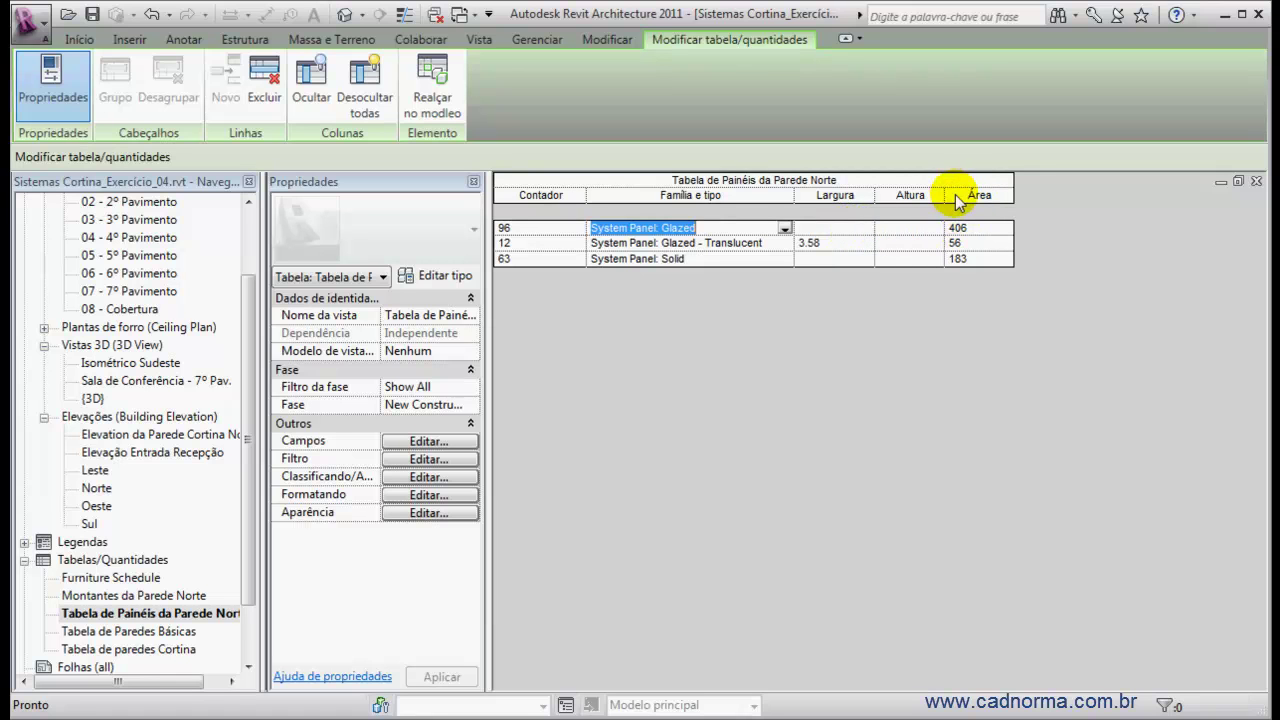
click(979, 230)
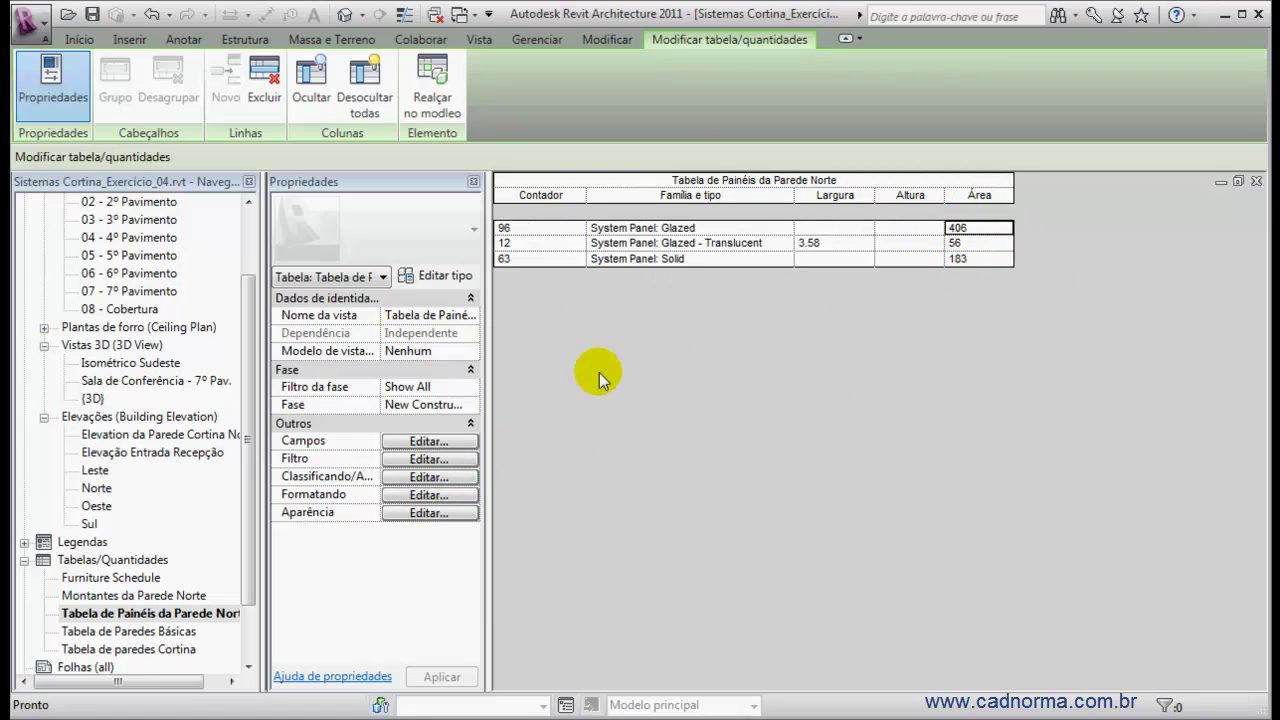
Step: Examine the unit and rounding options in the Área field's format, keeping the project settings
click(425, 495)
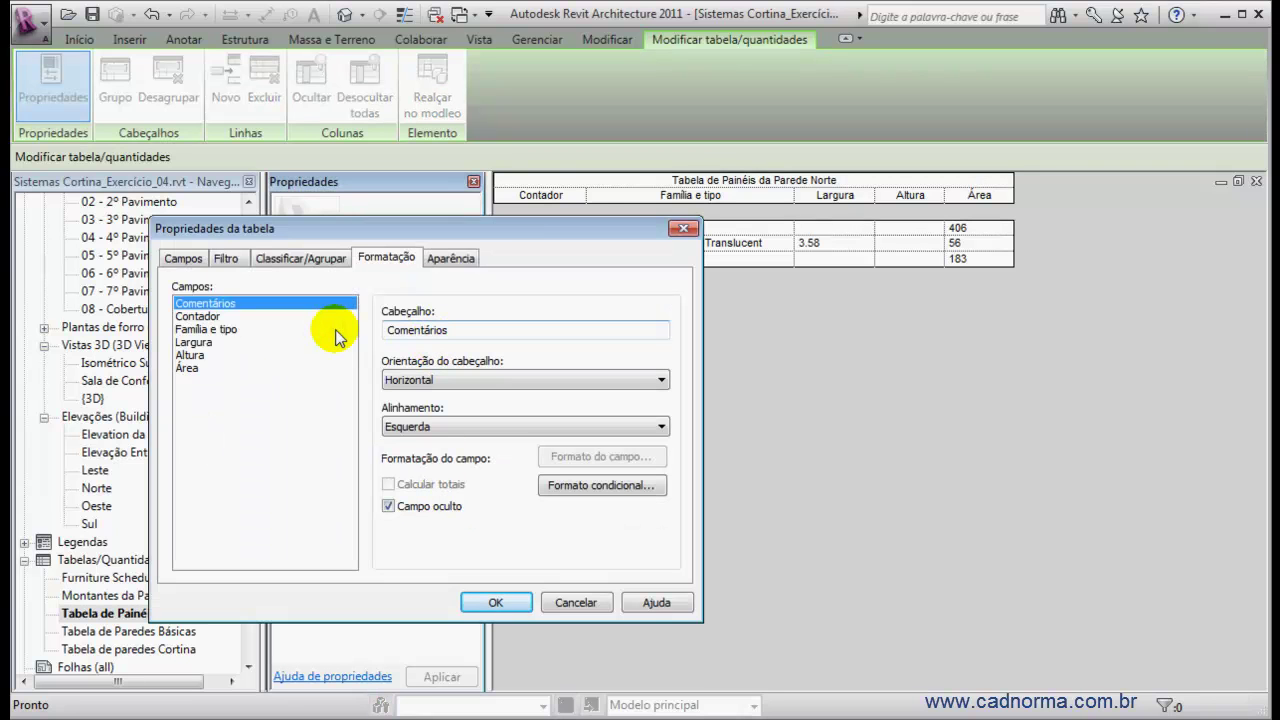
click(198, 368)
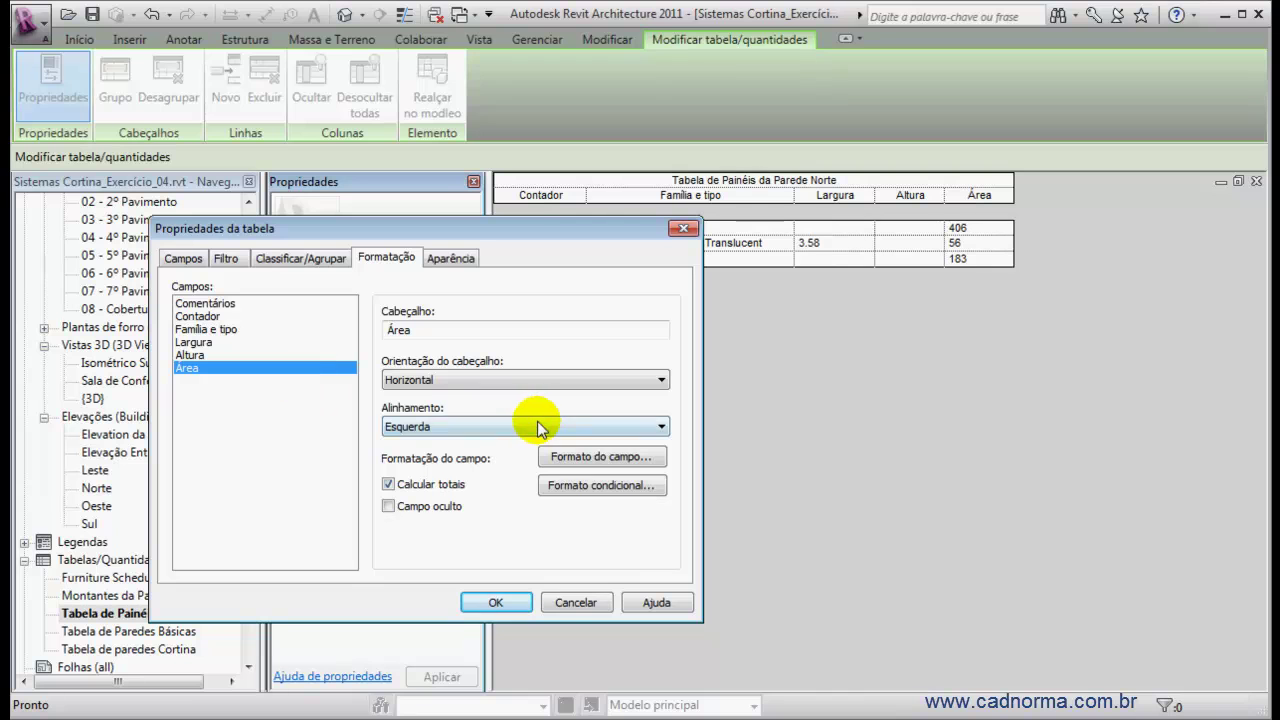
click(622, 458)
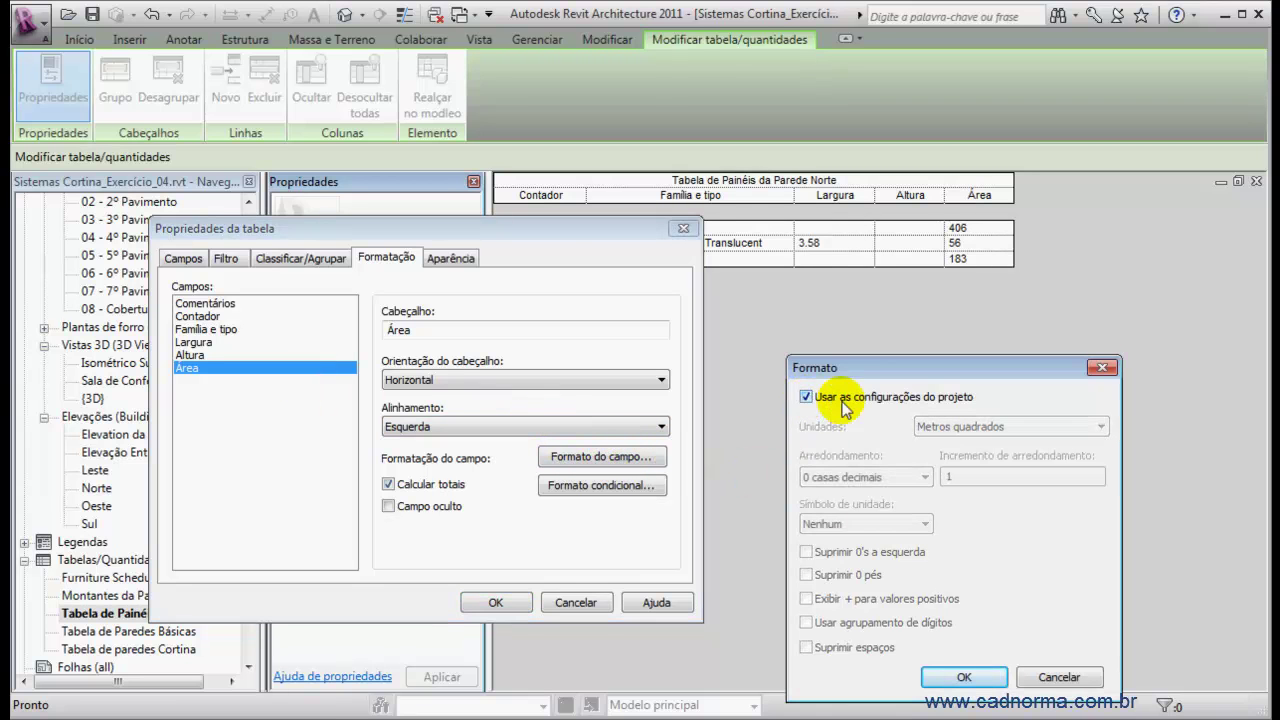
click(806, 397)
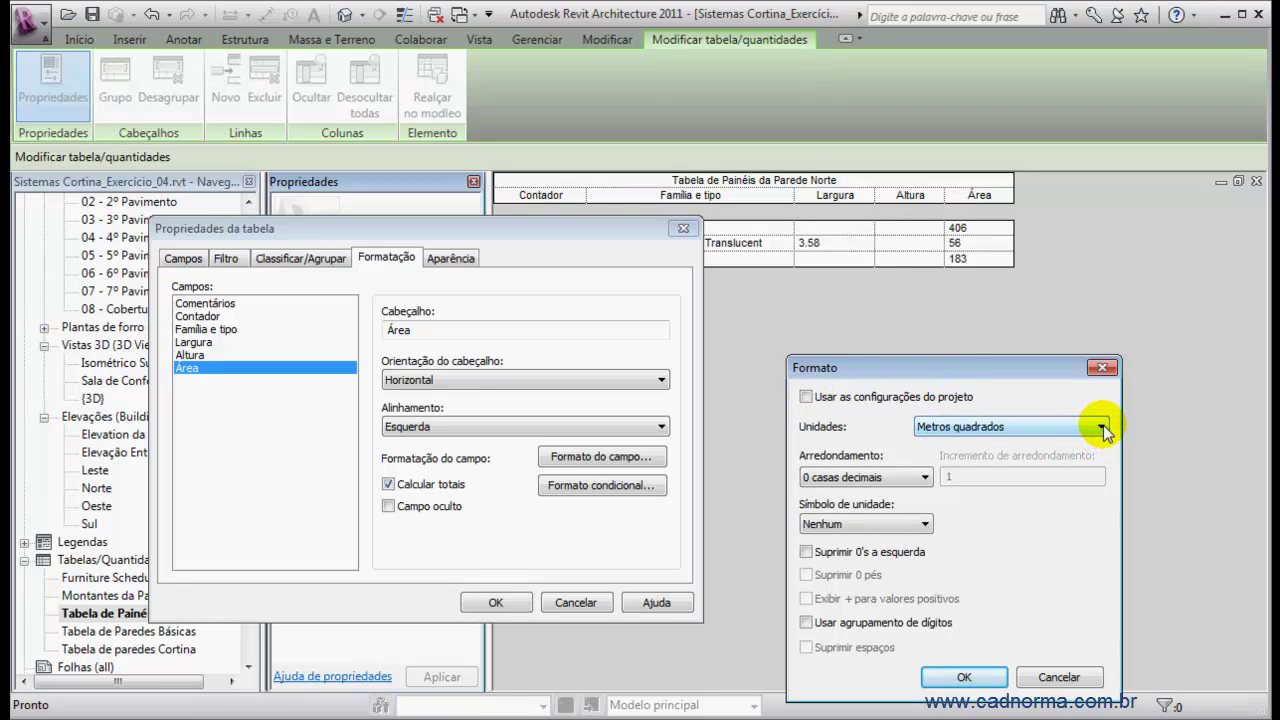
click(862, 477)
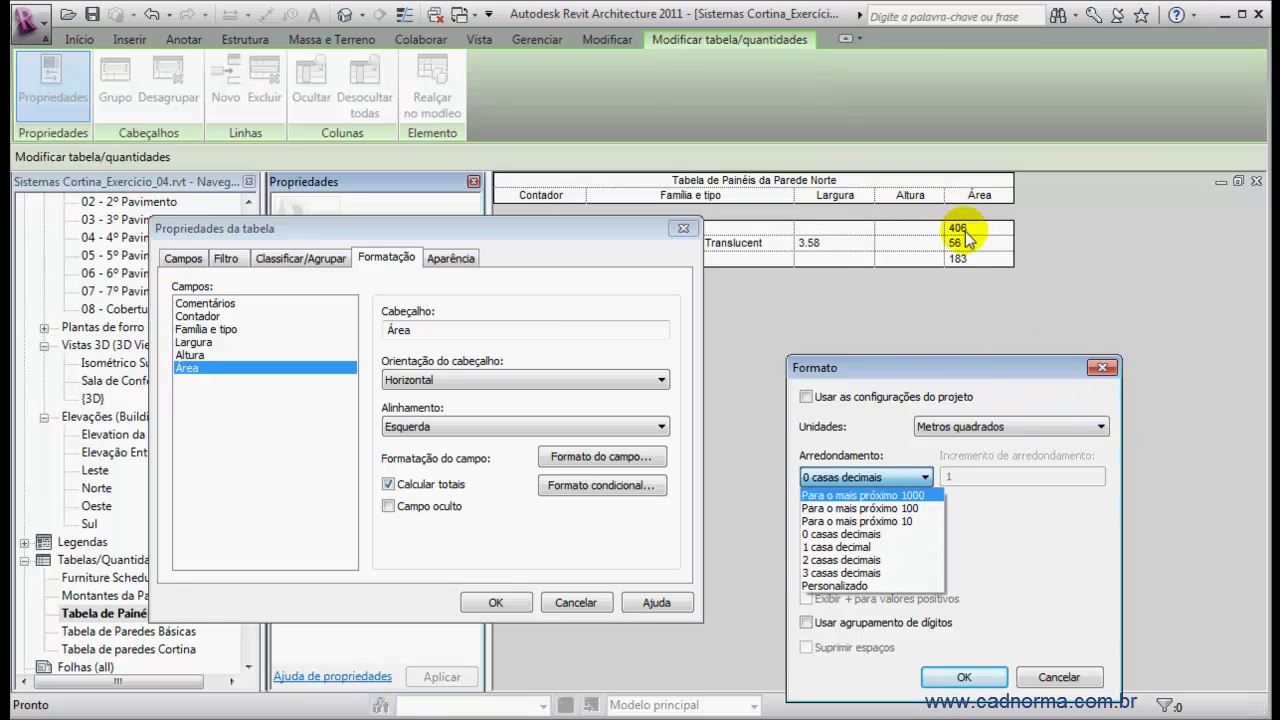
click(877, 432)
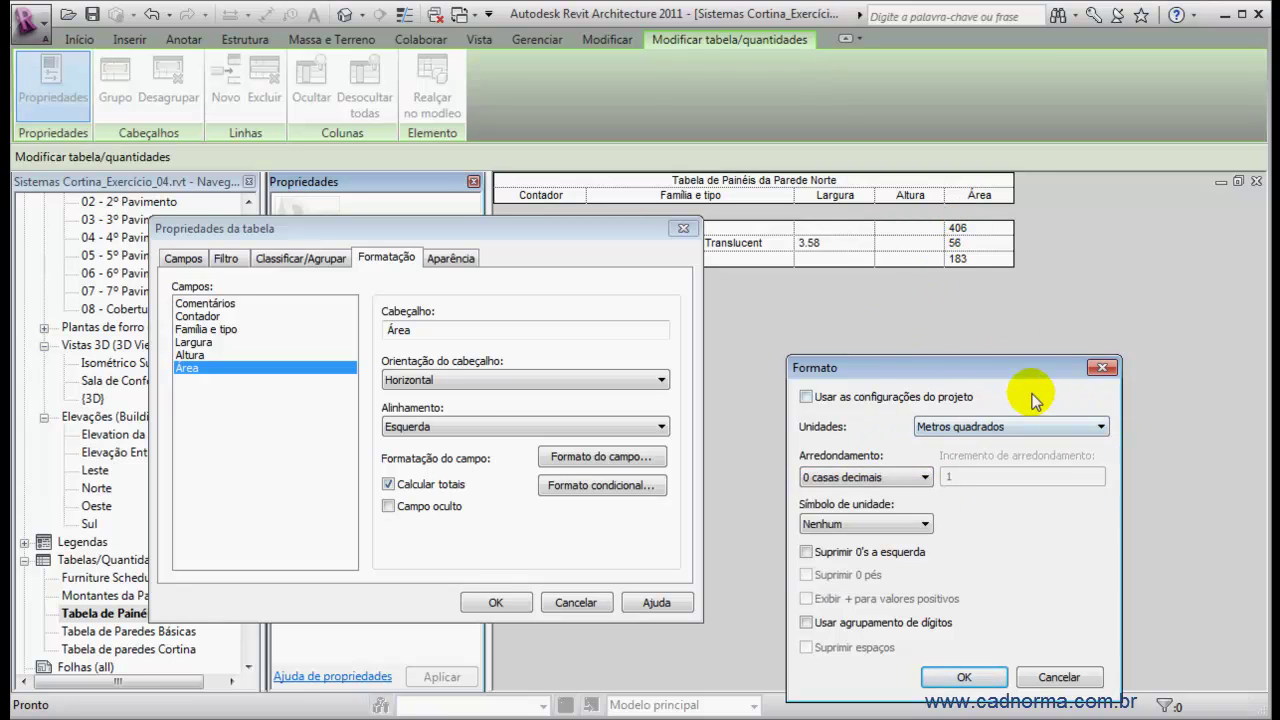
click(807, 398)
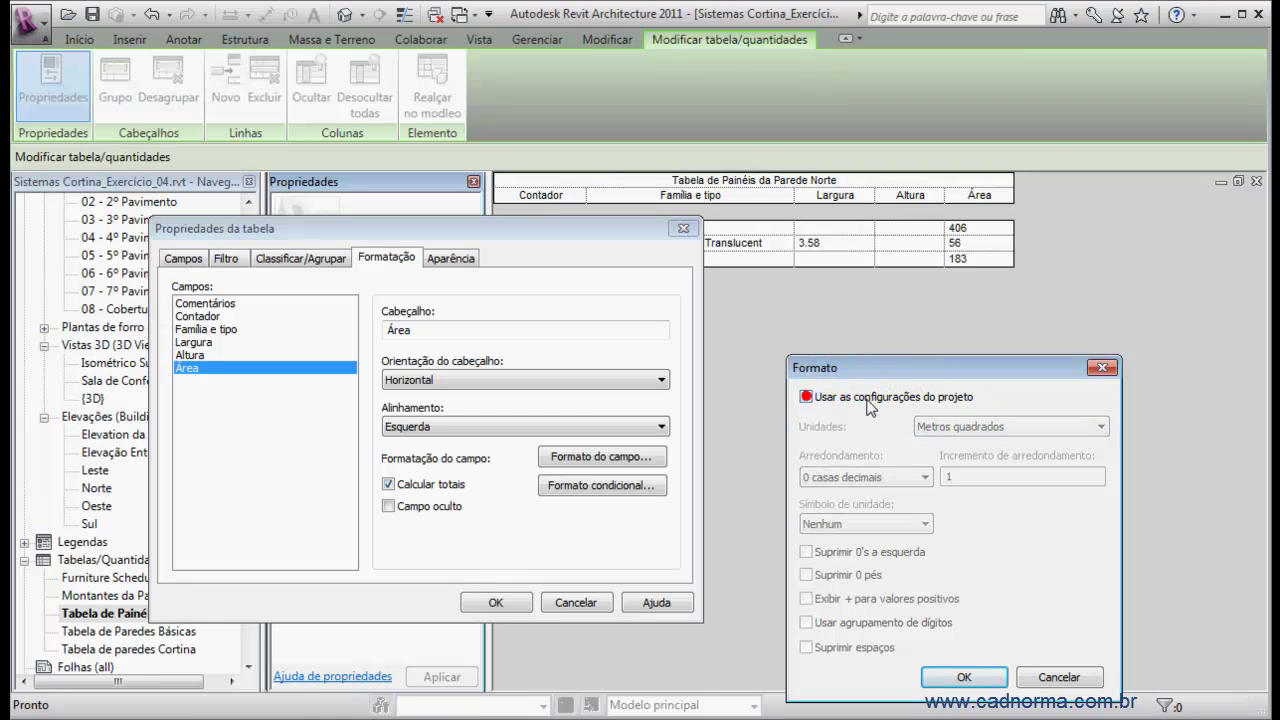
key(Return)
key(Return)
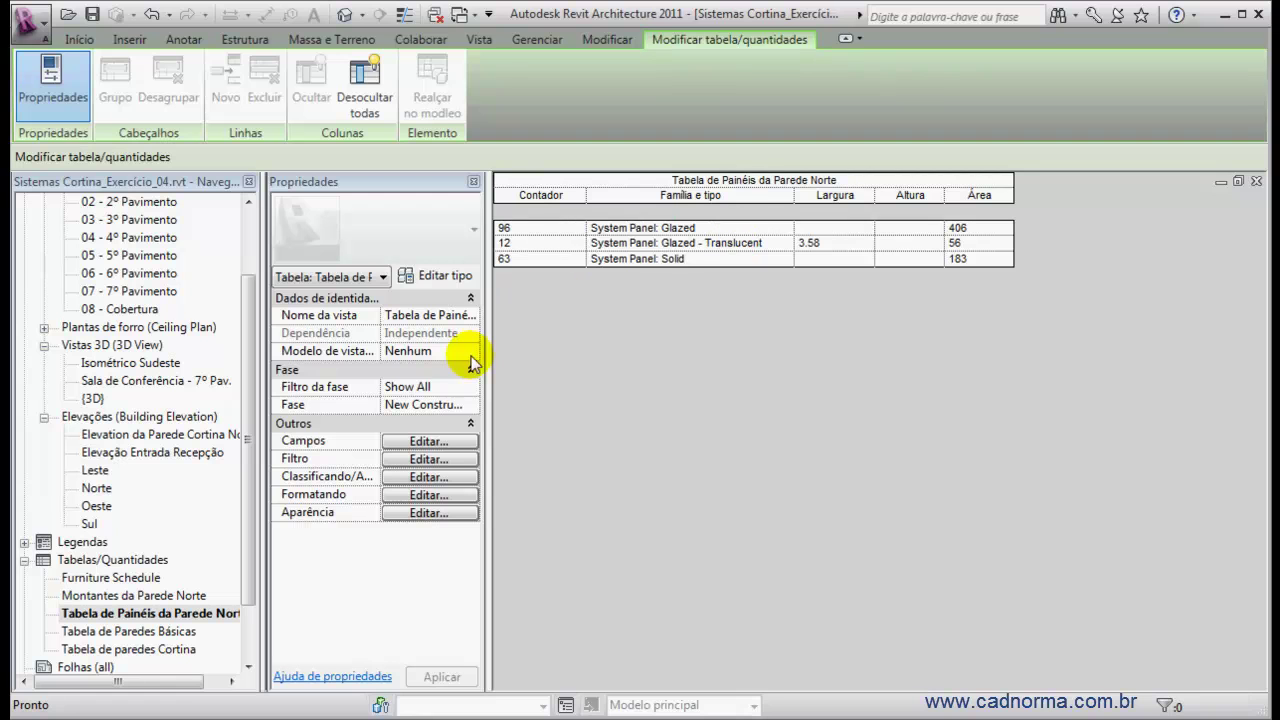
Step: Add the Custo field to the panel schedule after Área
click(453, 442)
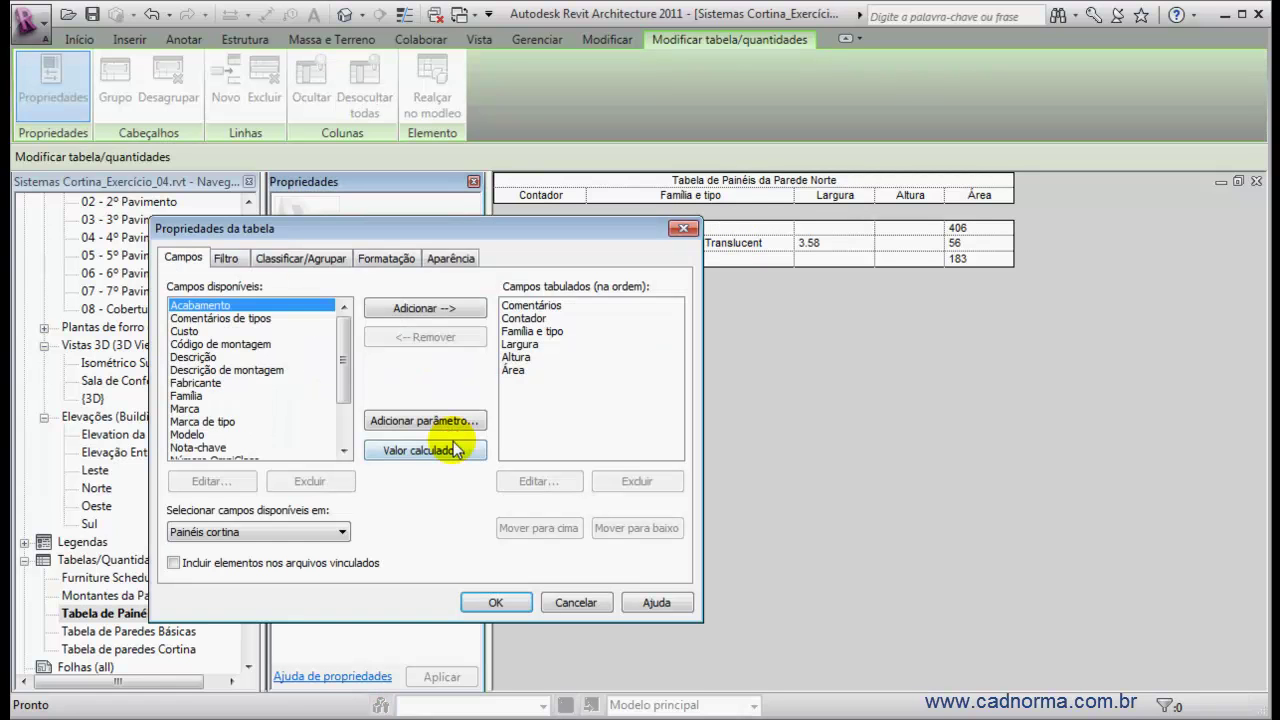
click(198, 331)
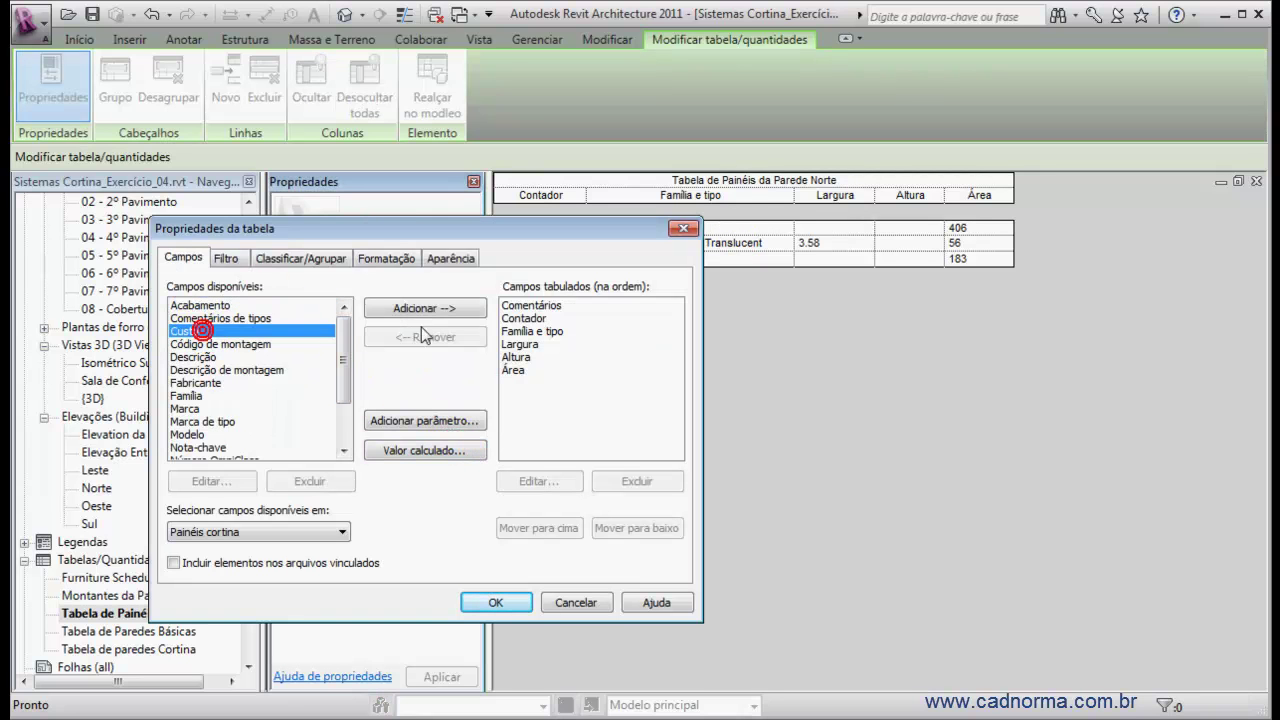
click(447, 312)
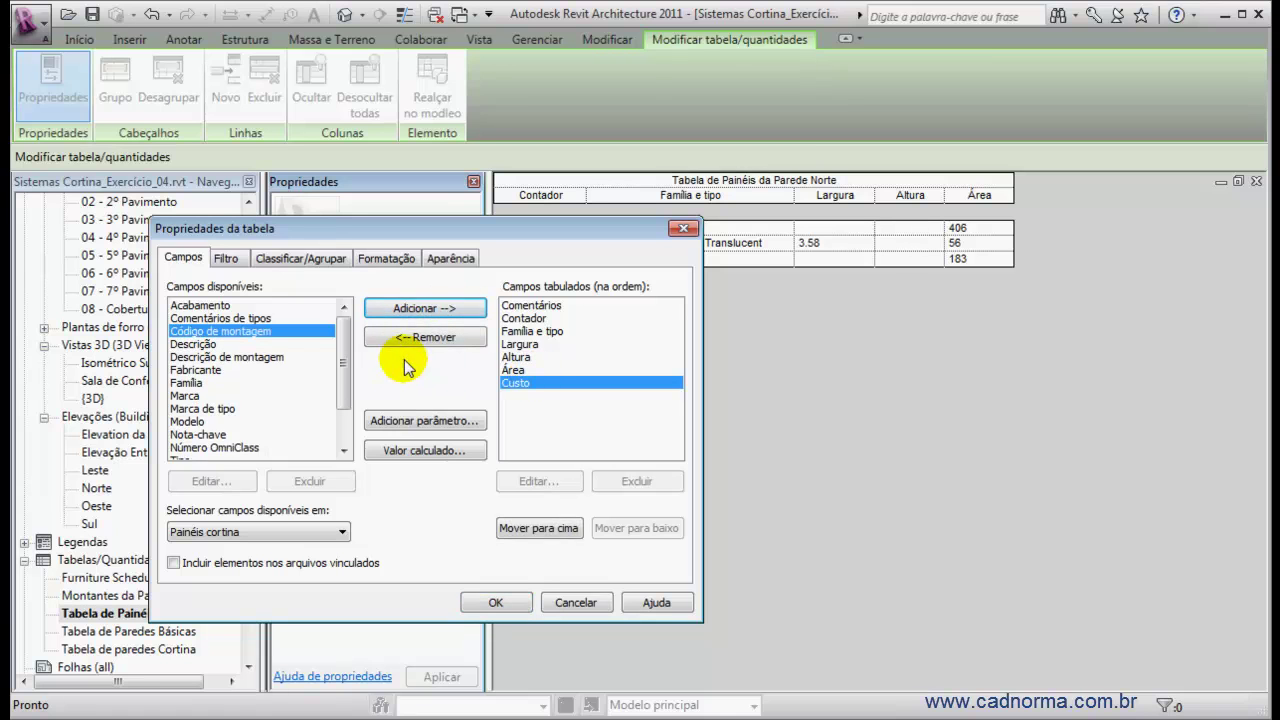
Step: Hide the Altura and Largura fields in the panel schedule and apply the schedule properties
click(388, 259)
click(190, 355)
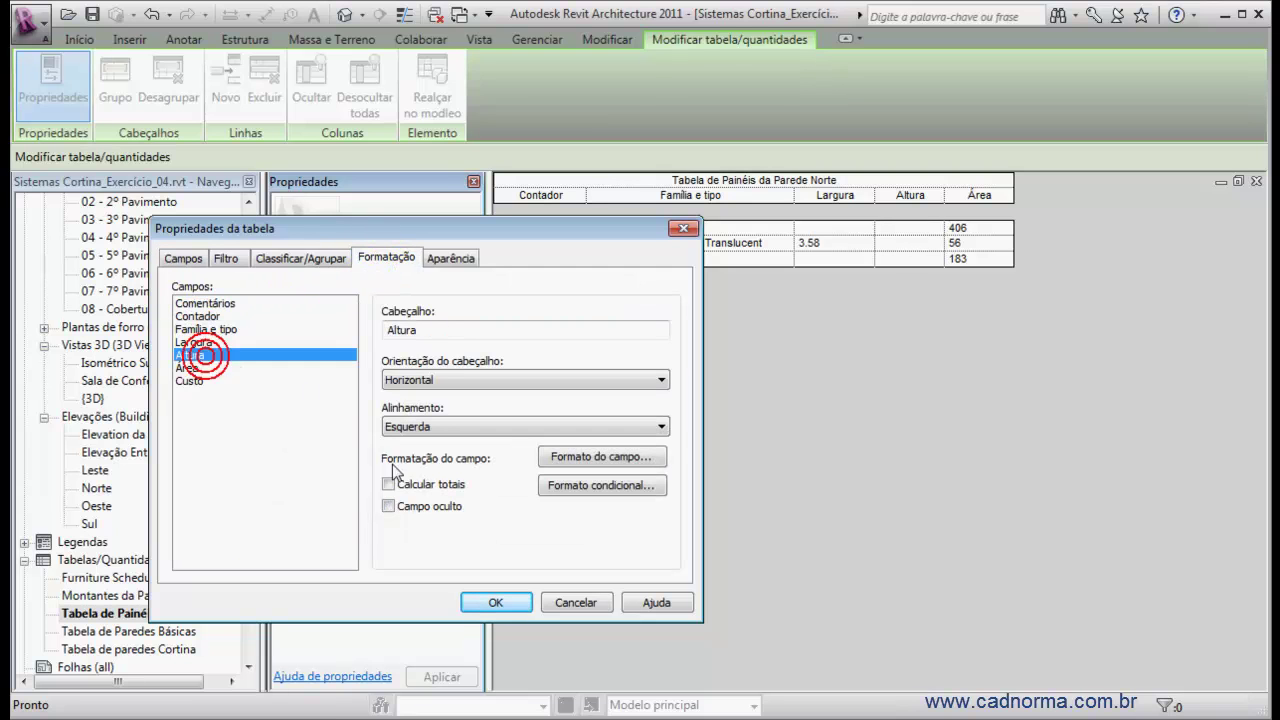
click(388, 506)
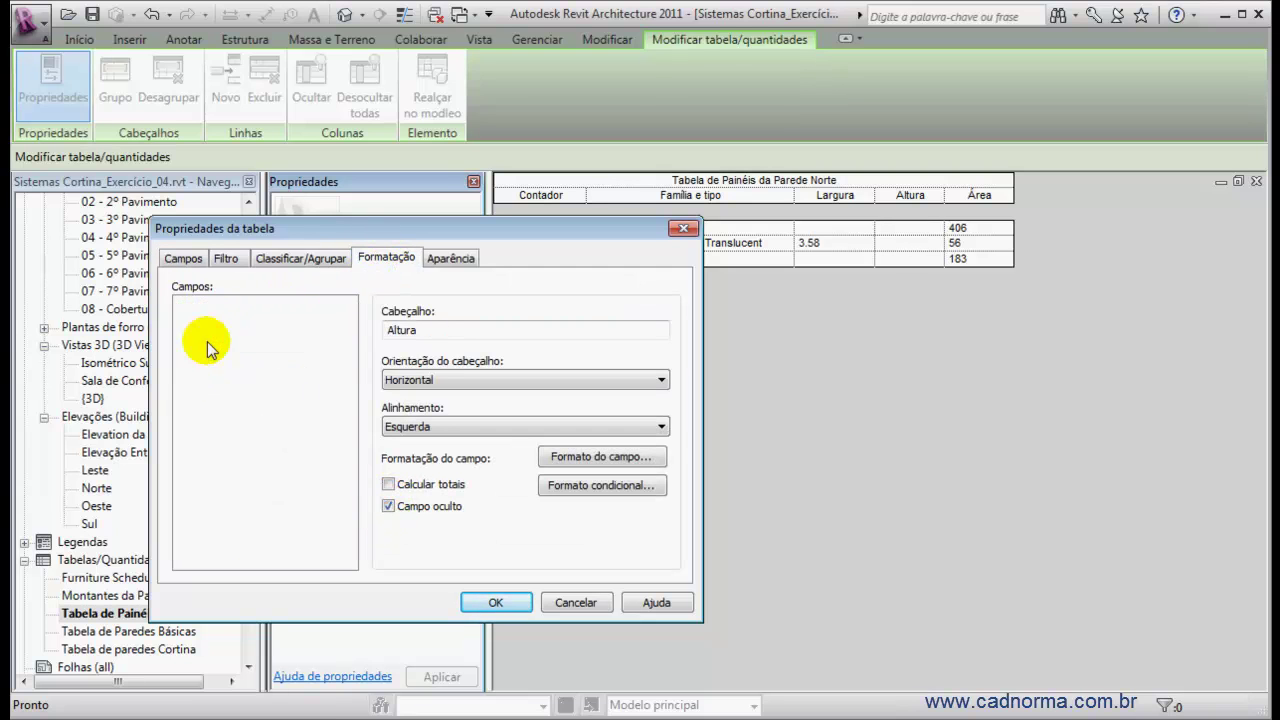
click(198, 342)
click(389, 507)
click(389, 507)
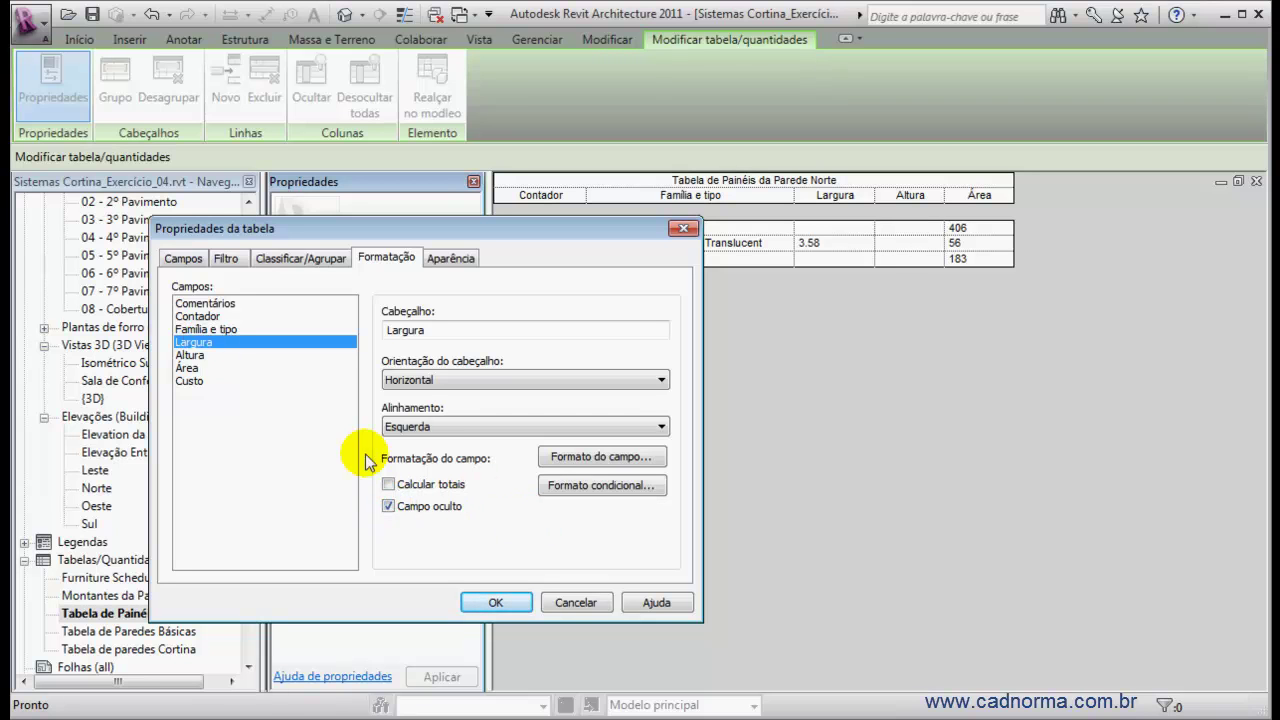
click(189, 381)
click(508, 603)
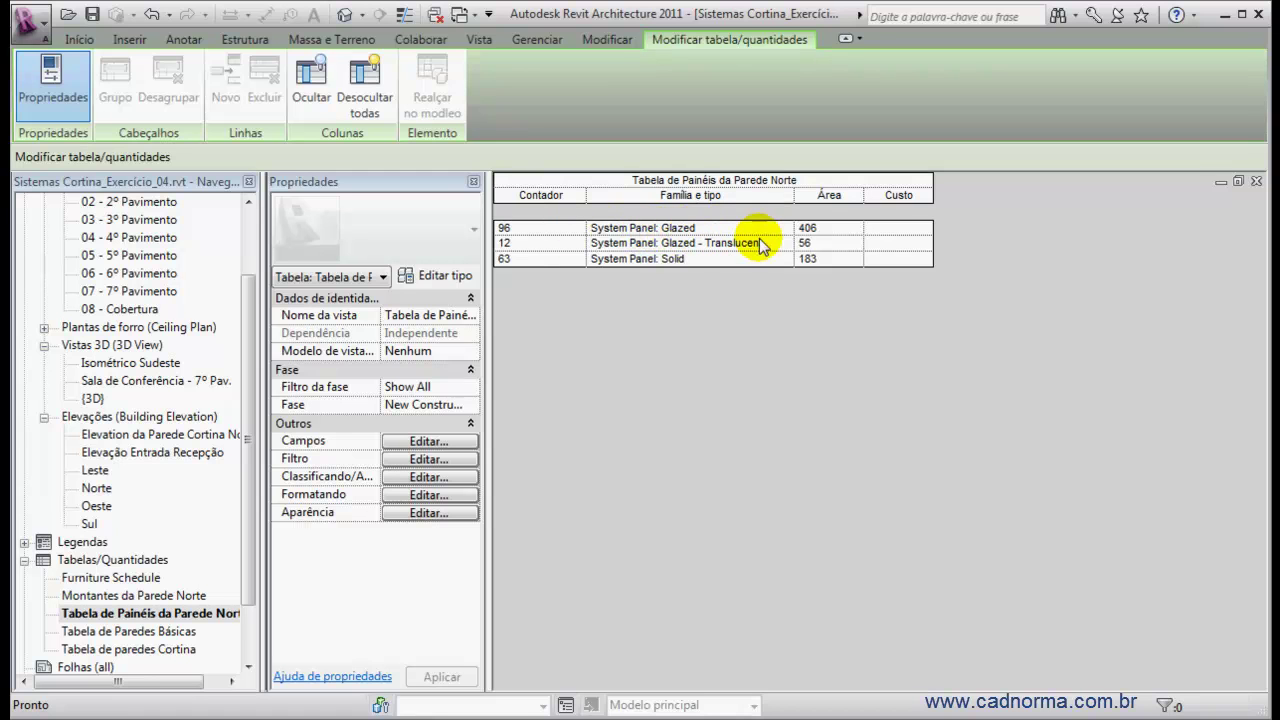
Step: Enter the panel costs in the Custo column: 10.00 for Glazed, 12.00 for Glazed - Translucent and 15.00 for Solid
click(878, 233)
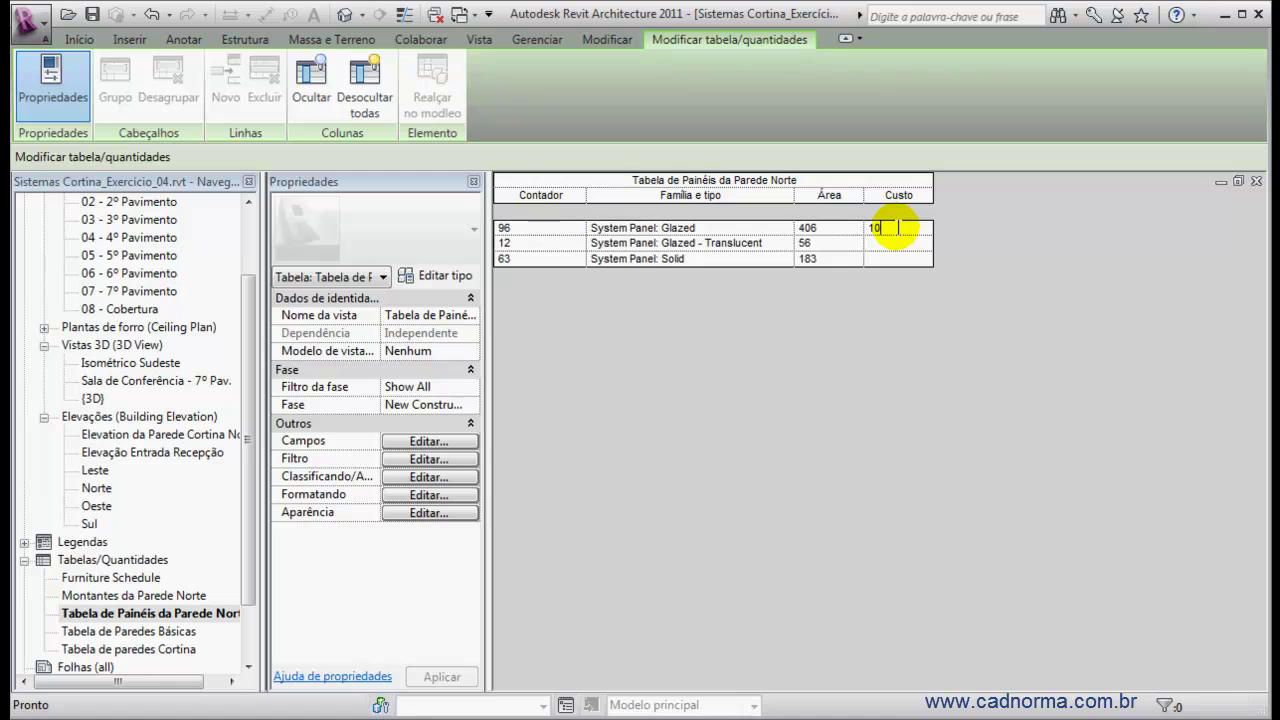
key(Return)
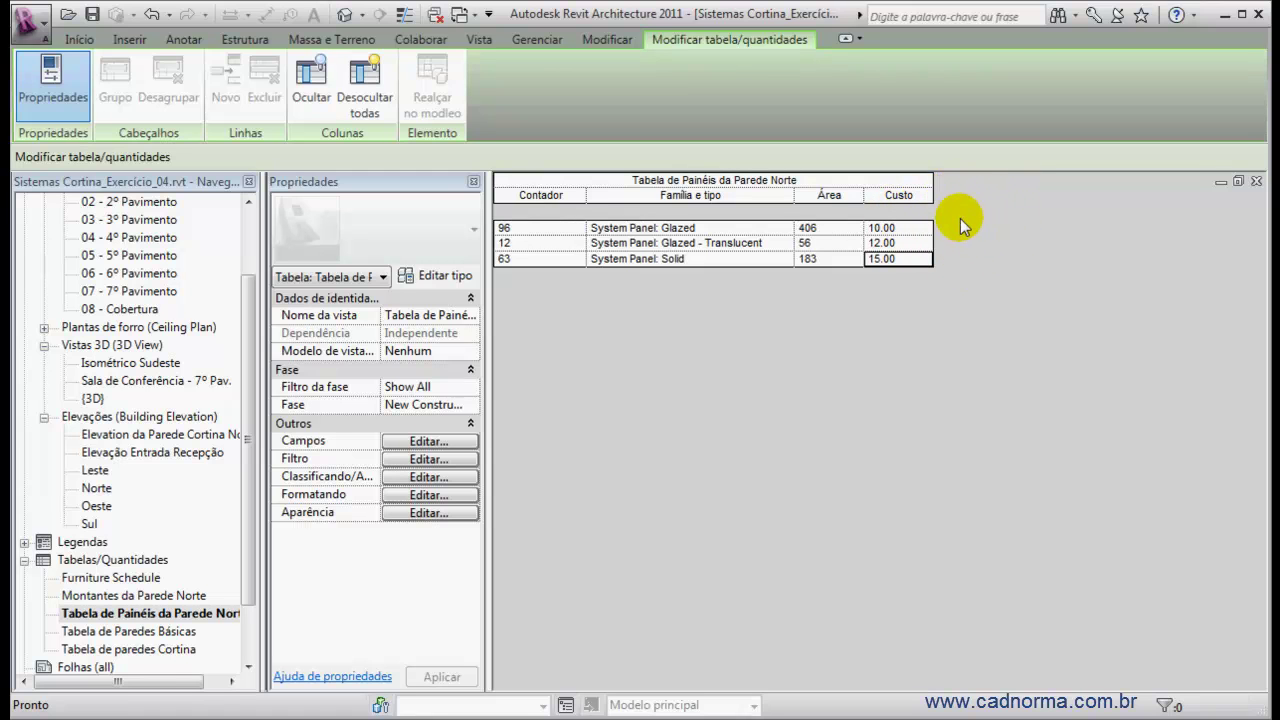
Step: Rename the Custo column heading to Custo Unitário and widen the column to fit the full text
click(908, 196)
click(918, 196)
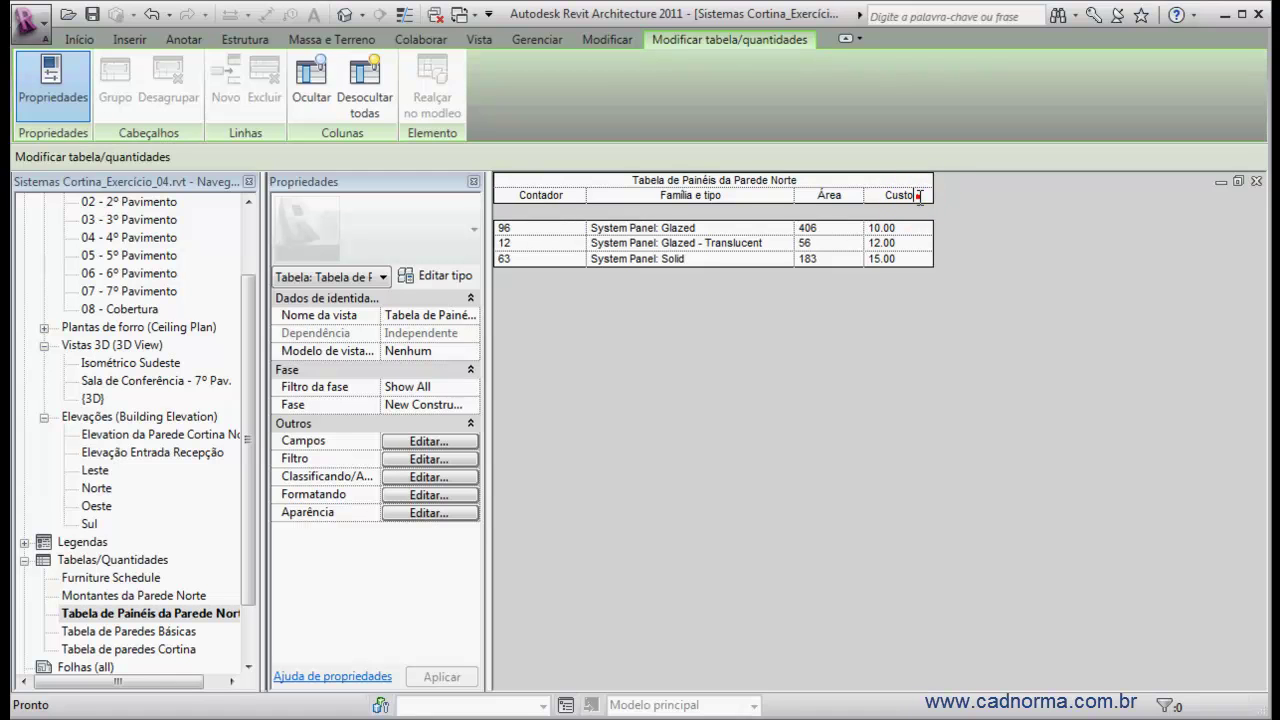
text(Unitário)
key(Return)
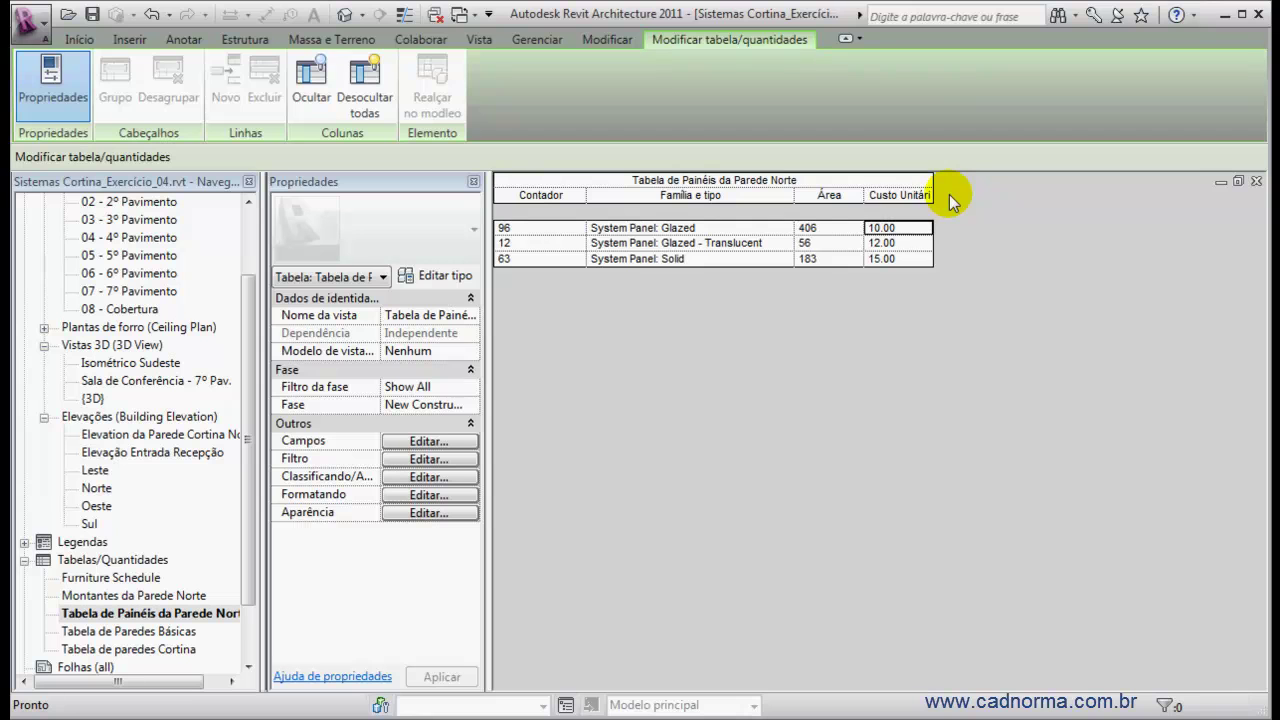
drag(934, 180, 975, 183)
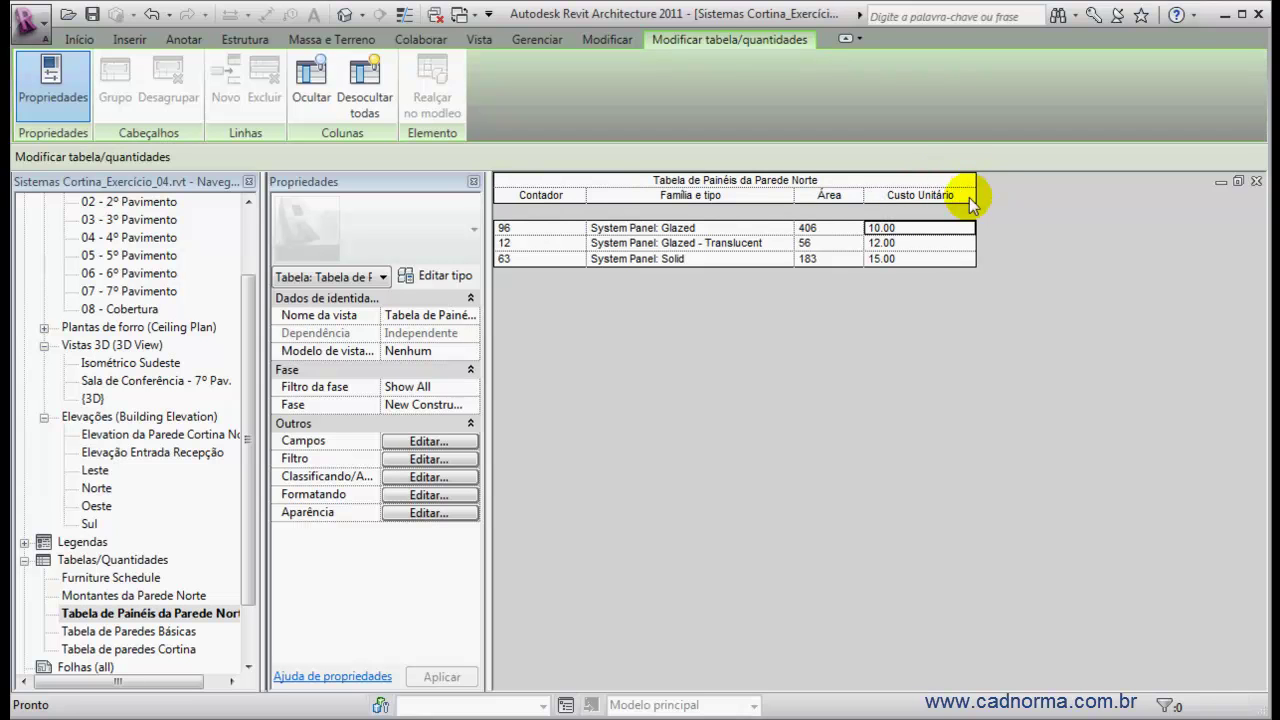
Step: Start a formula-based calculated value for the panel schedule, named Custo por Tipo with type Moeda
click(428, 441)
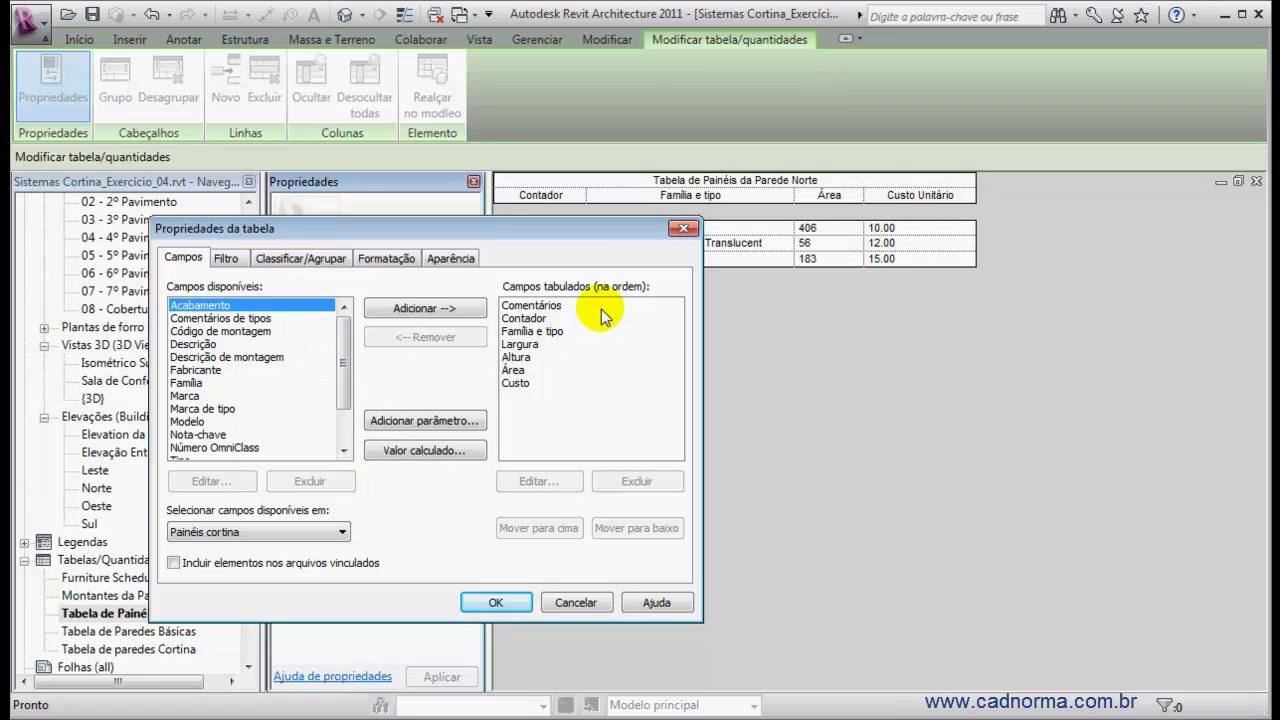
click(520, 384)
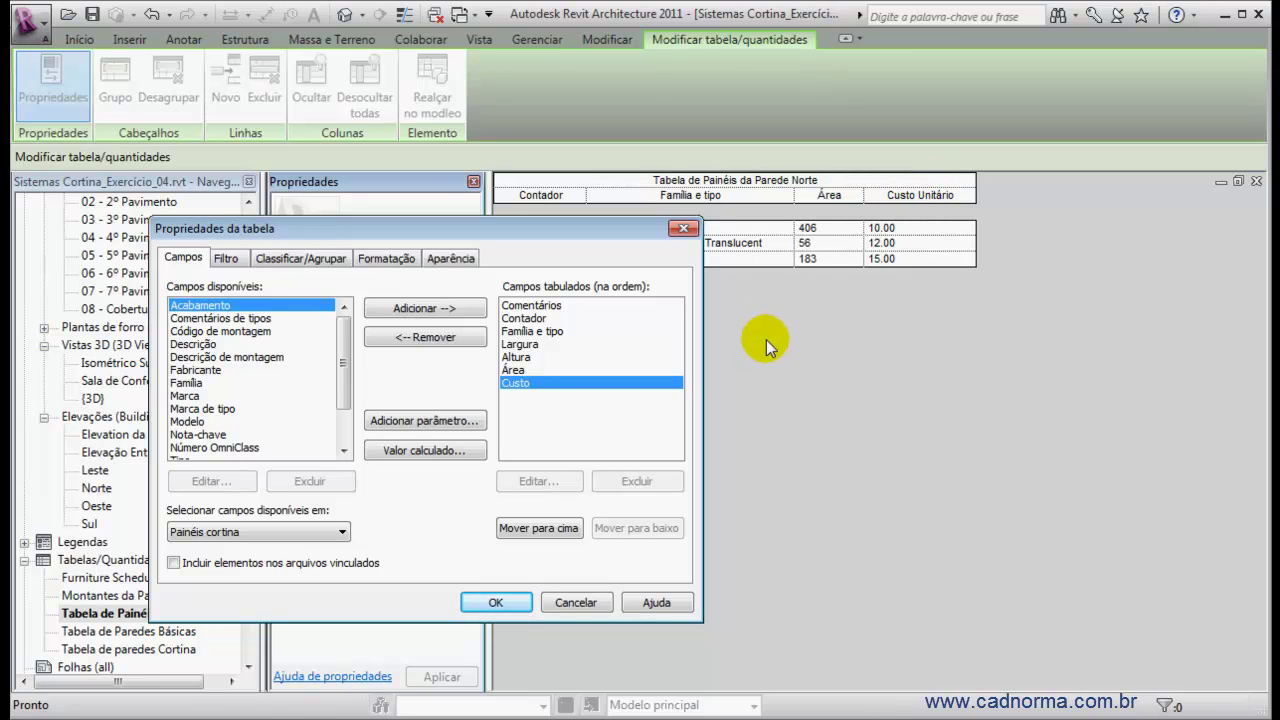
scroll(340, 365, down, 2)
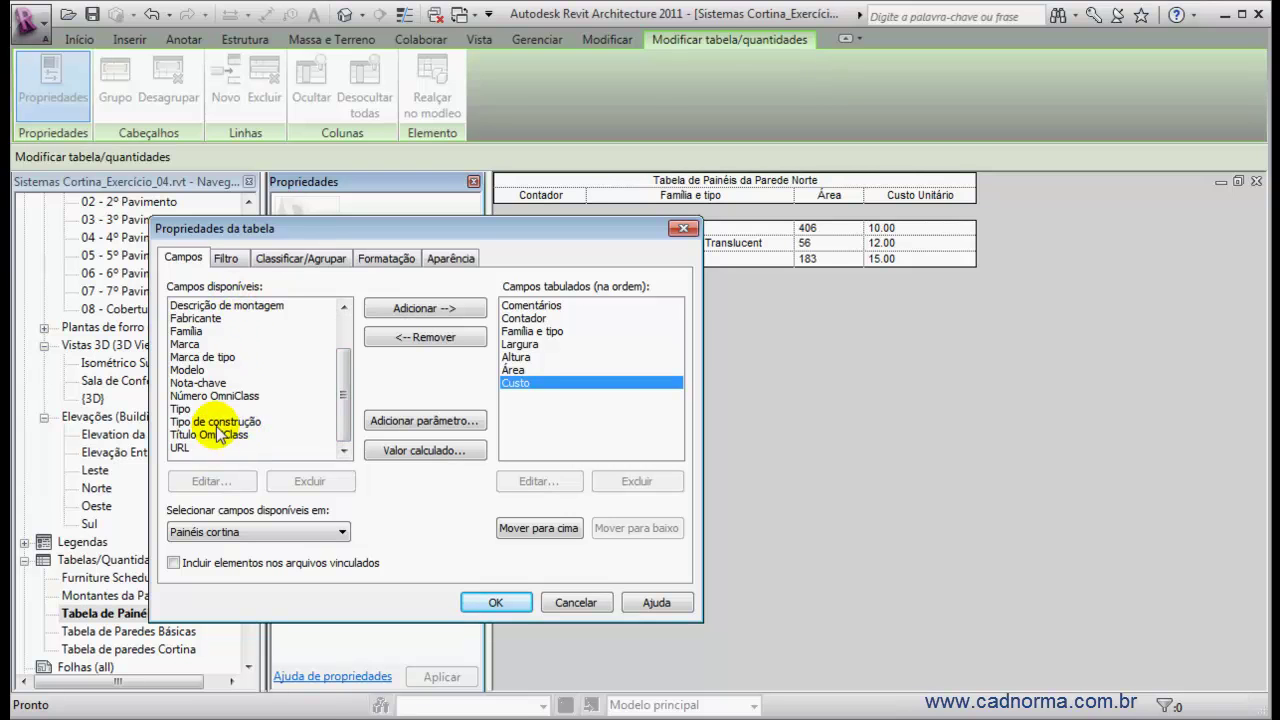
drag(343, 400, 346, 358)
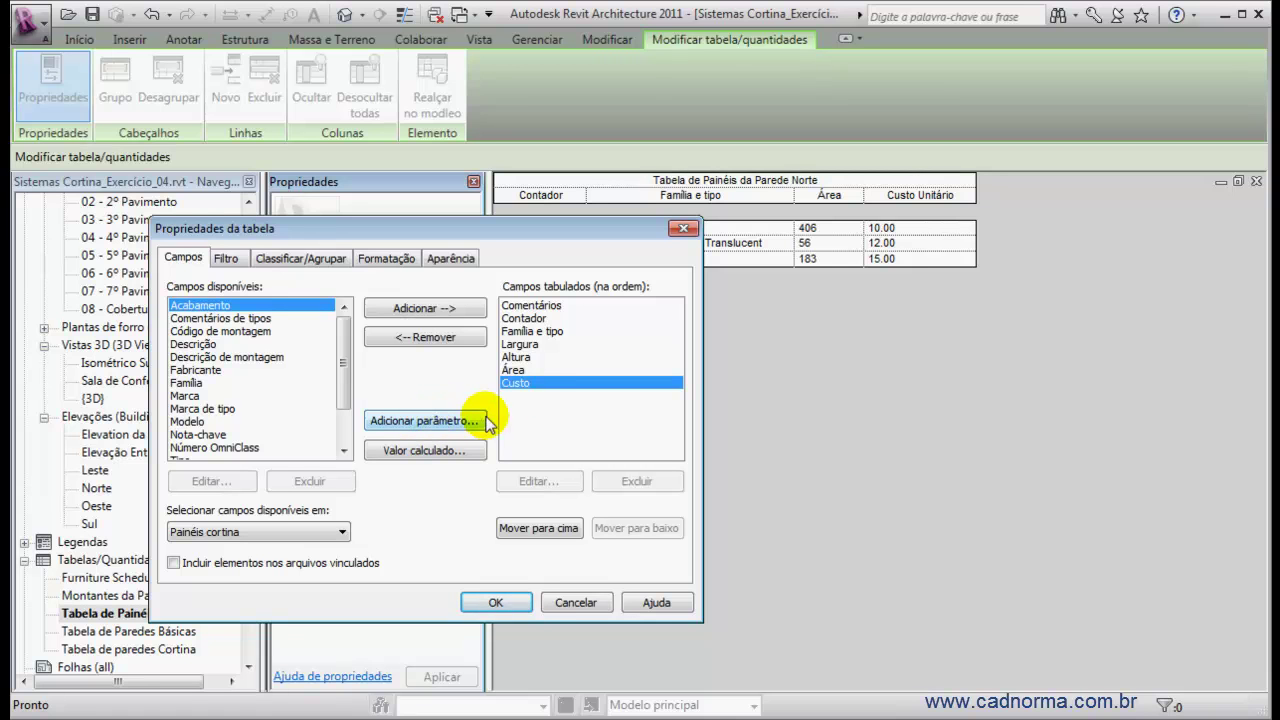
click(420, 452)
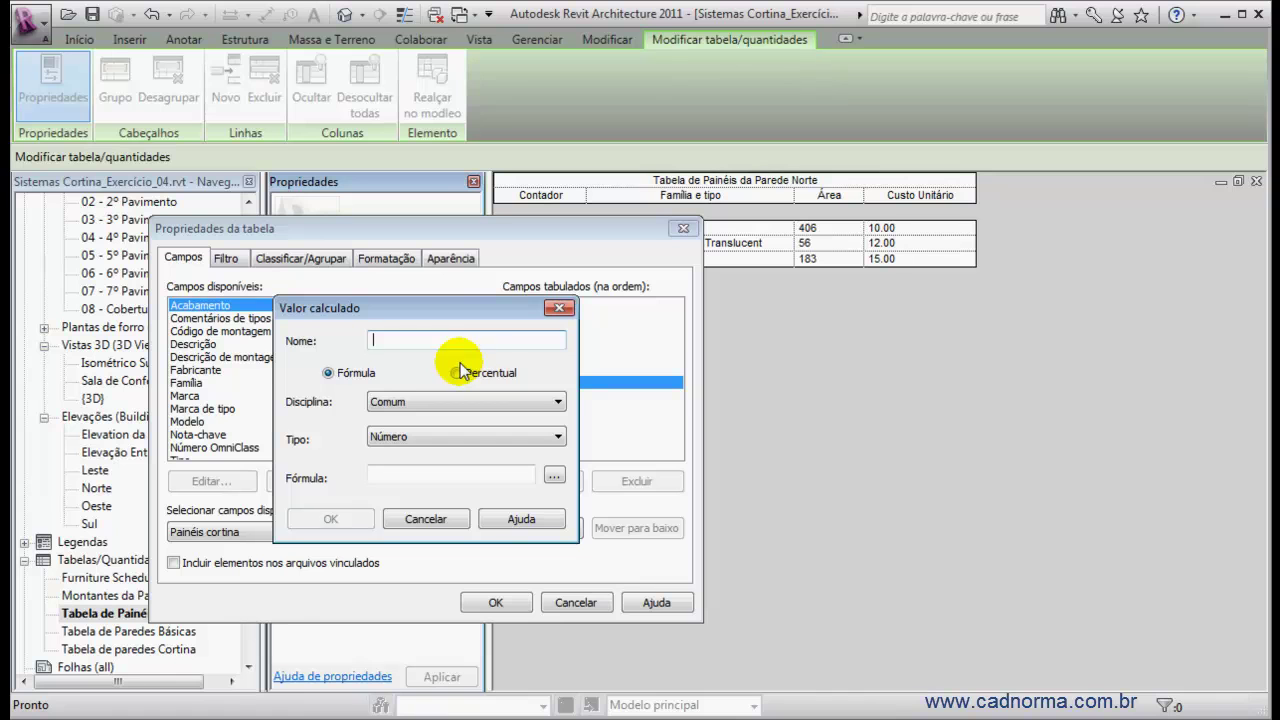
text(Custo por Tipo)
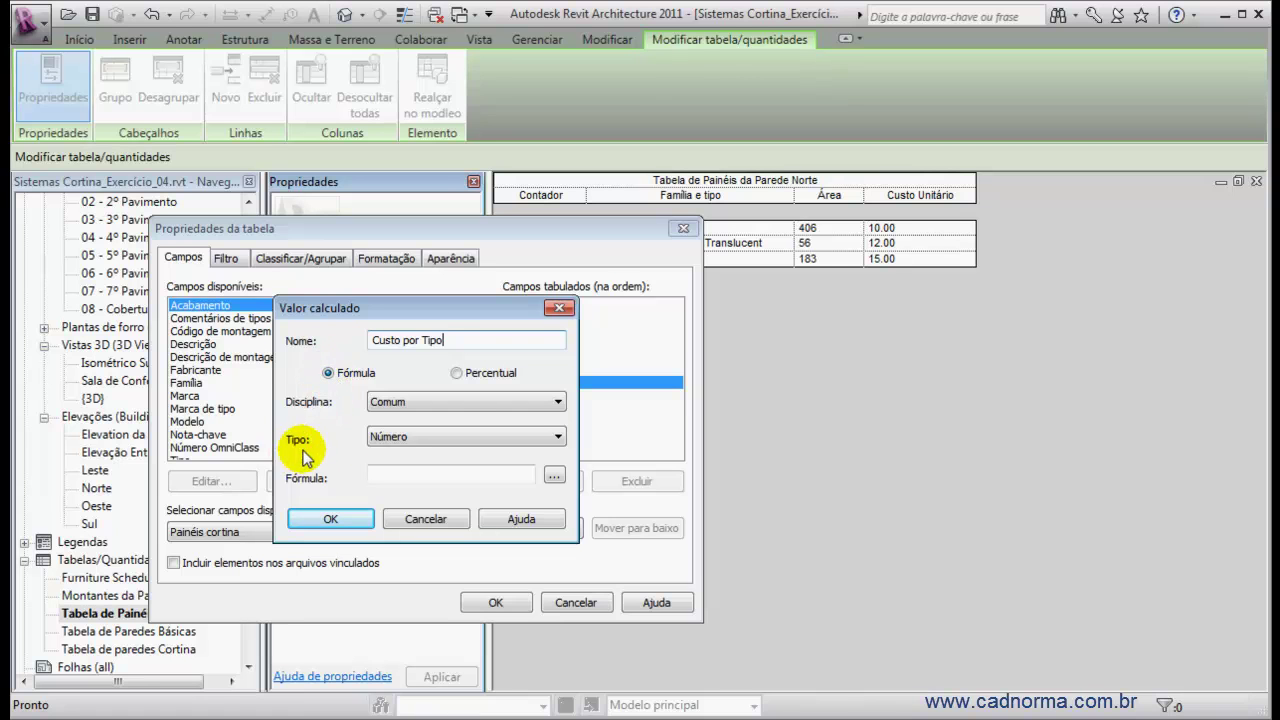
click(557, 437)
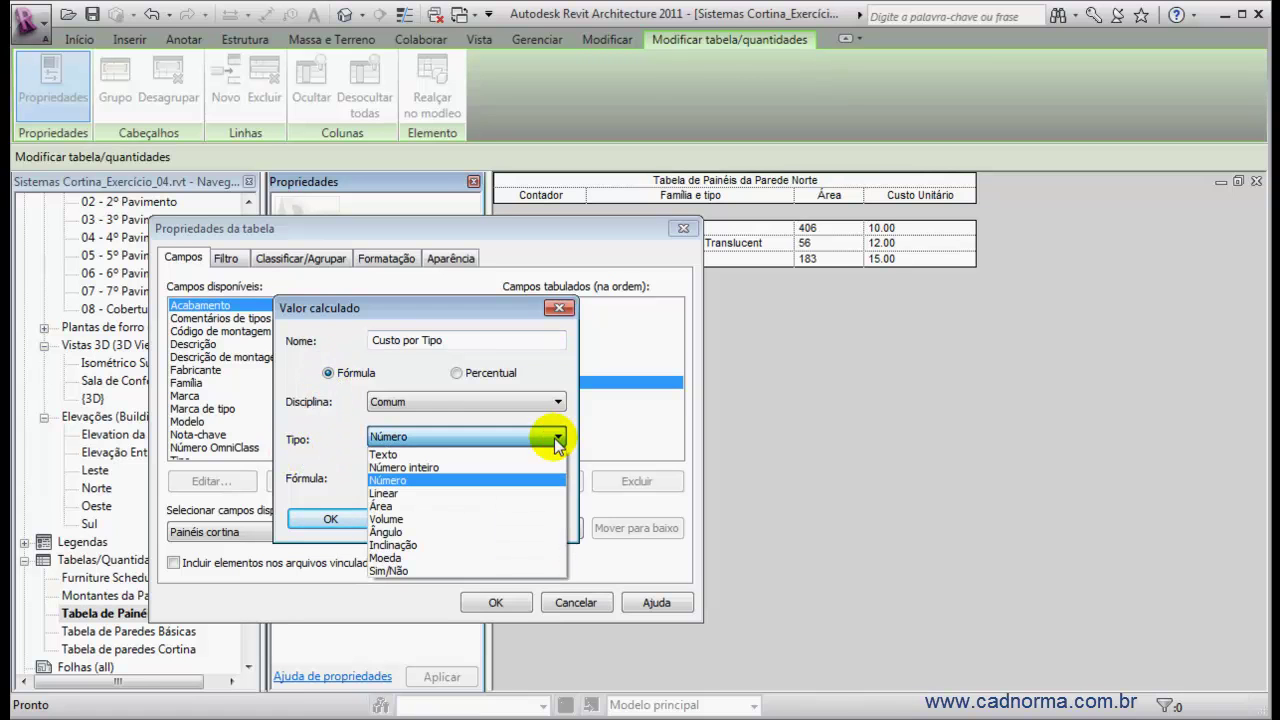
click(424, 558)
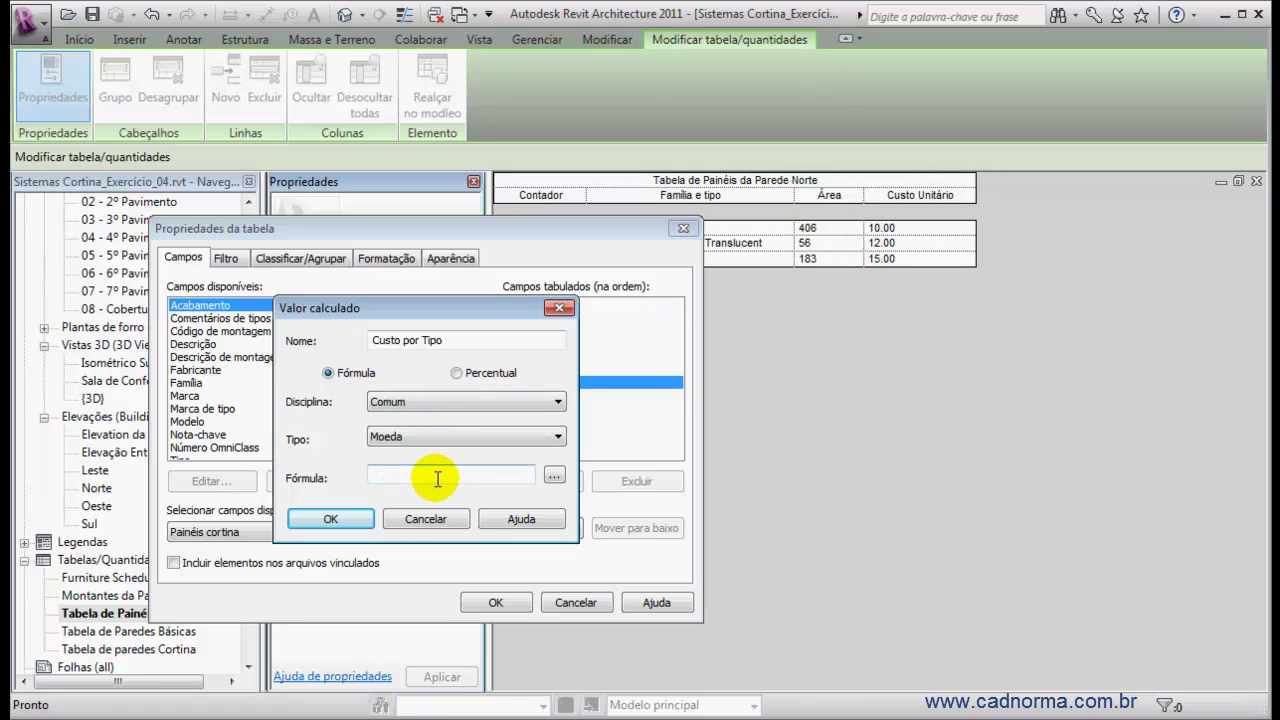
Step: Build the formula Área*Custo from the schedule fields and try to accept the calculated value as Custo Total with type Número
click(556, 476)
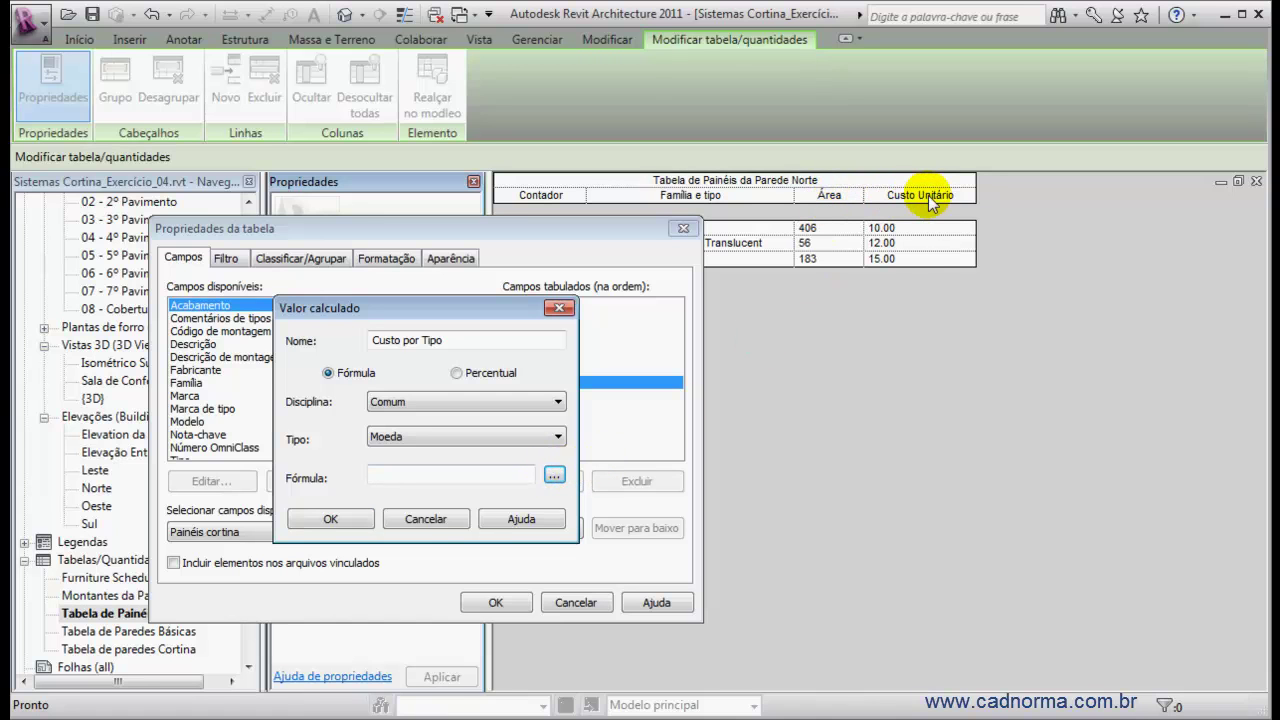
click(420, 477)
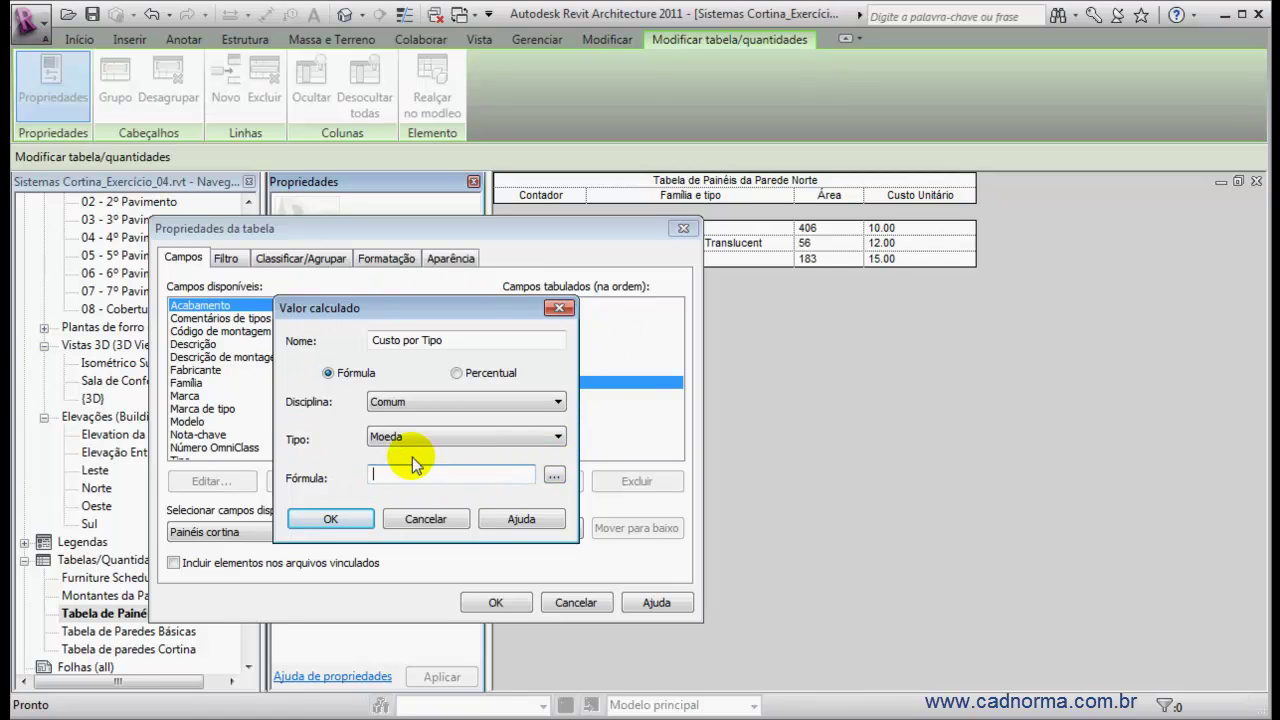
click(554, 478)
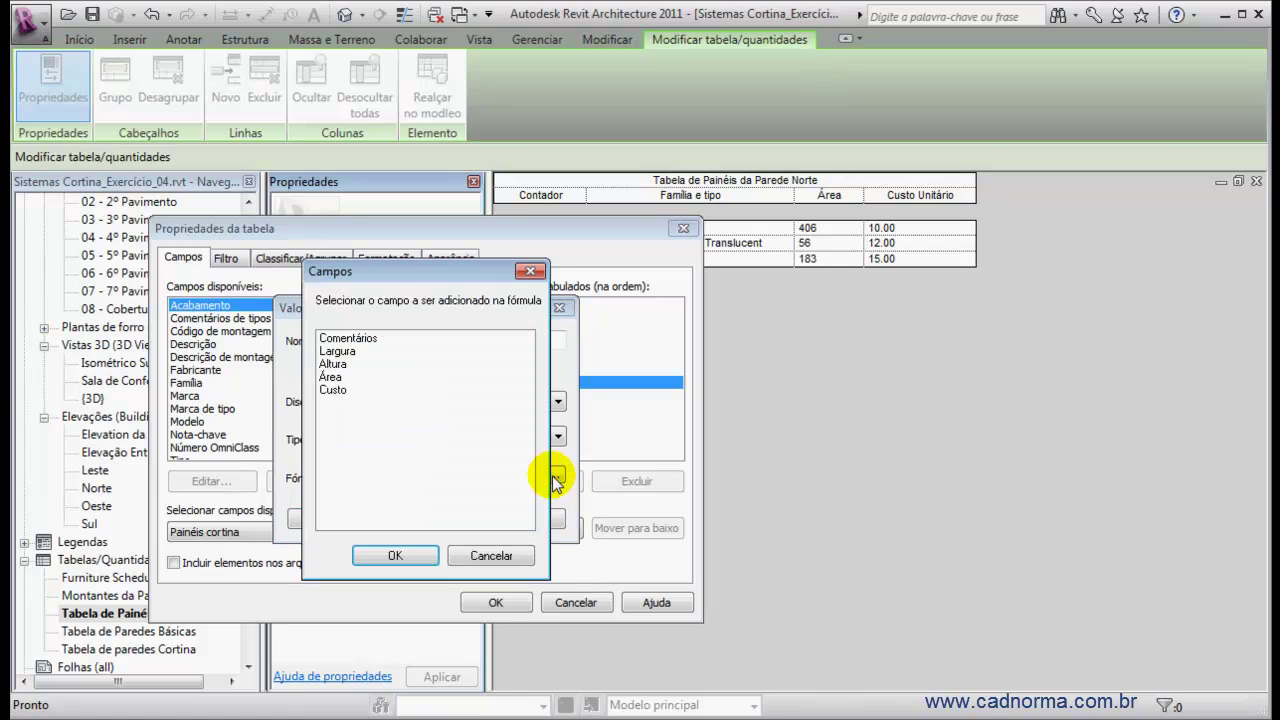
click(336, 378)
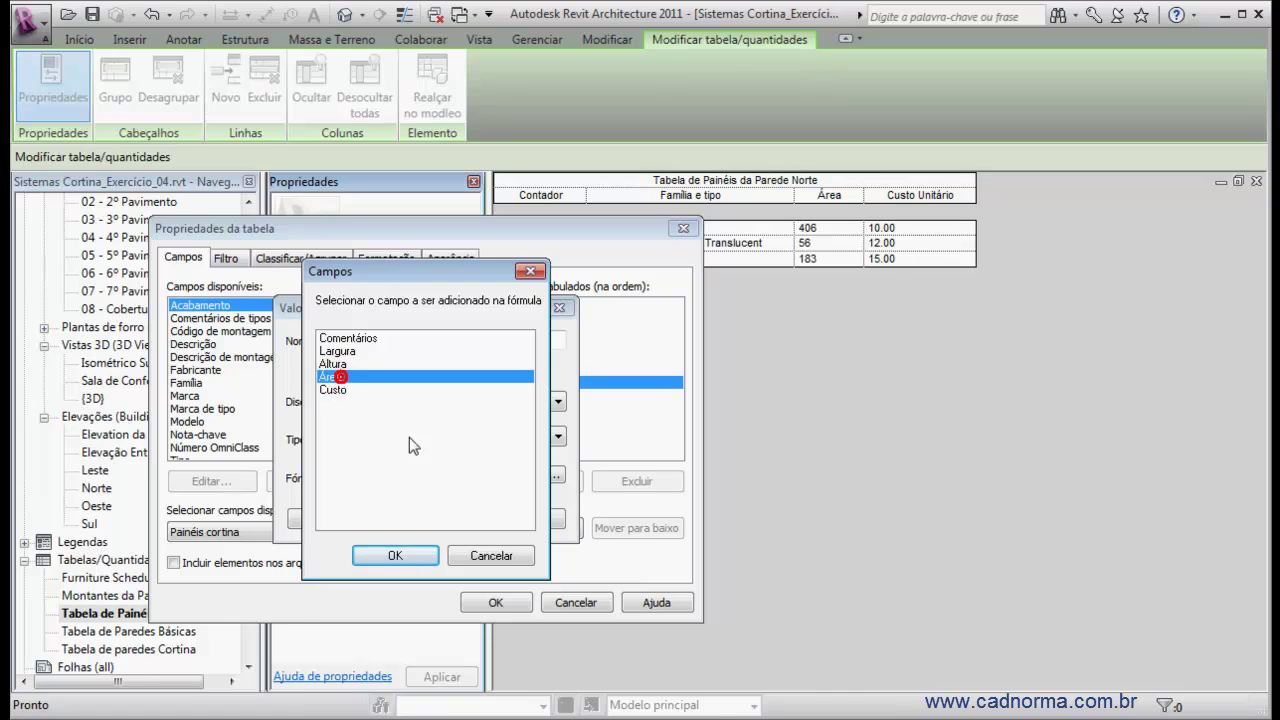
click(426, 553)
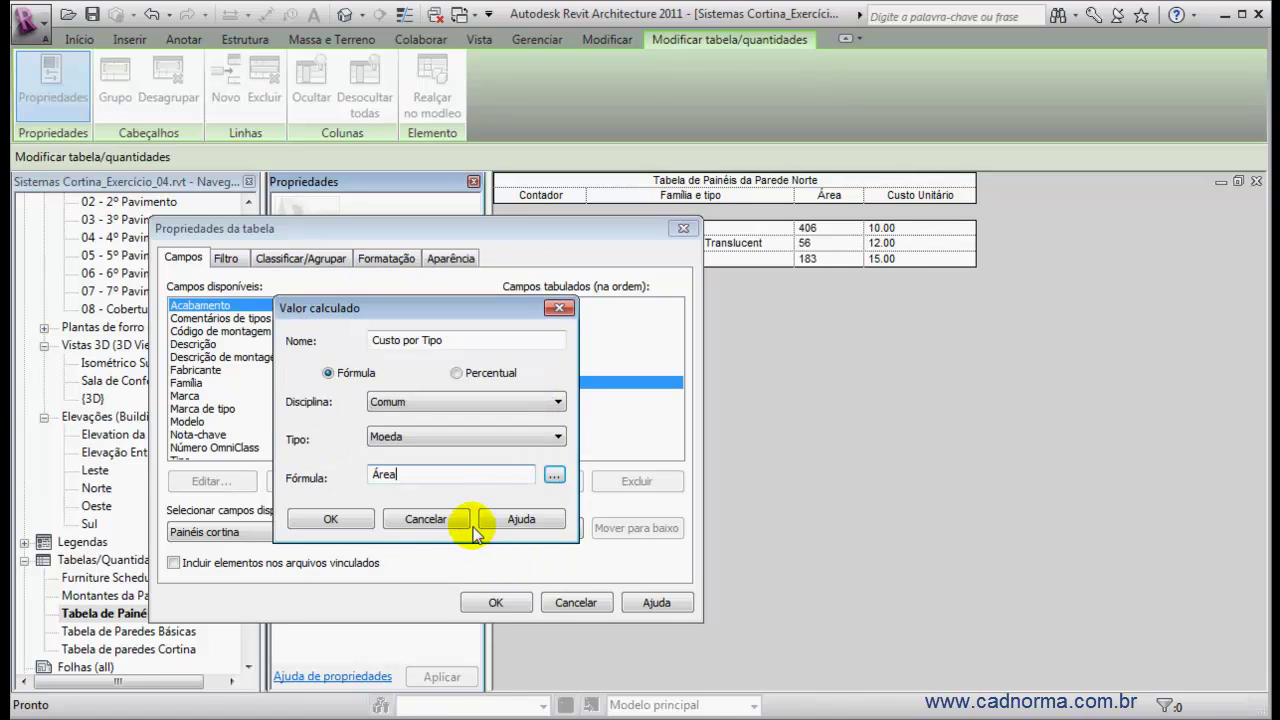
text(*)
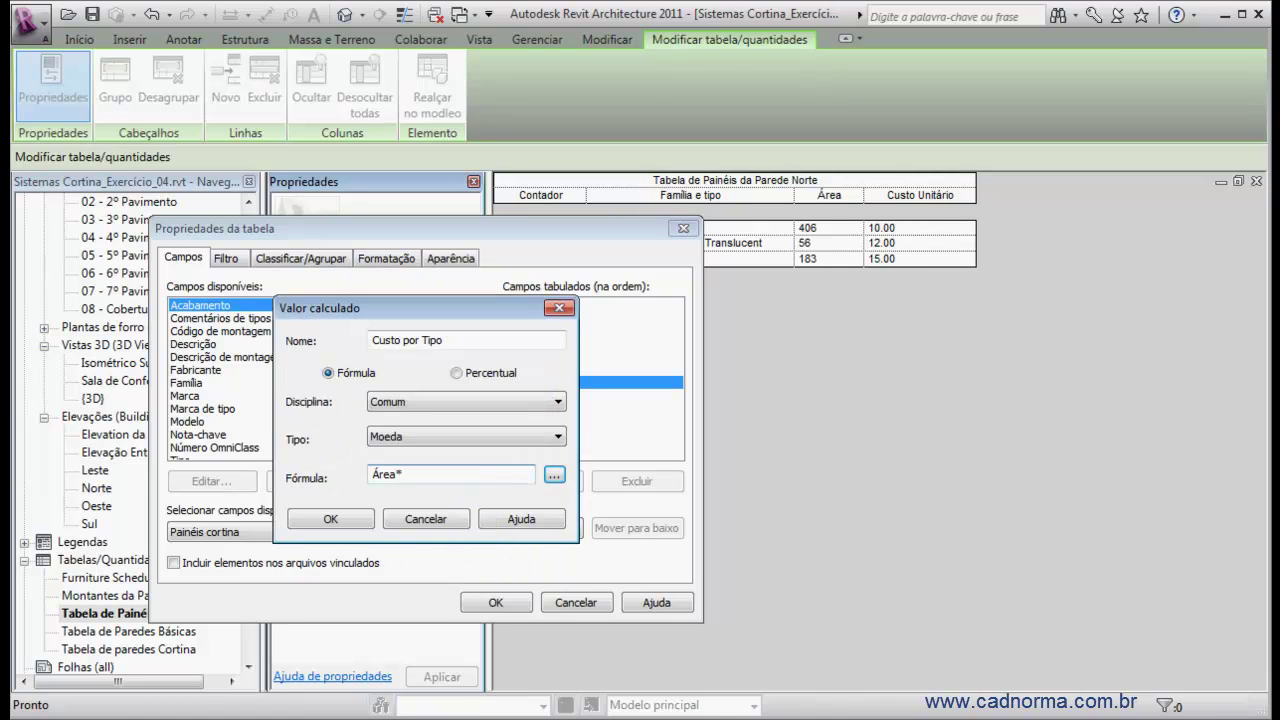
click(554, 475)
click(336, 390)
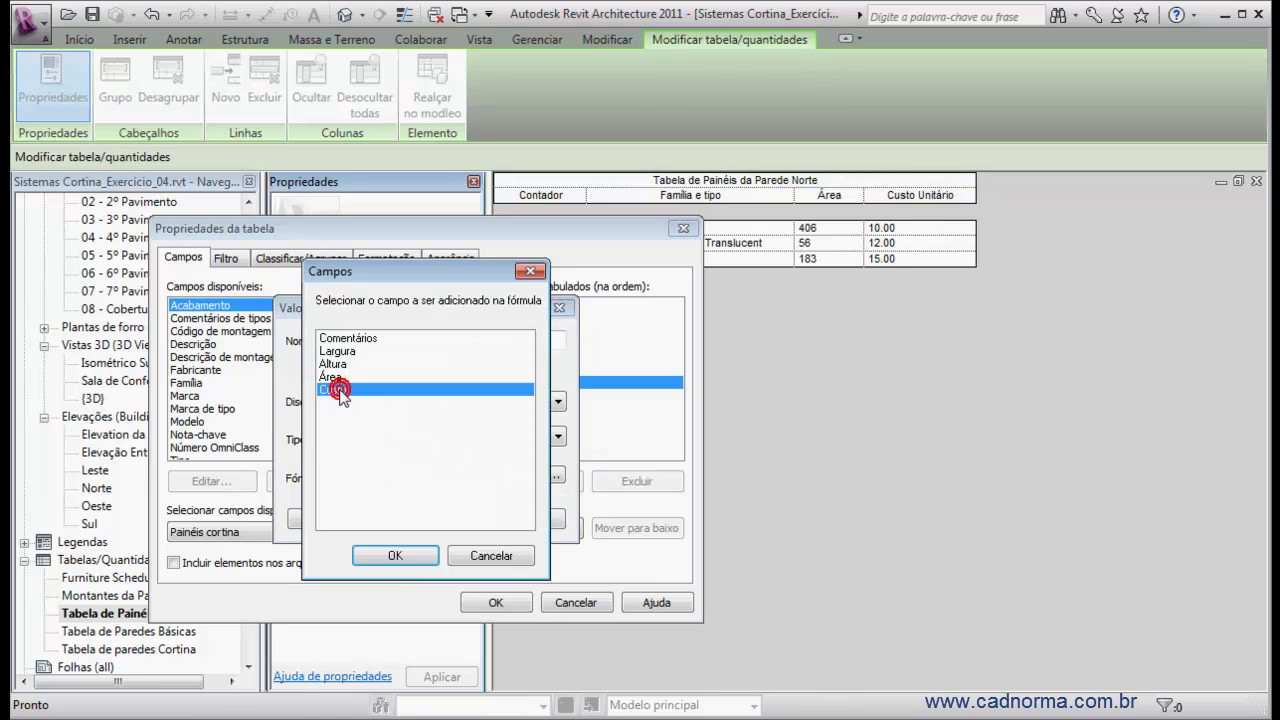
click(410, 555)
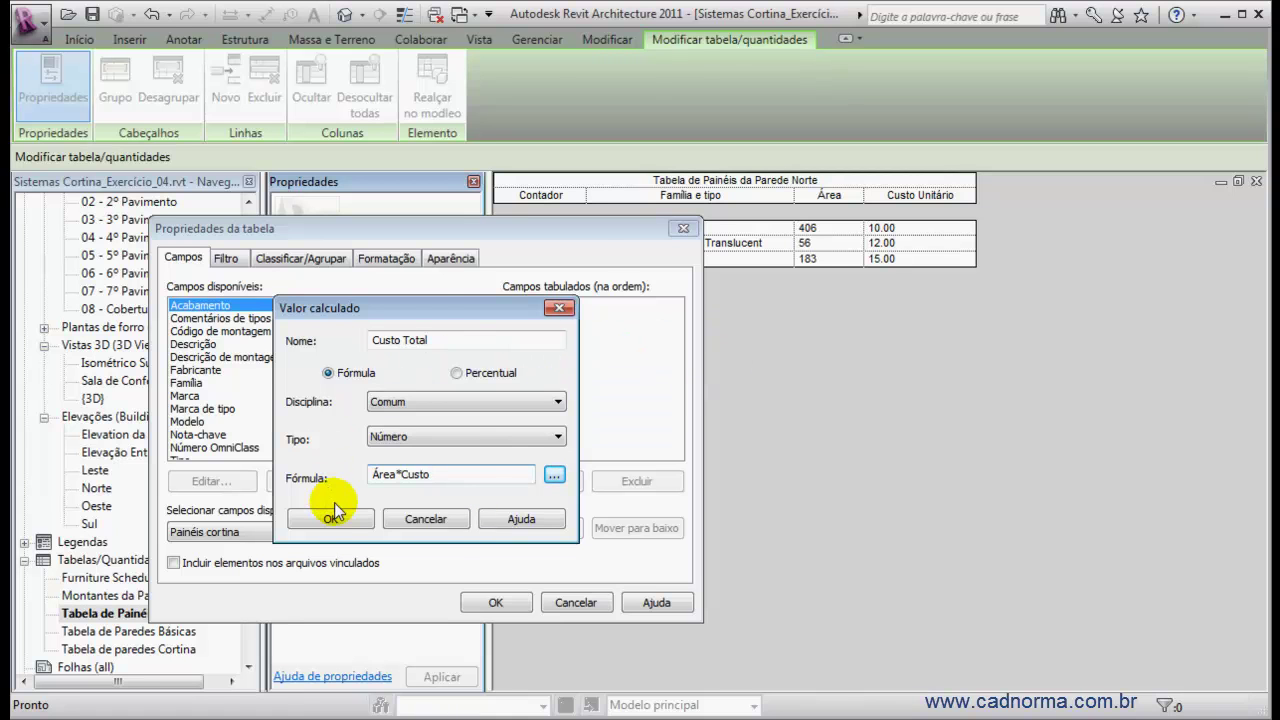
click(333, 515)
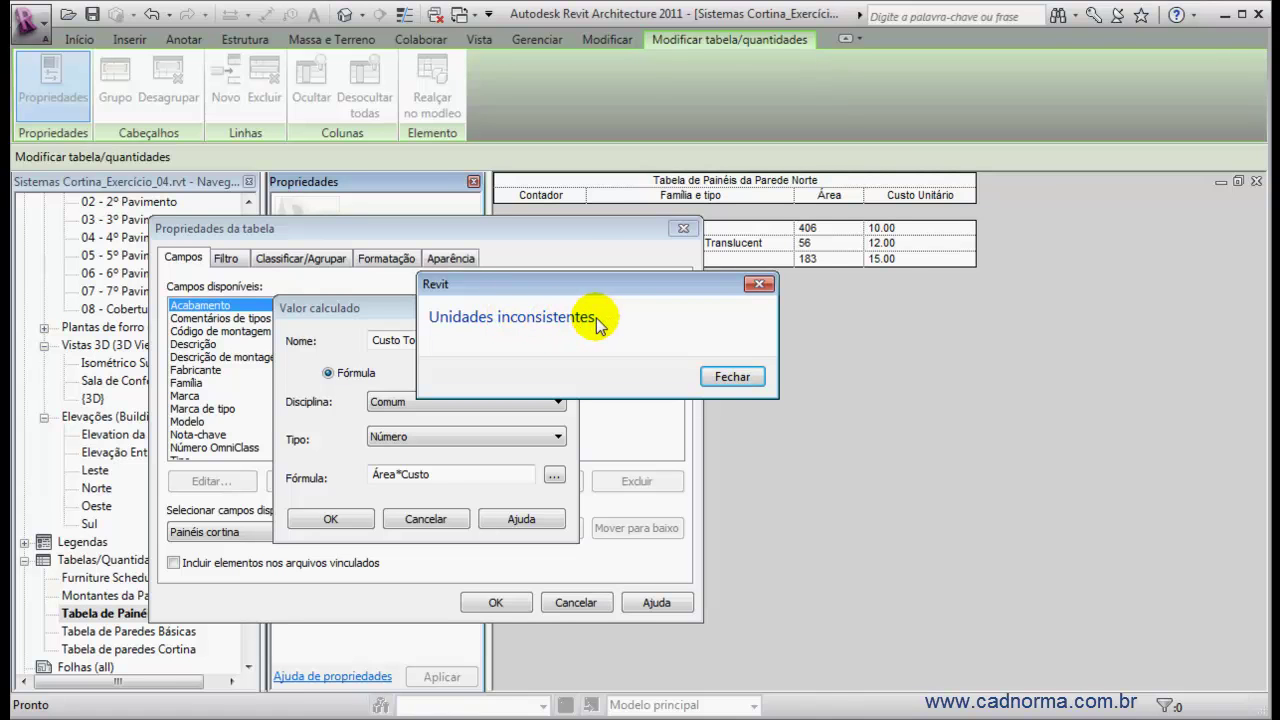
click(728, 376)
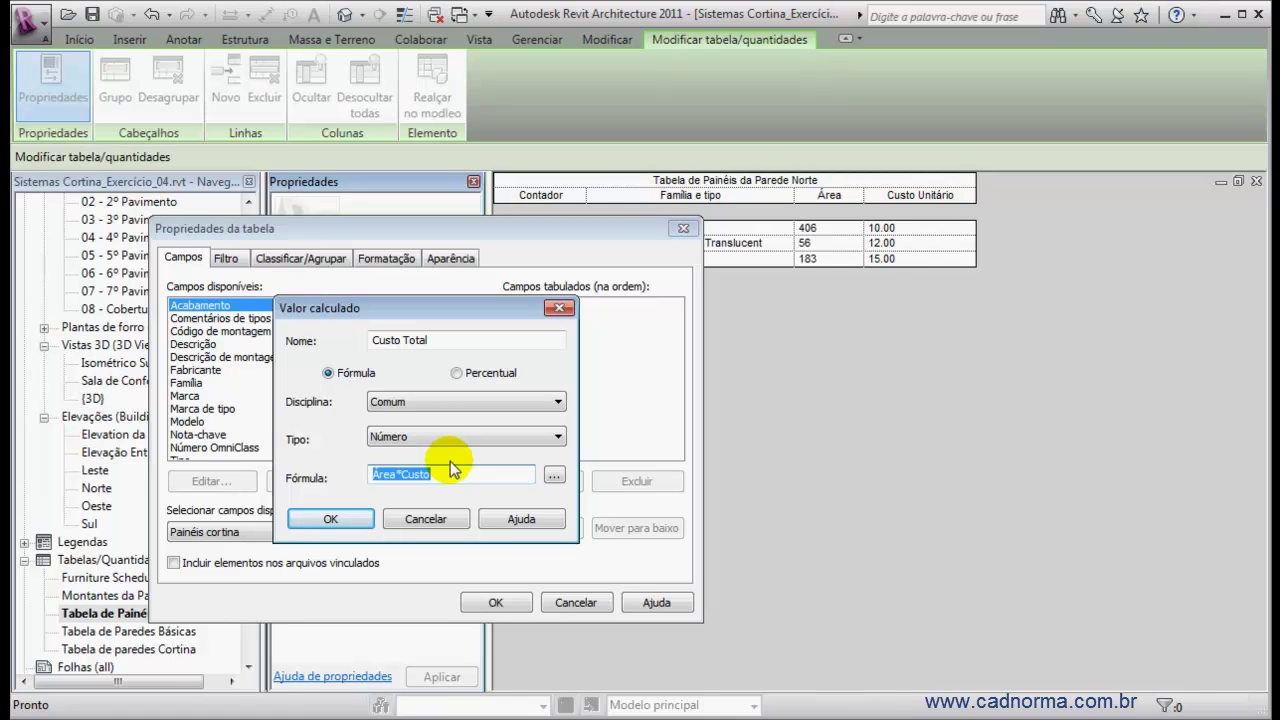
Step: Set the Custo Total calculated value's type to Área and add it to the panel schedule
click(559, 438)
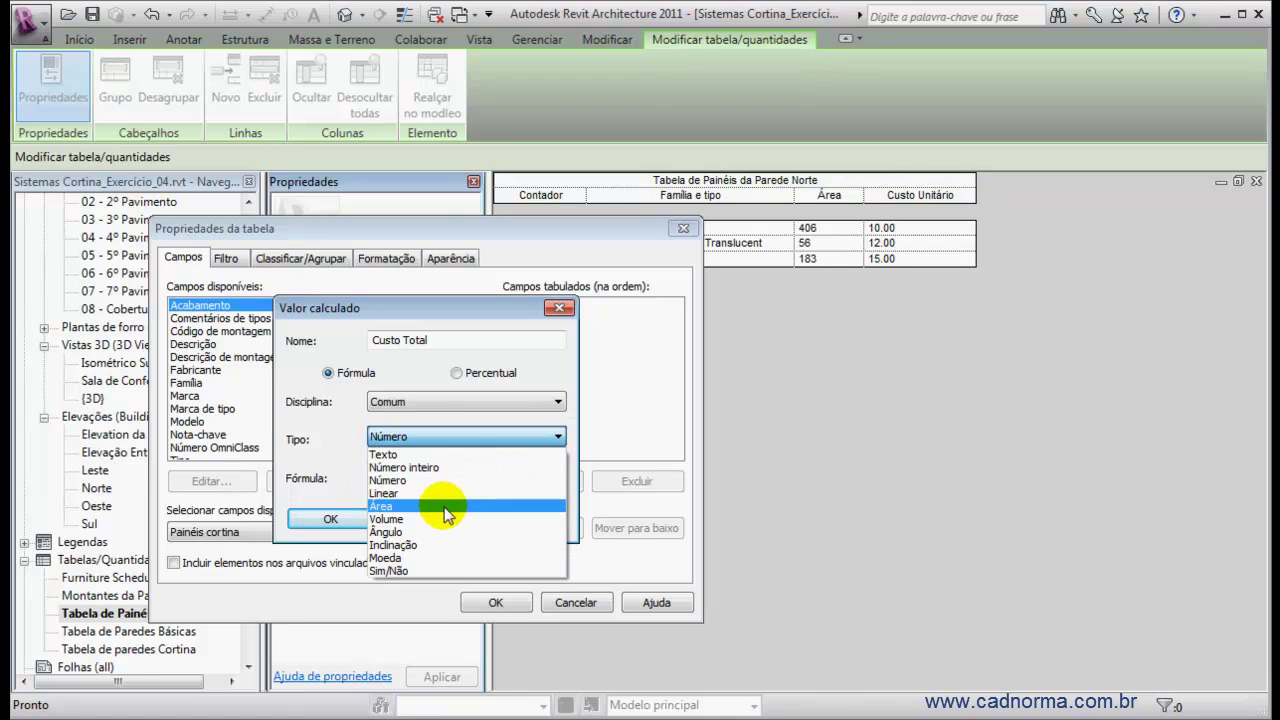
click(399, 508)
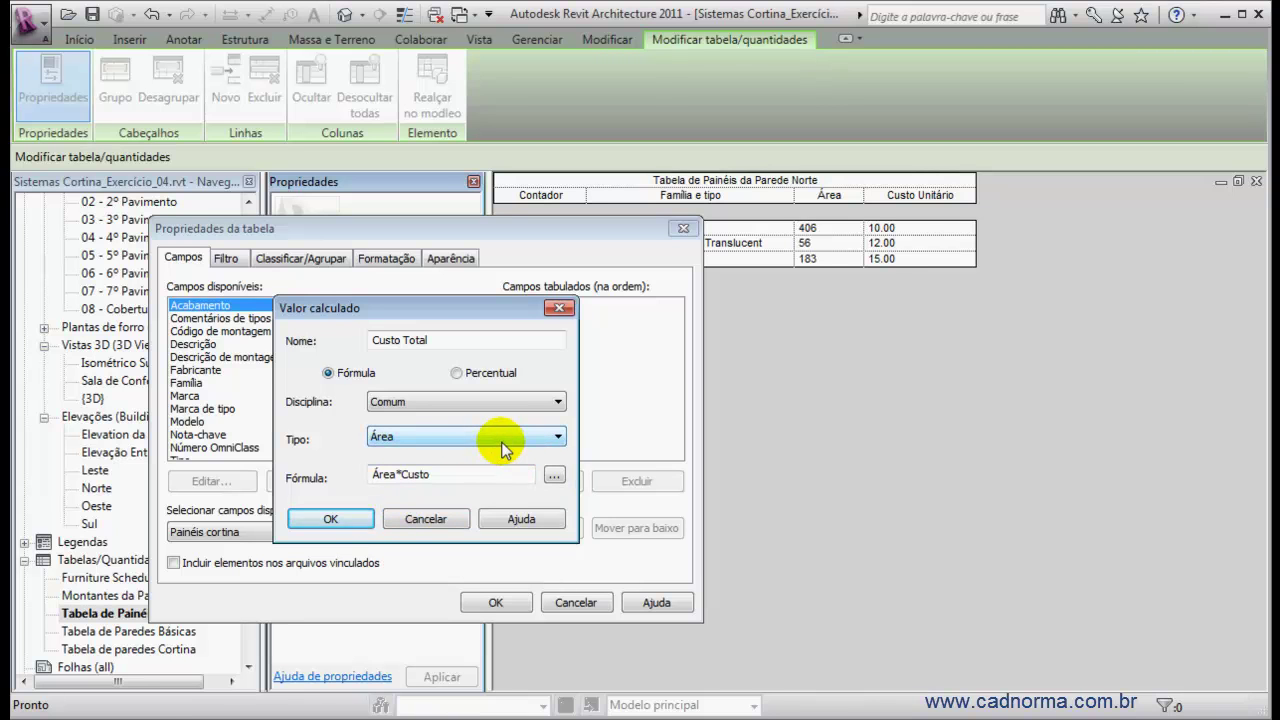
click(332, 519)
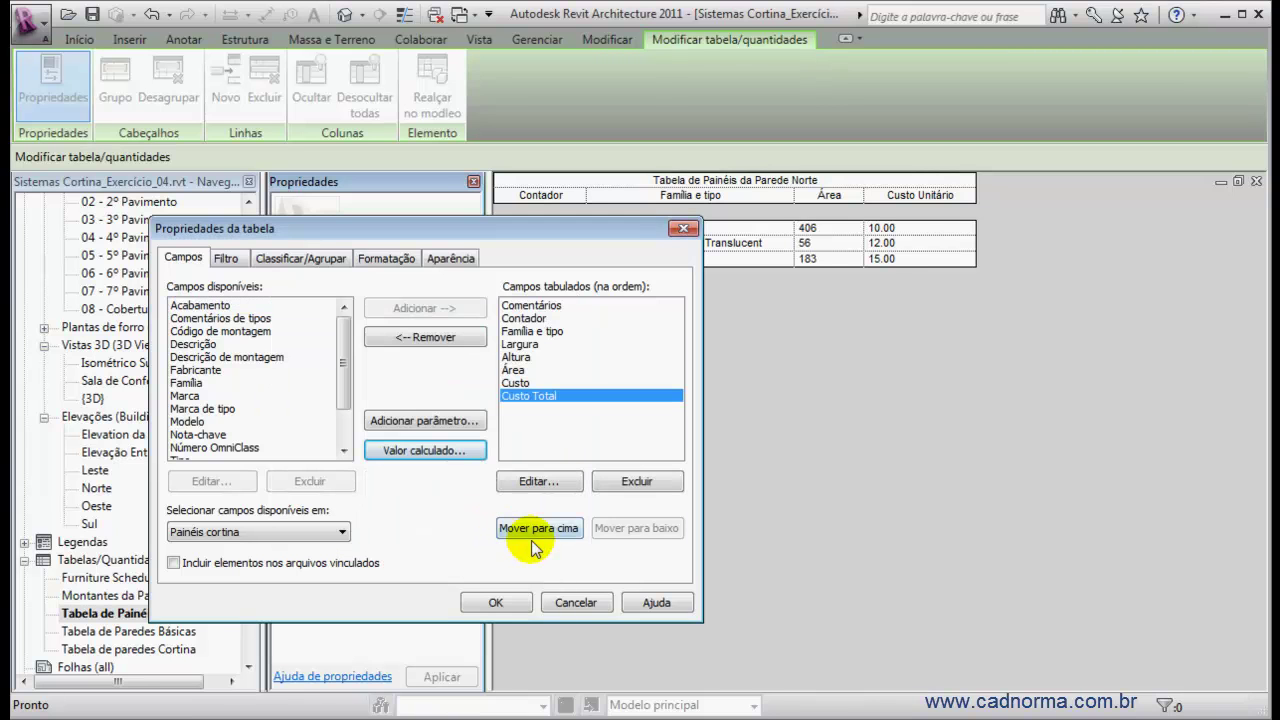
click(497, 603)
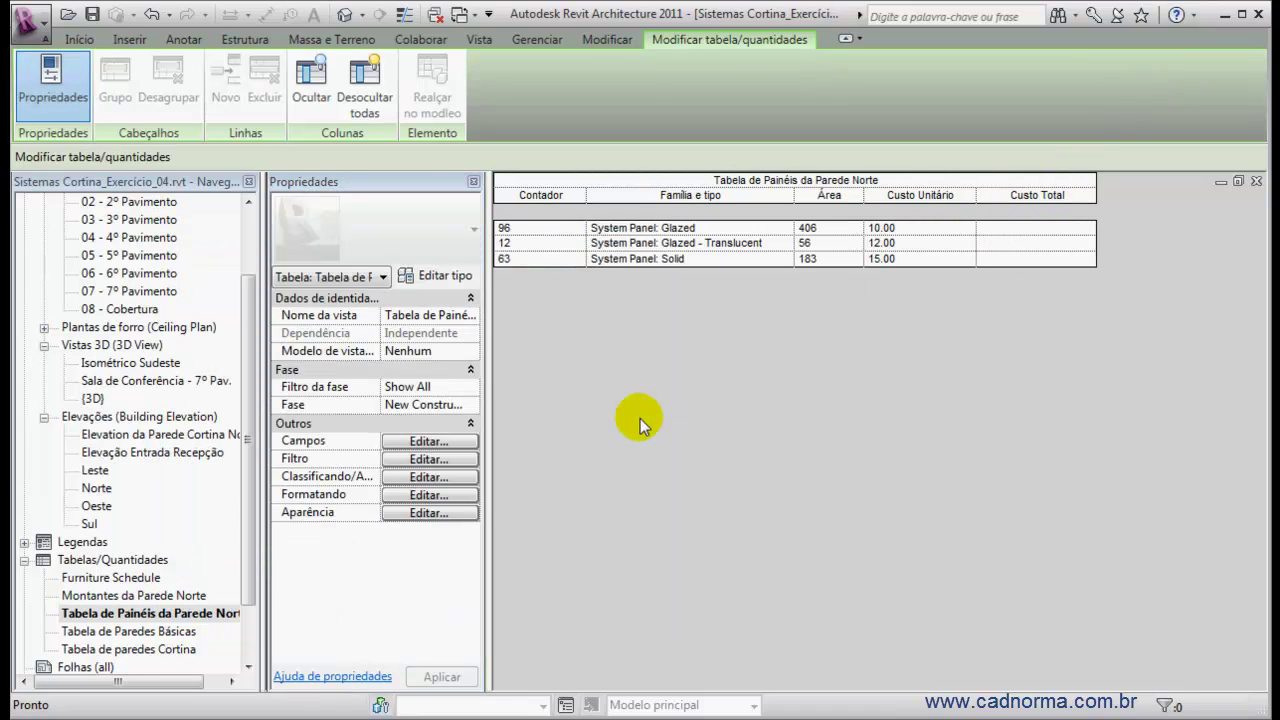
Step: Turn on Calcular totais for the Custo Total field in the schedule's formatting
click(430, 495)
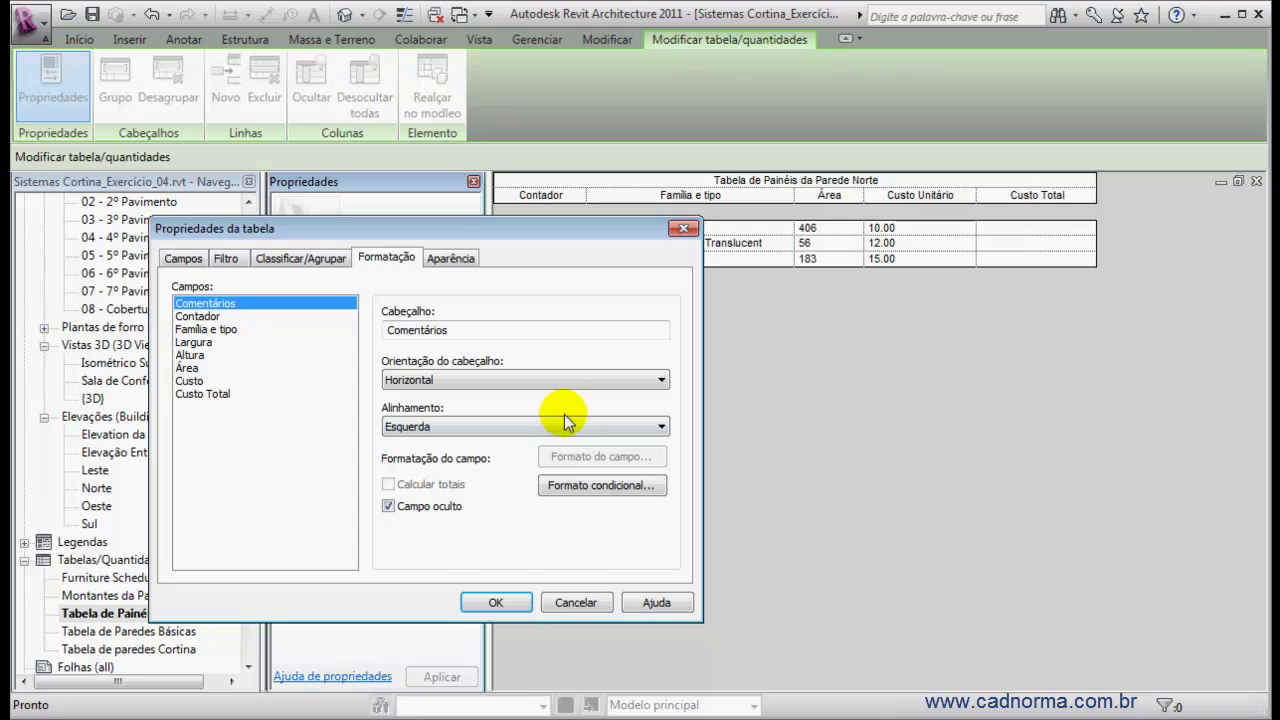
click(202, 393)
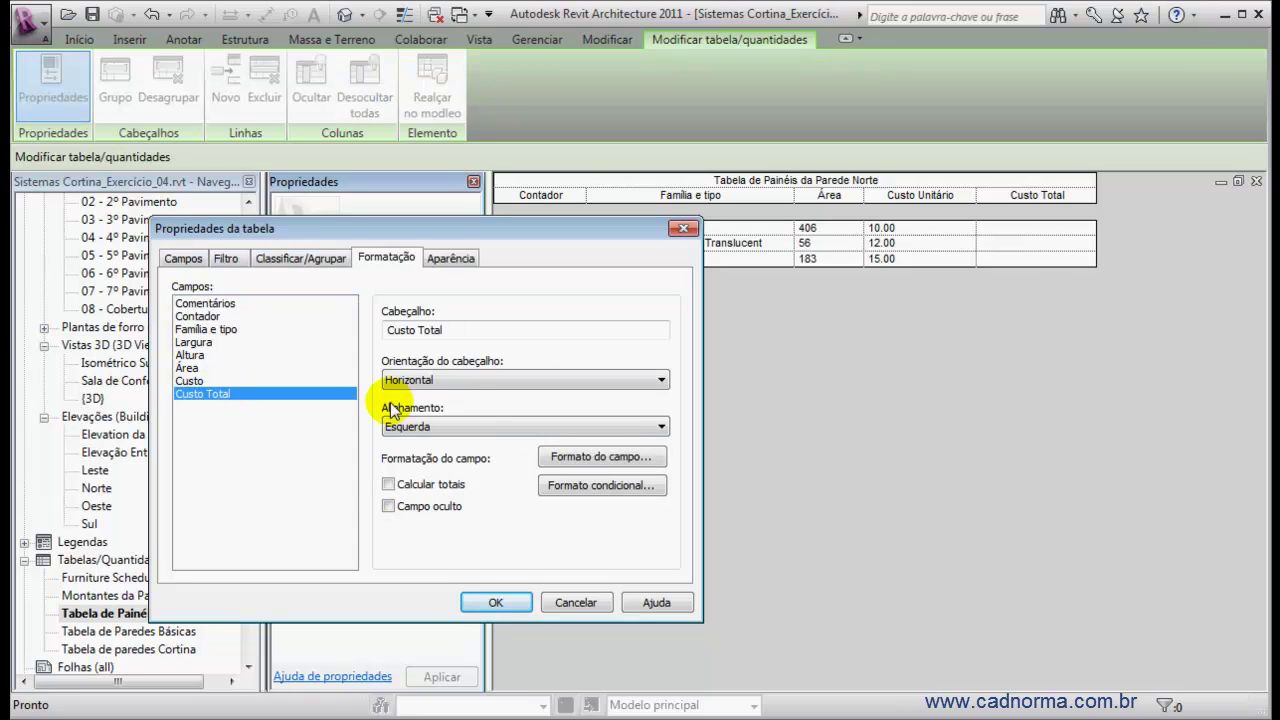
click(388, 484)
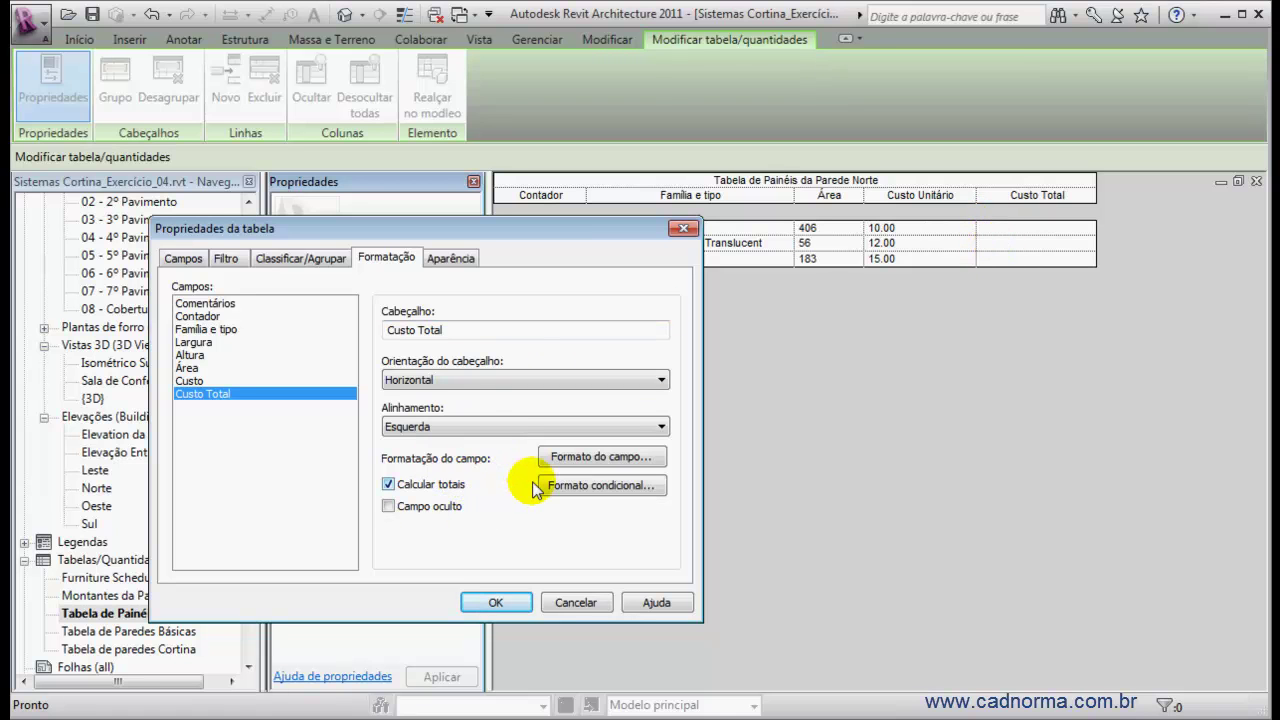
click(497, 603)
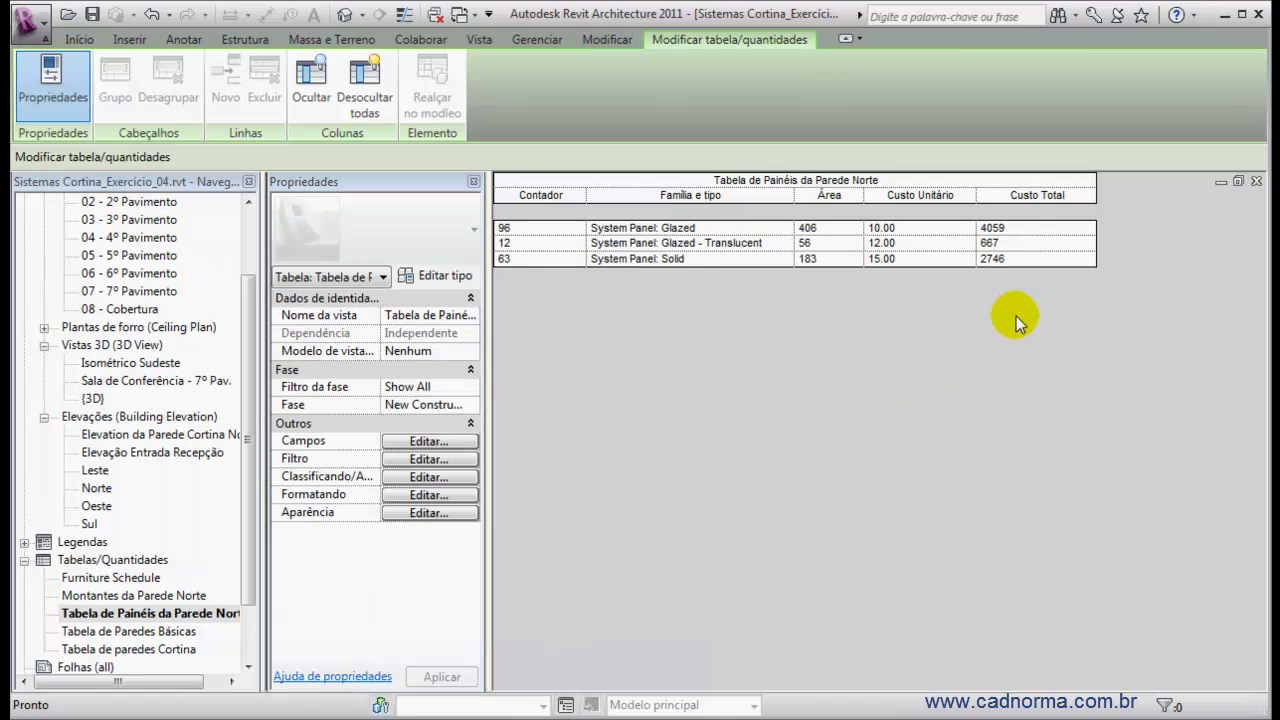
Step: Override the project settings in the Custo Total field's format and set its rounding to 2 casas decimais, keeping Metros quadrados without a unit symbol
click(429, 494)
click(265, 394)
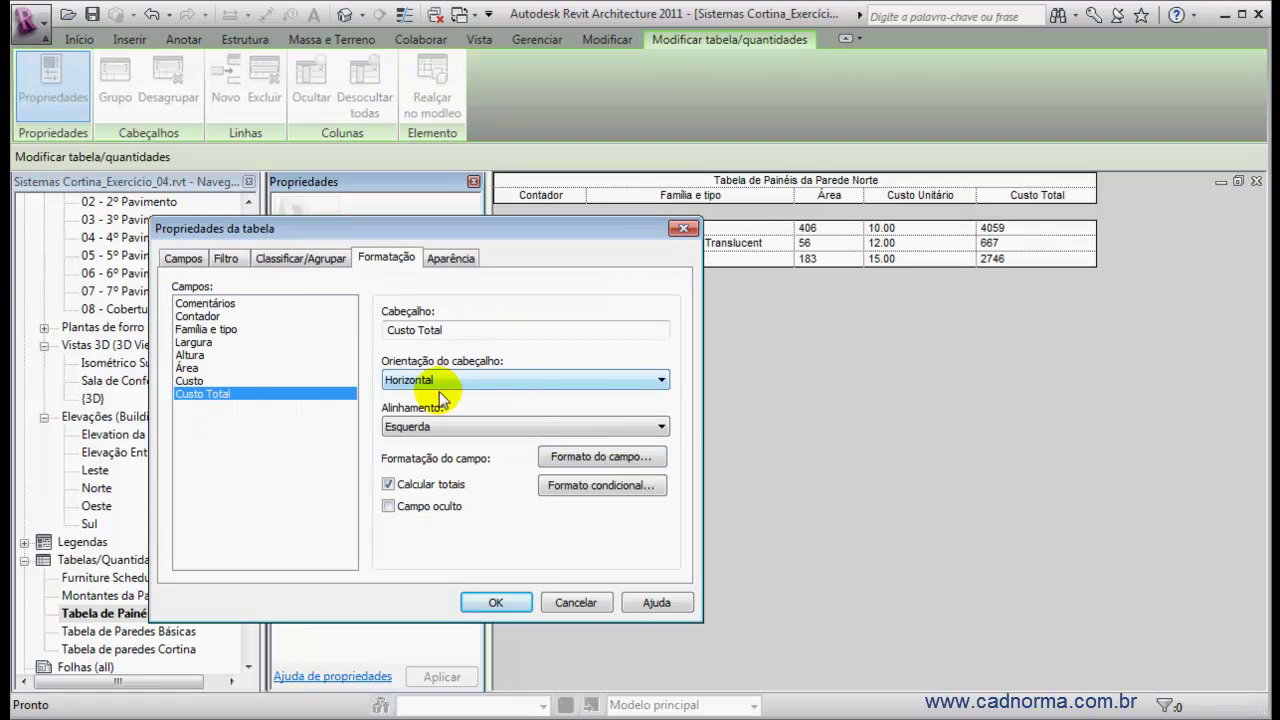
click(607, 458)
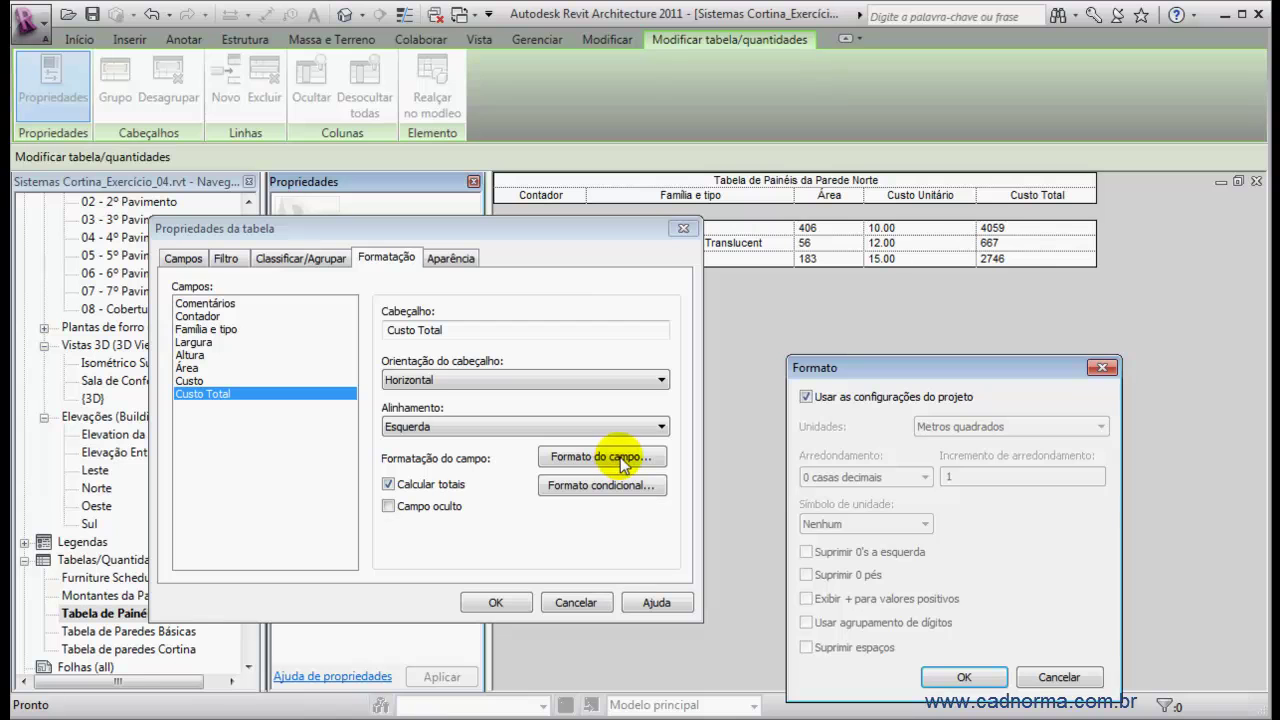
click(806, 398)
drag(959, 370, 903, 272)
click(1045, 328)
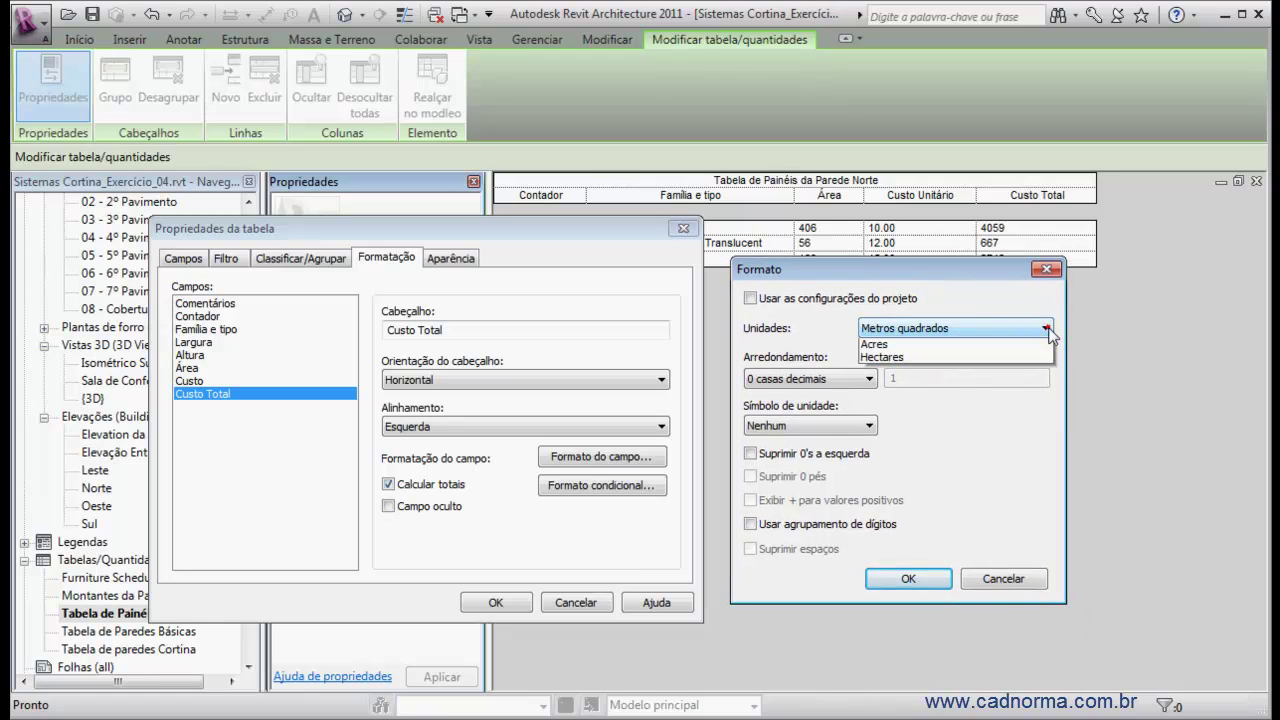
click(1048, 329)
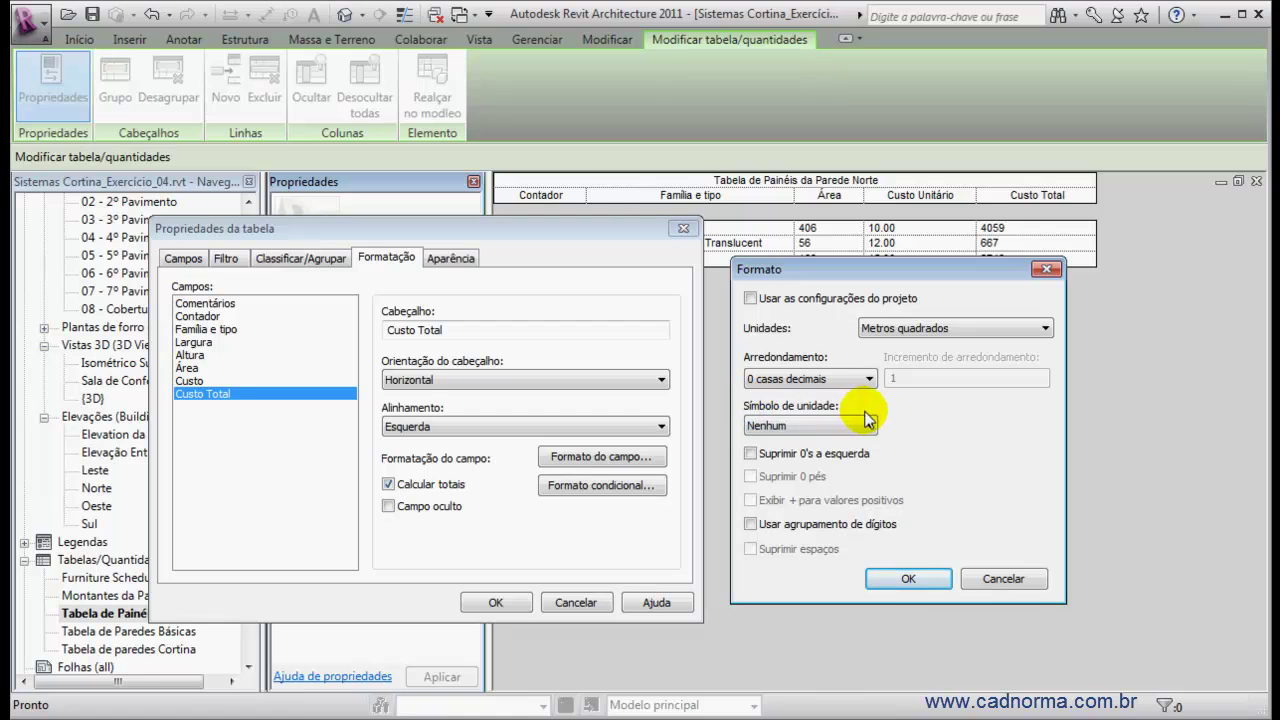
click(870, 426)
click(870, 426)
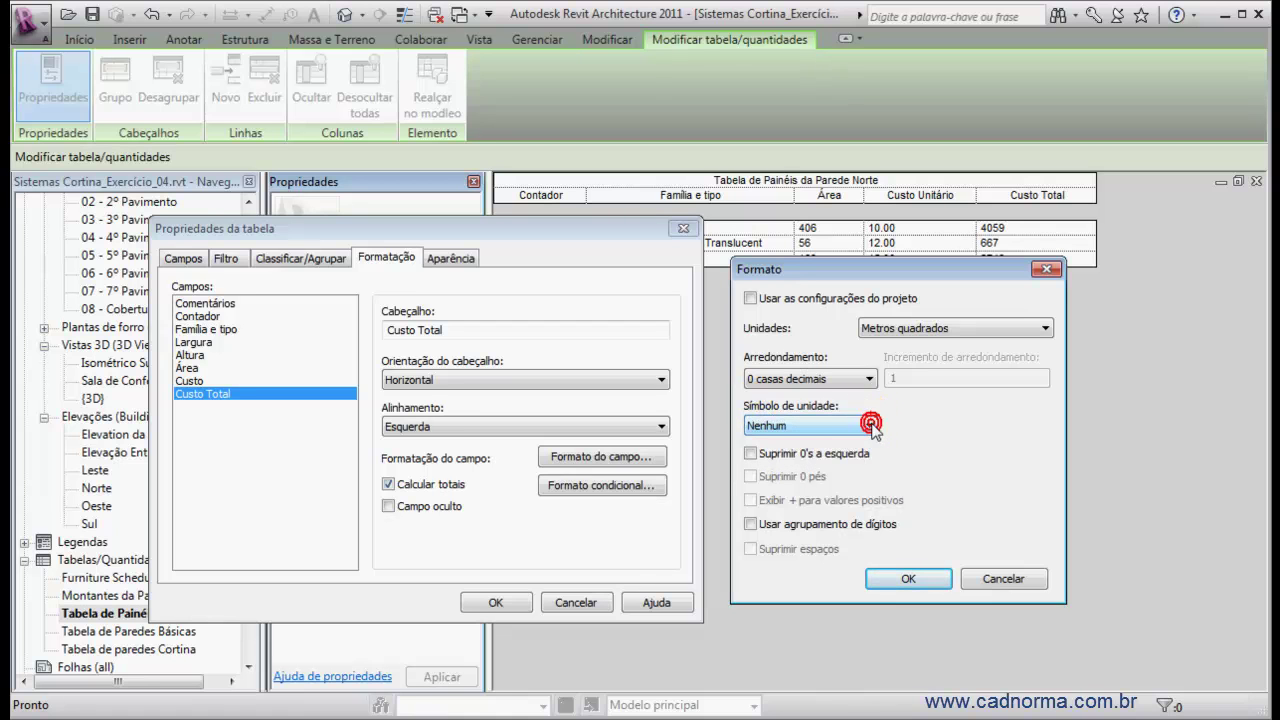
click(869, 378)
click(800, 461)
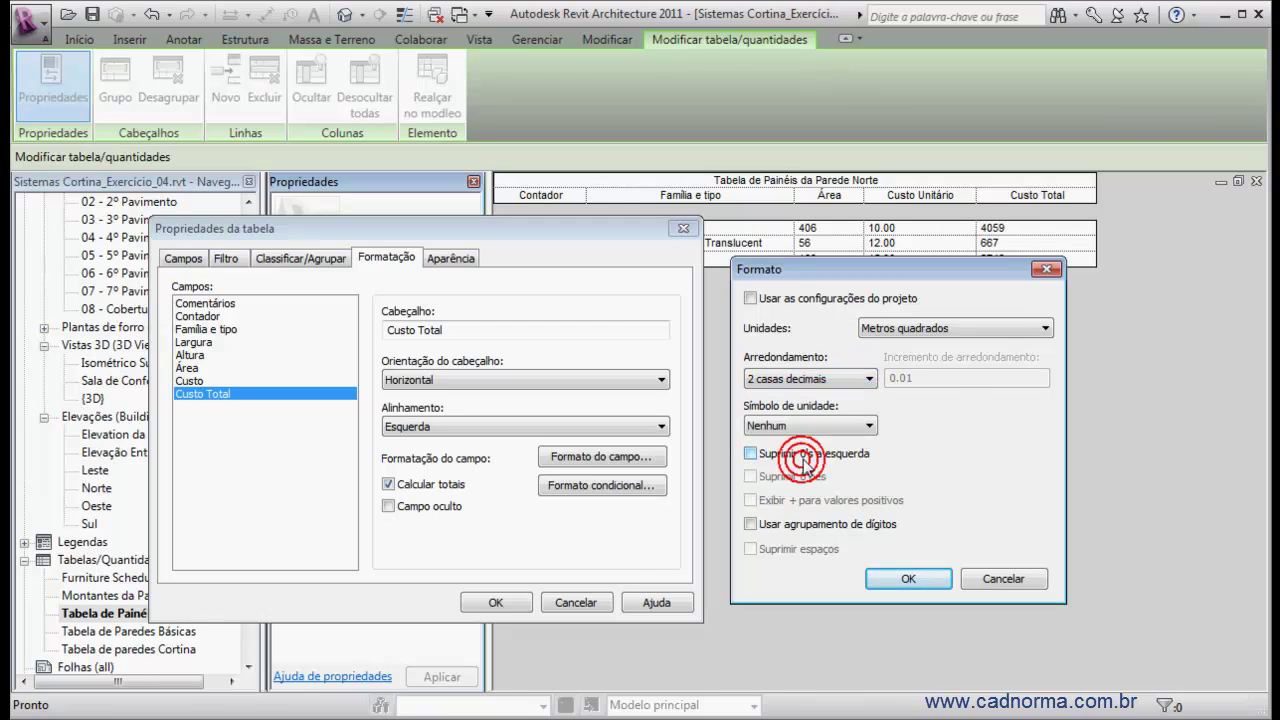
key(Return)
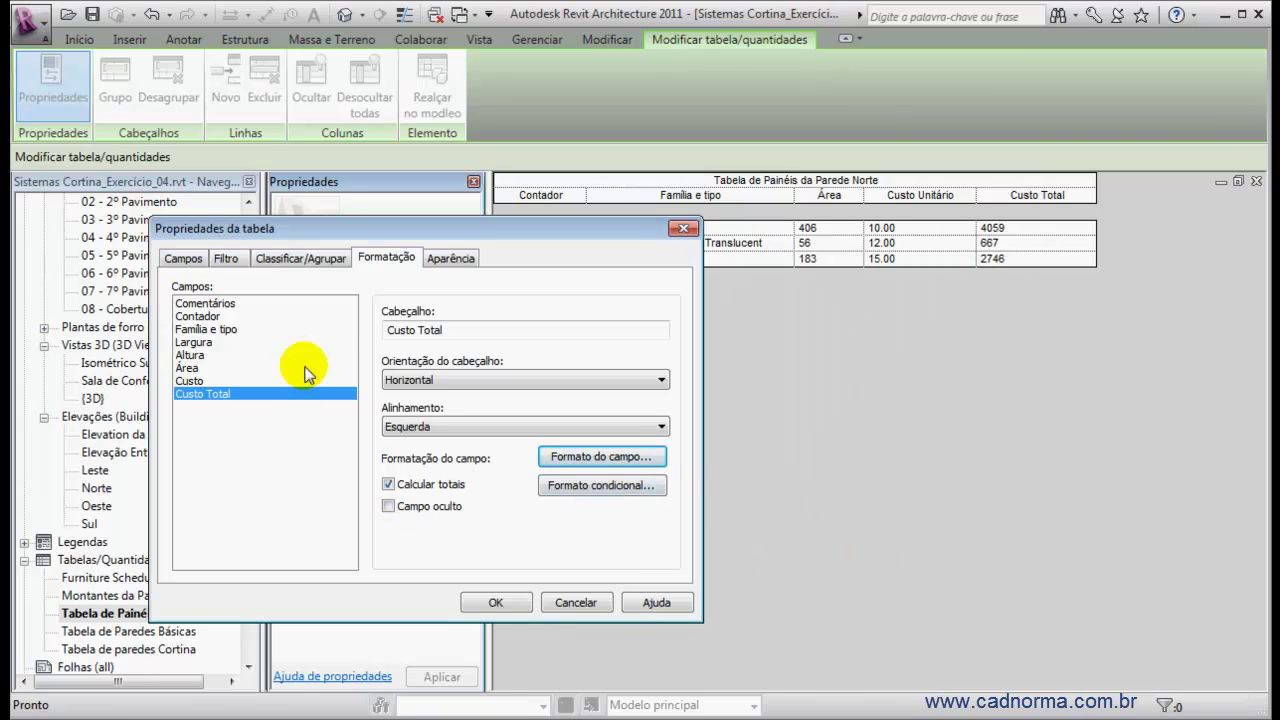
Step: Add a Total geral row with Título, contagem e totais to the panel schedule and apply the schedule properties
click(287, 260)
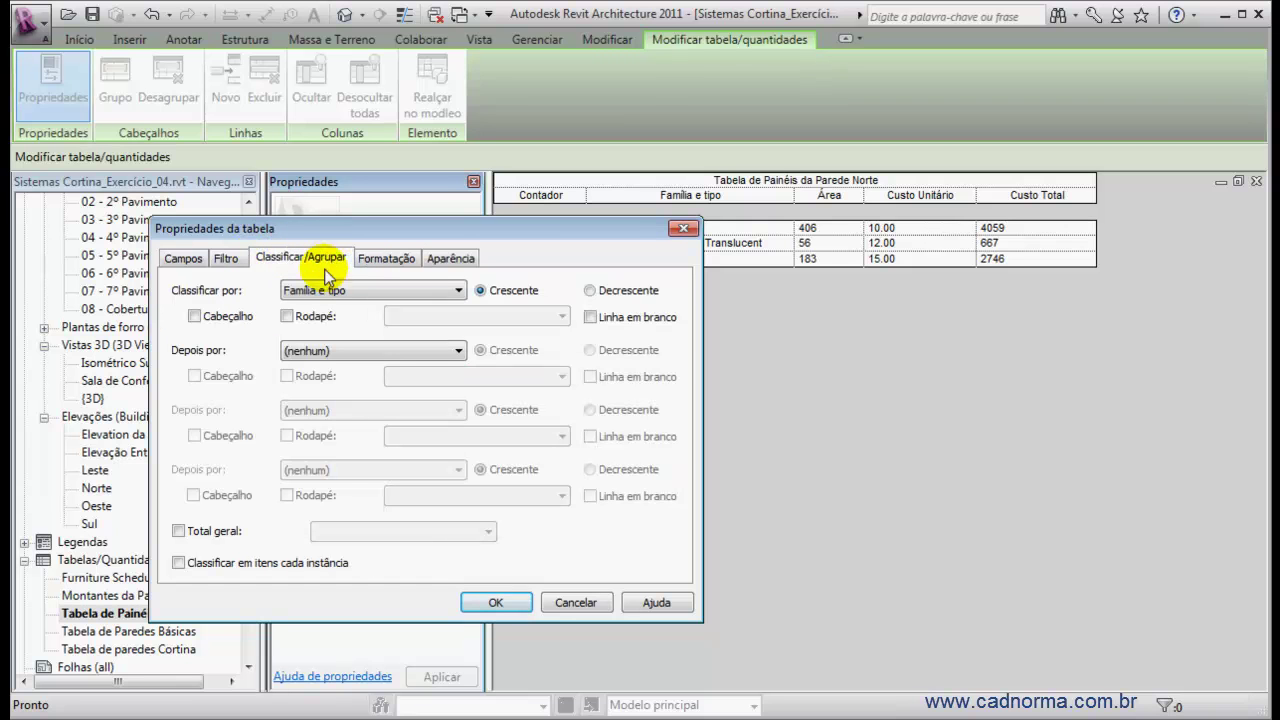
click(178, 531)
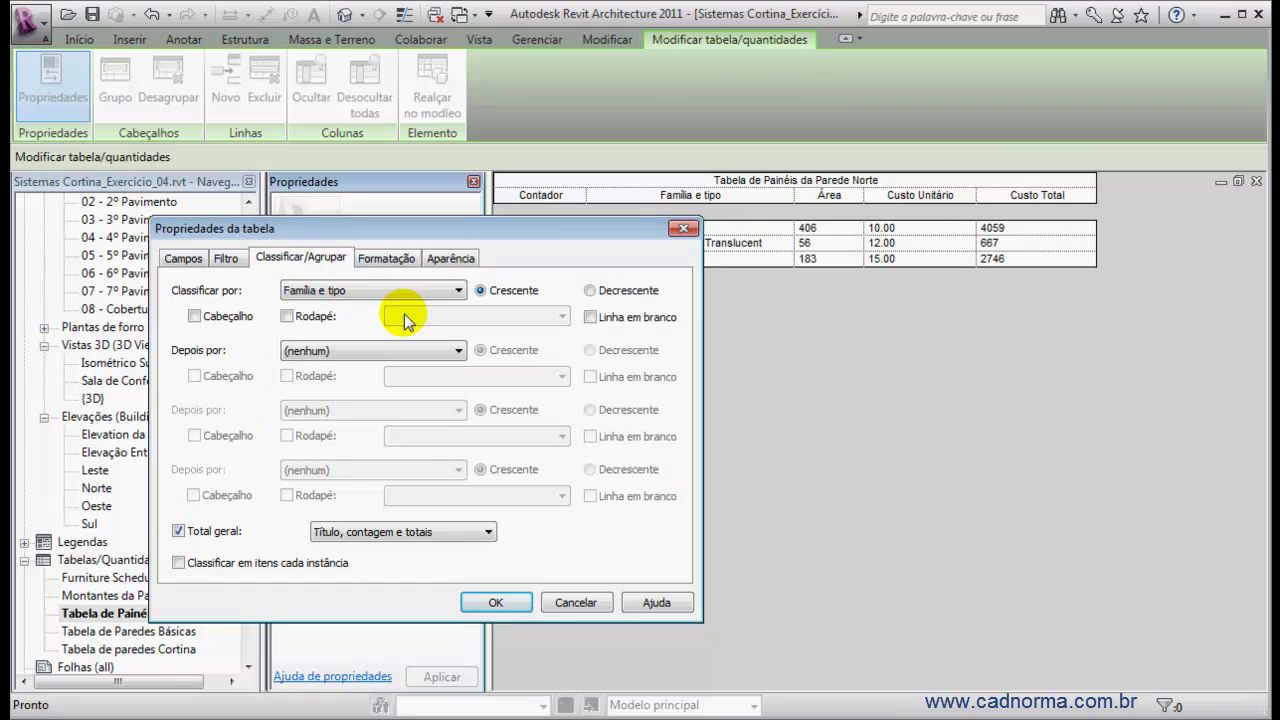
key(Return)
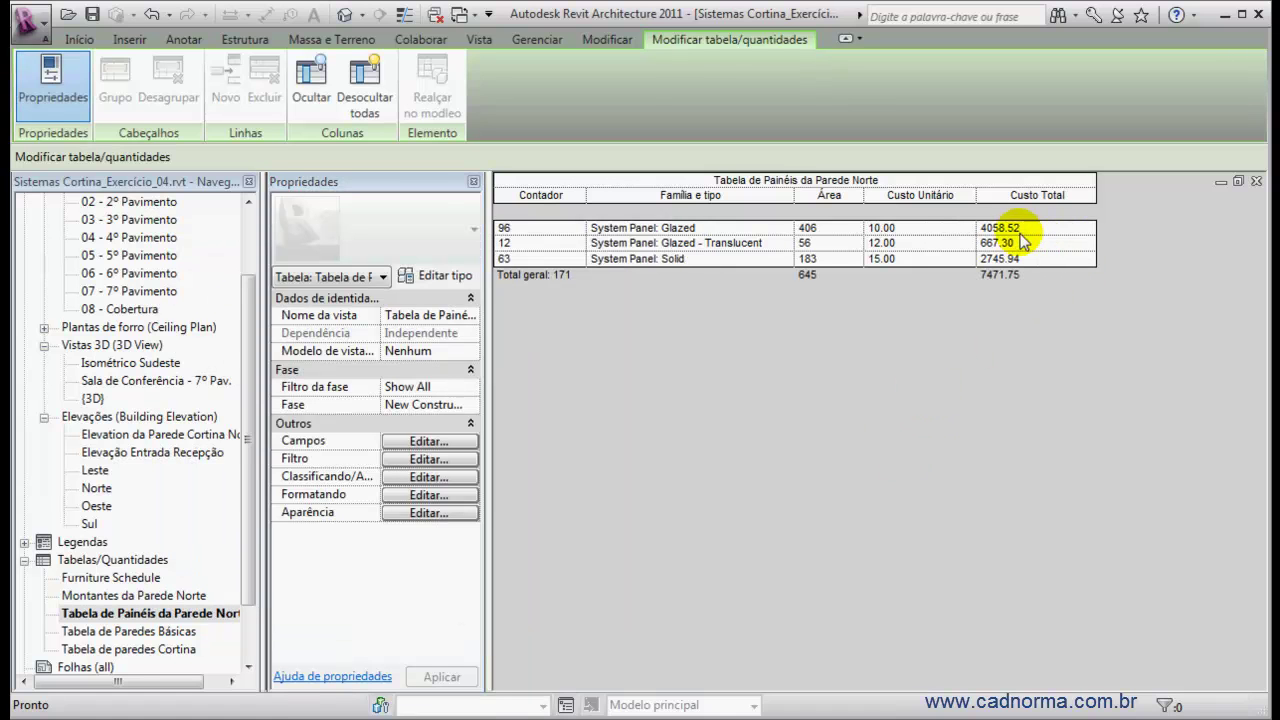
Step: Set the Custo Total field's alignment to Direita in the panel schedule's formatting
click(440, 514)
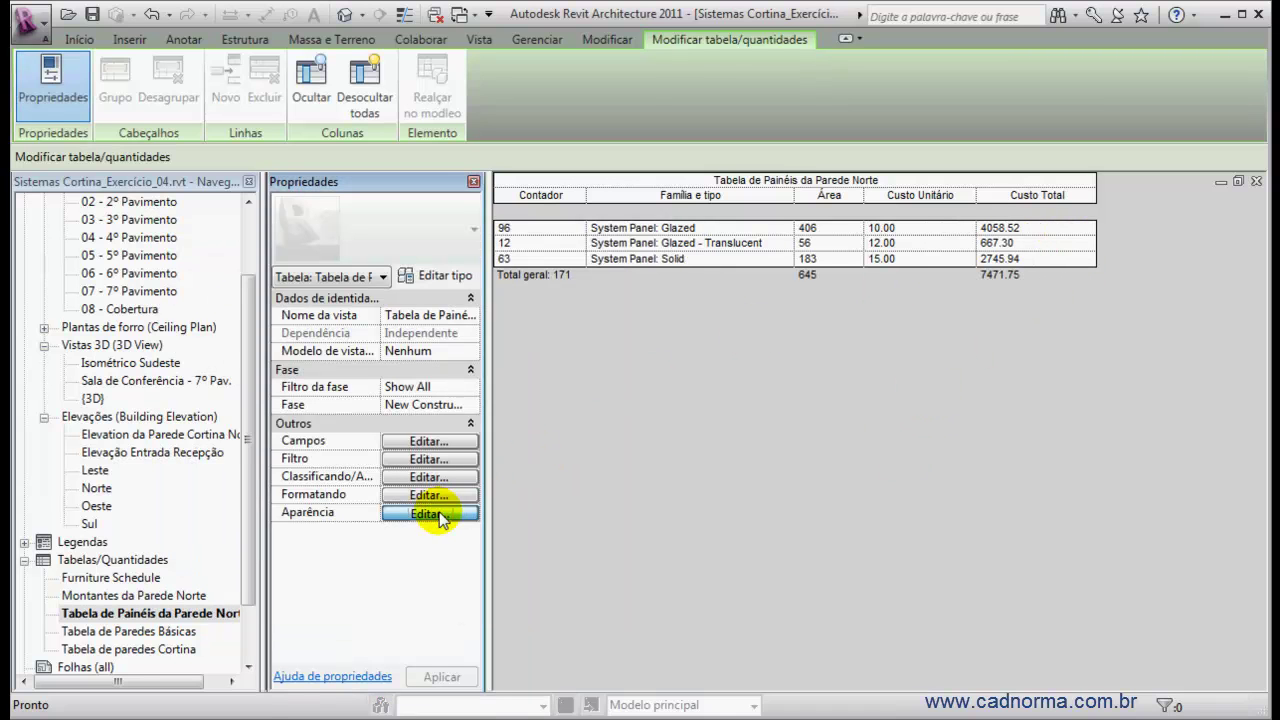
click(381, 262)
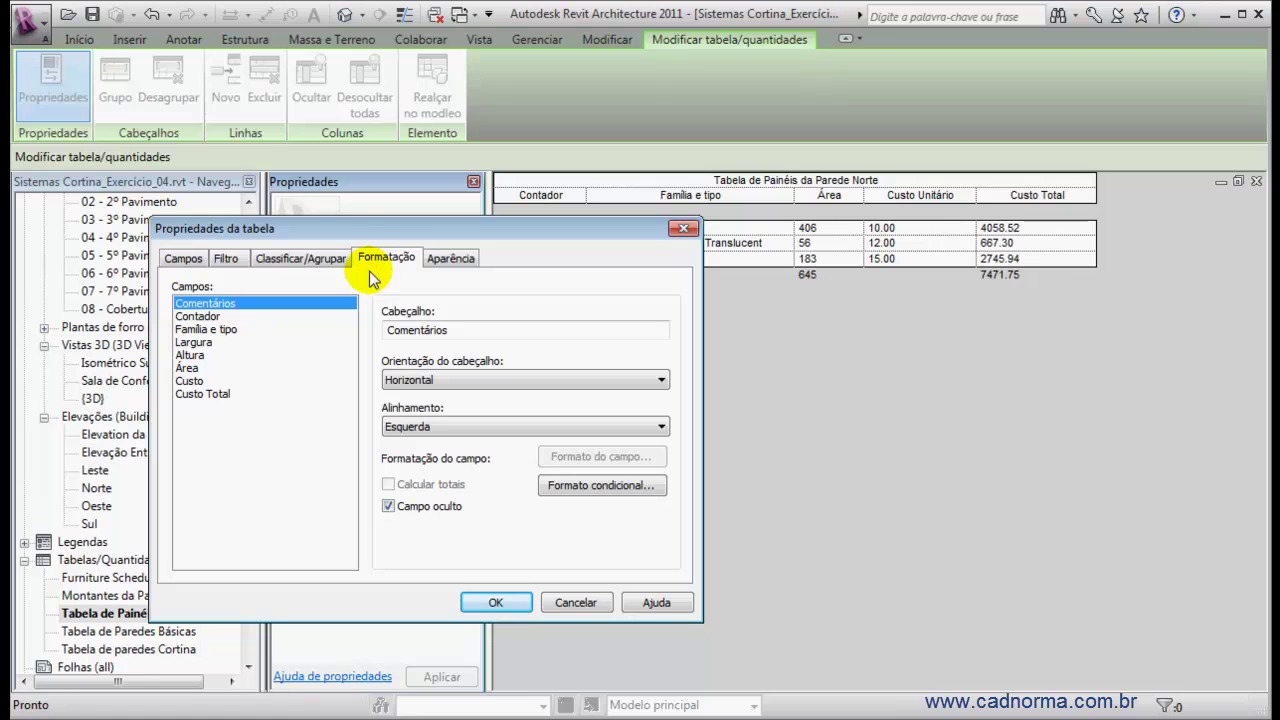
click(215, 394)
click(660, 426)
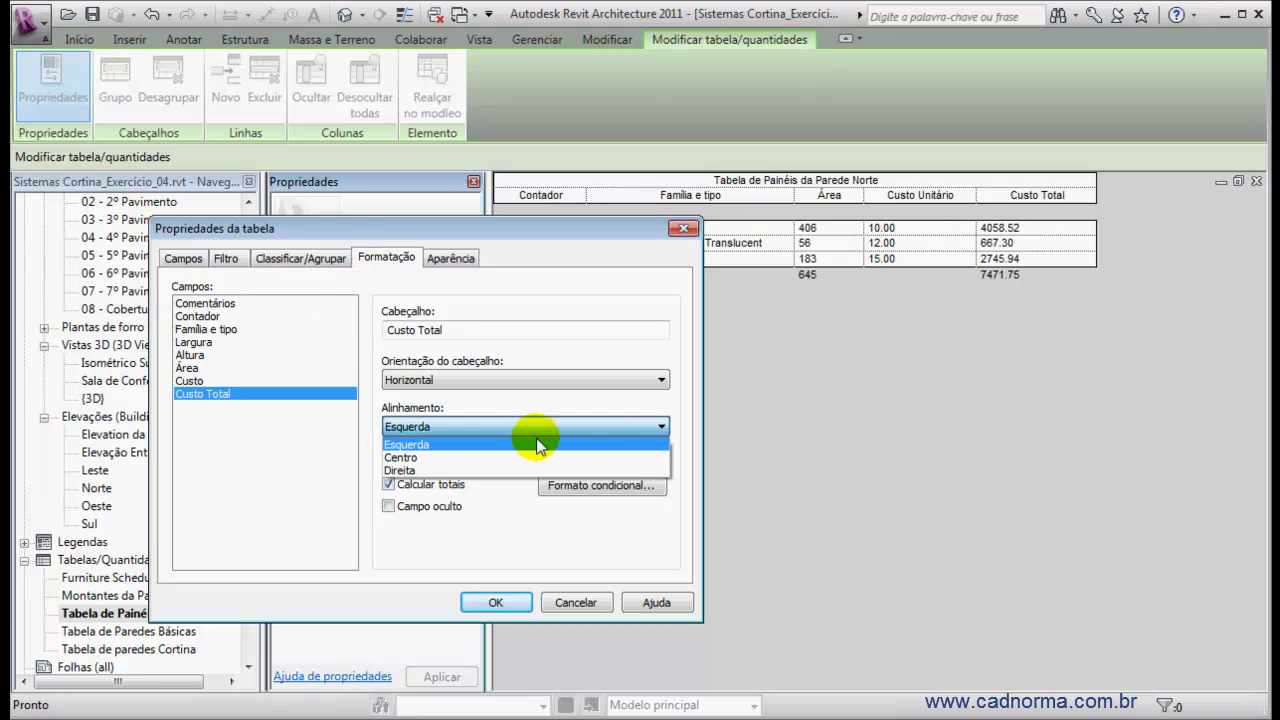
click(405, 470)
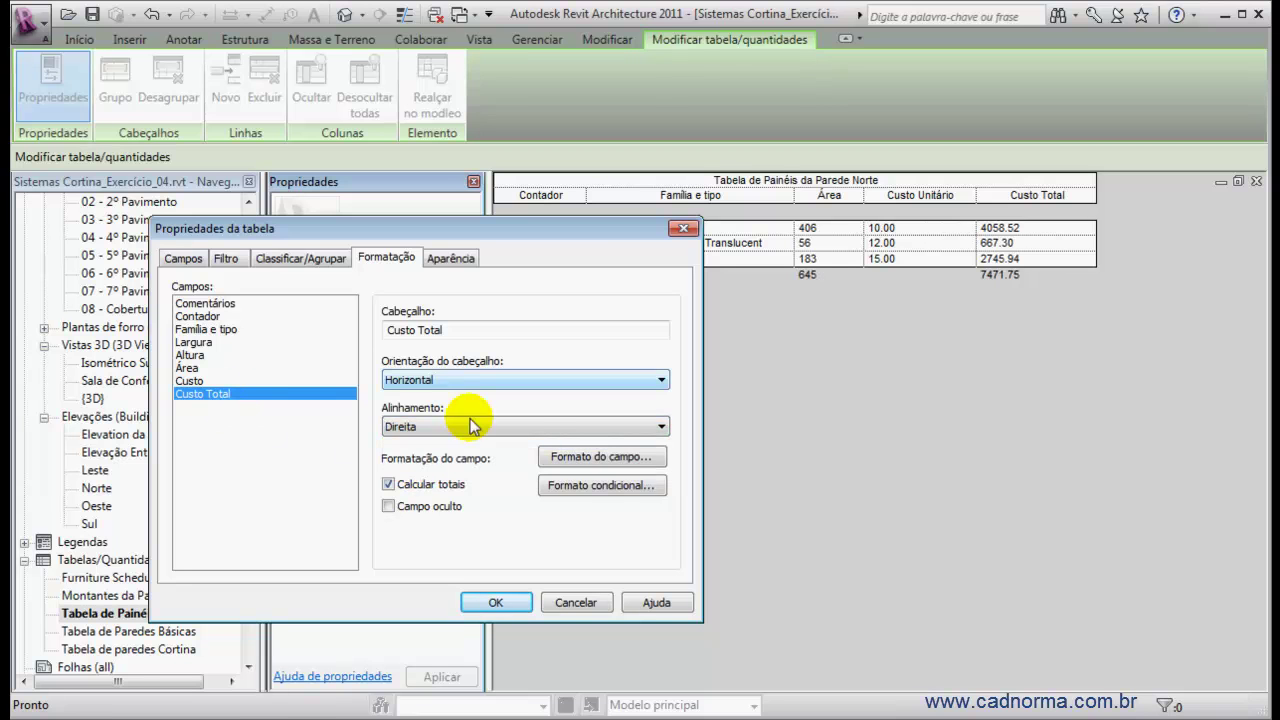
click(494, 602)
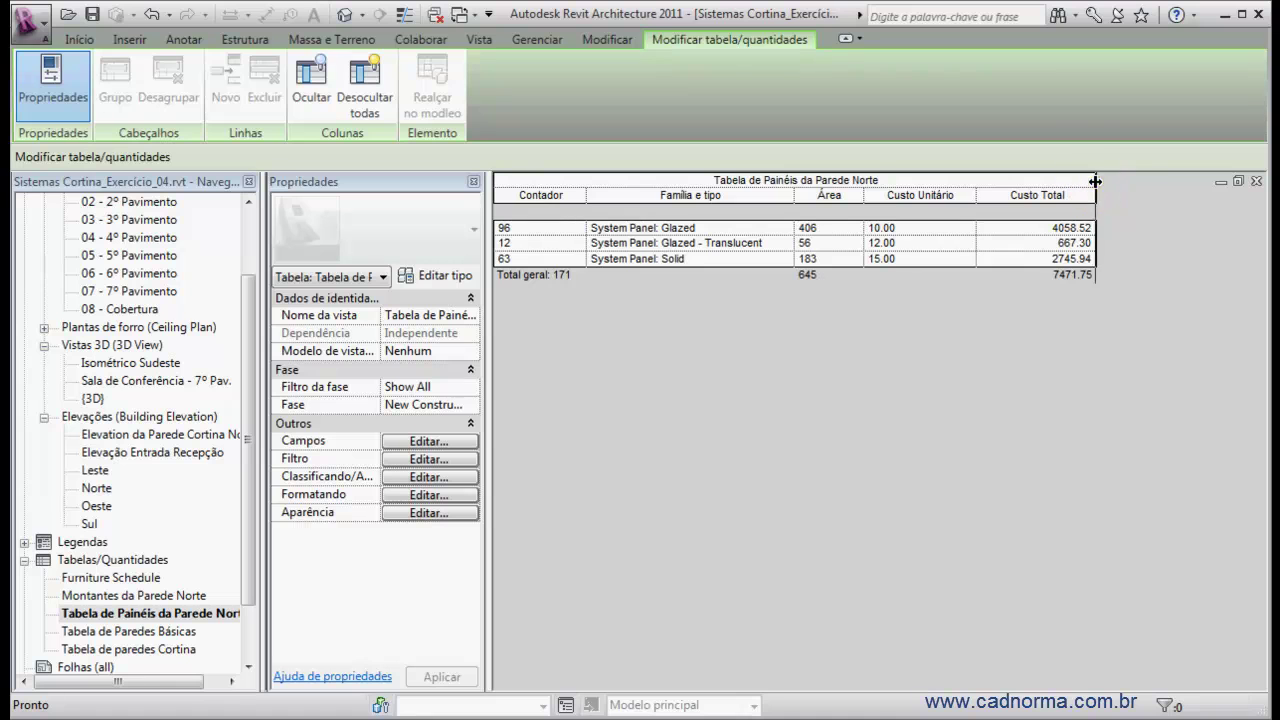
Step: Narrow the Custo Total and Custo Unitário columns of the panel schedule to fit their headings
drag(1060, 183, 1041, 185)
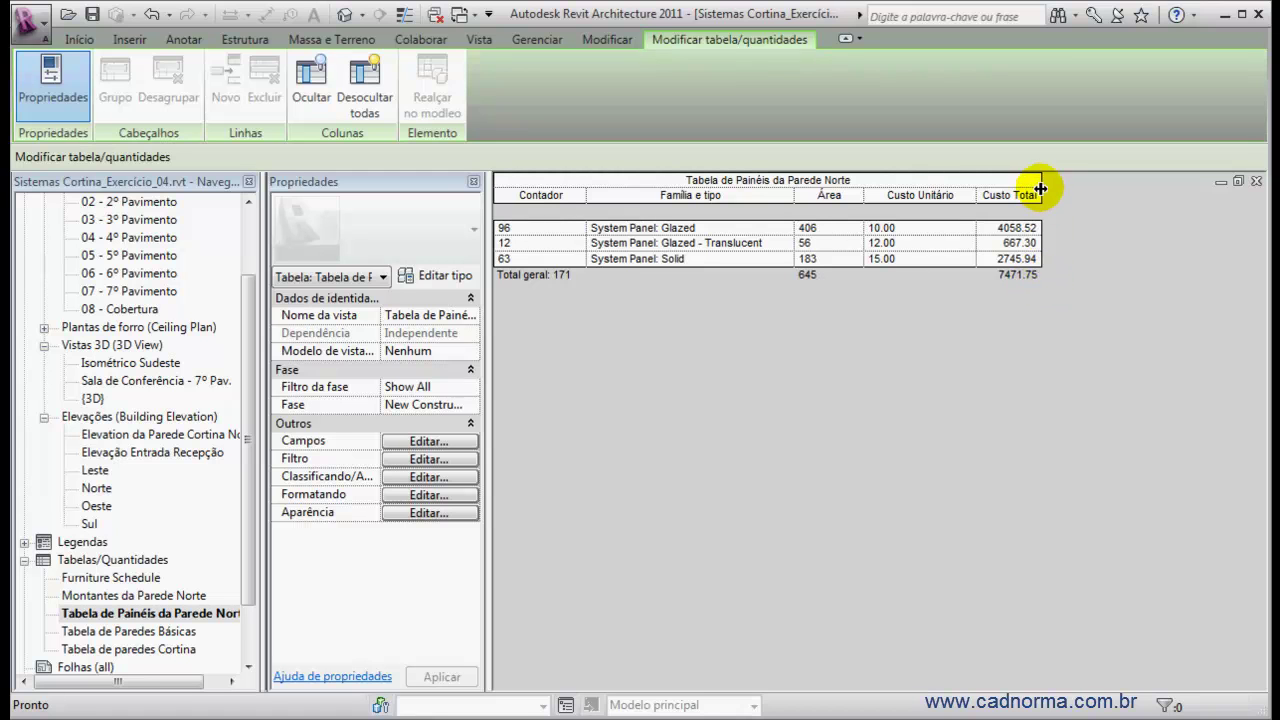
drag(977, 196, 965, 196)
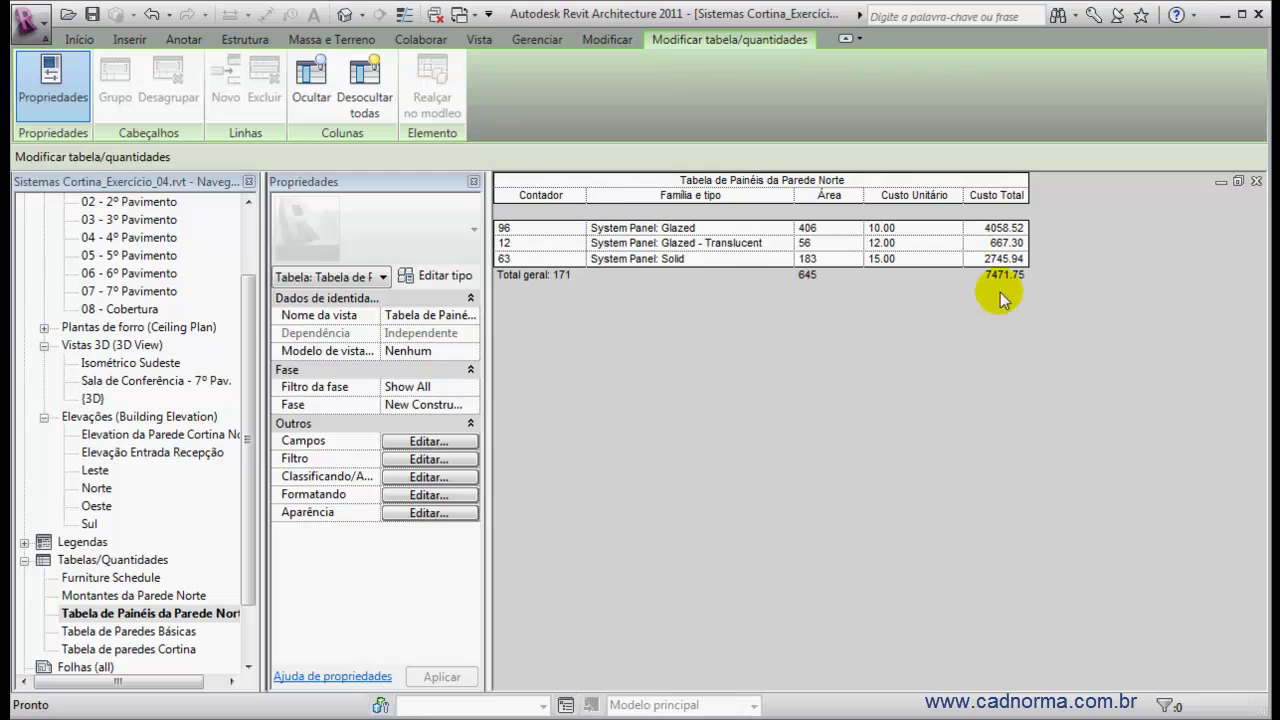
click(165, 612)
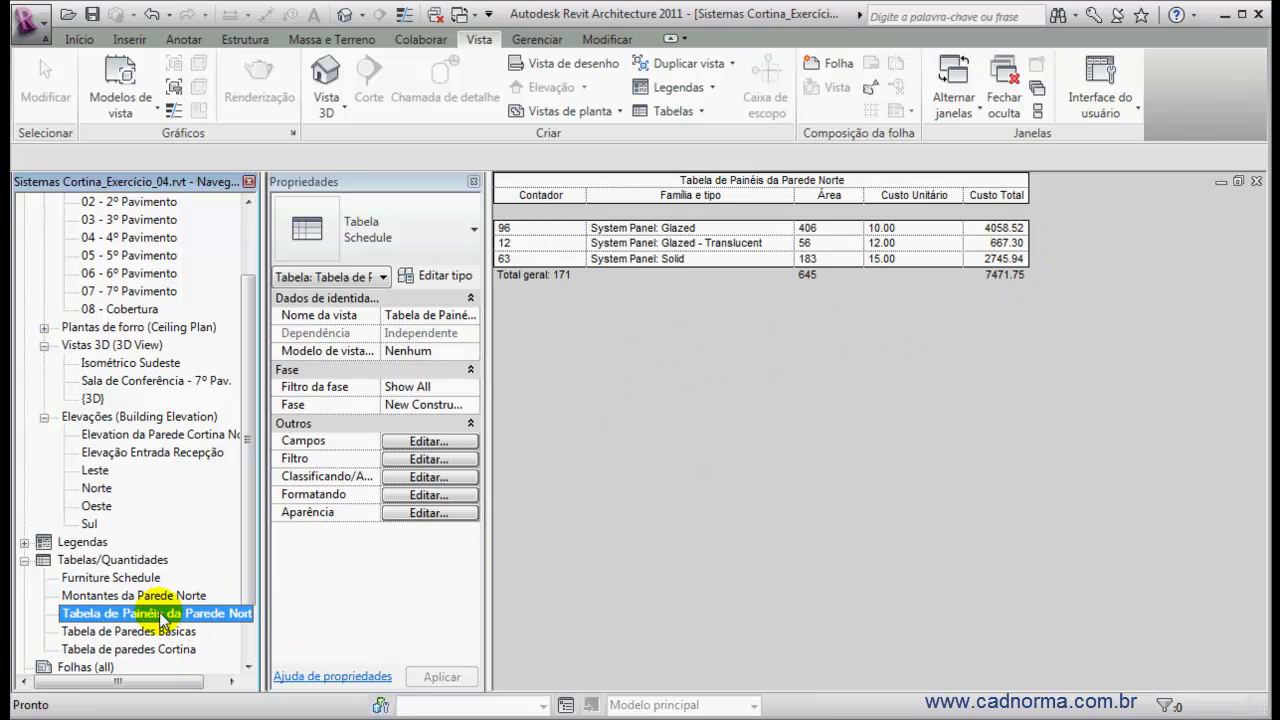
click(838, 366)
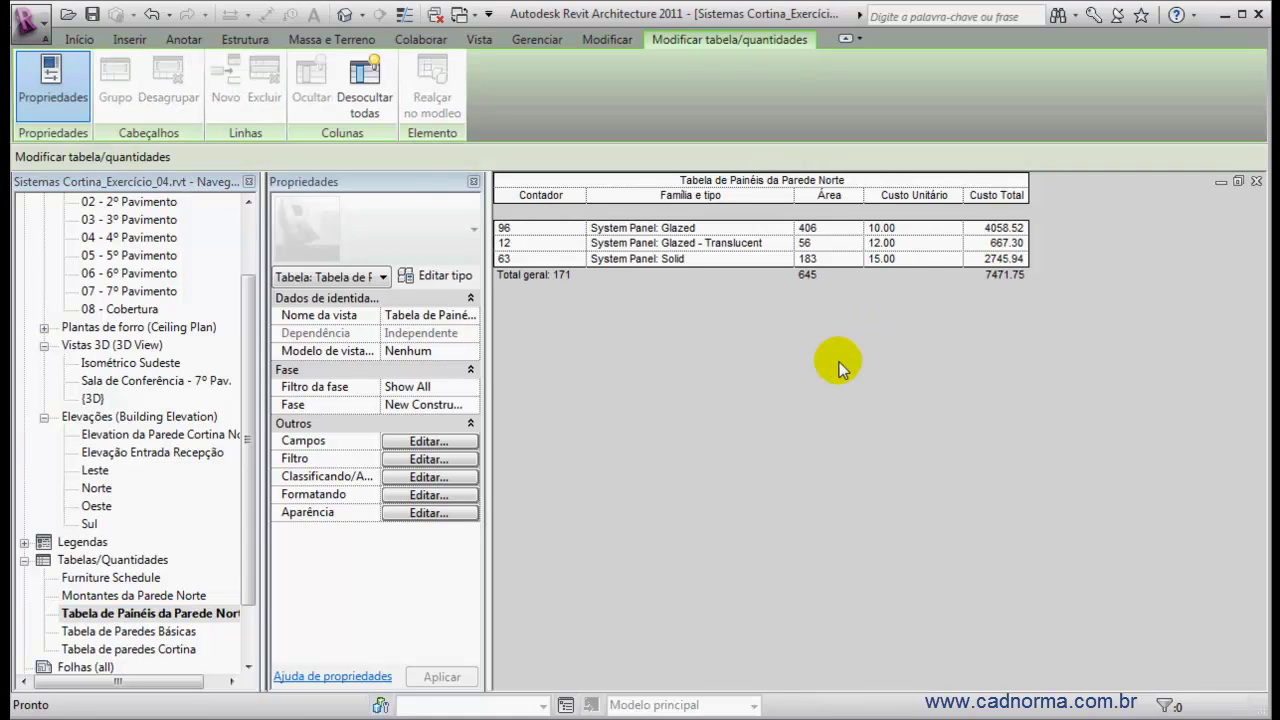